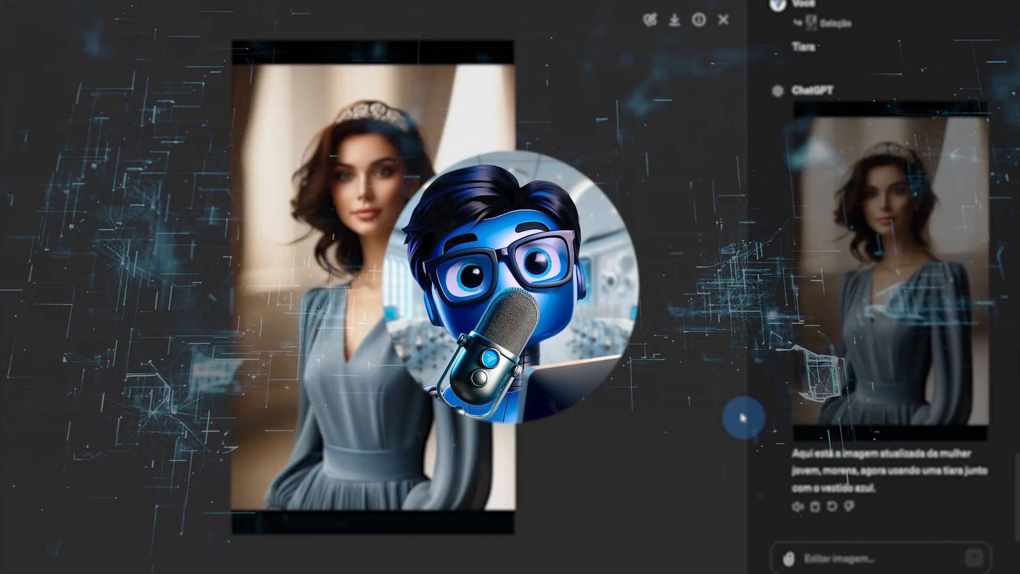
# Start a new empty chat and send a prompt with the attached PDF
pyautogui.click(17, 22)
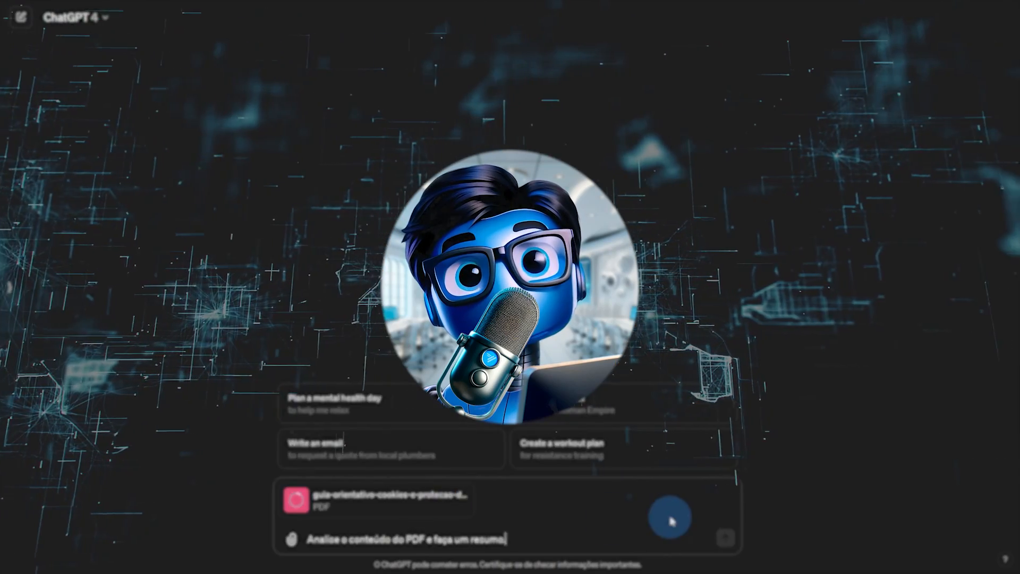
pyautogui.click(724, 539)
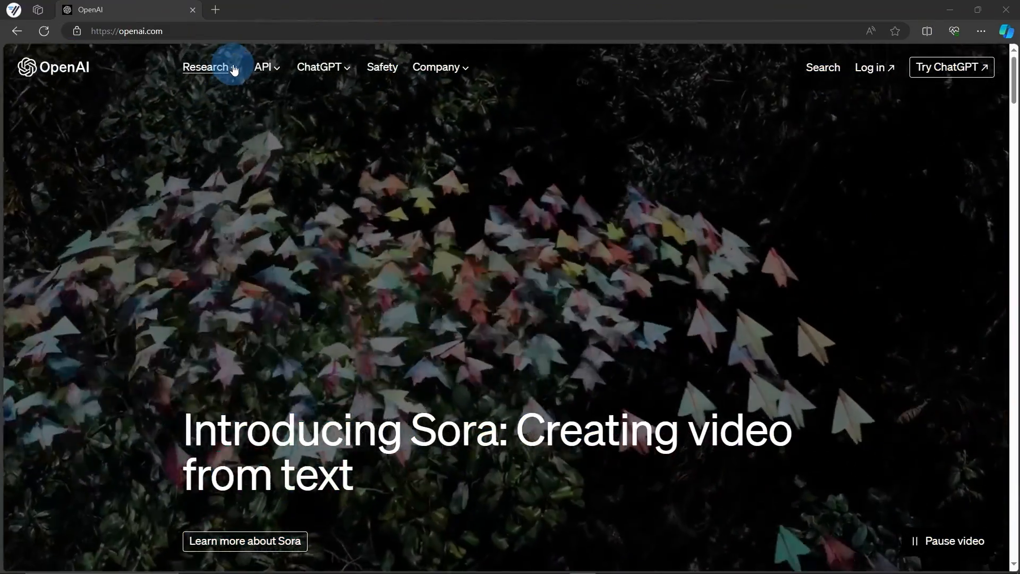
# Open OpenAI's research topics list, then go to the Google home page
pyautogui.click(223, 67)
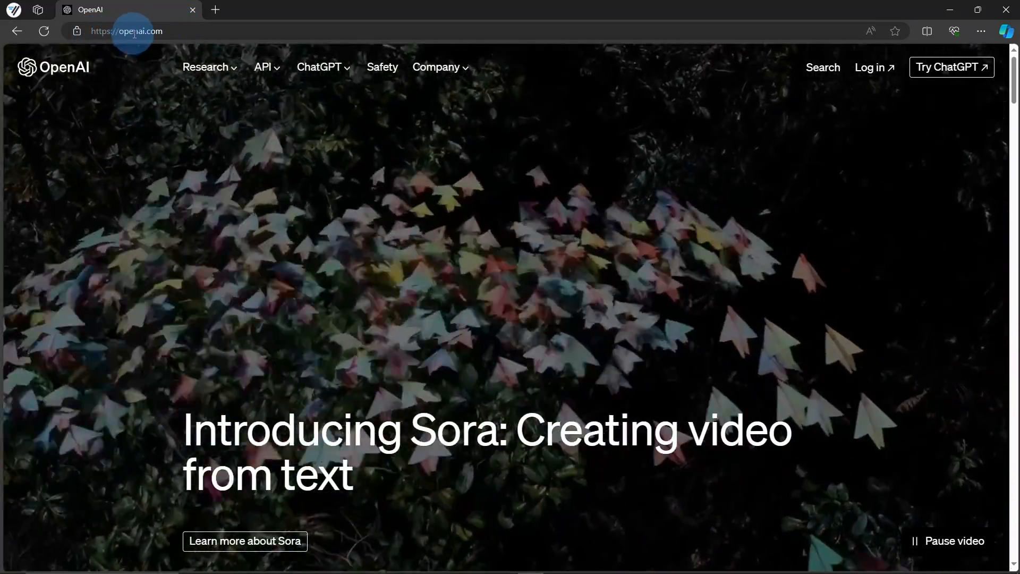
pyautogui.click(132, 30)
pyautogui.write('googl')
pyautogui.press('Return')
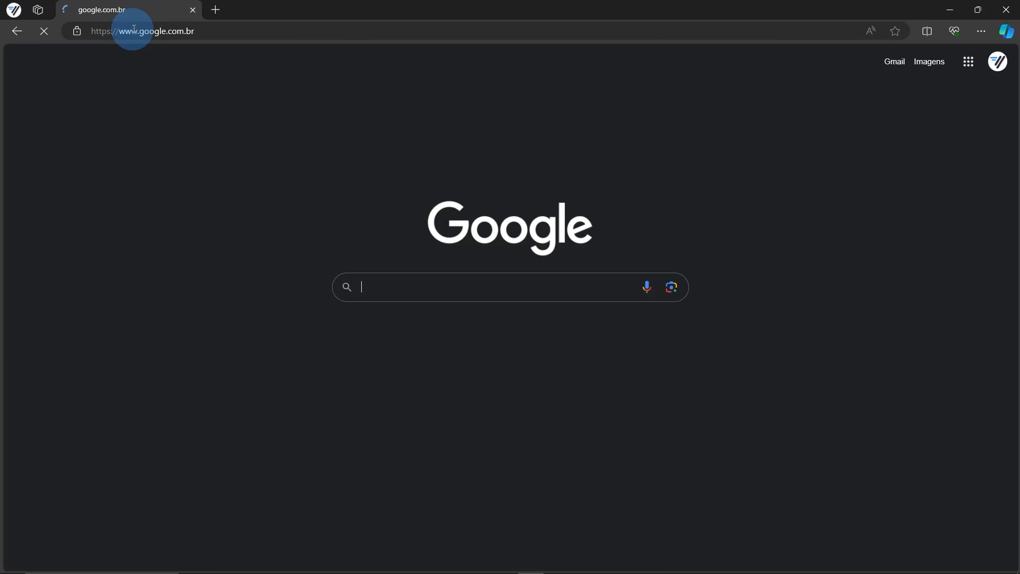
# Search Google for openai and open ChatGPT from the official OpenAI site in a new tab
pyautogui.write('openai')
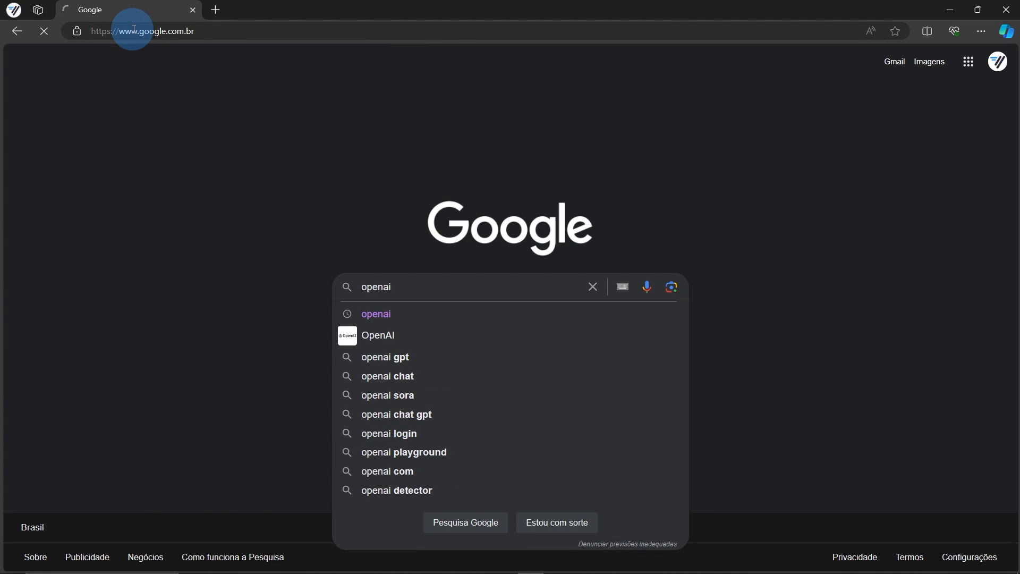
pyautogui.press('Return')
pyautogui.click(162, 197)
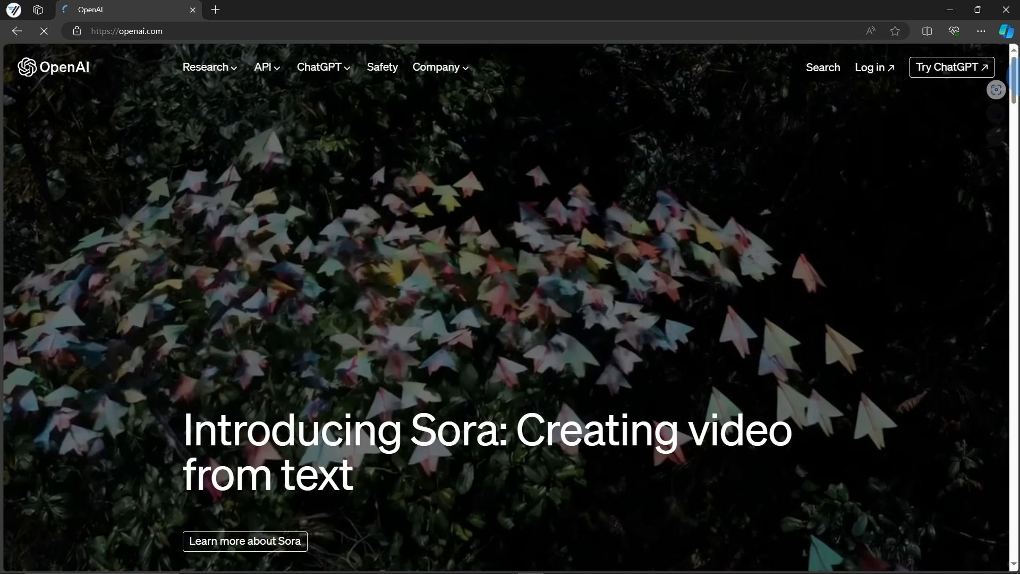
pyautogui.click(934, 74)
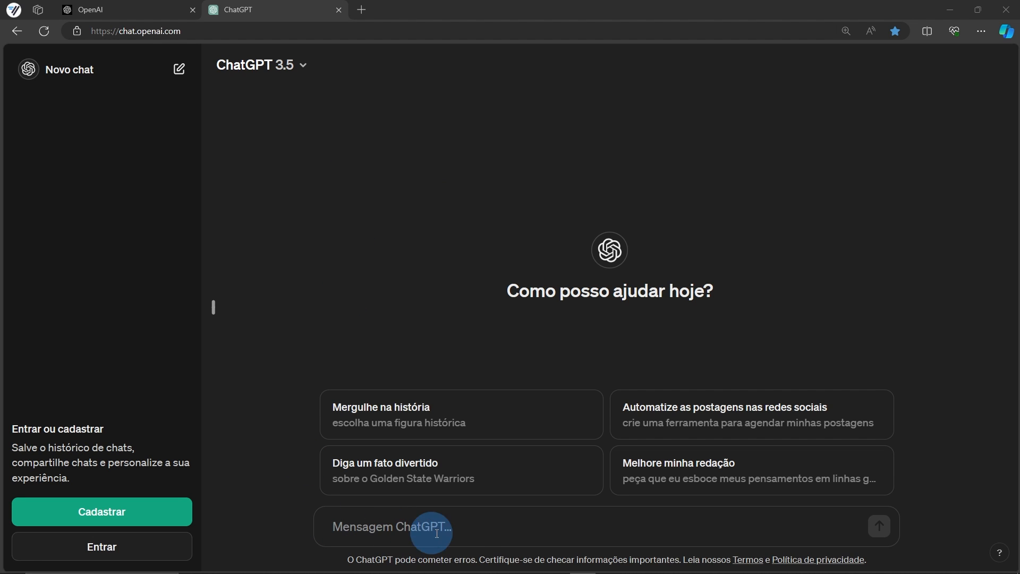
# Begin creating a new account and enter the e-mail address
pyautogui.click(479, 525)
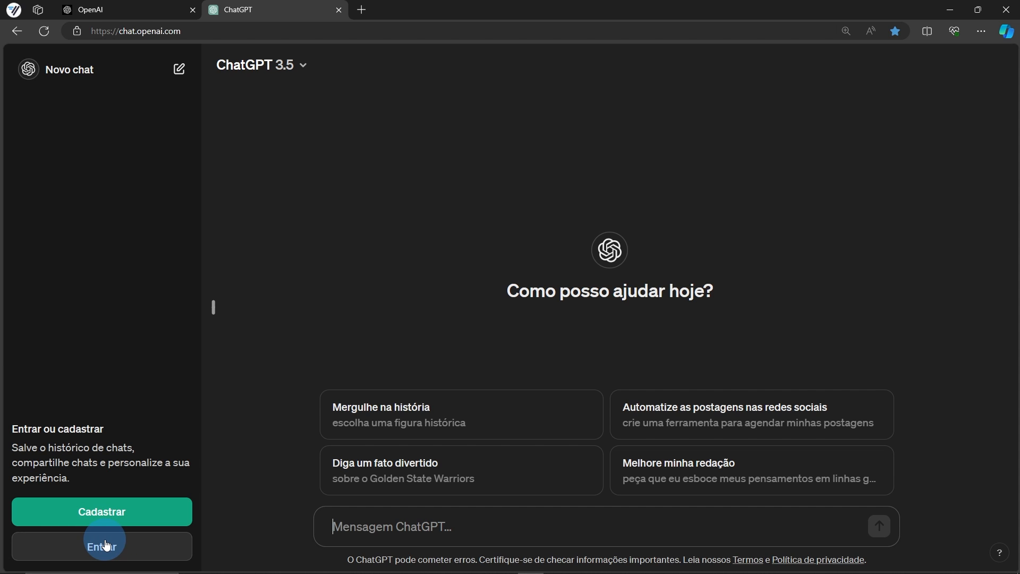
pyautogui.click(110, 513)
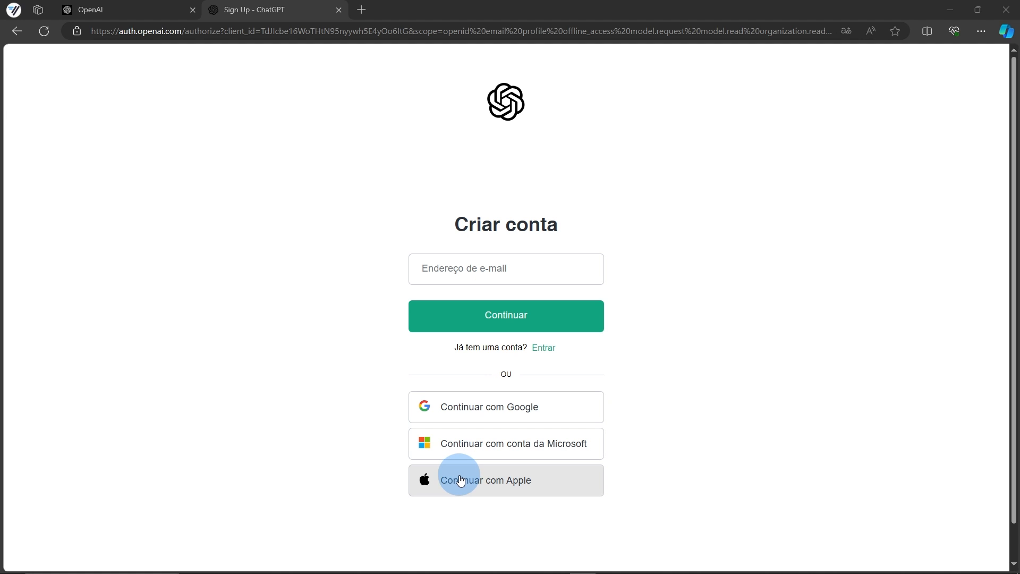
pyautogui.click(507, 270)
pyautogui.write('a')
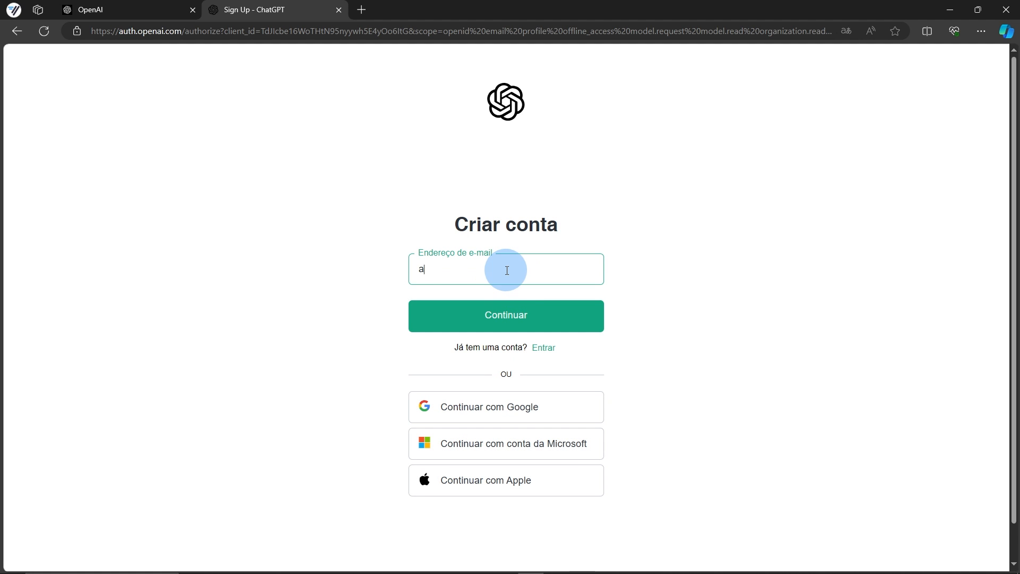
pyautogui.write('qui@eondeentraseuemail.com')
# Submit the e-mail and account password, then log in to the account
pyautogui.click(504, 321)
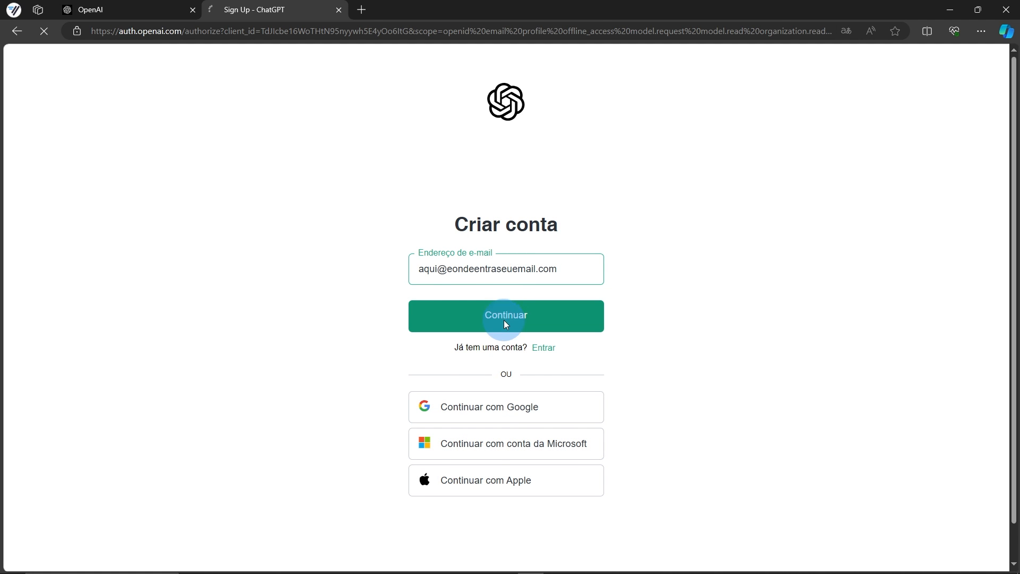
pyautogui.write('•••••••••••••••')
pyautogui.click(500, 401)
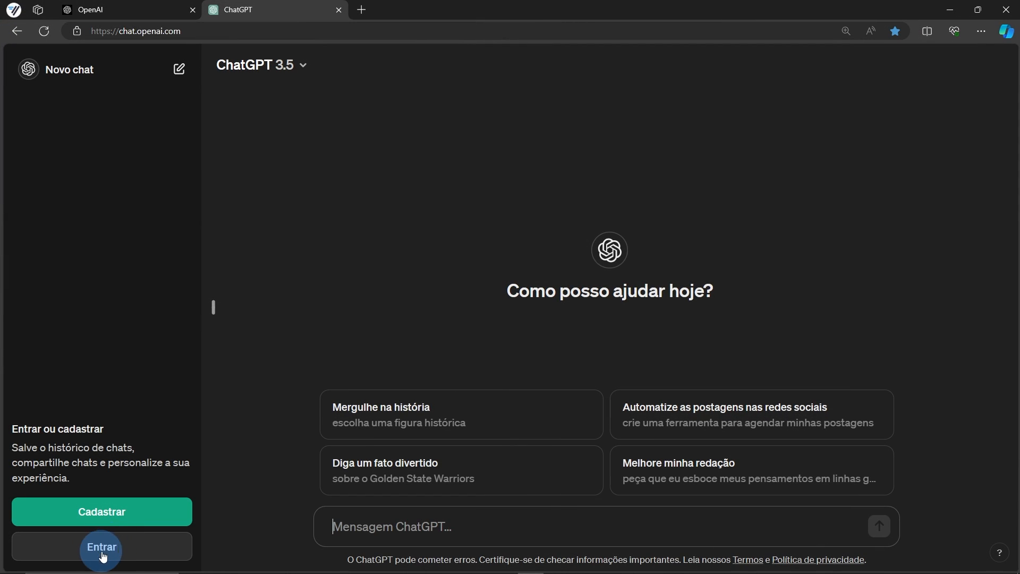
pyautogui.click(106, 545)
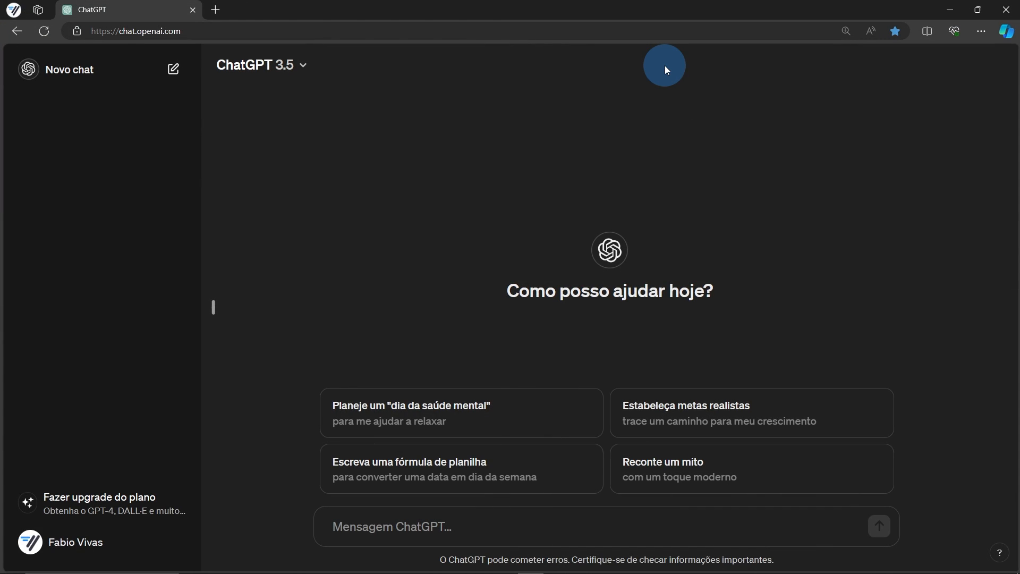
pyautogui.click(62, 550)
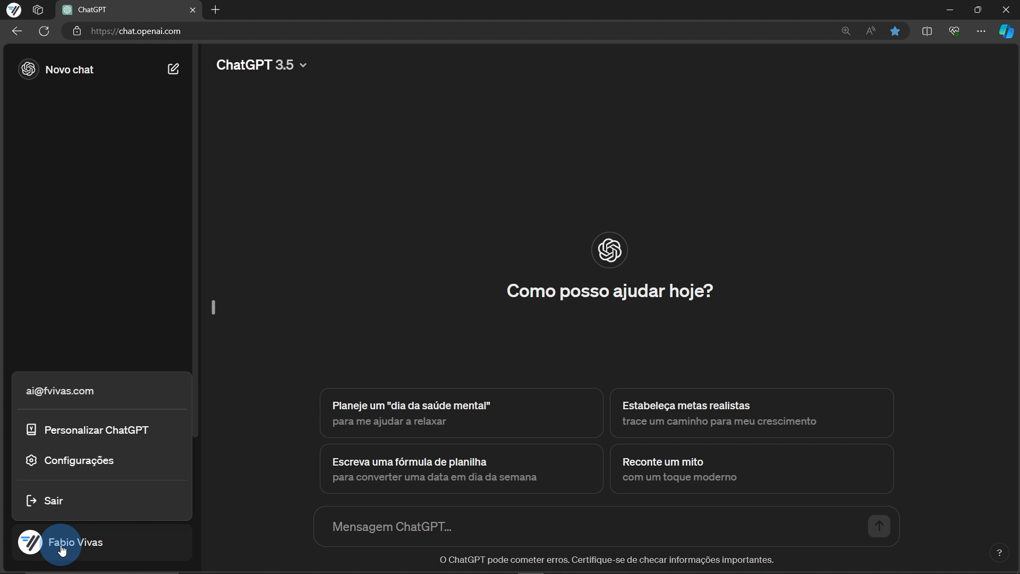
pyautogui.click(80, 461)
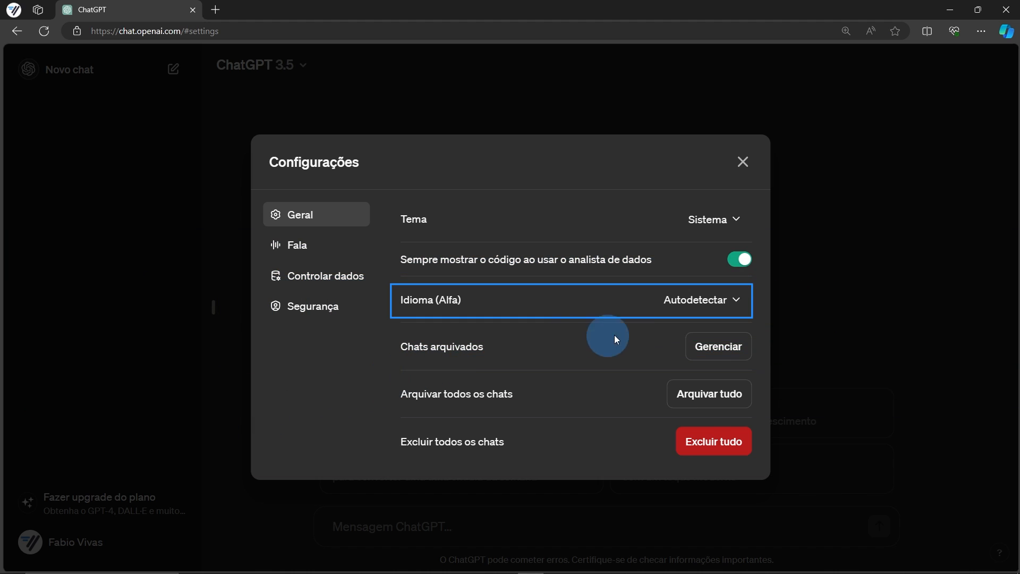
pyautogui.click(735, 301)
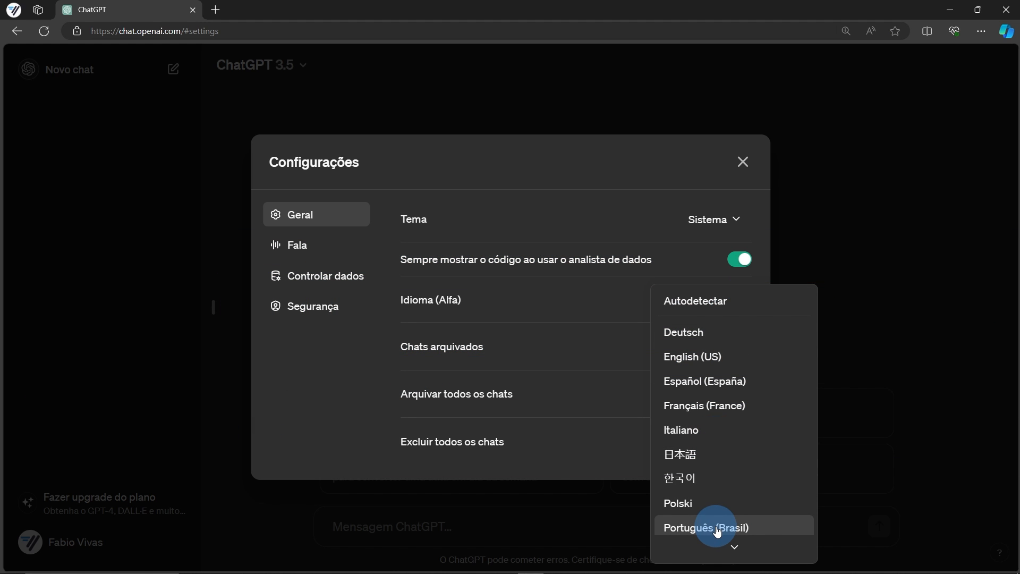
pyautogui.click(742, 163)
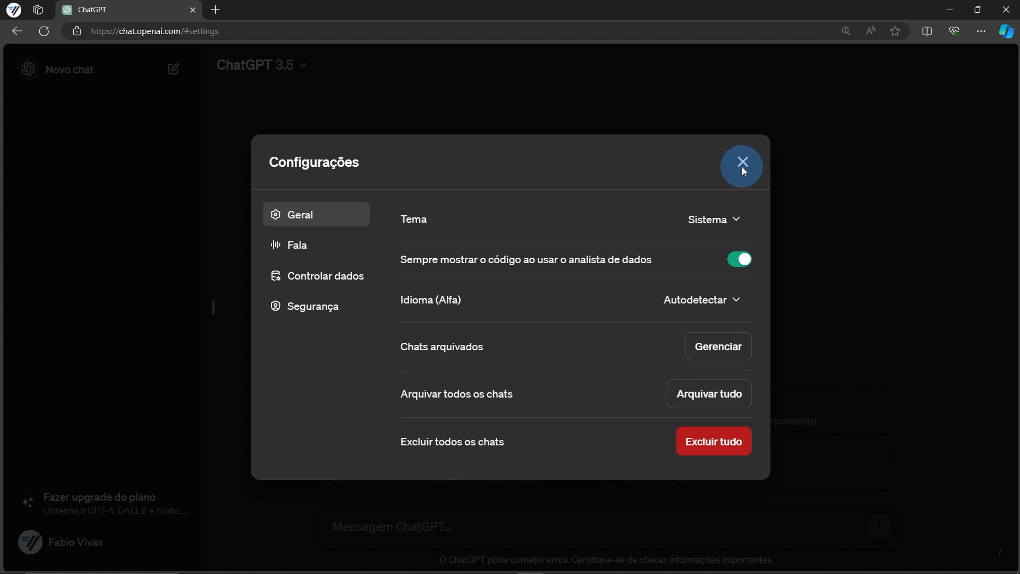
pyautogui.click(743, 164)
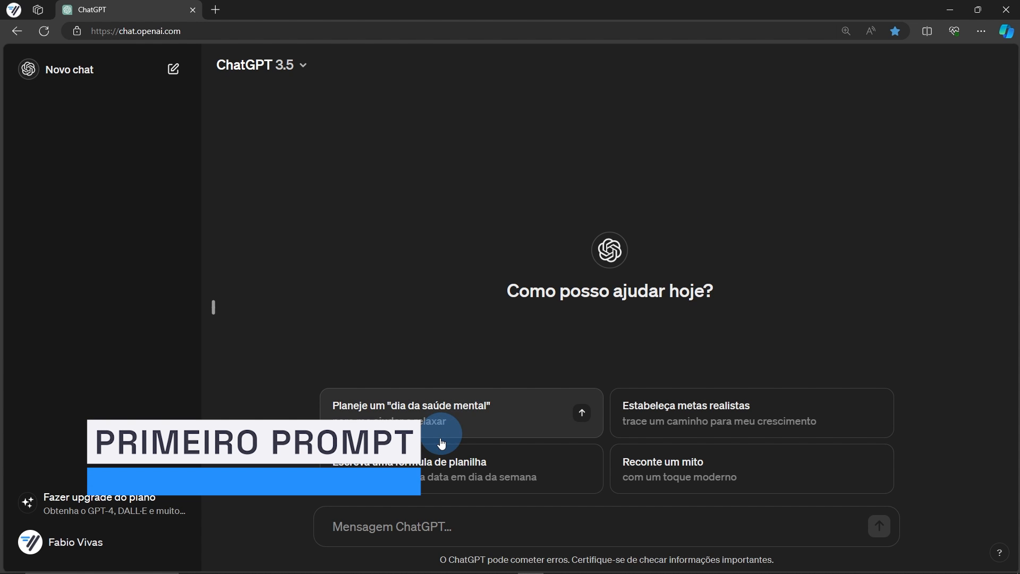
# Ask ChatGPT "O que é o ChatGPT?"
pyautogui.click(421, 529)
pyautogui.write('O')
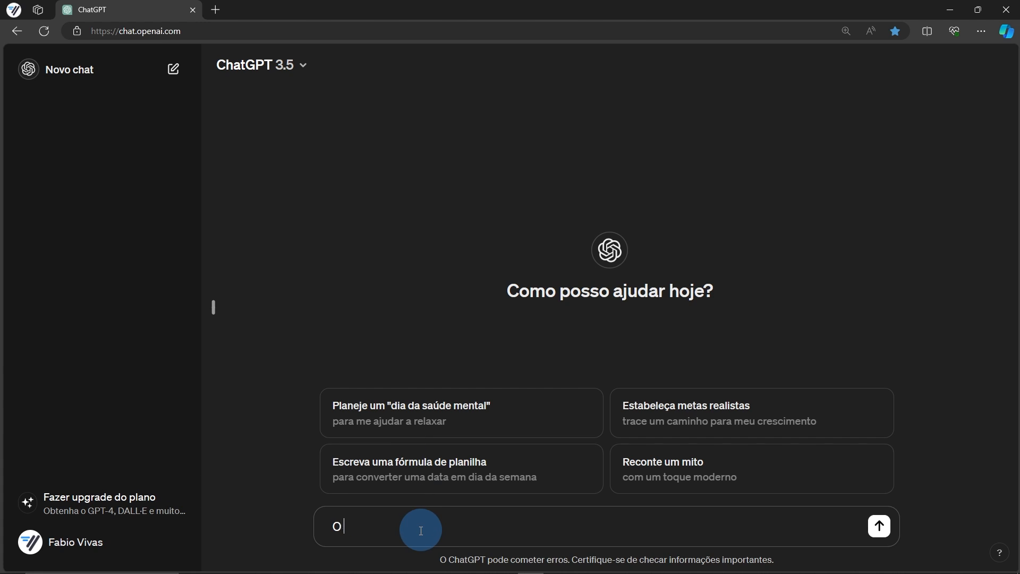
pyautogui.press('Return')
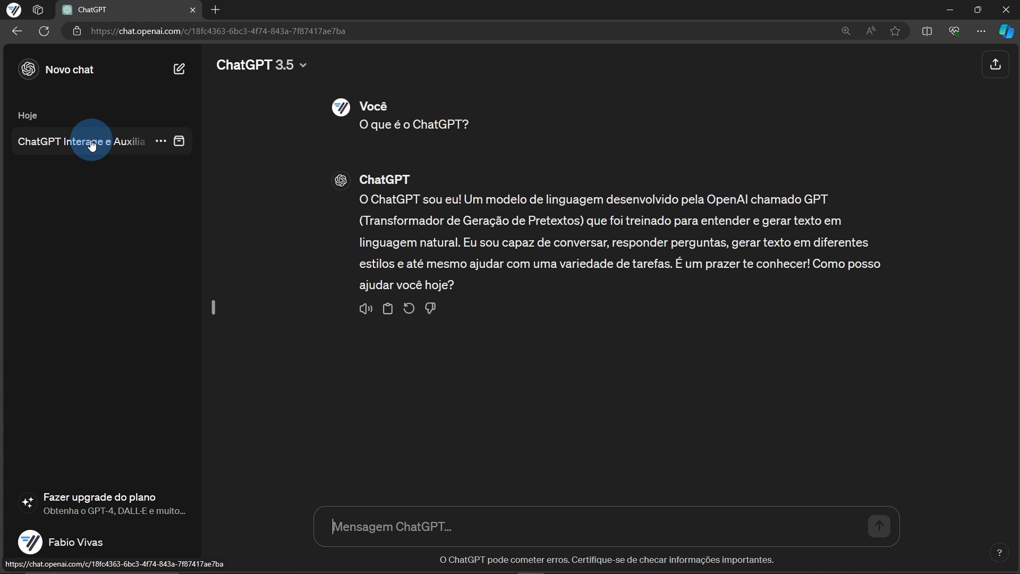
# Rename the conversation to 'ChatGPT - primeiro contato'
pyautogui.click(160, 142)
pyautogui.click(199, 209)
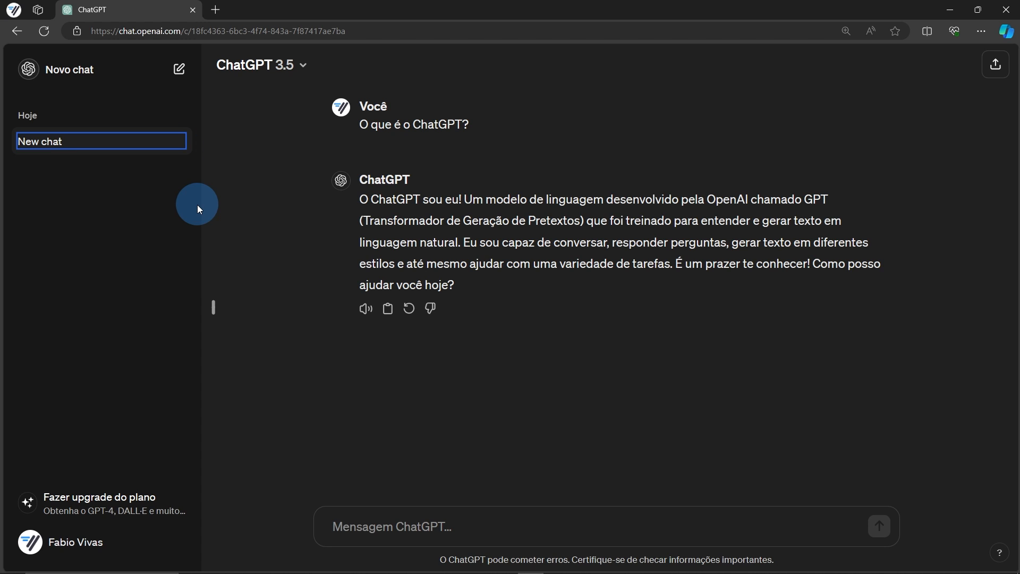
pyautogui.hotkey('ctrl', 'shift', 'Left')
pyautogui.hotkey('ctrl', 'shift', 'Left')
pyautogui.write('ChatGPT - primeiro contato')
pyautogui.press('Return')
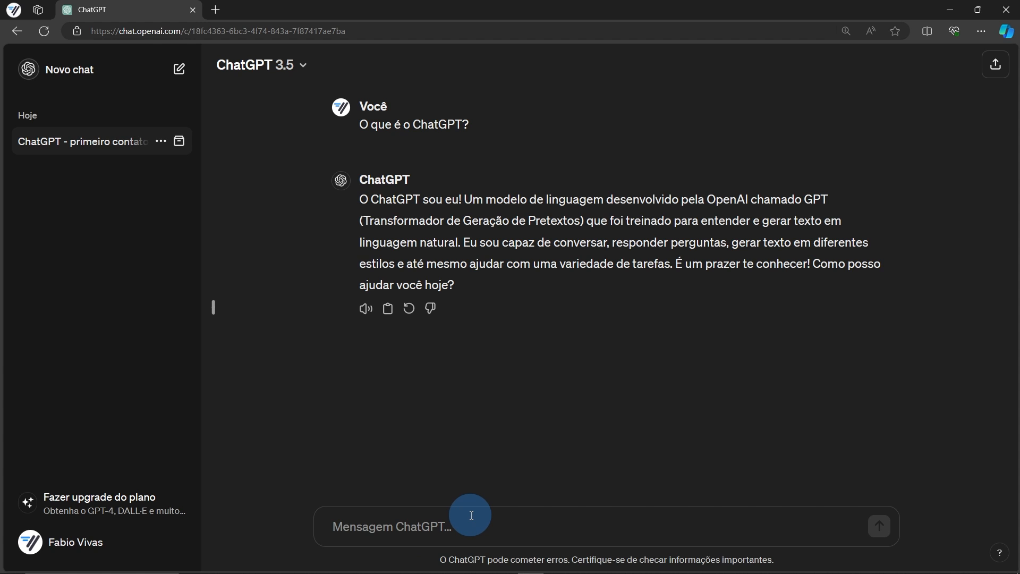
# In a new chat, ask 'Qual é a população do Brasil?'
pyautogui.click(70, 76)
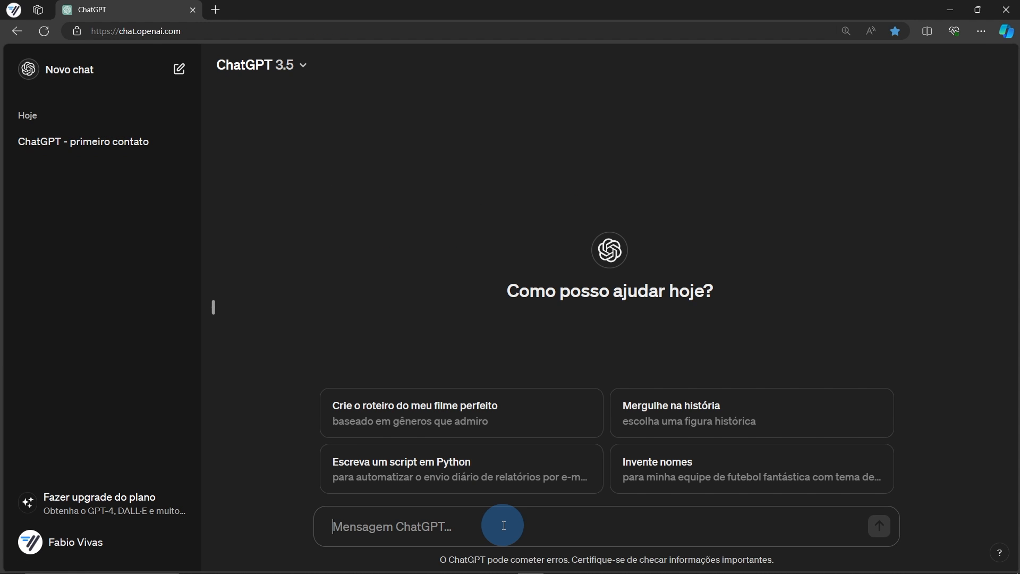
pyautogui.write('Qual é a popula')
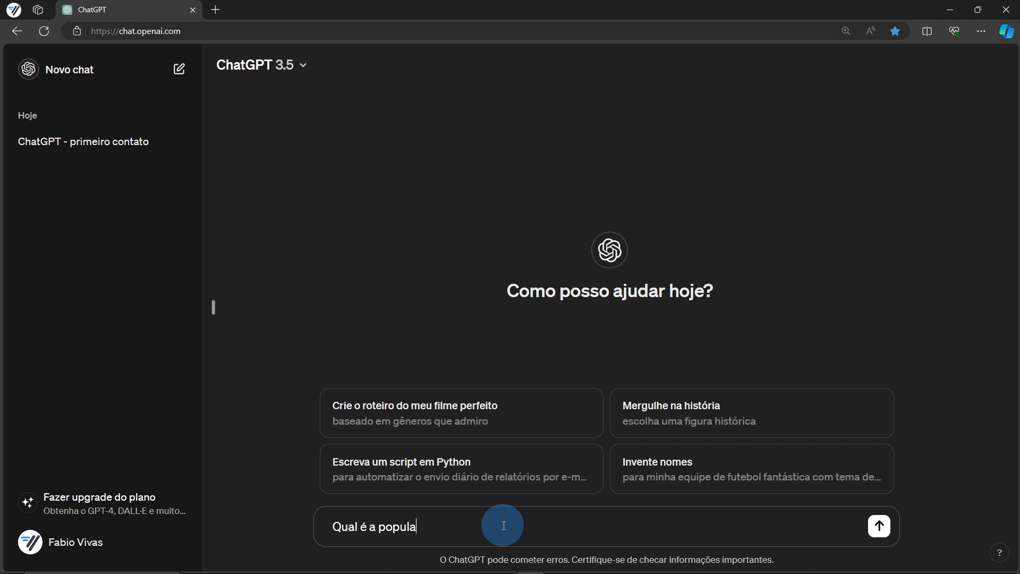
pyautogui.write('ção do Brasil?')
pyautogui.press('Return')
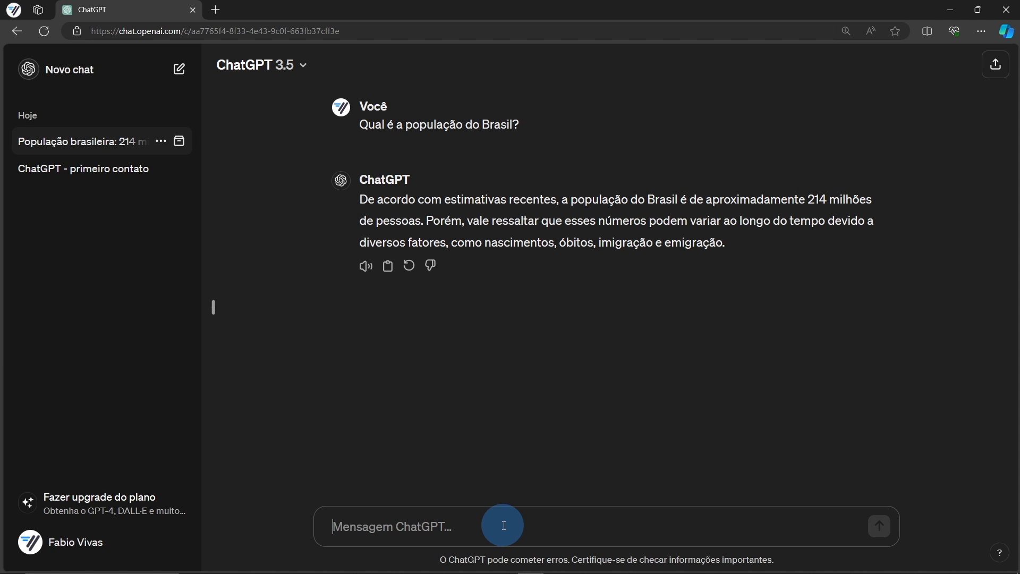
# Check the model options, then follow up with 'E a população de SP em 2023?'
pyautogui.click(292, 65)
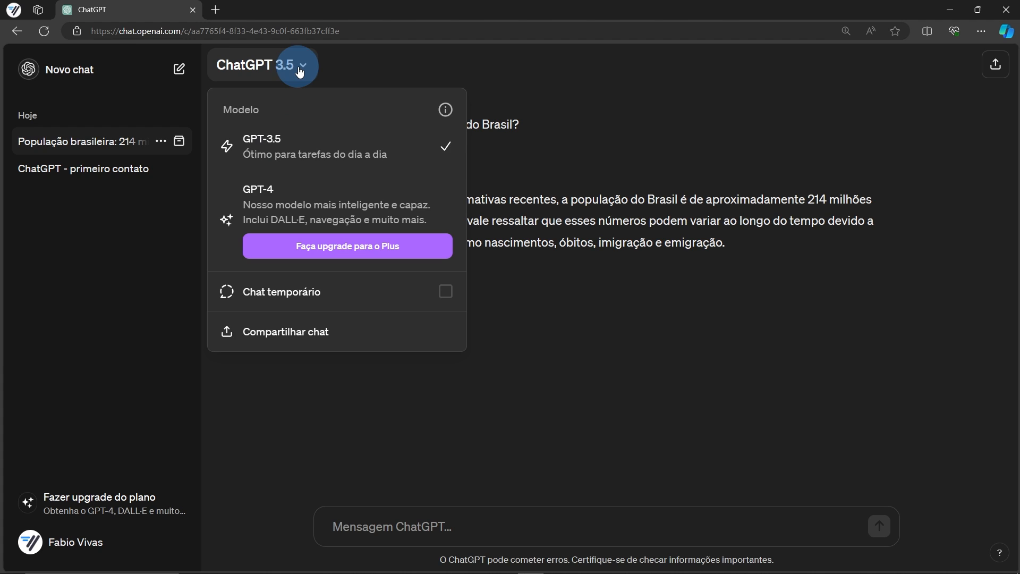
pyautogui.click(300, 72)
pyautogui.click(523, 519)
pyautogui.write('E a')
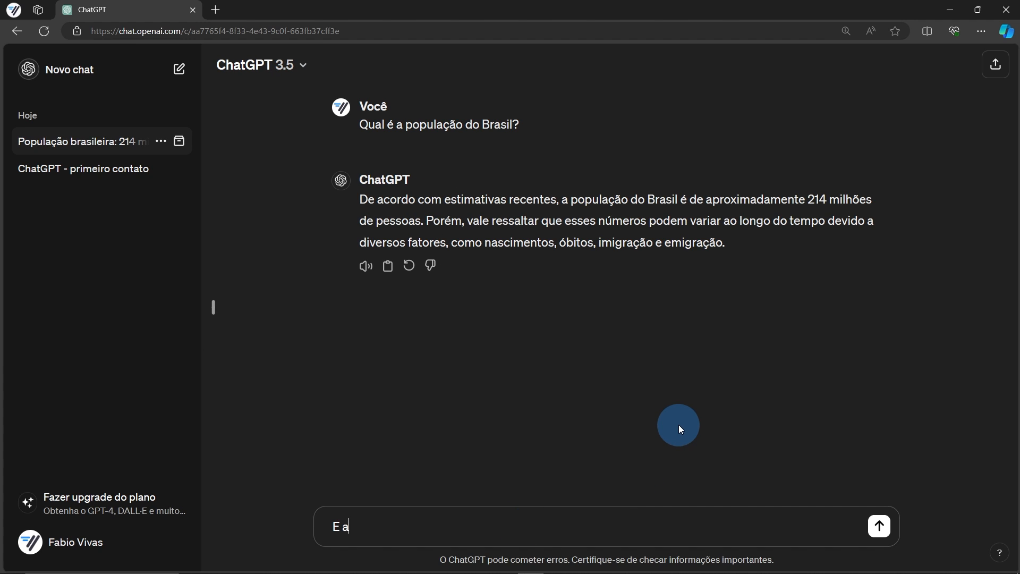
pyautogui.write(' população de SP em ')
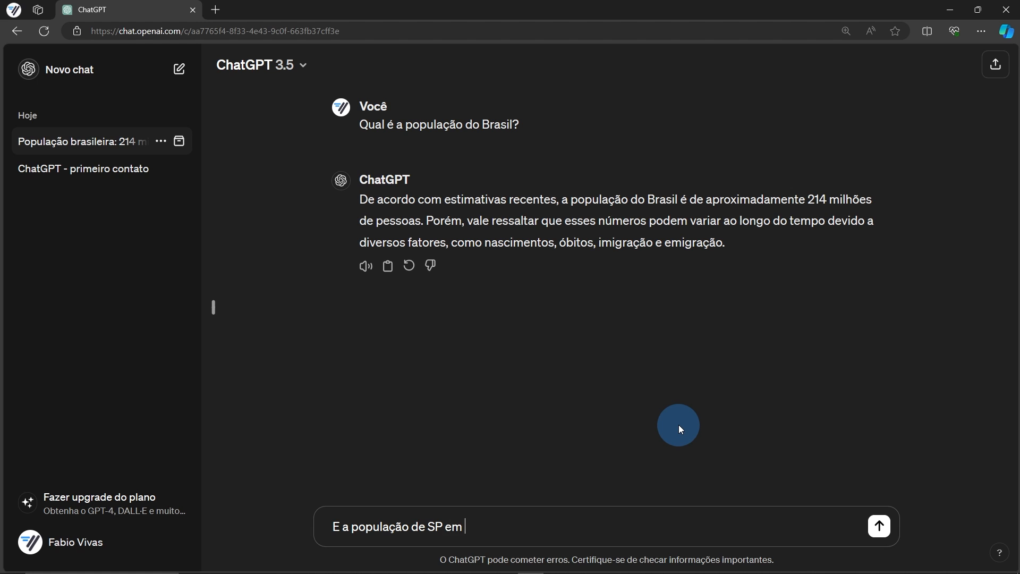
pyautogui.write('2023?')
pyautogui.press('Return')
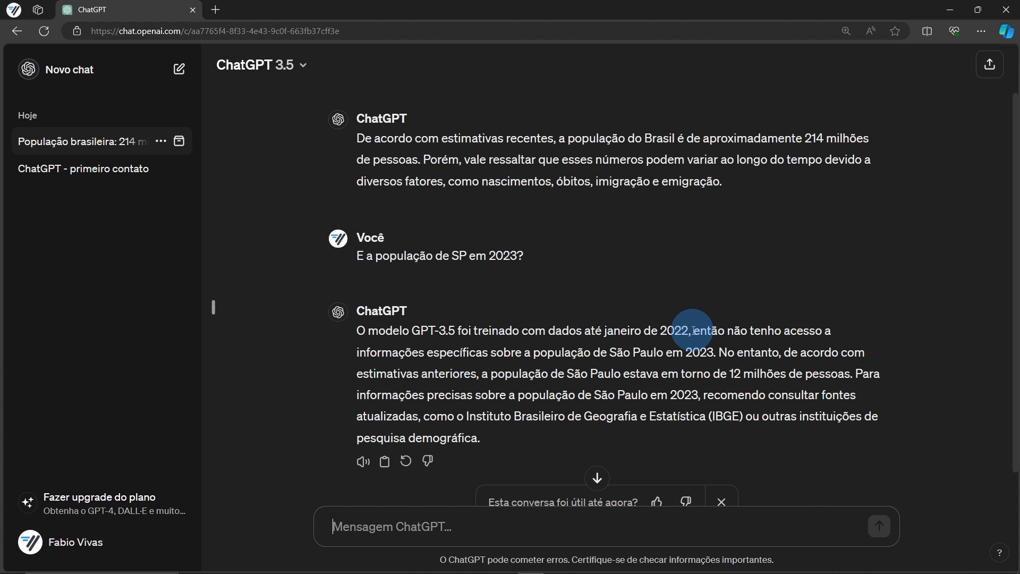
# Start another new chat and send the short prompt 'população brasil'
pyautogui.click(68, 64)
pyautogui.write('população')
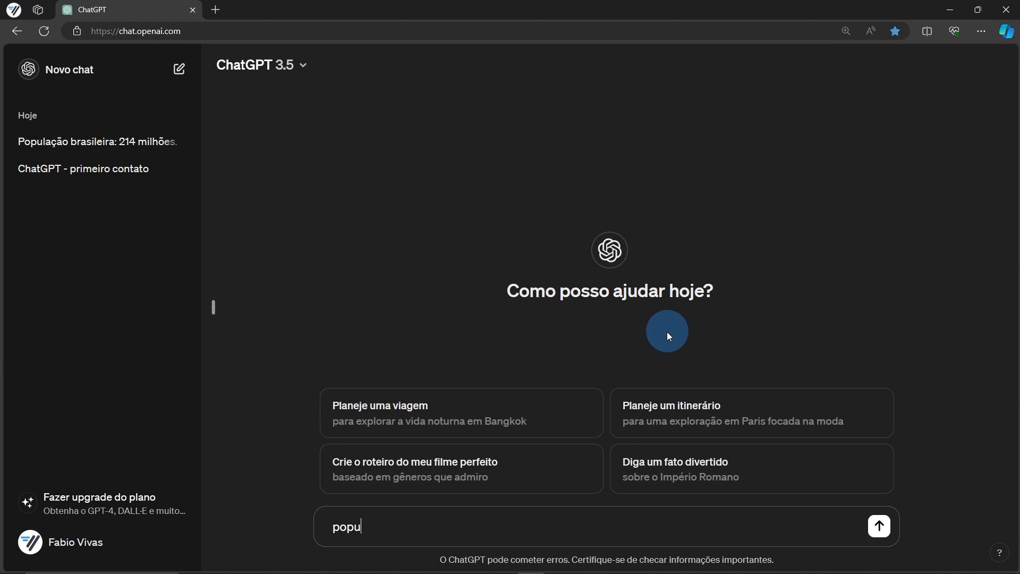
pyautogui.write(' brasil')
pyautogui.press('Return')
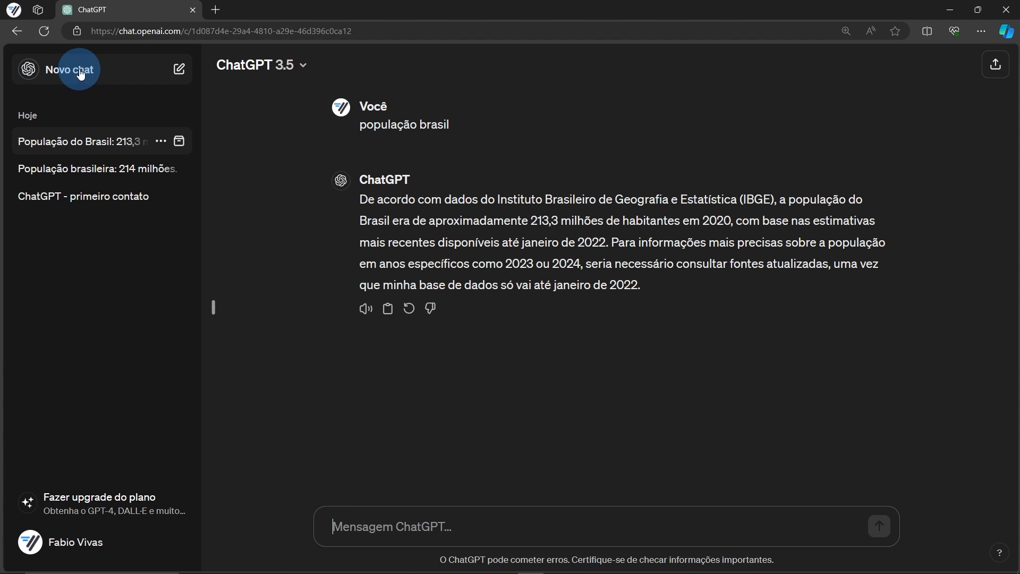
# Show the chat history sidebar and briefly play the answer with read-aloud
pyautogui.click(472, 523)
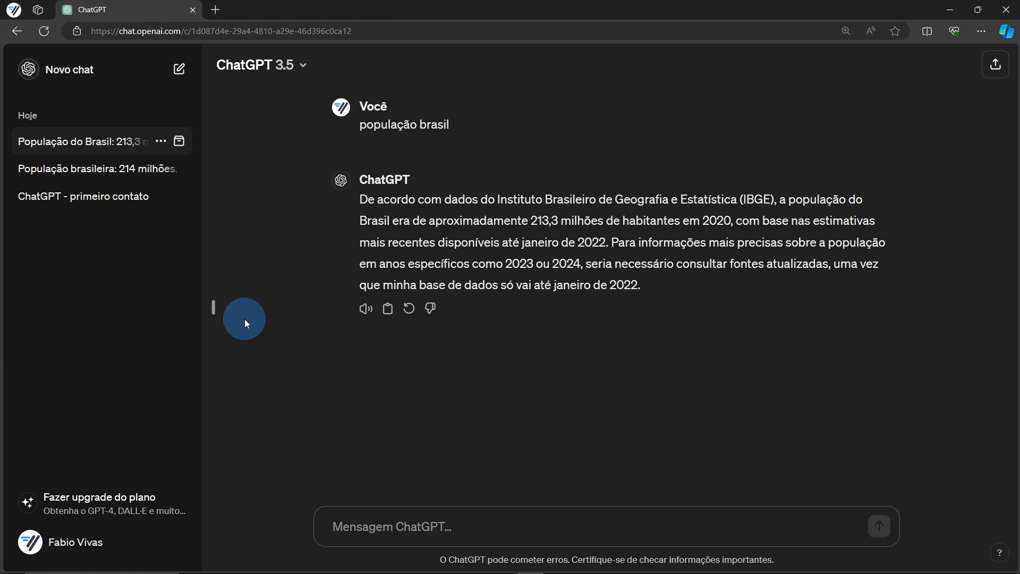
pyautogui.click(214, 307)
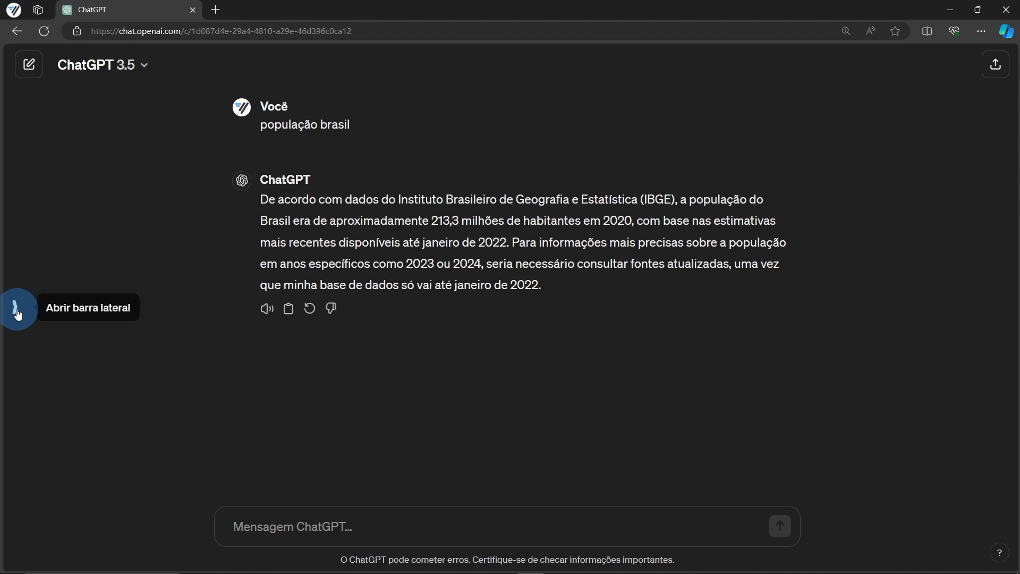
pyautogui.click(15, 308)
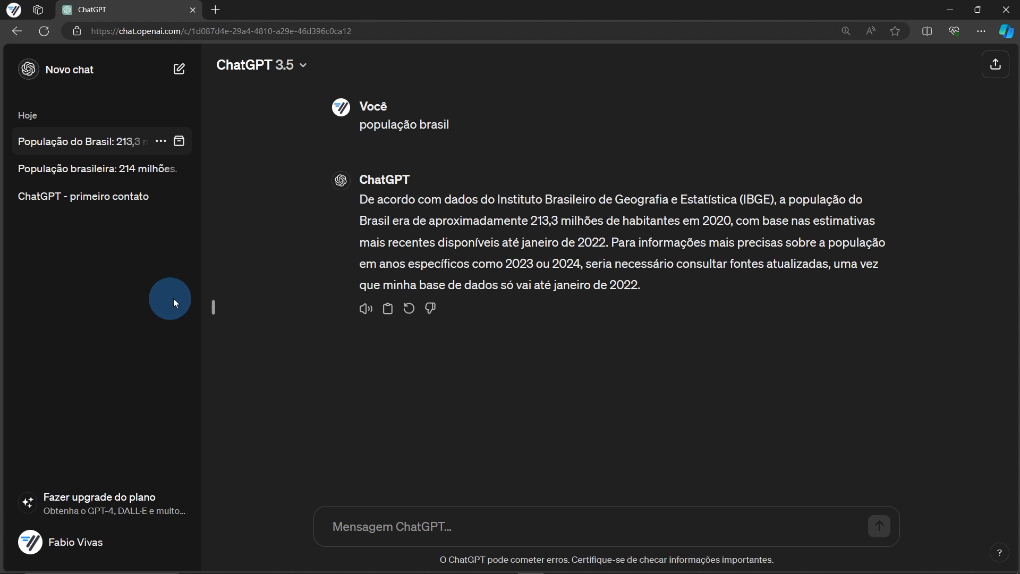
pyautogui.click(366, 313)
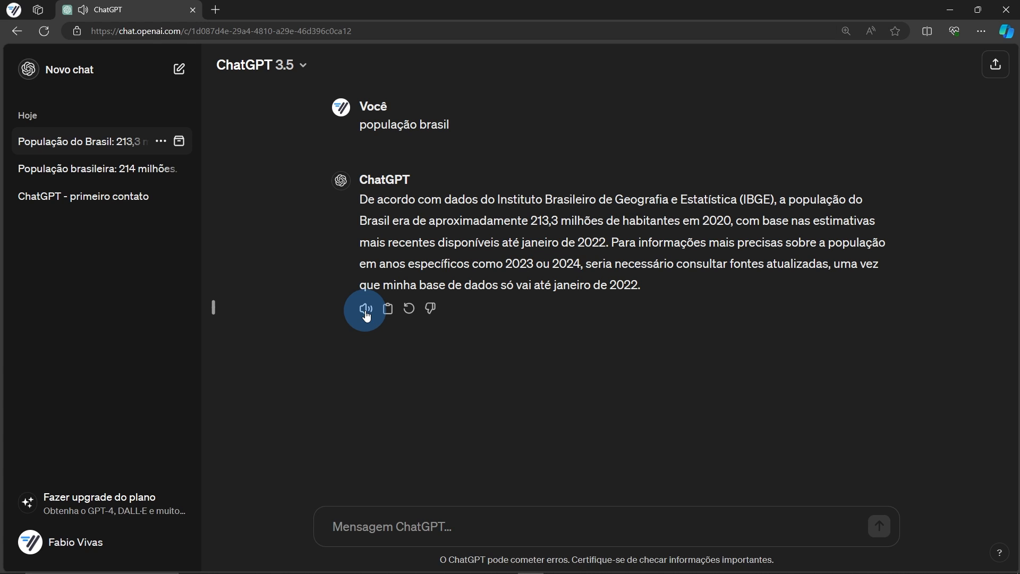
pyautogui.click(368, 317)
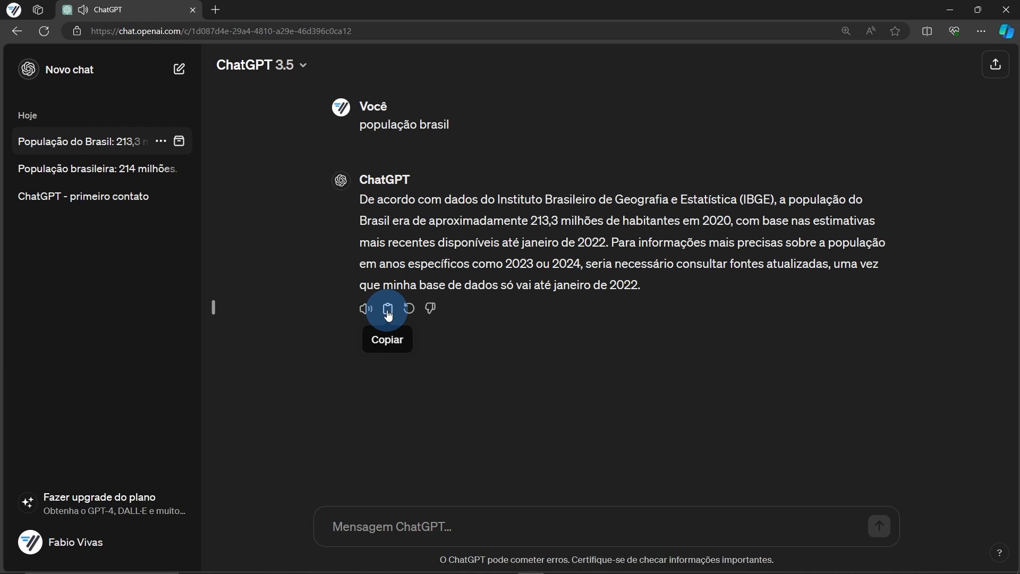
# Copy the population answer and paste it into the message box
pyautogui.click(389, 313)
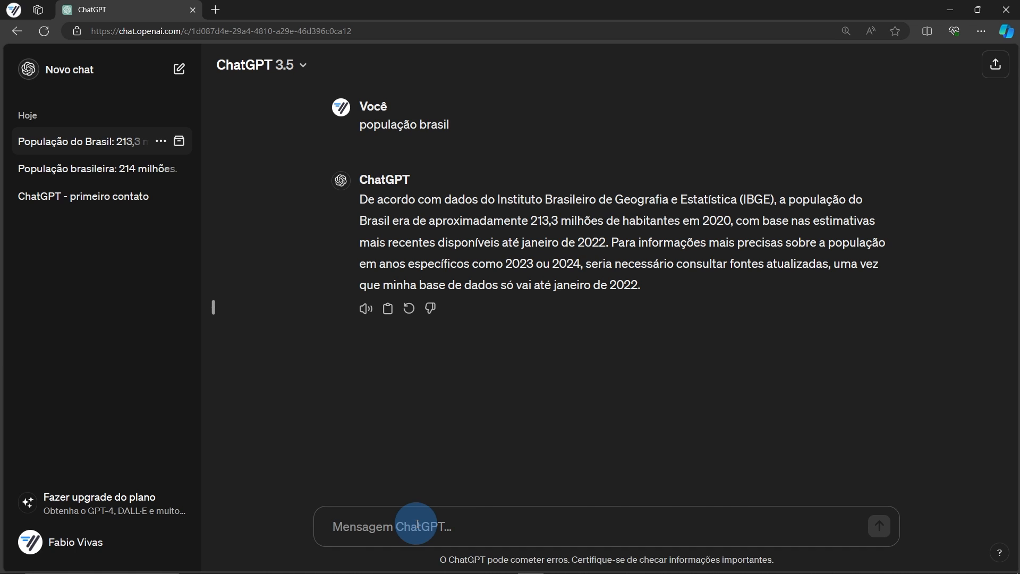
pyautogui.click(417, 524)
pyautogui.hotkey('ctrl', 'v')
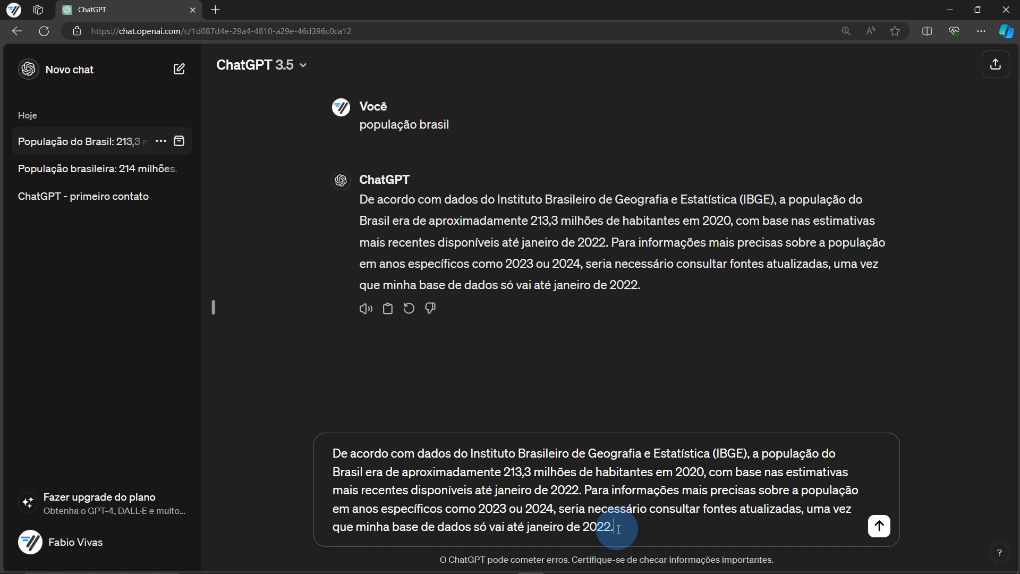
# Clear the pasted text from the message box and regenerate the answer twice
pyautogui.moveTo(618, 529); pyautogui.dragTo(333, 449)
pyautogui.press('BackSpace')
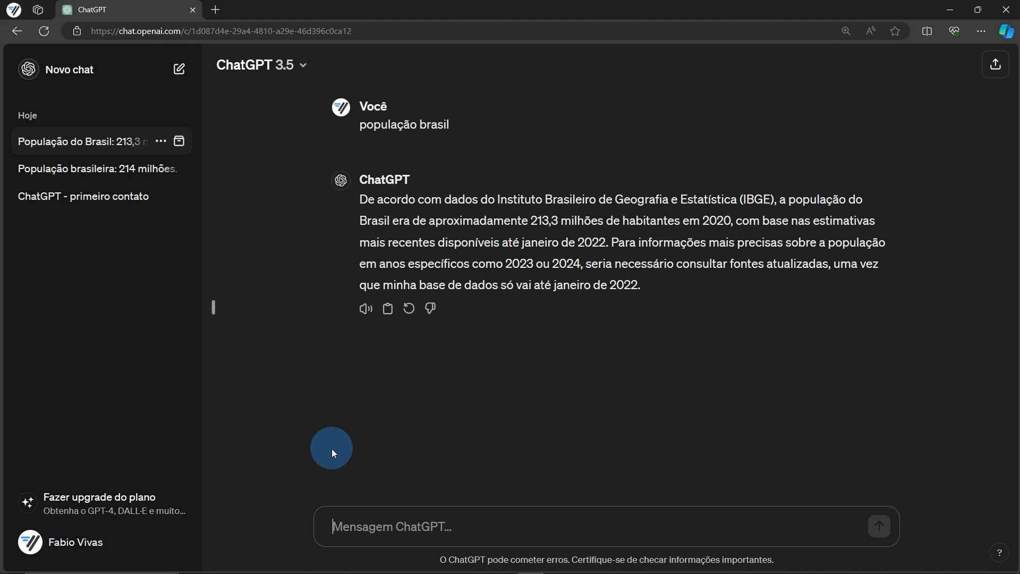
pyautogui.click(409, 308)
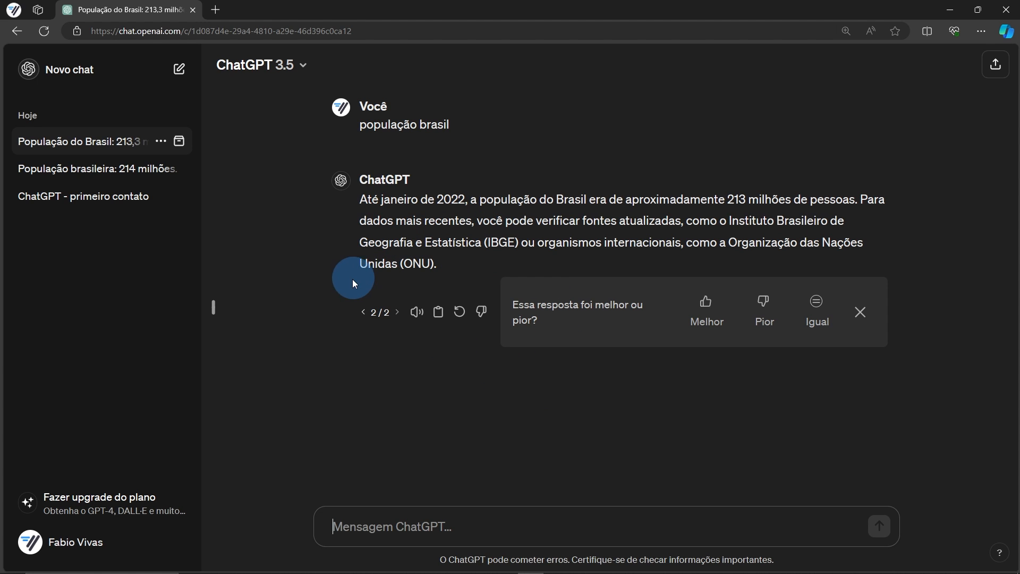
pyautogui.click(460, 311)
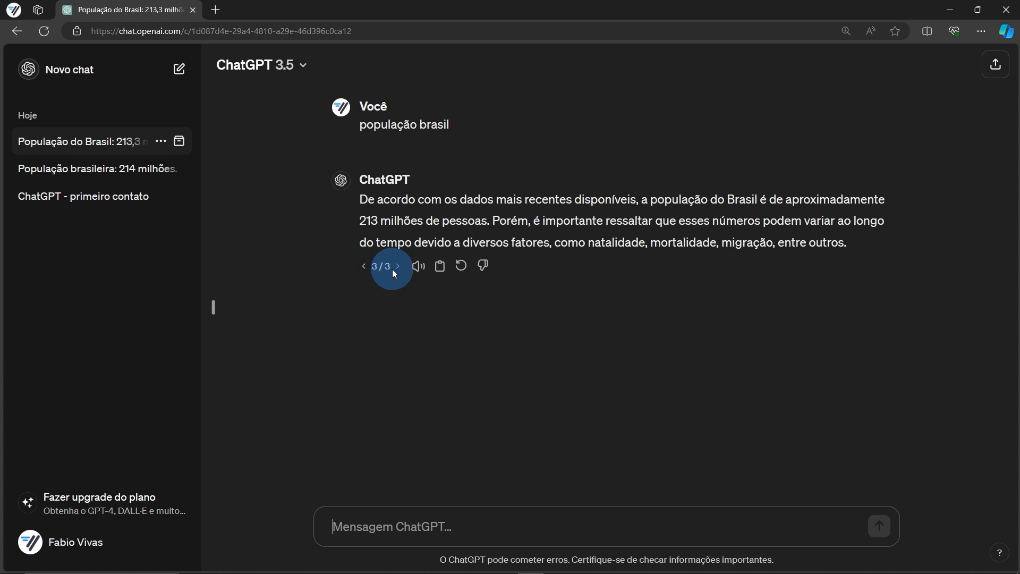
# Browse the answer versions from 1/3 through 3/3
pyautogui.click(363, 267)
pyautogui.click(366, 288)
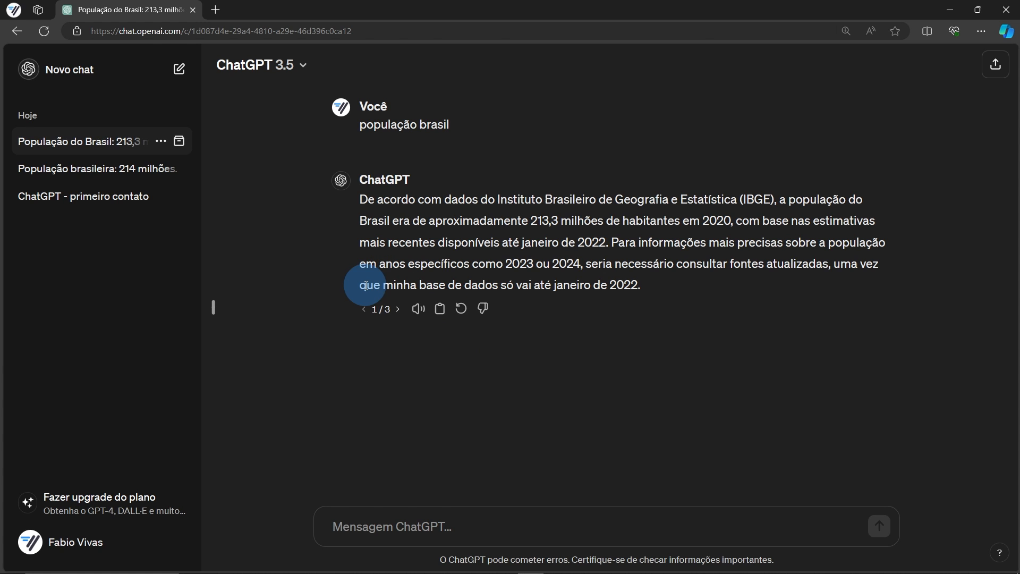
pyautogui.click(393, 308)
pyautogui.click(398, 289)
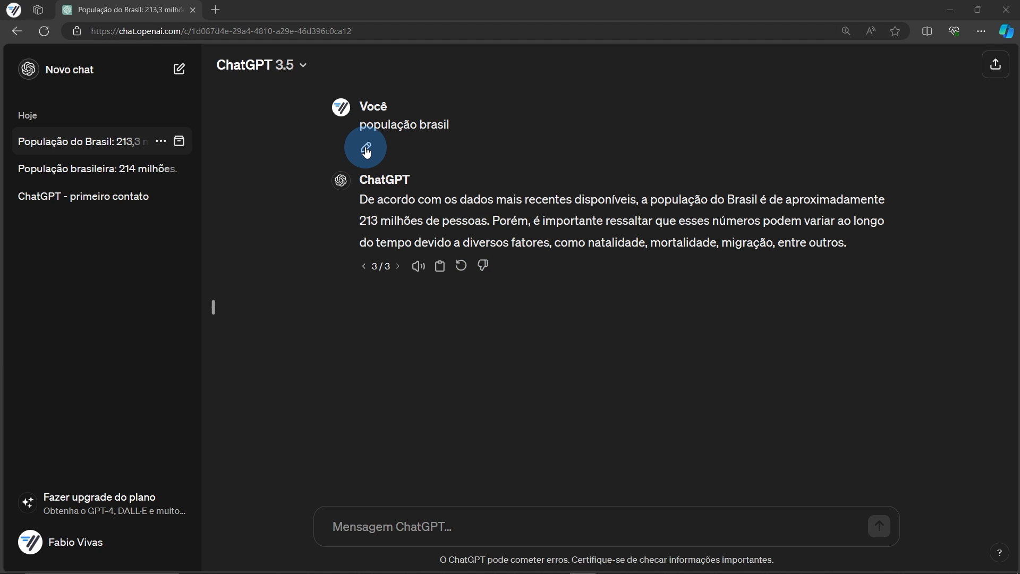
# Edit the 'população brasil' prompt to 'população portugal' and resubmit it
pyautogui.click(366, 149)
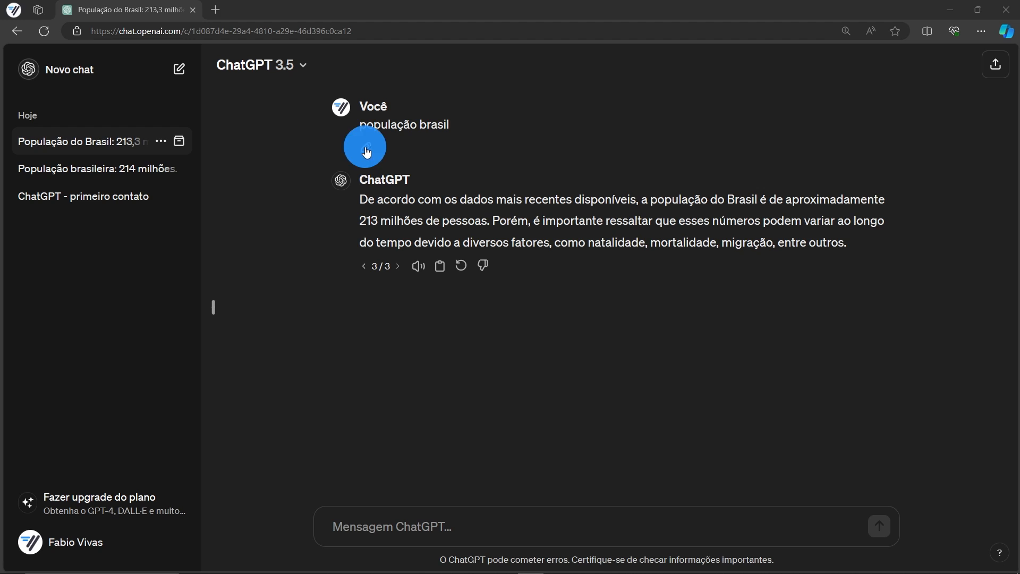
pyautogui.doubleClick(432, 126)
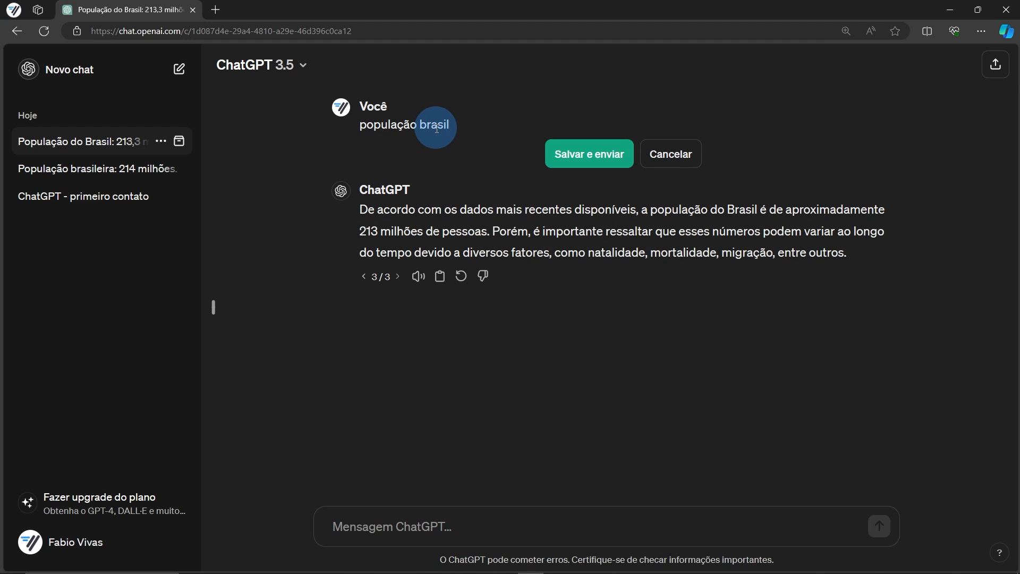
pyautogui.doubleClick(437, 126)
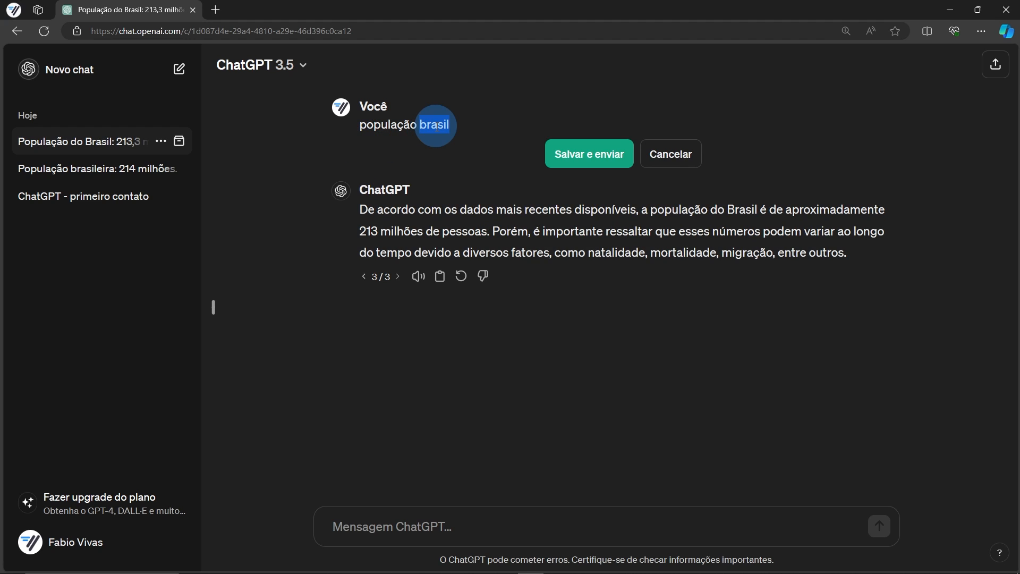
pyautogui.write('portugal')
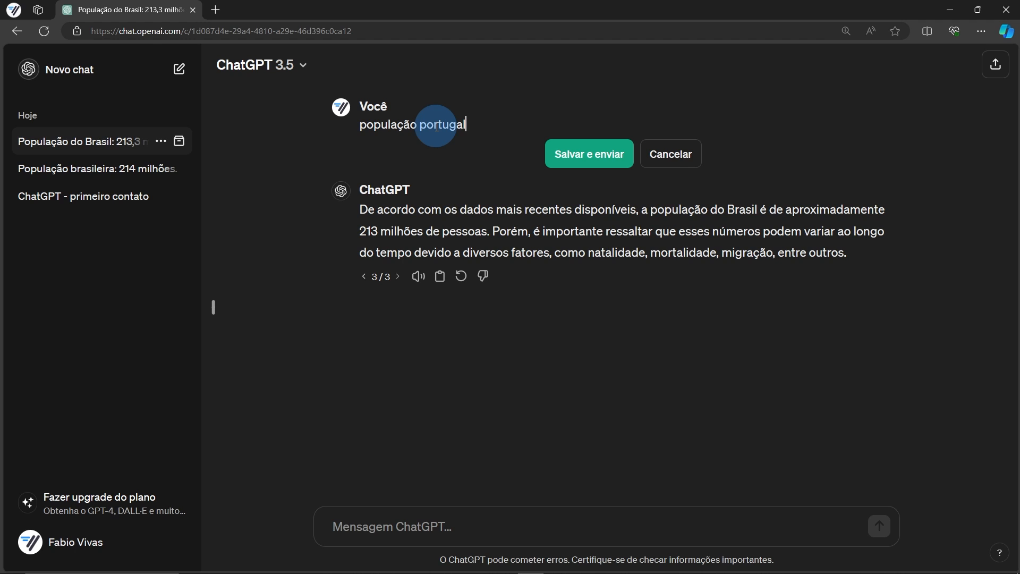
pyautogui.click(575, 153)
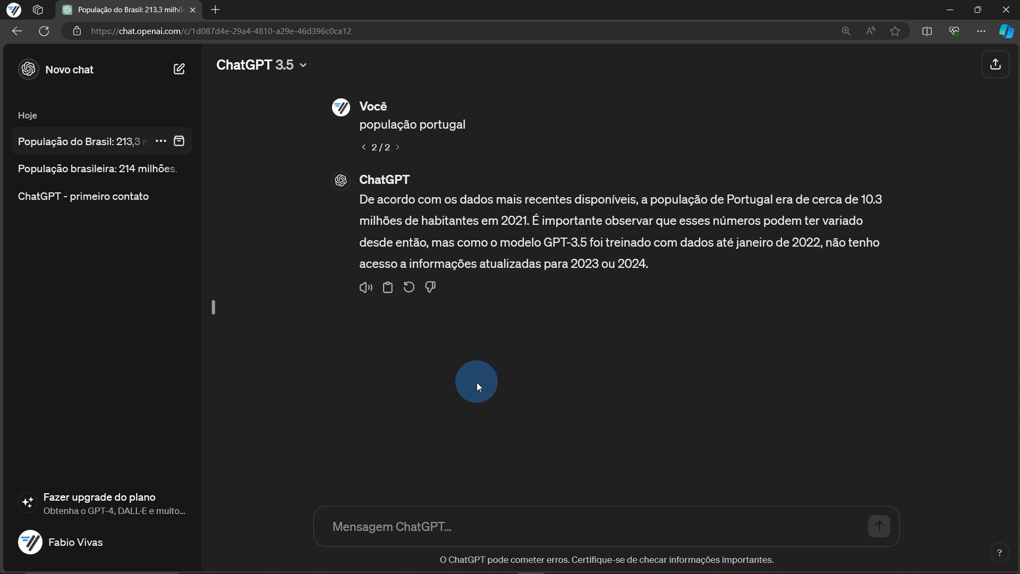
# Send the prompt on Brazilian customs and traditions grouped by region, then stop the reply mid-stream
pyautogui.click(480, 527)
pyautogui.write('Me fale sobre costumes ')
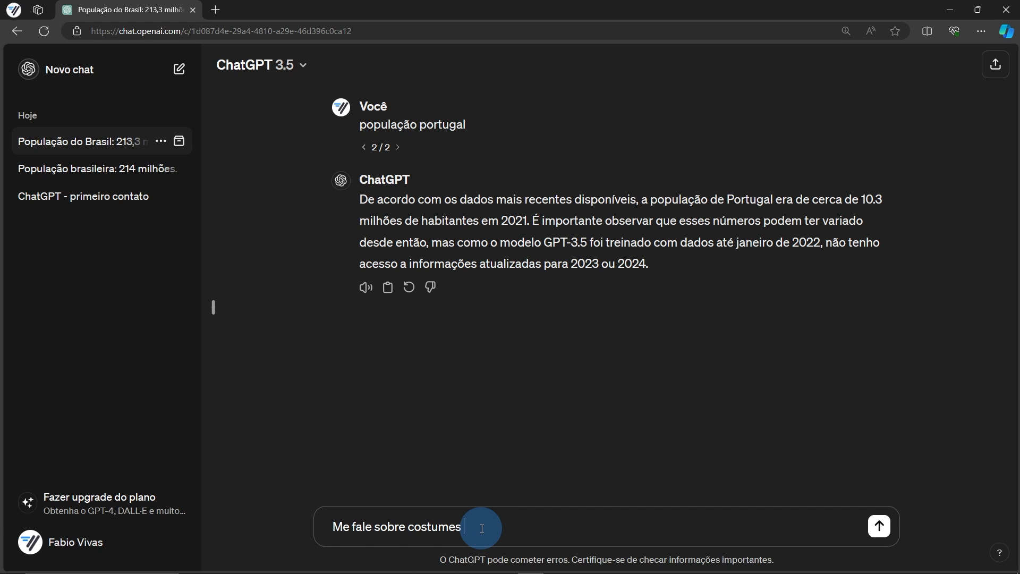
pyautogui.write('e tradições brasileiras, destacando as p')
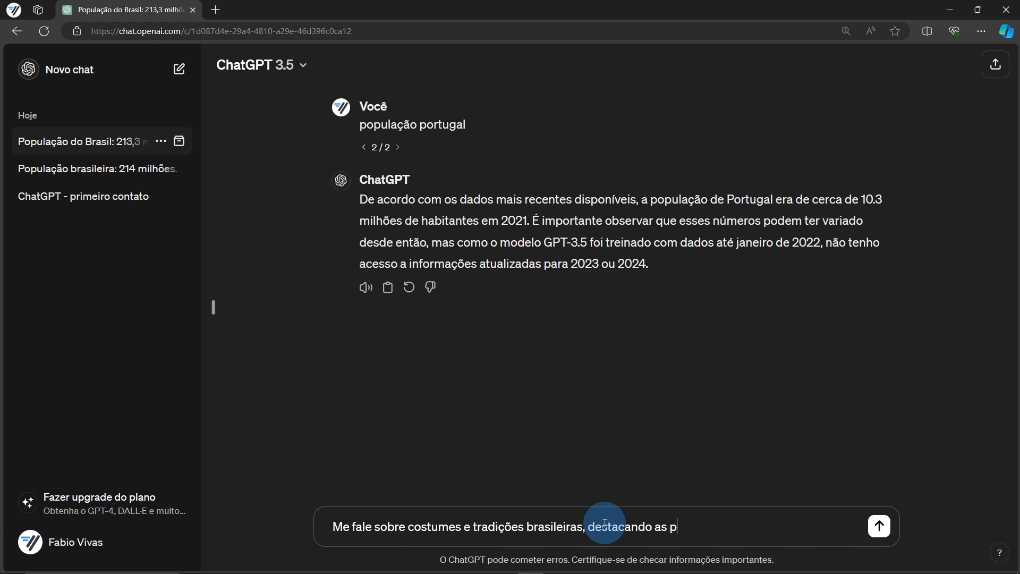
pyautogui.write('rincipais e agrupando por região')
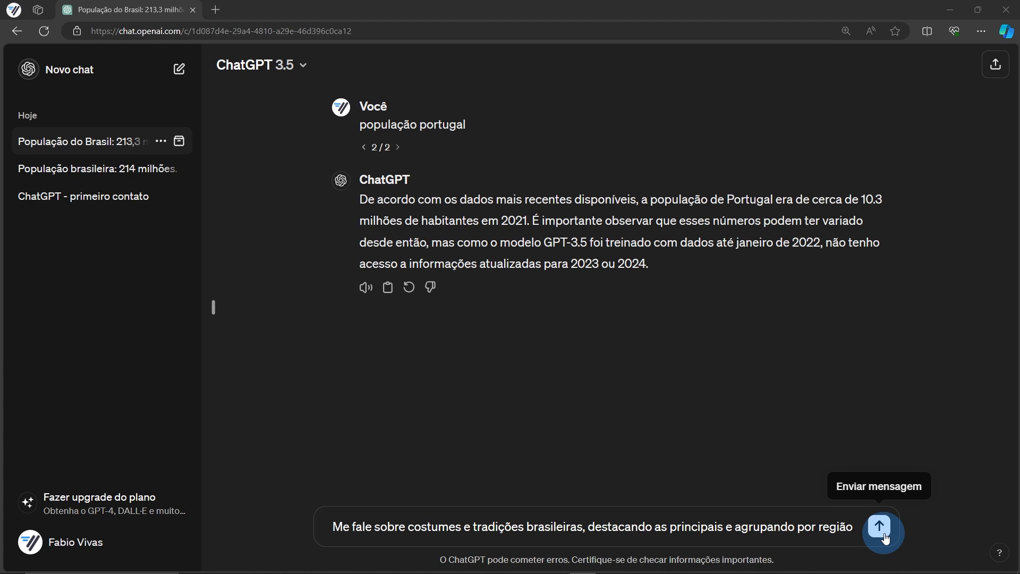
pyautogui.click(880, 527)
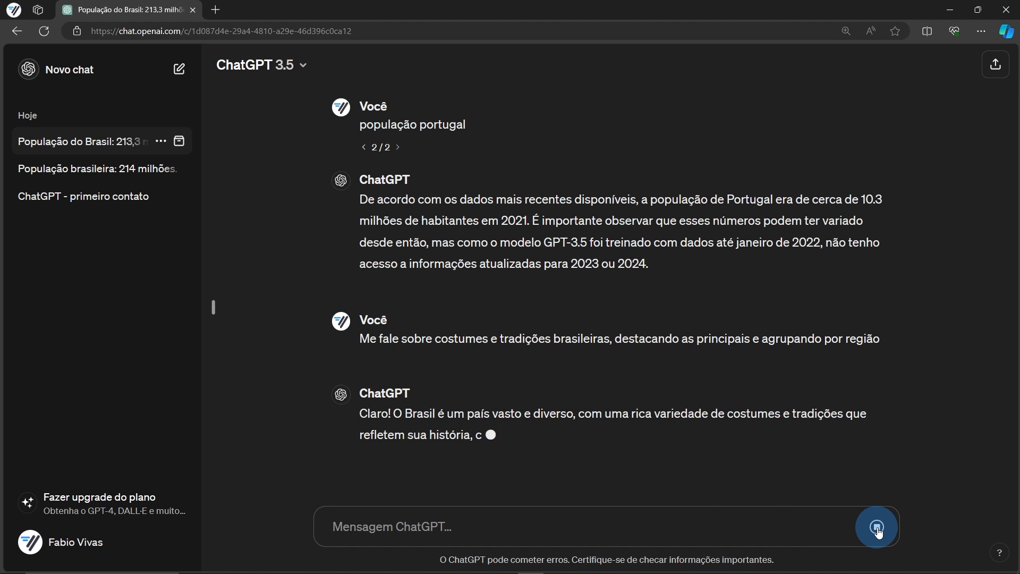
pyautogui.click(877, 528)
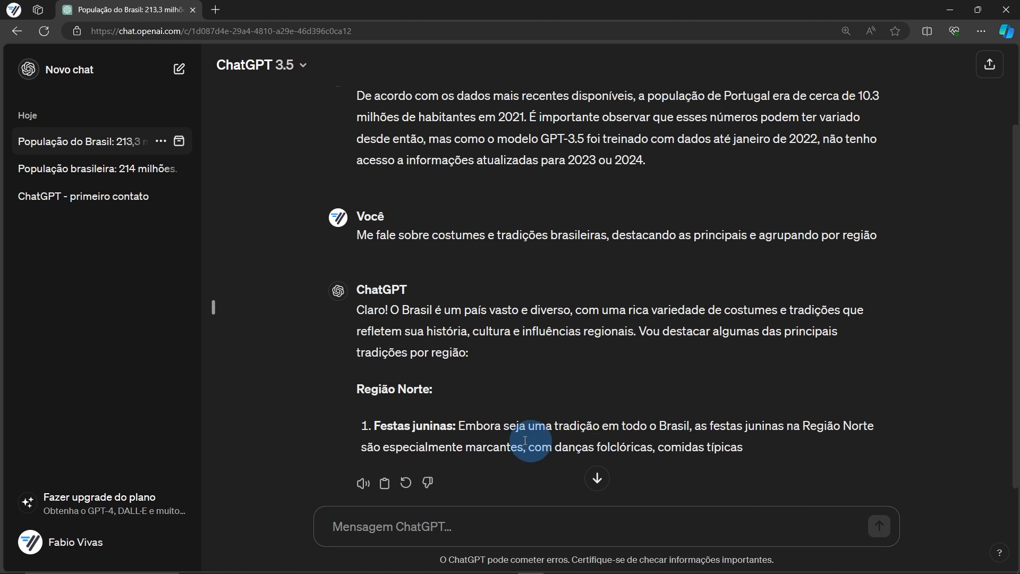
pyautogui.scroll(-1, 522, 460)
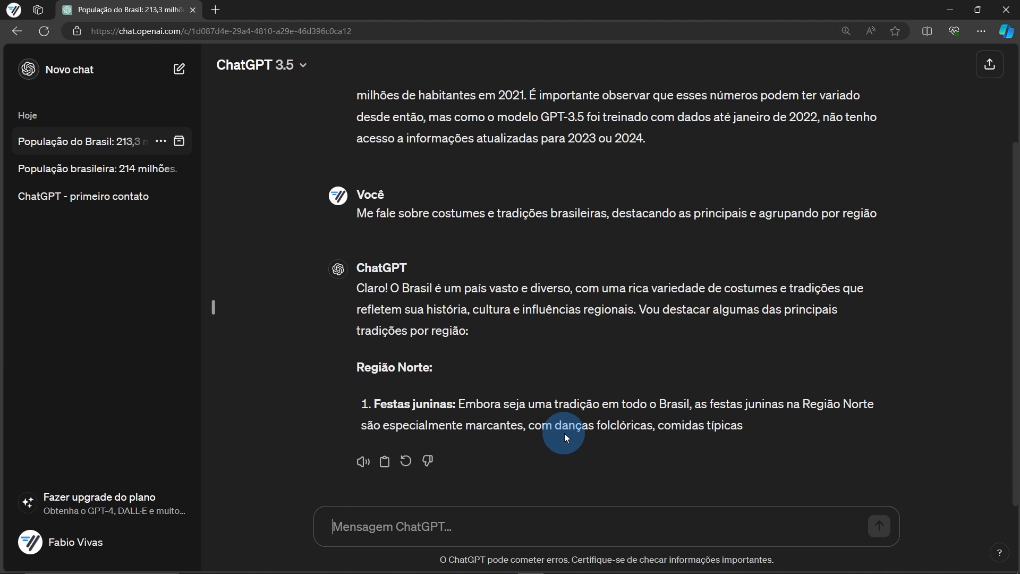
# Quote the 'Festas juninas' heading from the reply and ask 'O que são?'
pyautogui.moveTo(455, 405); pyautogui.dragTo(375, 404)
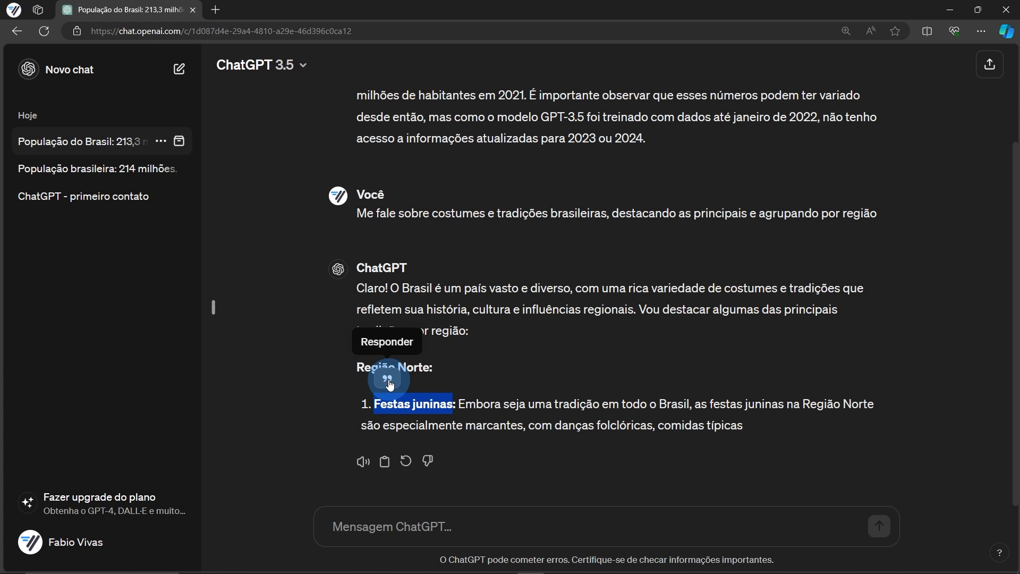
pyautogui.click(388, 380)
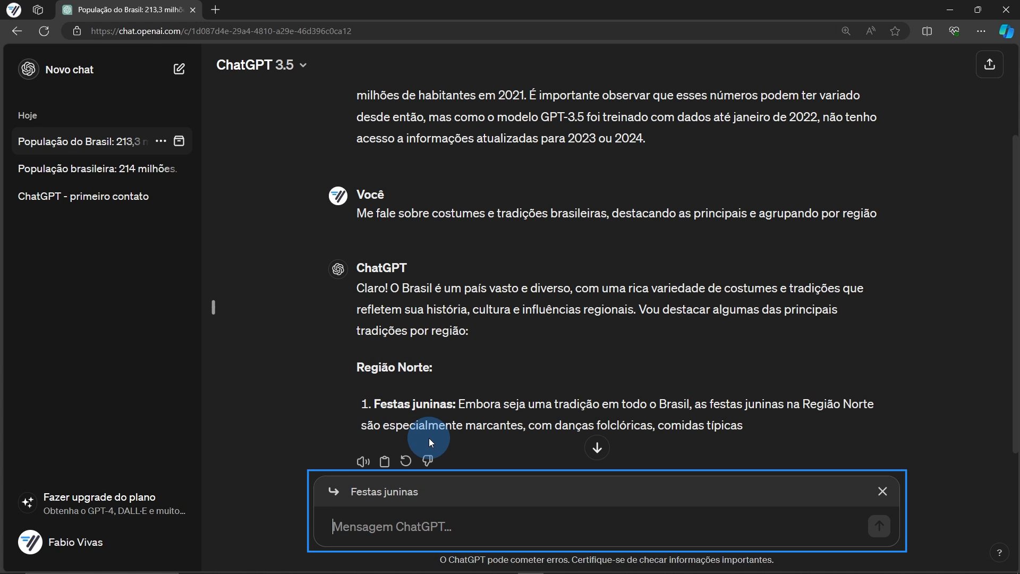
pyautogui.write('O que são?')
pyautogui.press('Return')
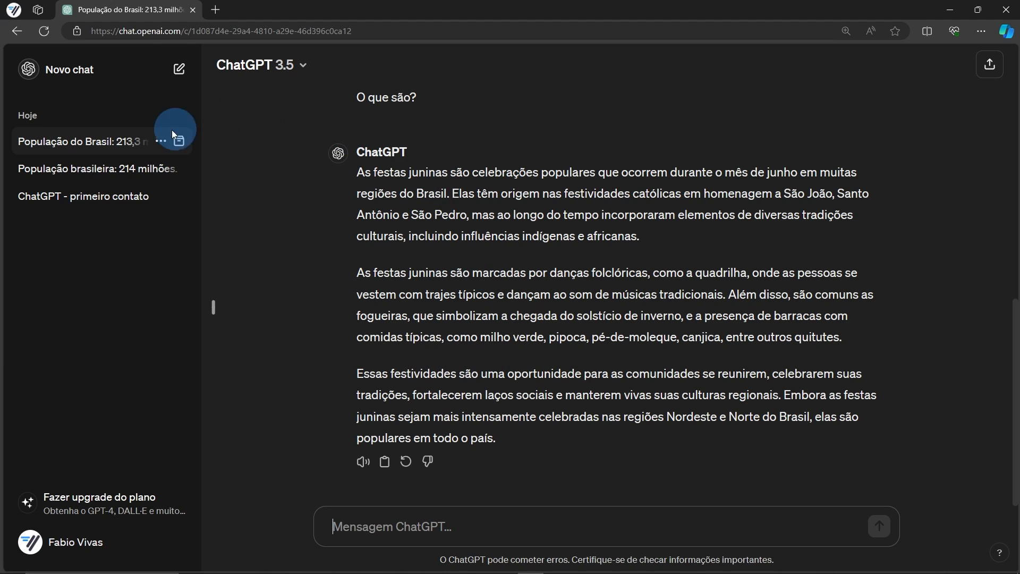
# Copy the conversation's share link and open the shared page in a new browser tab
pyautogui.click(161, 142)
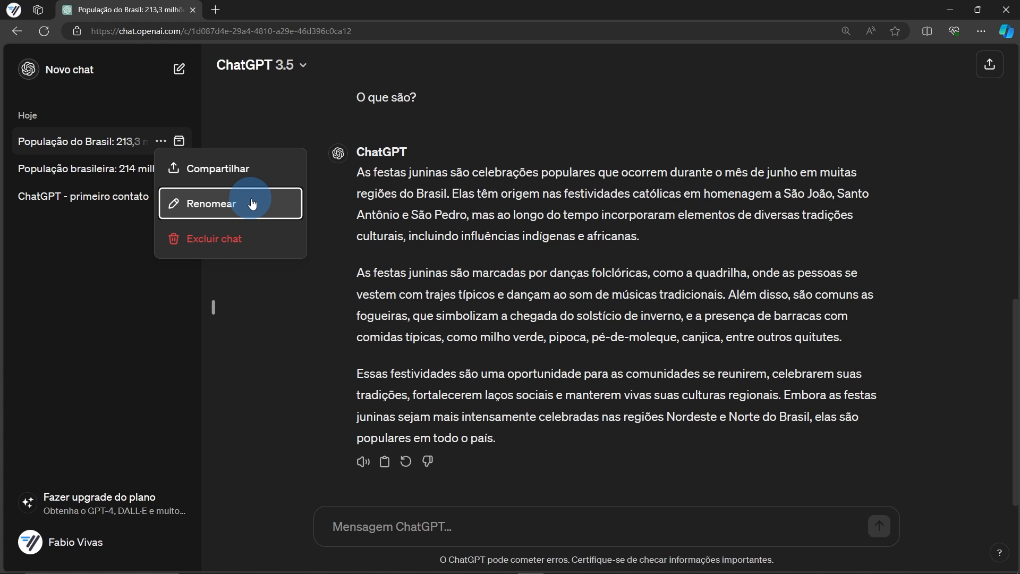
pyautogui.click(224, 167)
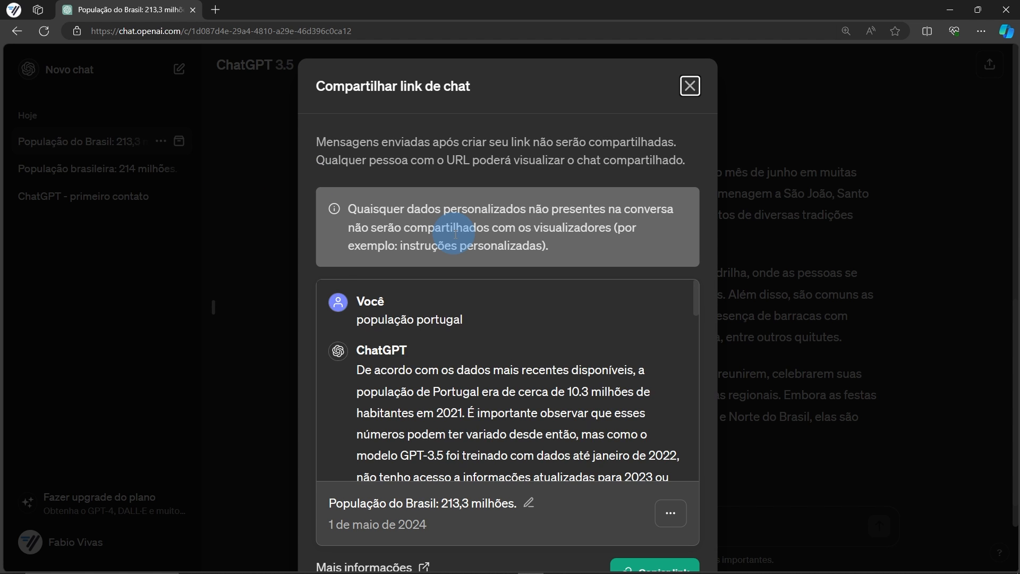
pyautogui.scroll(-2, 596, 295)
pyautogui.scroll(-10, 676, 406)
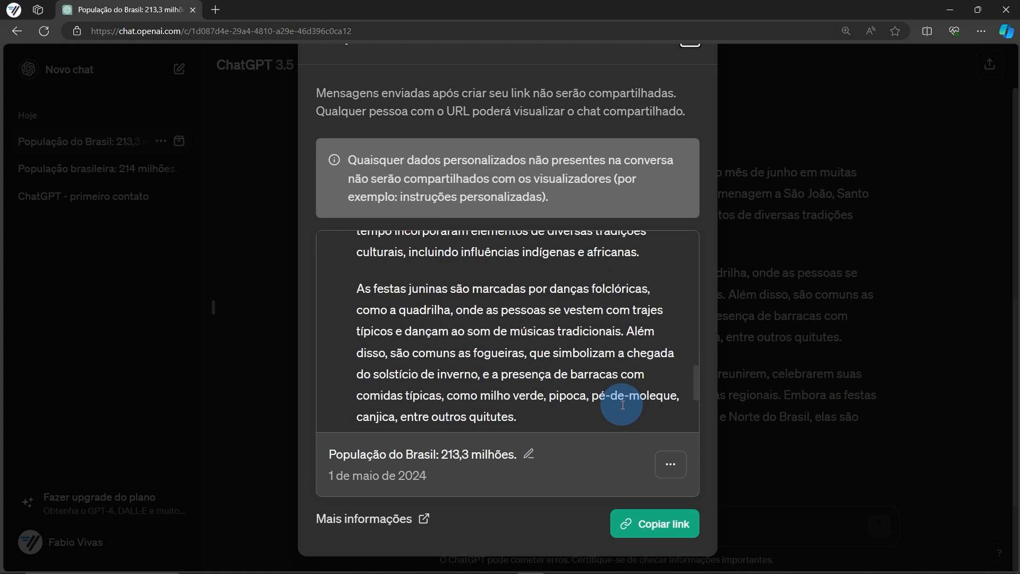
pyautogui.click(622, 526)
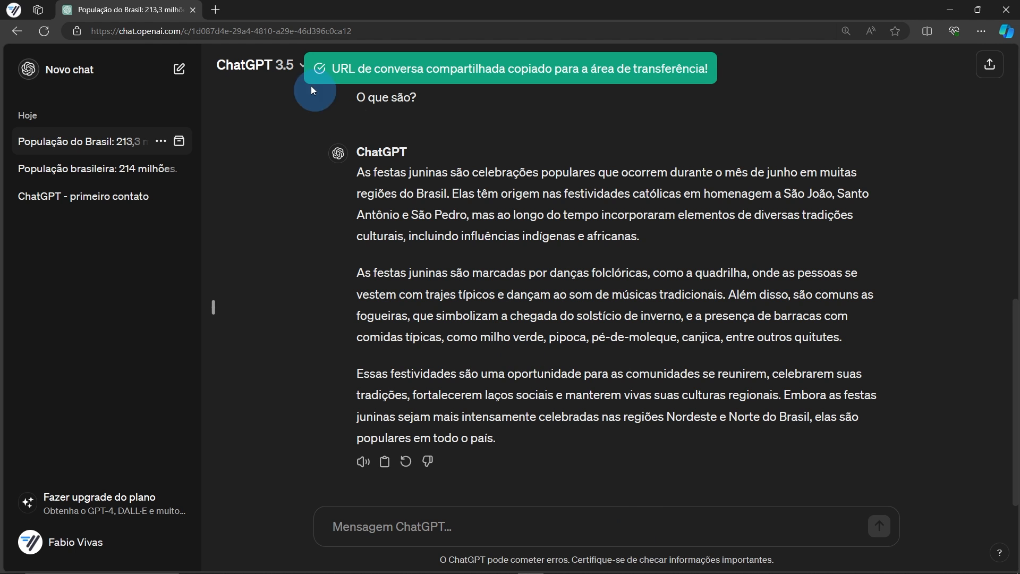
pyautogui.click(215, 10)
pyautogui.press('Return')
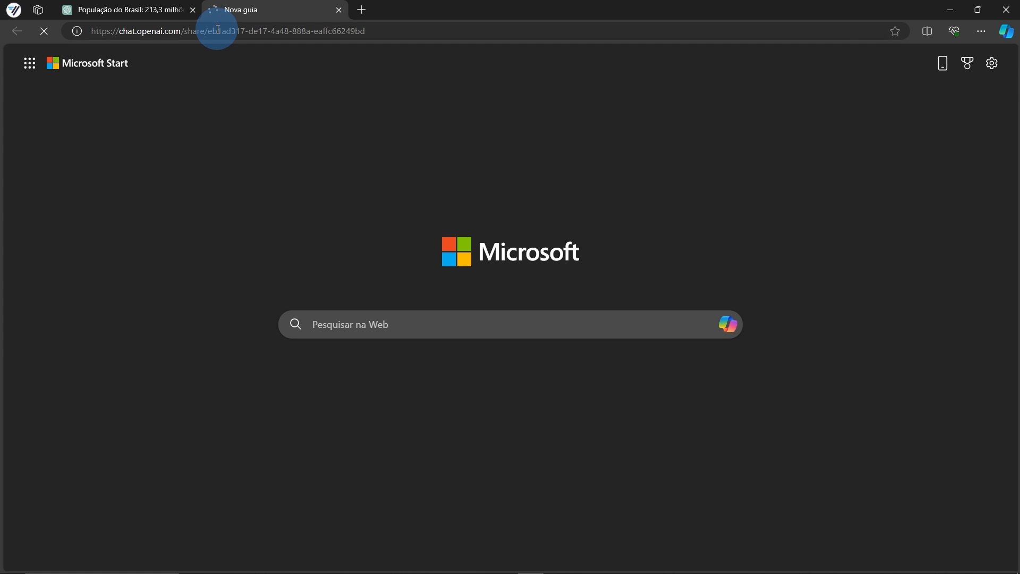
pyautogui.scroll(-15, 296, 314)
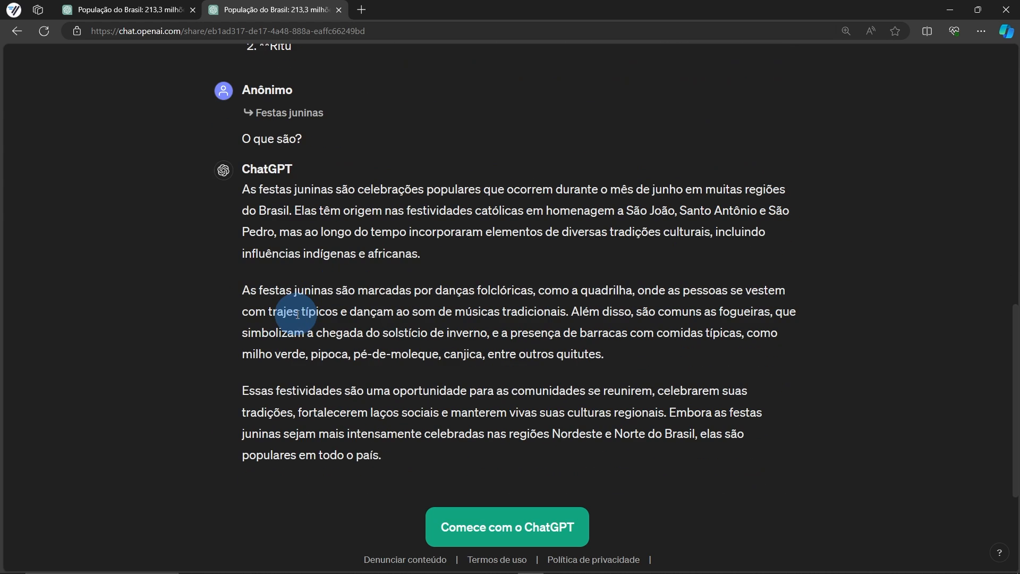
# Back in the original chat, send 'Obrigado!'
pyautogui.click(130, 10)
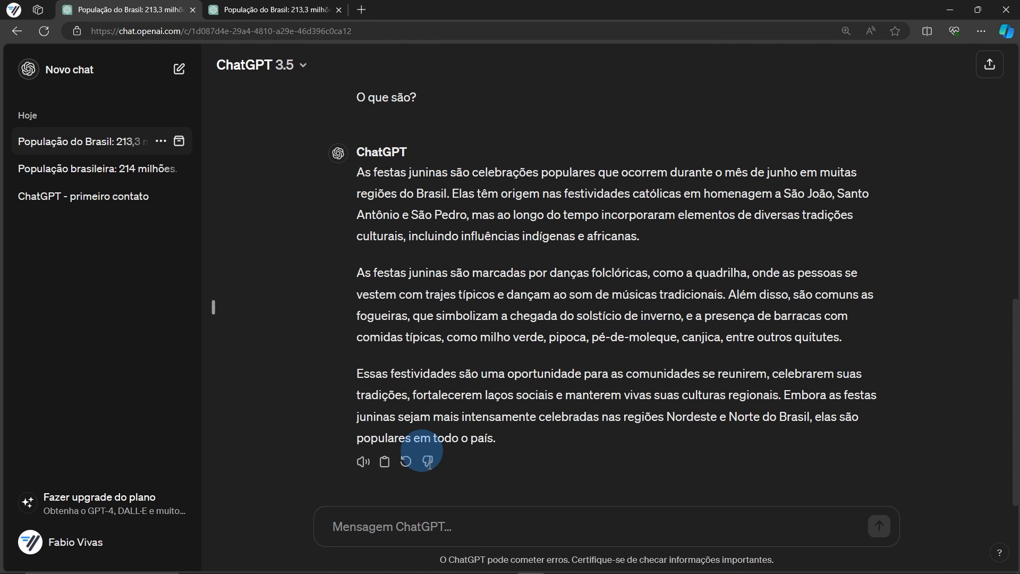
pyautogui.click(455, 527)
pyautogui.write('Obrigado!')
pyautogui.press('Return')
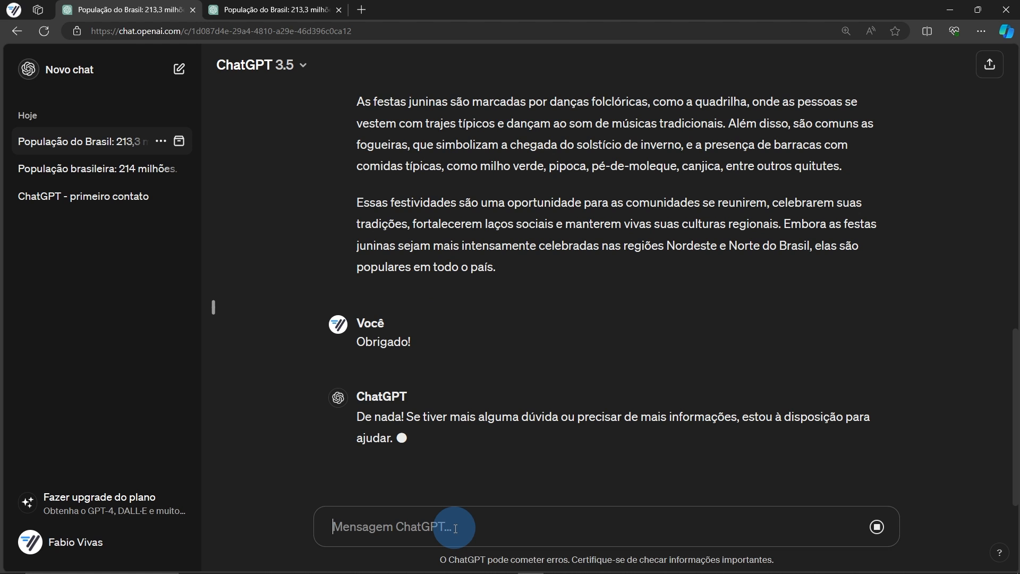
# Reload the shared conversation page, then close its tab
pyautogui.click(295, 10)
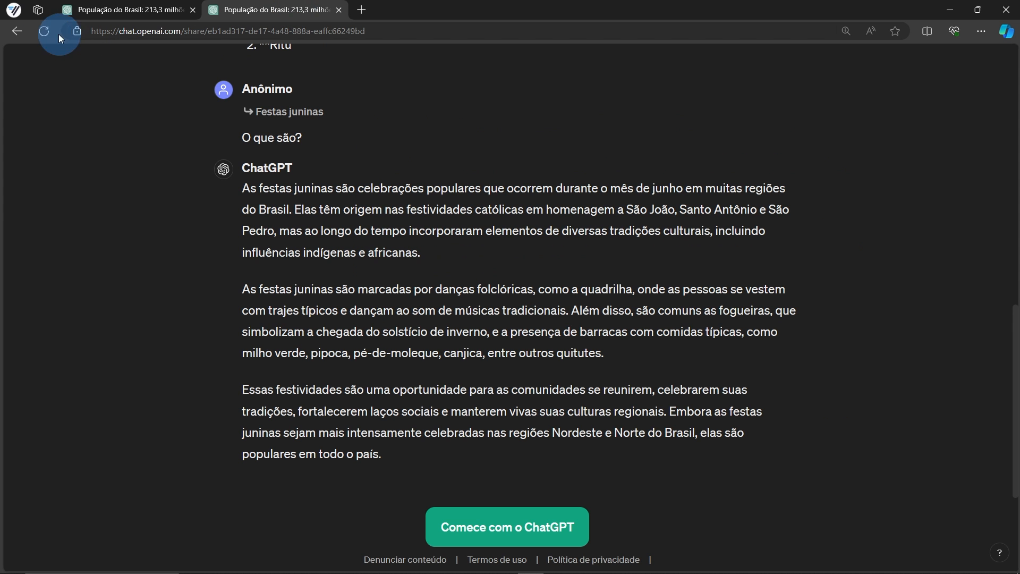
pyautogui.click(43, 33)
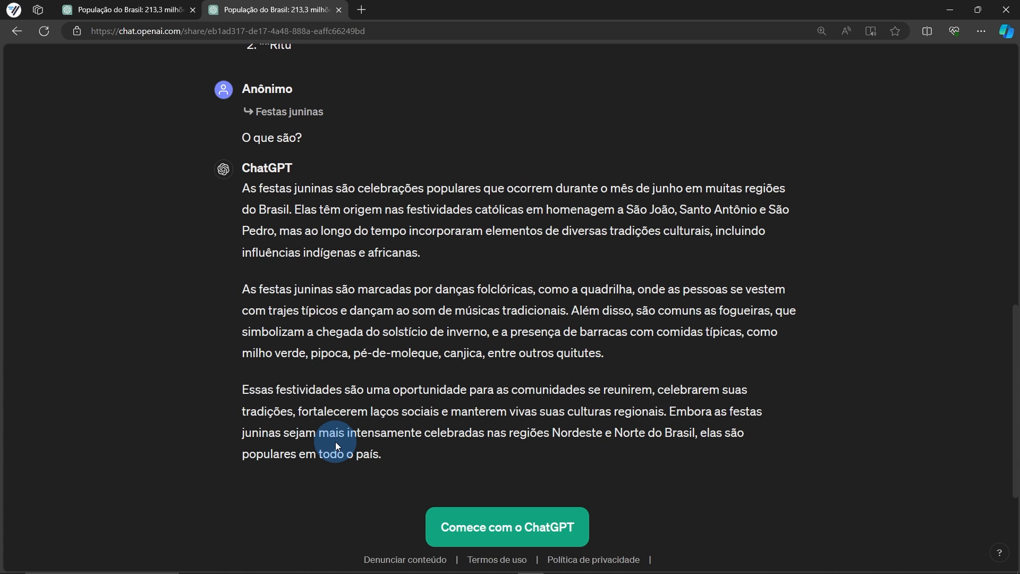
pyautogui.click(338, 10)
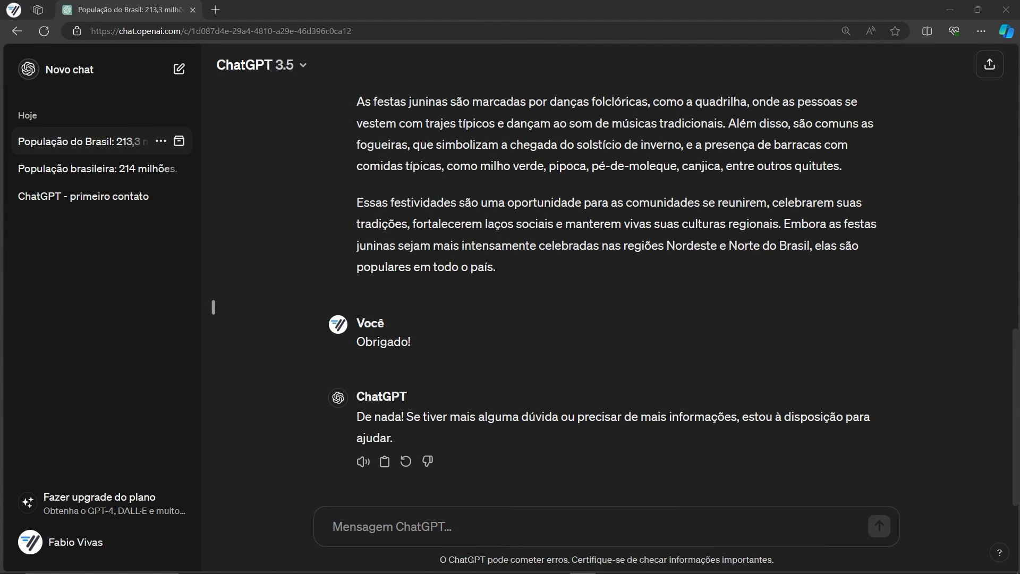
# Archive the 'População do Brasil' chat from the sidebar and open the profile's account menu
pyautogui.click(179, 143)
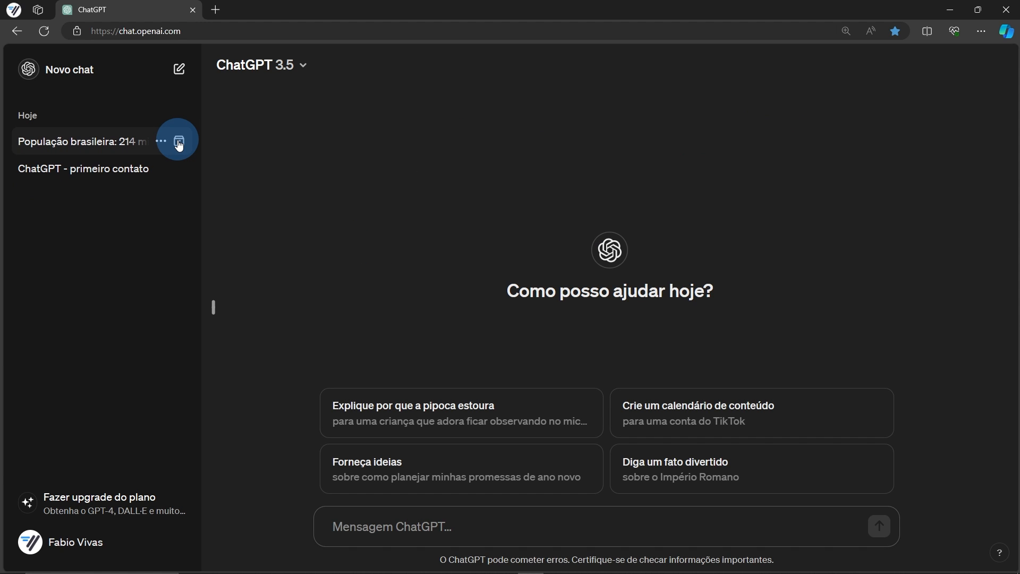
pyautogui.click(237, 408)
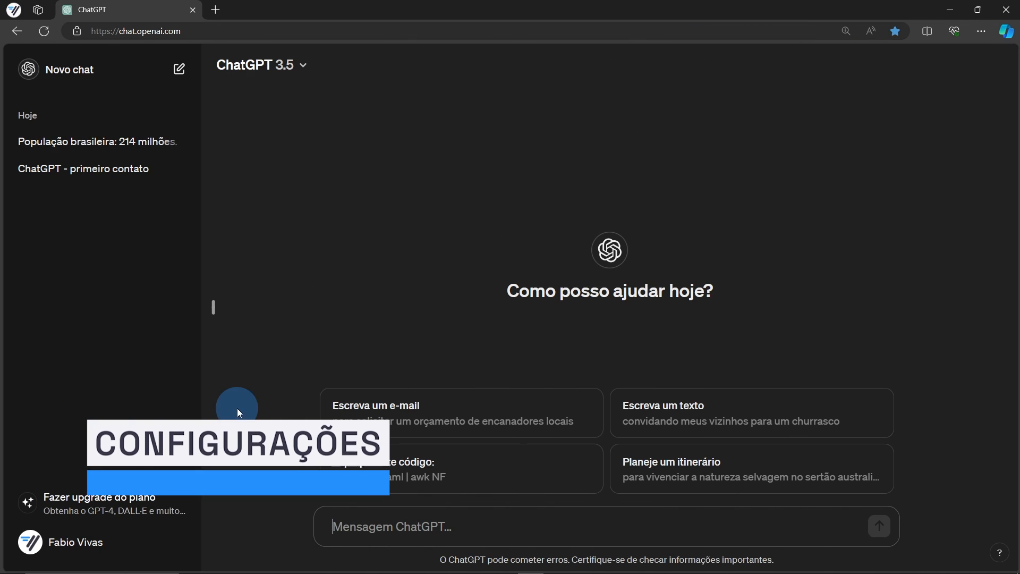
pyautogui.click(77, 543)
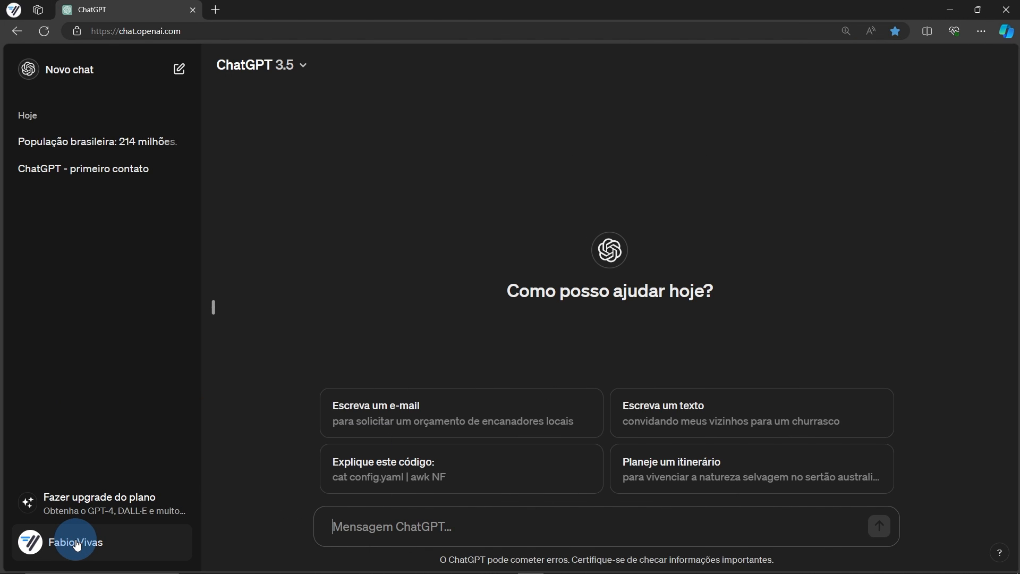
pyautogui.click(77, 544)
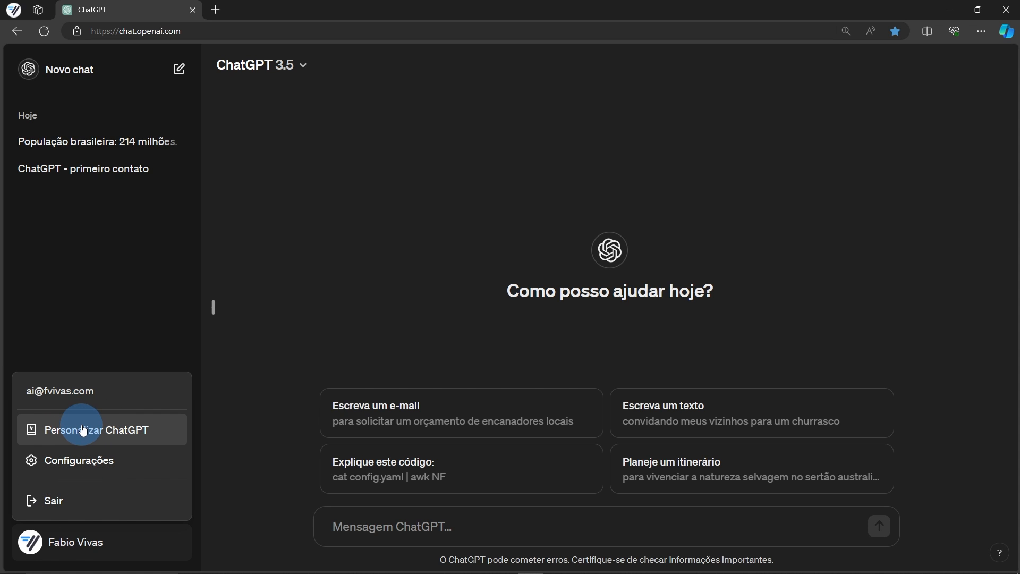
# Open Configurações and look over the available interface languages
pyautogui.click(76, 461)
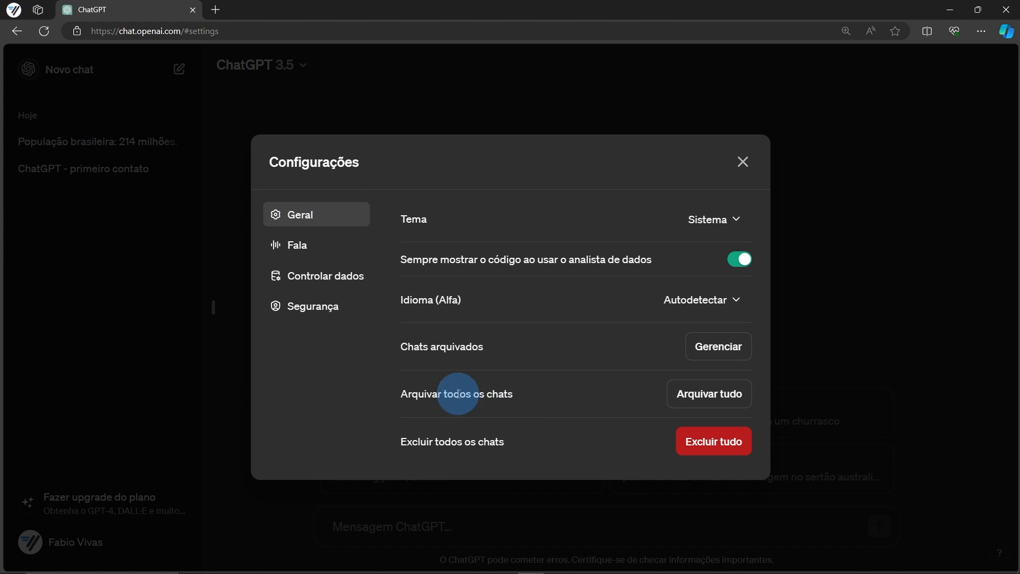
pyautogui.click(678, 299)
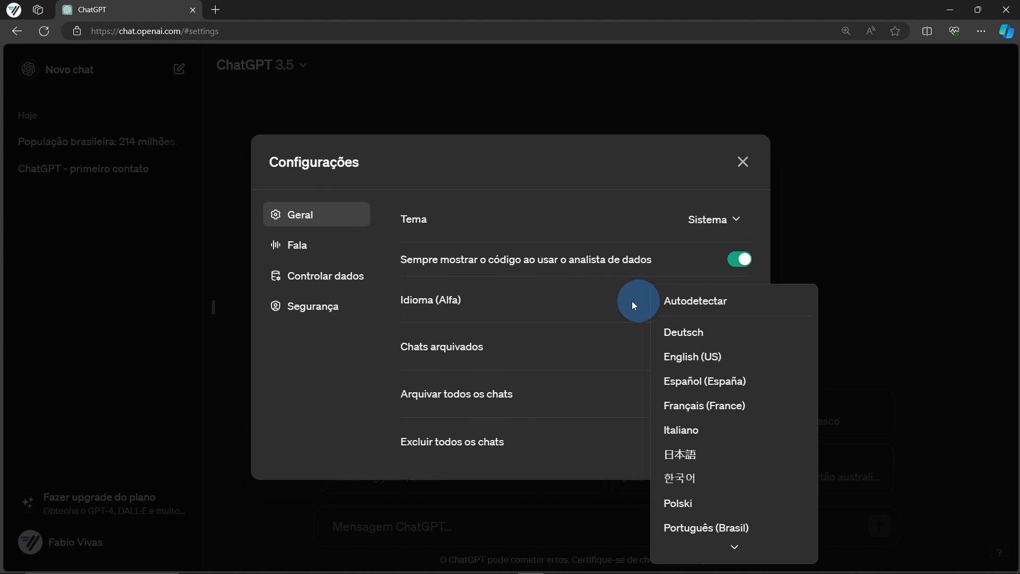
pyautogui.click(611, 302)
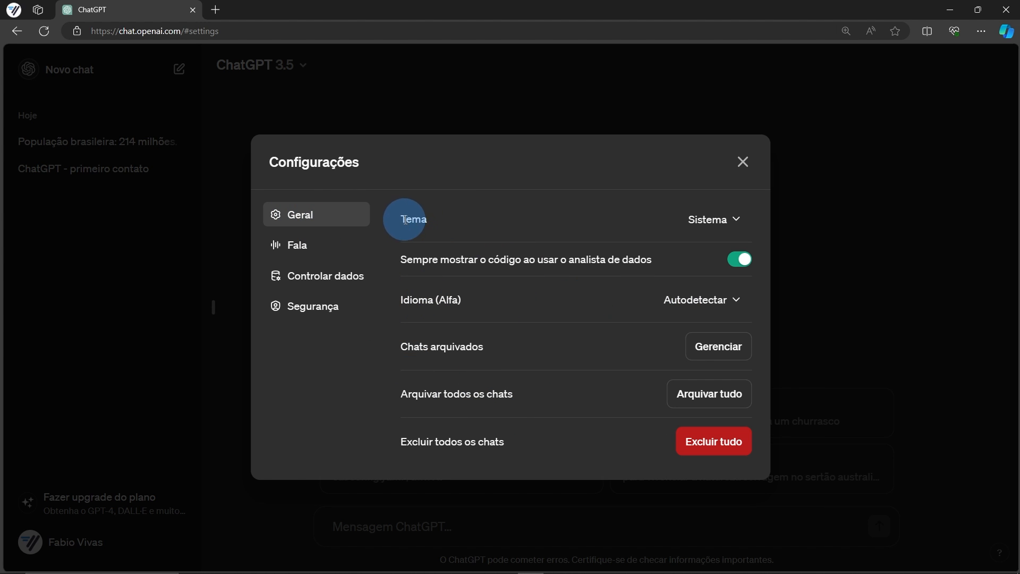
# Switch the theme to Claro, then Escuro, and finally back to Sistema
pyautogui.click(705, 222)
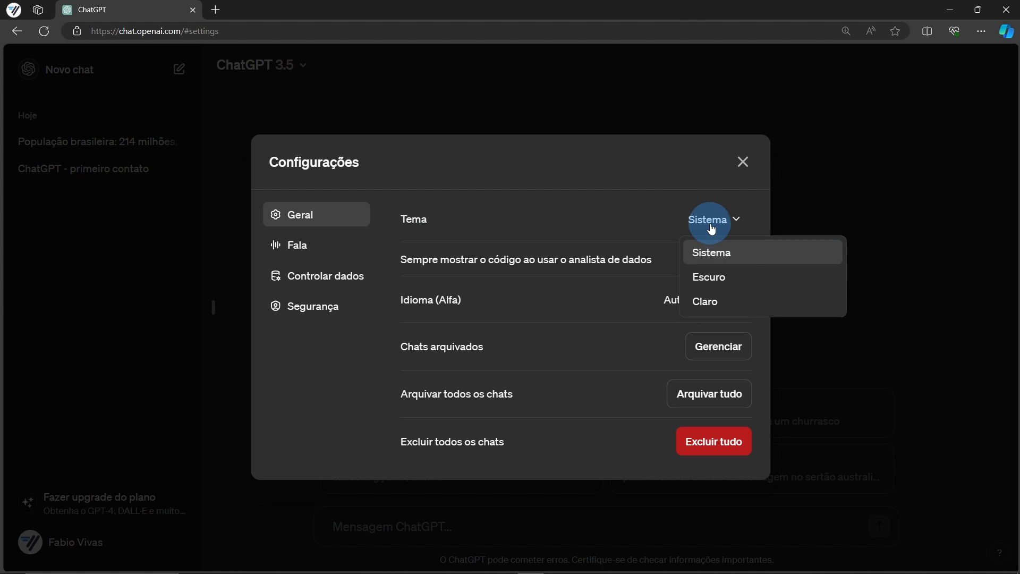
pyautogui.click(701, 303)
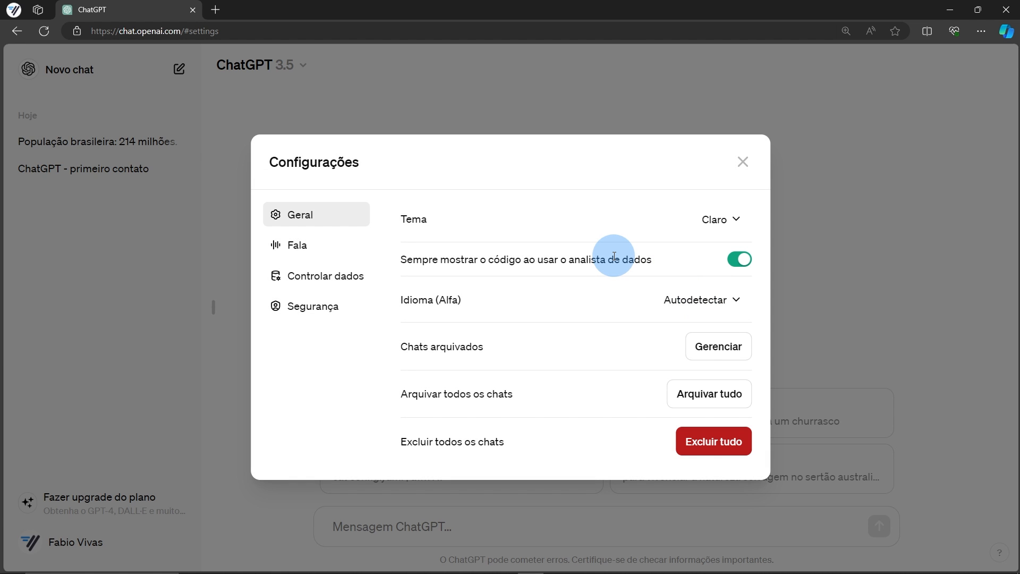
pyautogui.click(720, 218)
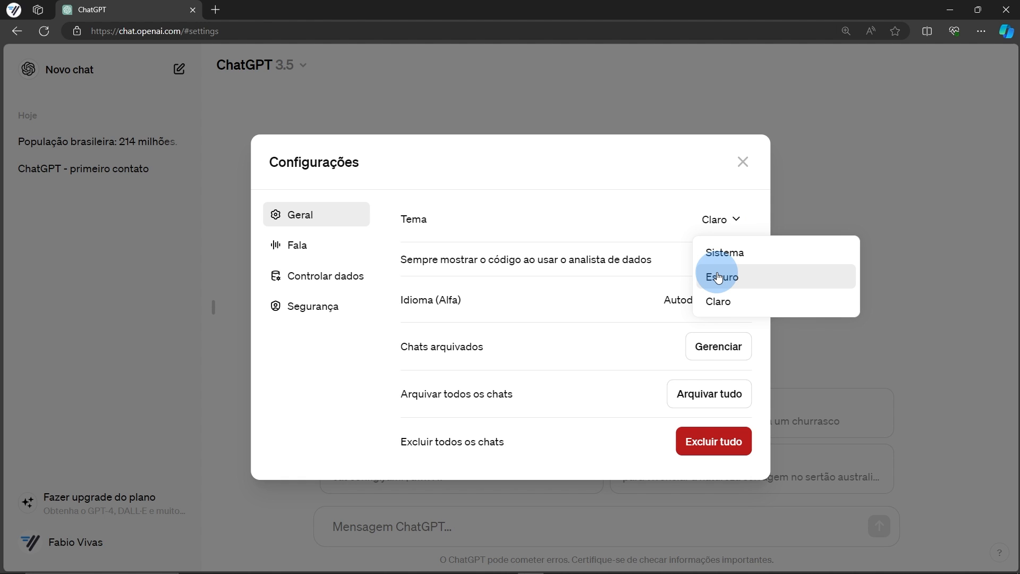
pyautogui.click(718, 277)
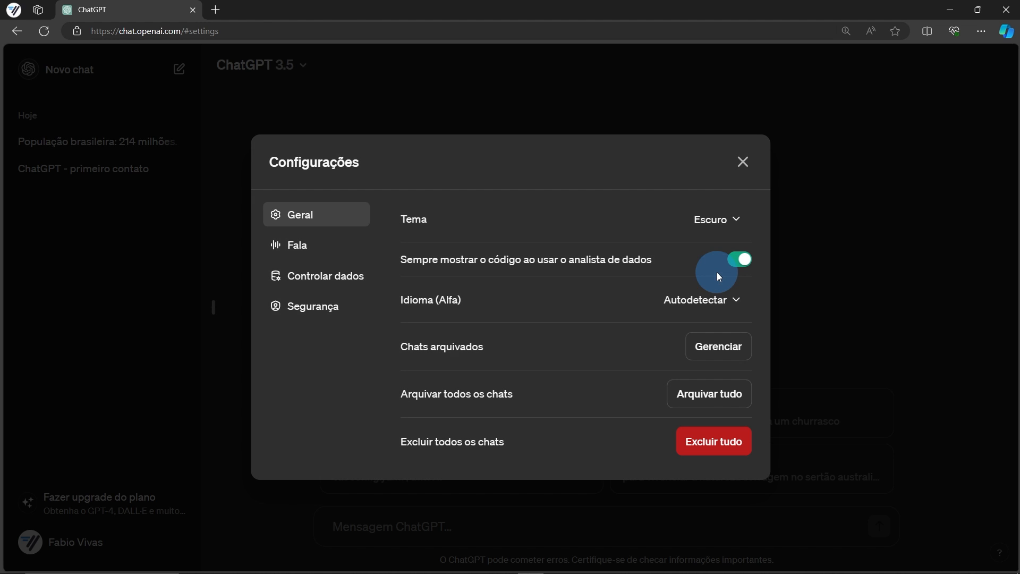
pyautogui.click(722, 225)
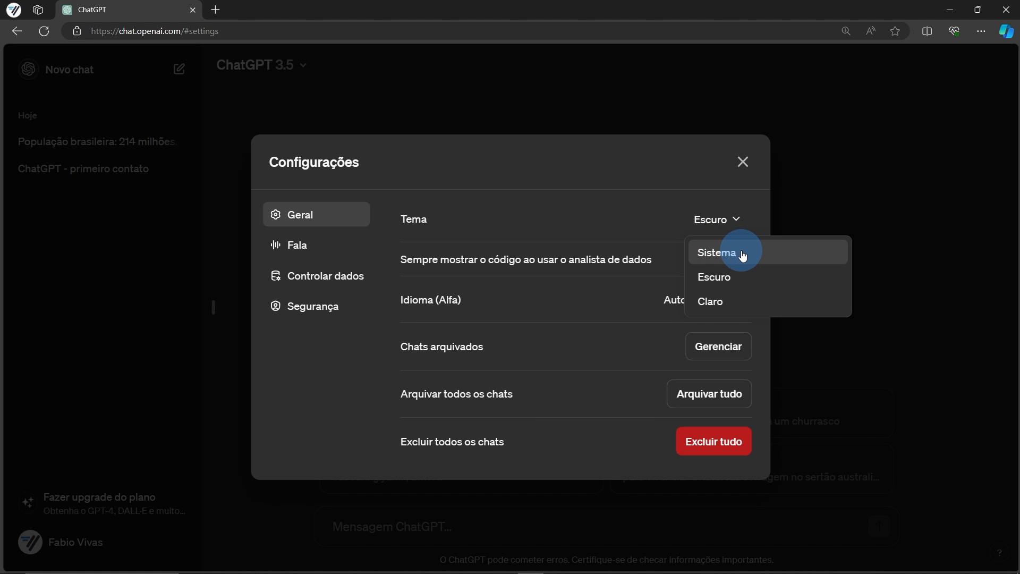
pyautogui.click(743, 254)
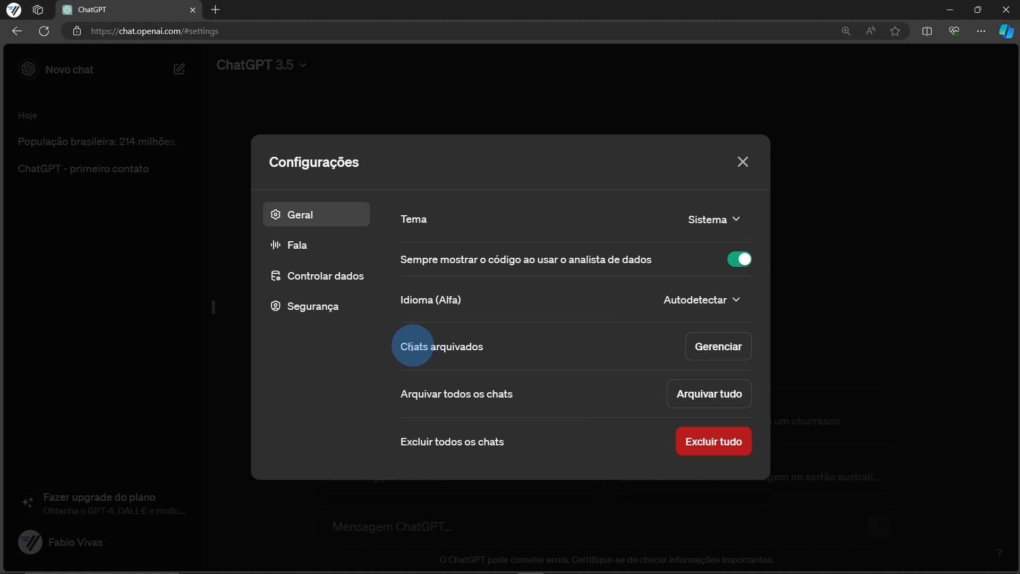
pyautogui.click(729, 344)
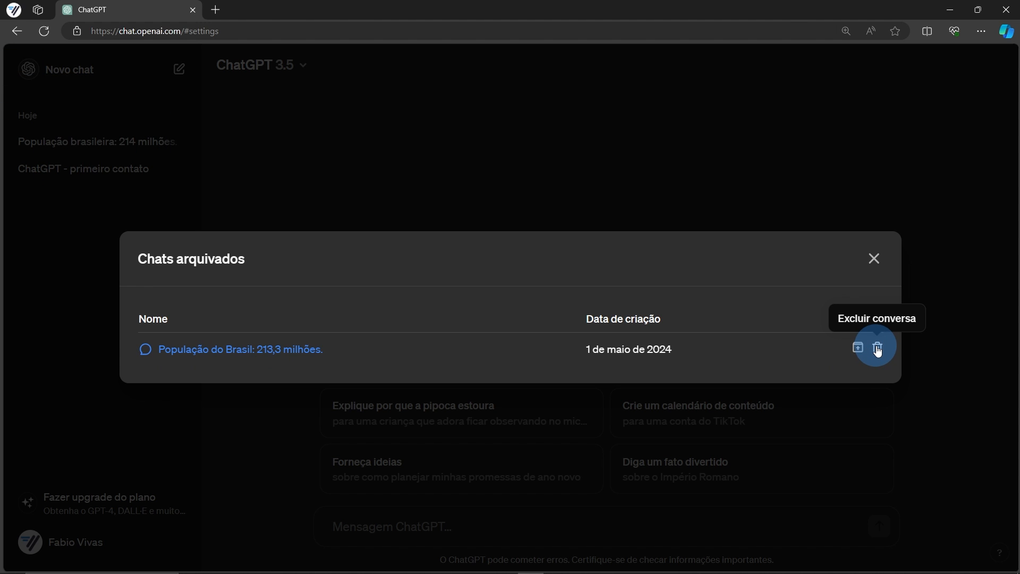
pyautogui.click(874, 258)
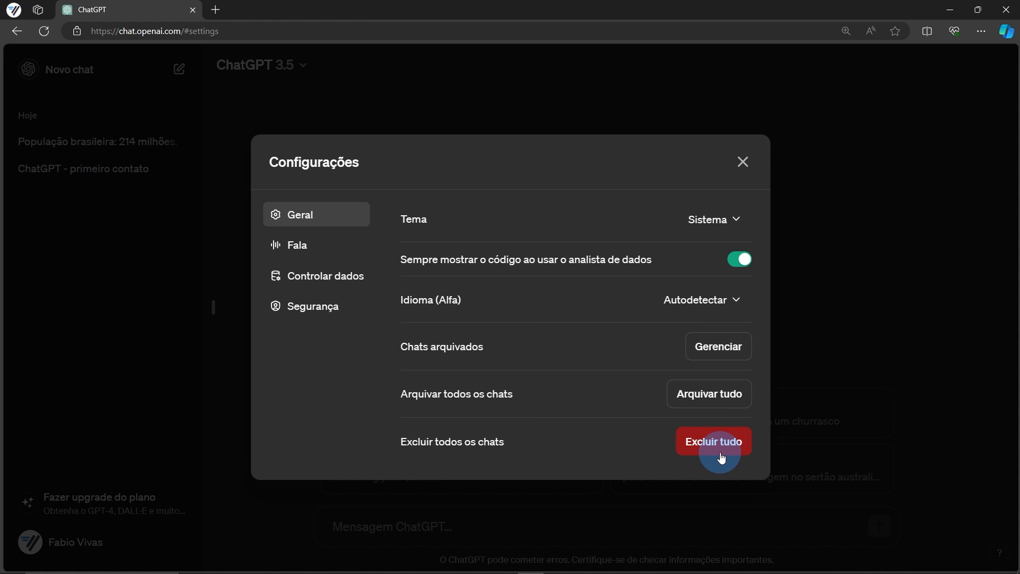
# Review the Fala voice list keeping Ember, then open the Controlar dados model-improvement setting
pyautogui.click(305, 246)
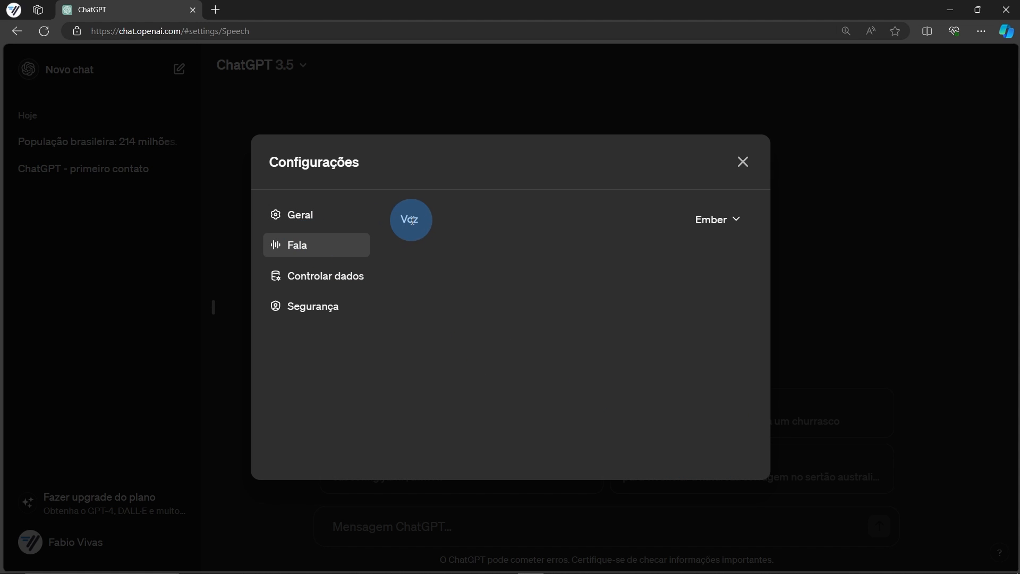
pyautogui.click(714, 219)
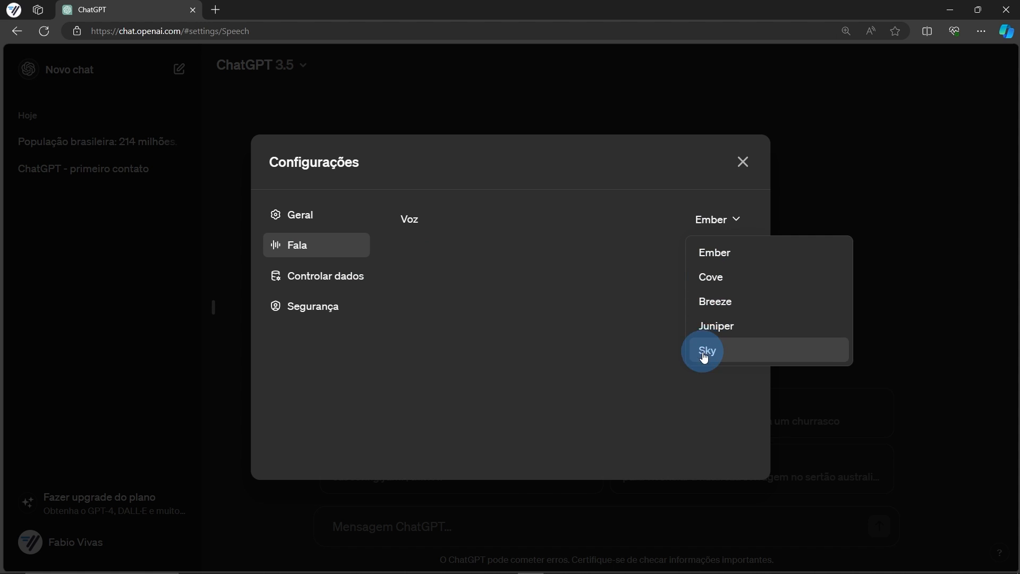
pyautogui.click(735, 220)
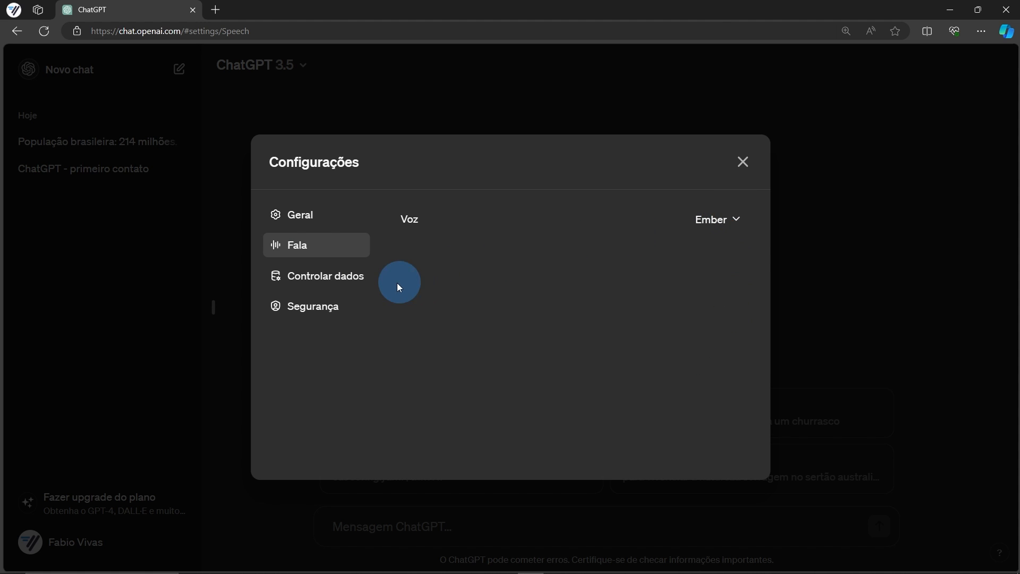
pyautogui.click(327, 276)
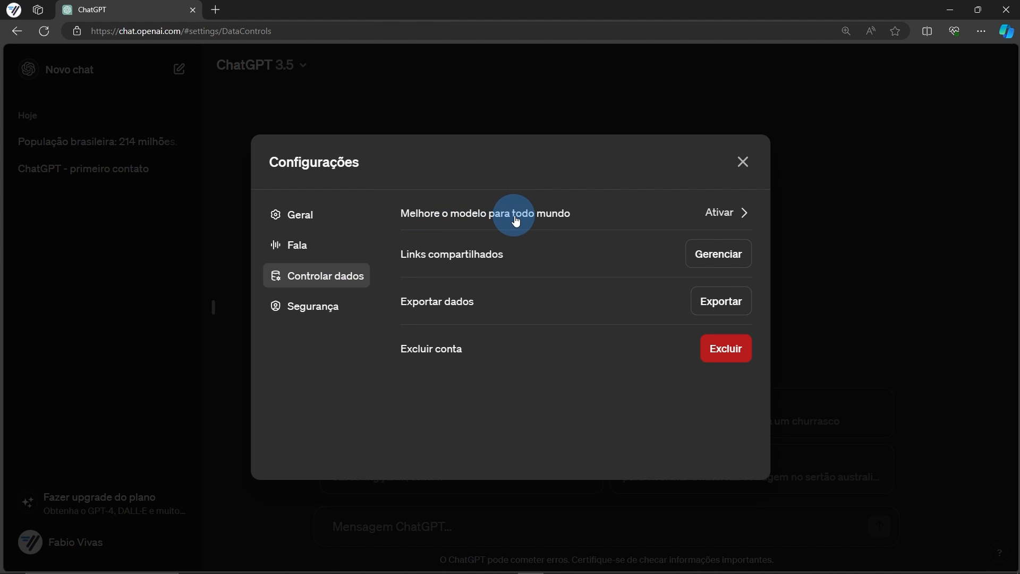
pyautogui.click(719, 214)
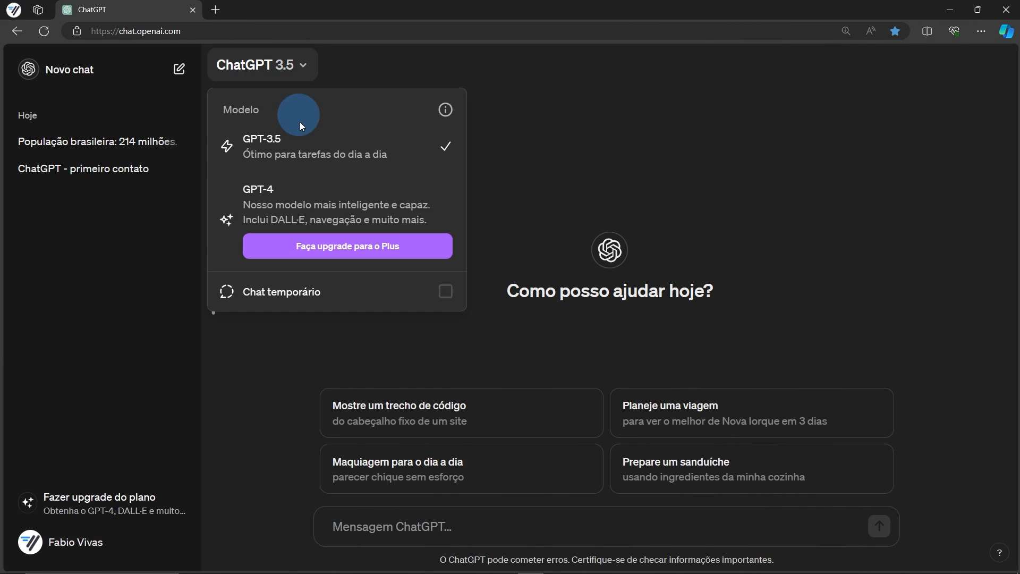
# Turn on Chat temporário and dismiss its notice with Continuar
pyautogui.click(310, 290)
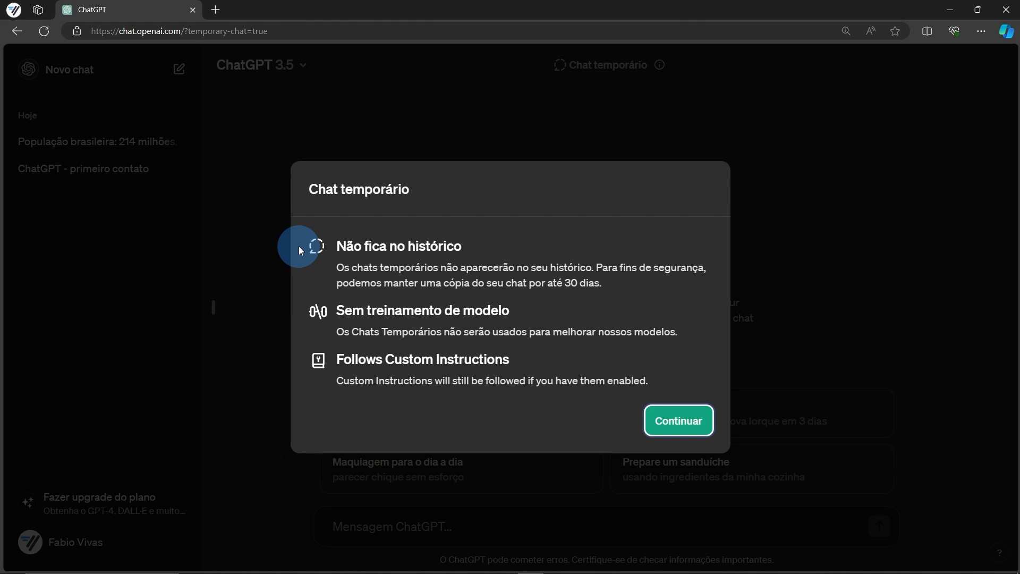
pyautogui.click(668, 427)
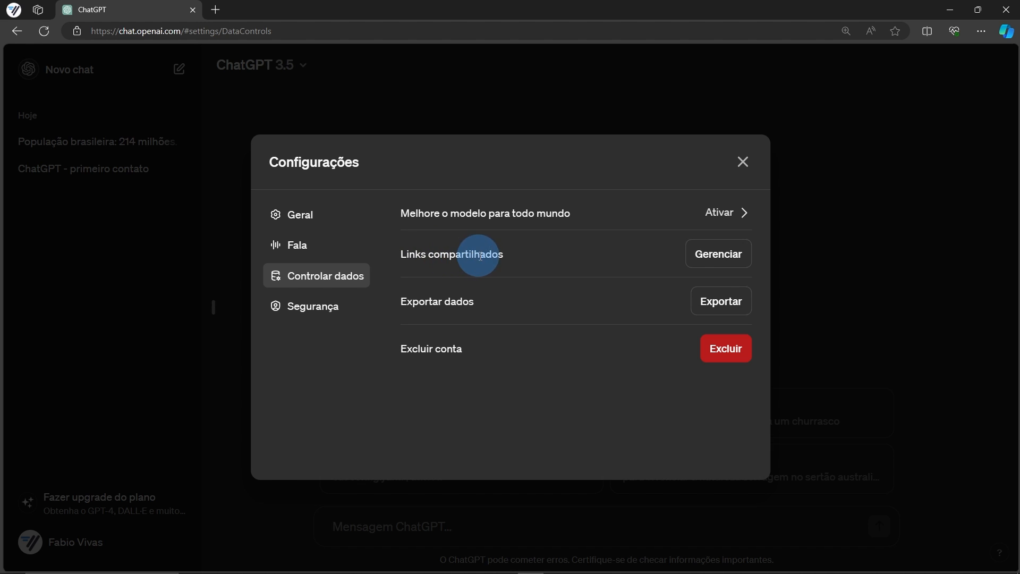
# Check the shared links list, start then cancel a data export, and move to Segurança
pyautogui.click(698, 260)
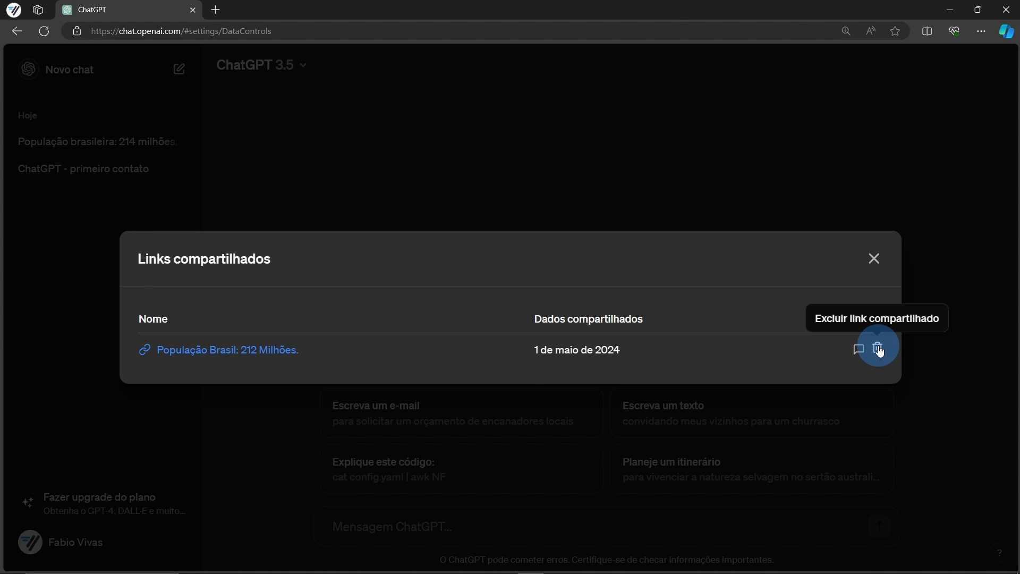
pyautogui.click(874, 259)
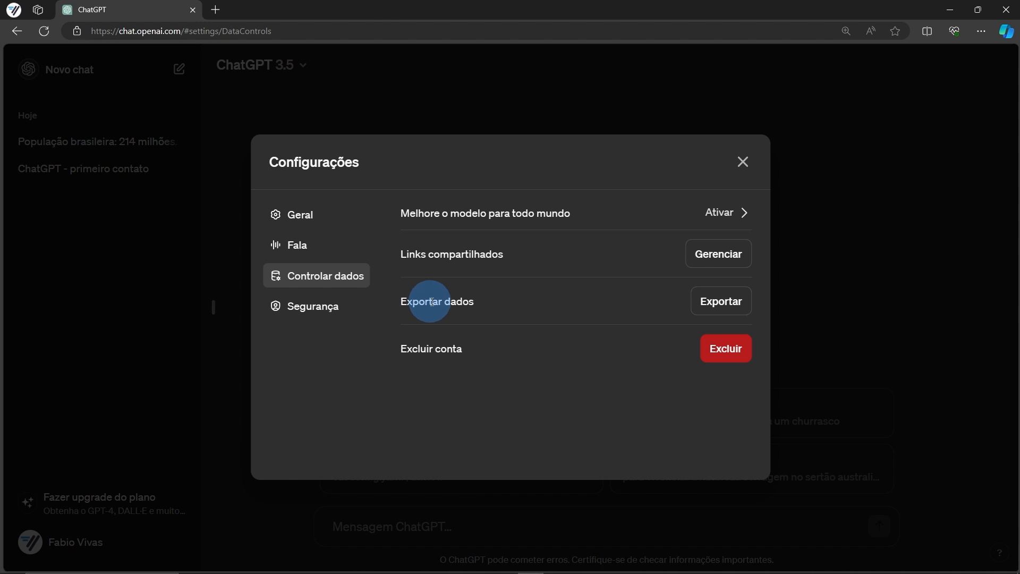
pyautogui.click(715, 304)
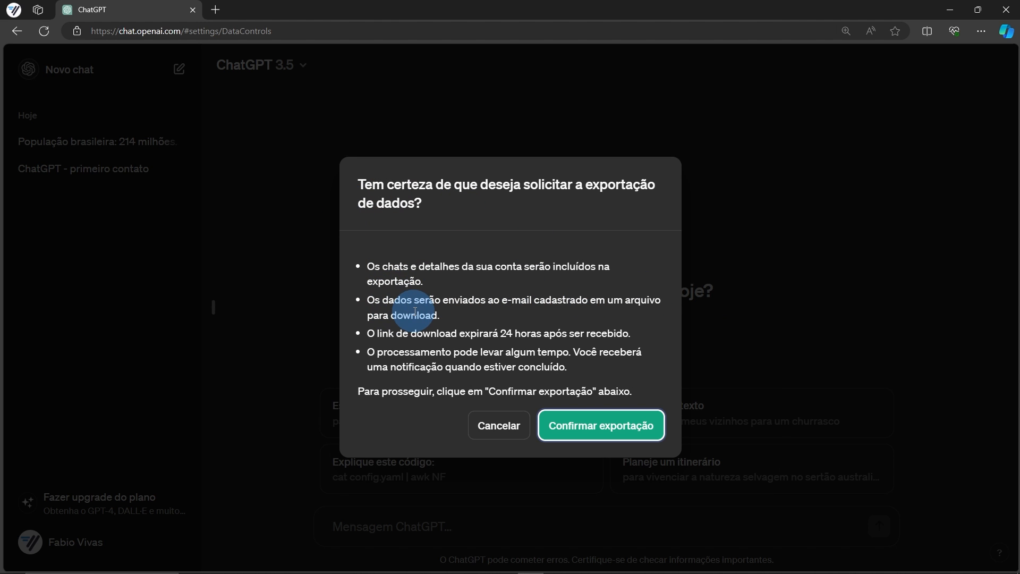
pyautogui.click(527, 425)
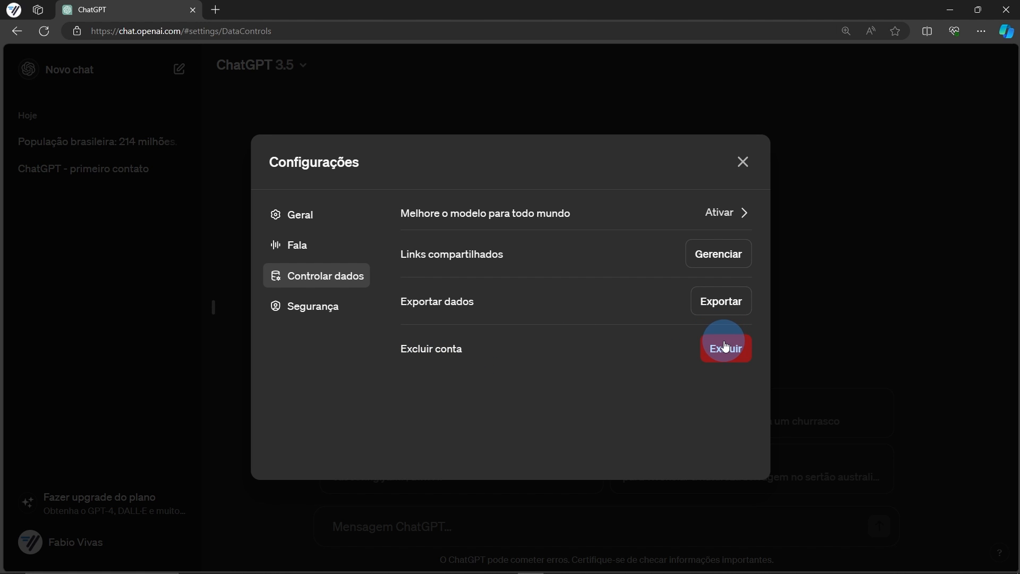
pyautogui.click(322, 312)
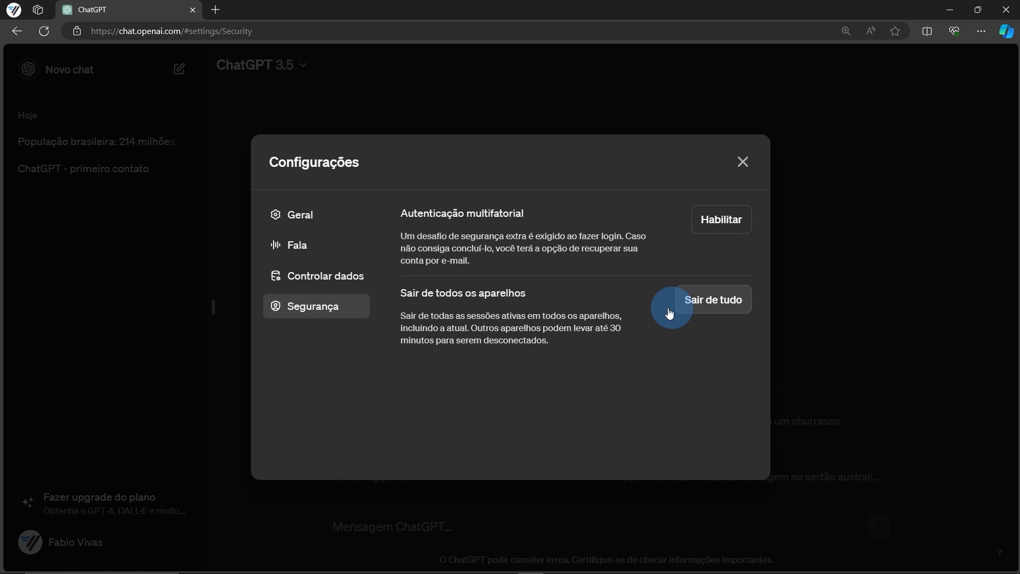
# Unarchive 'População Brasil: 212 Milhões.' from the archived chats list in Geral settings
pyautogui.click(295, 218)
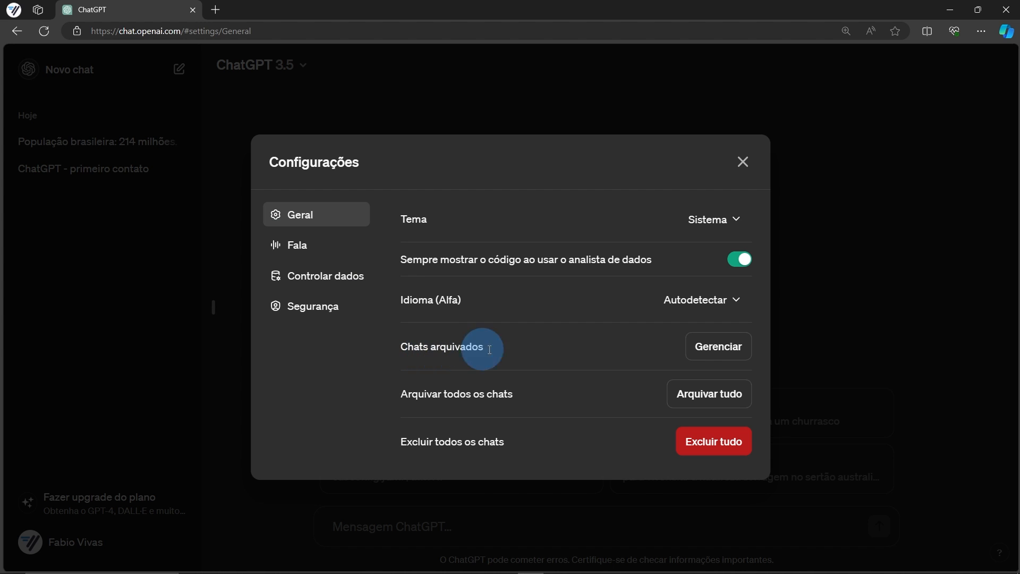
pyautogui.click(702, 351)
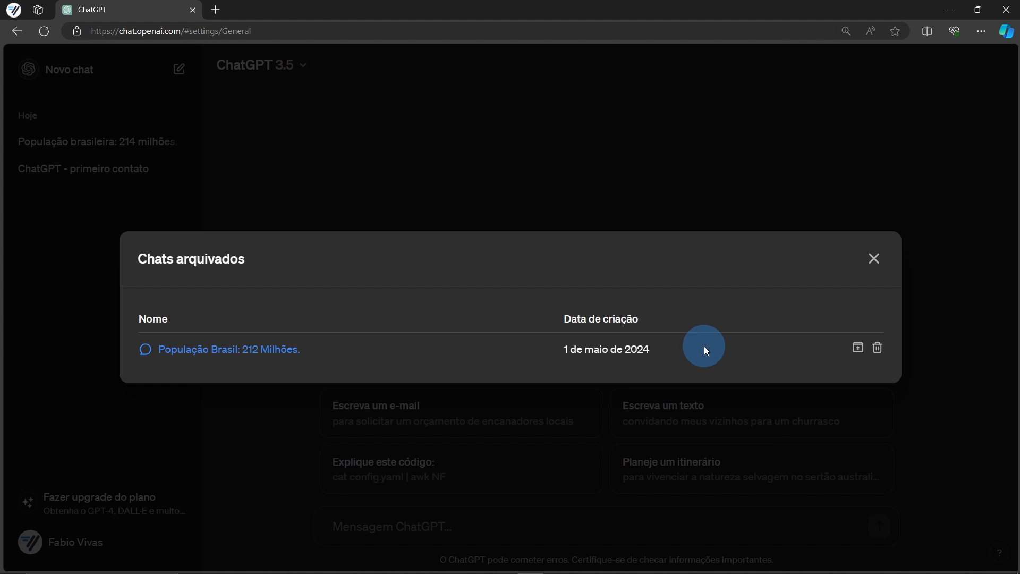
pyautogui.click(856, 348)
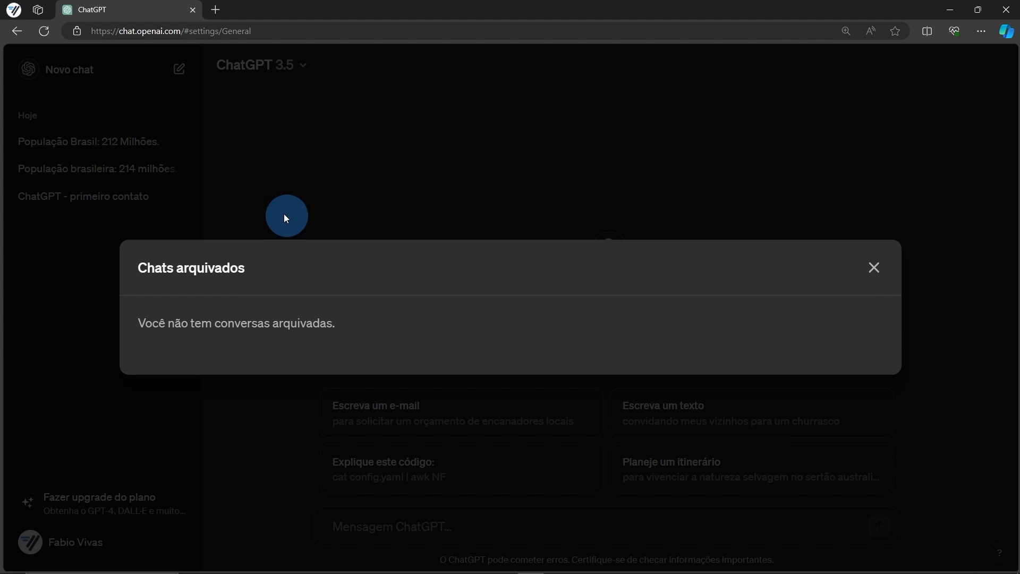
pyautogui.click(876, 271)
pyautogui.click(741, 163)
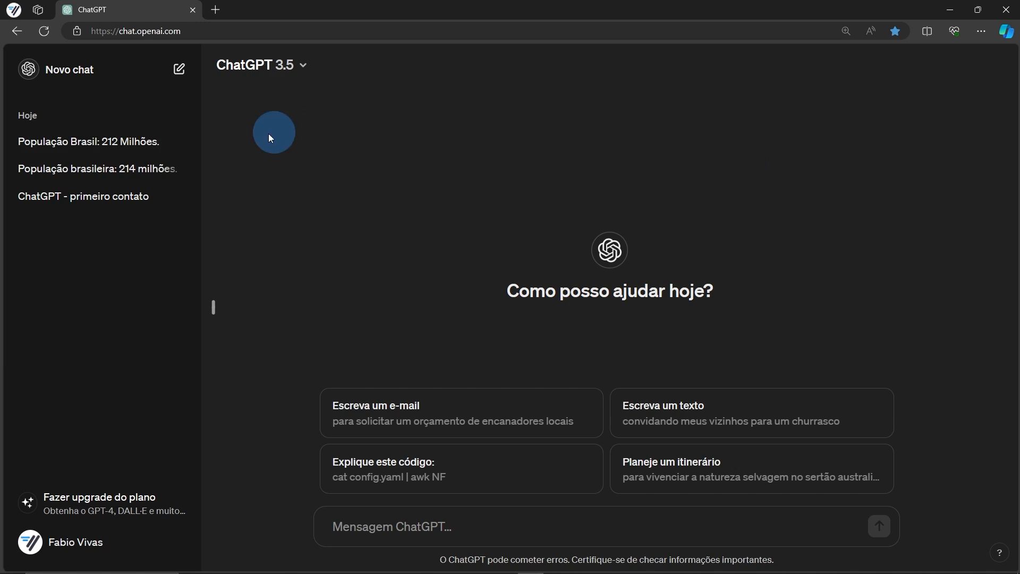
# Delete the 'População Brasil: 212 Milhões.' chat permanently via Excluir chat
pyautogui.click(162, 143)
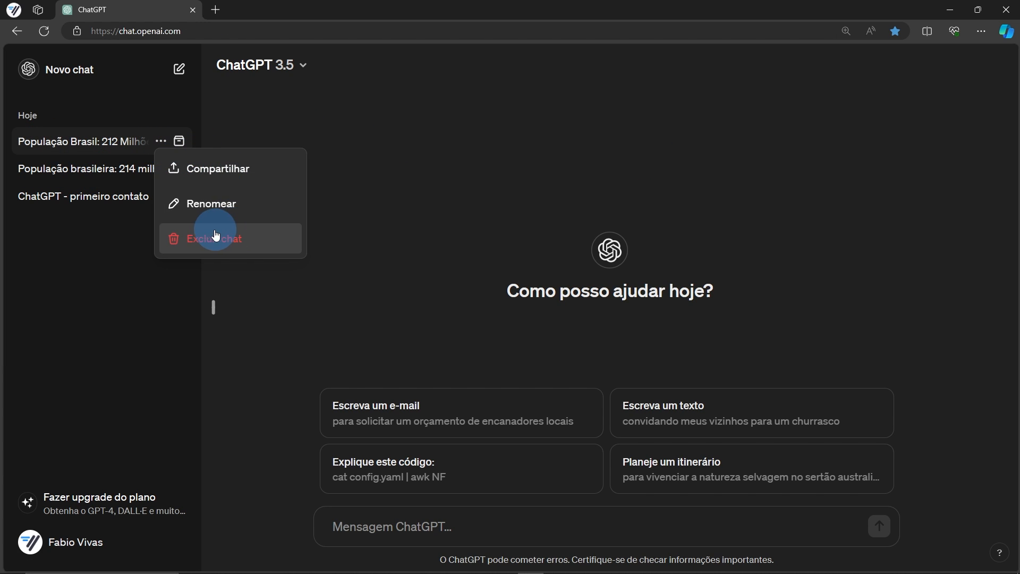
pyautogui.click(235, 241)
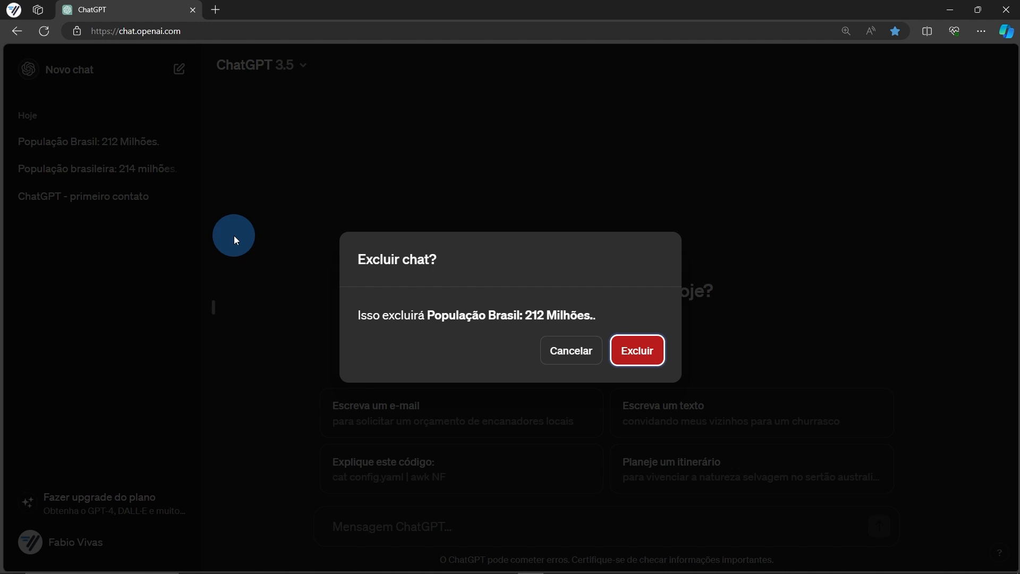
pyautogui.click(637, 351)
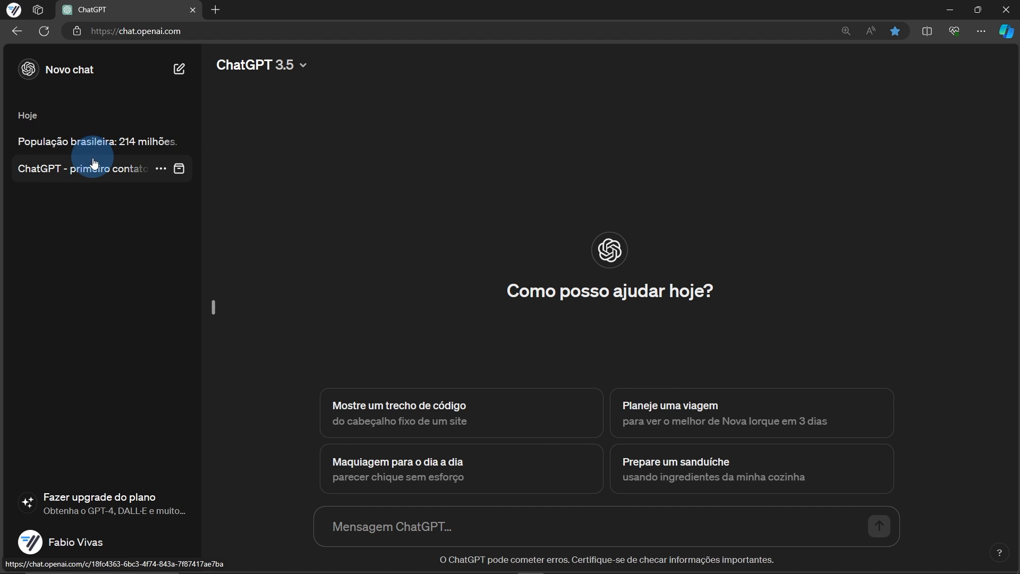
pyautogui.click(1000, 558)
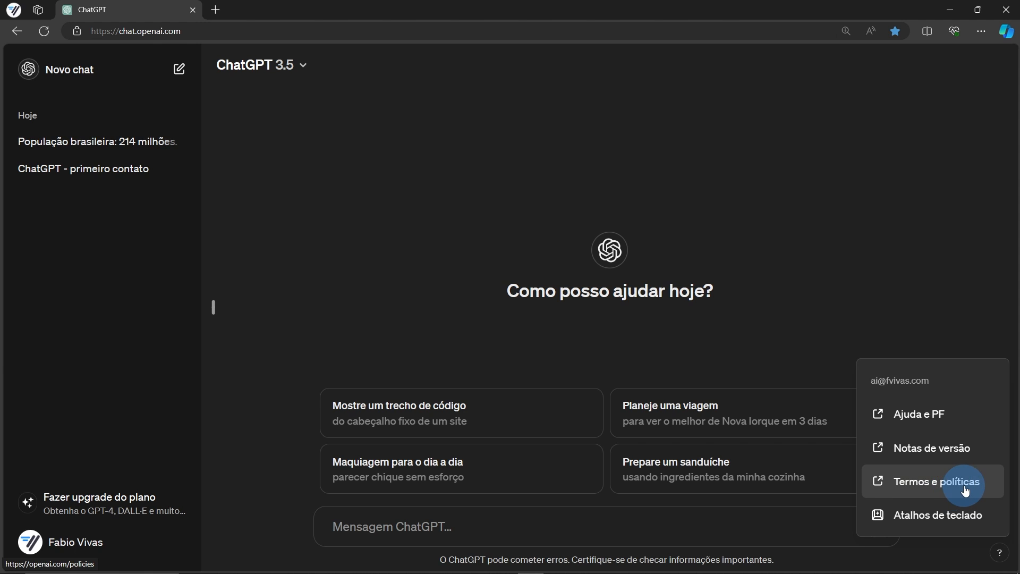
pyautogui.click(945, 515)
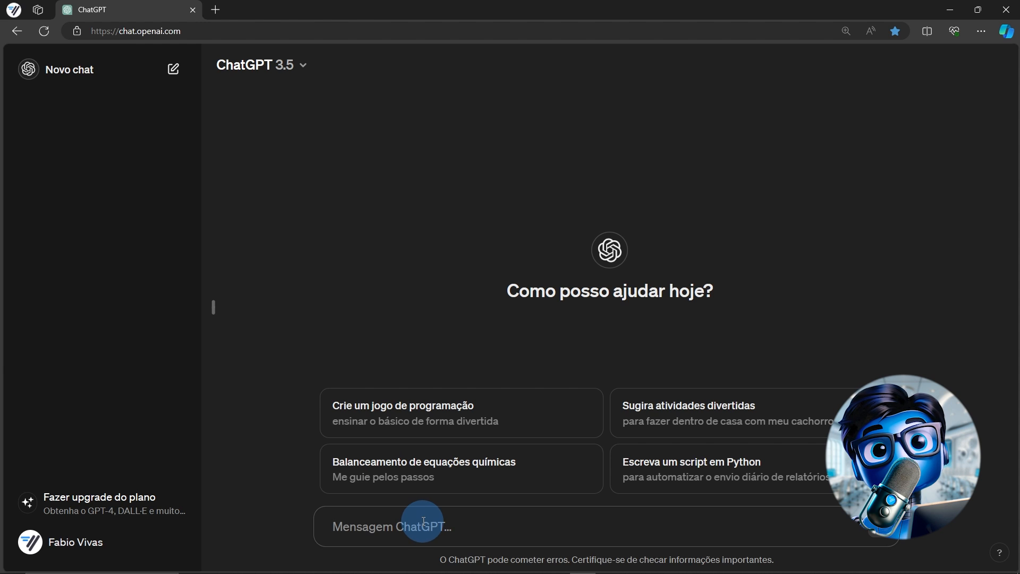
# Write 'PROMPT' in the message box and highlight it
pyautogui.write('PROMPT')
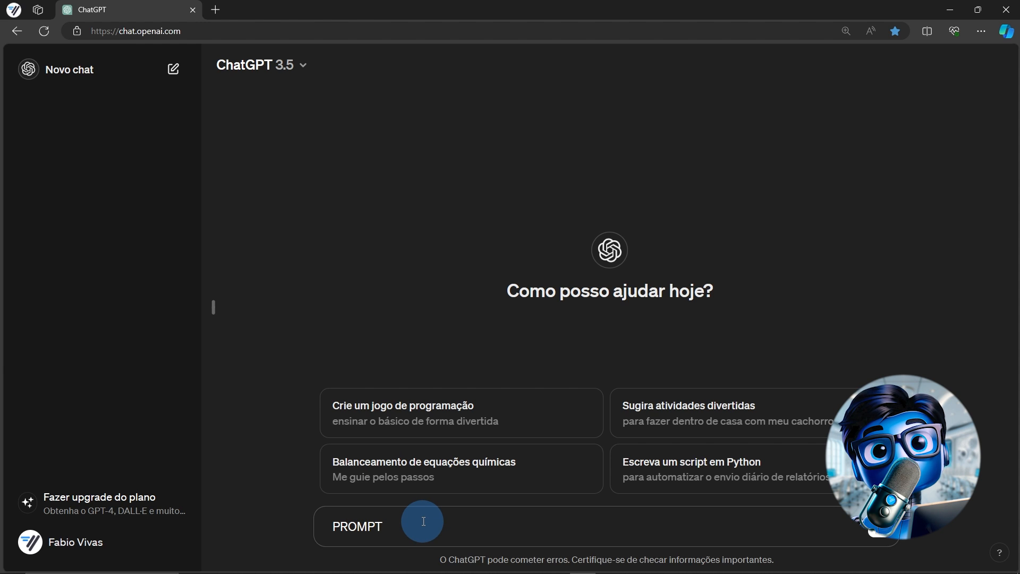
pyautogui.moveTo(423, 521); pyautogui.dragTo(285, 534)
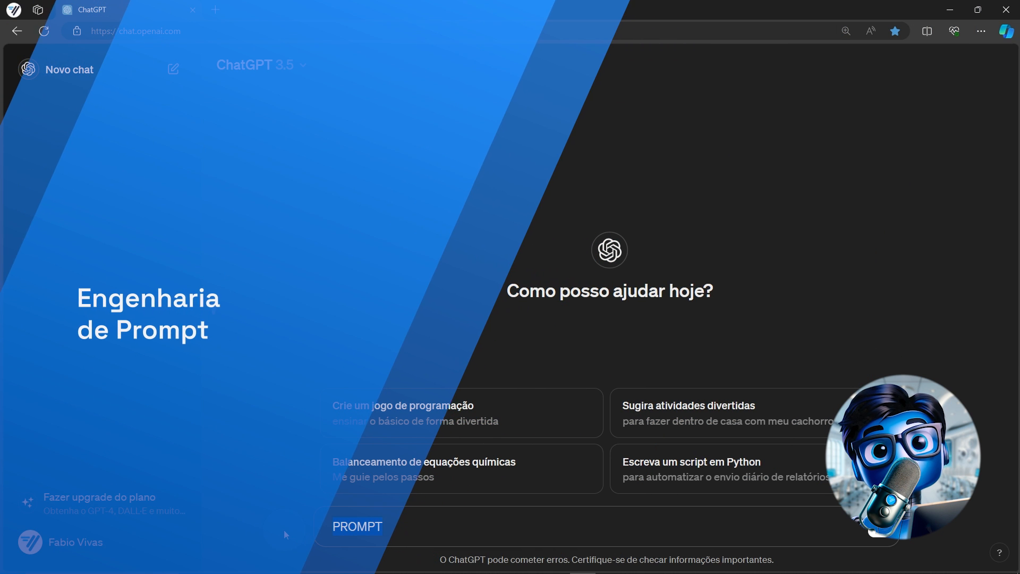
# Erase 'PROMPT' and select the fvivas.com article's paragraph defining prompt engineering
pyautogui.press('BackSpace')
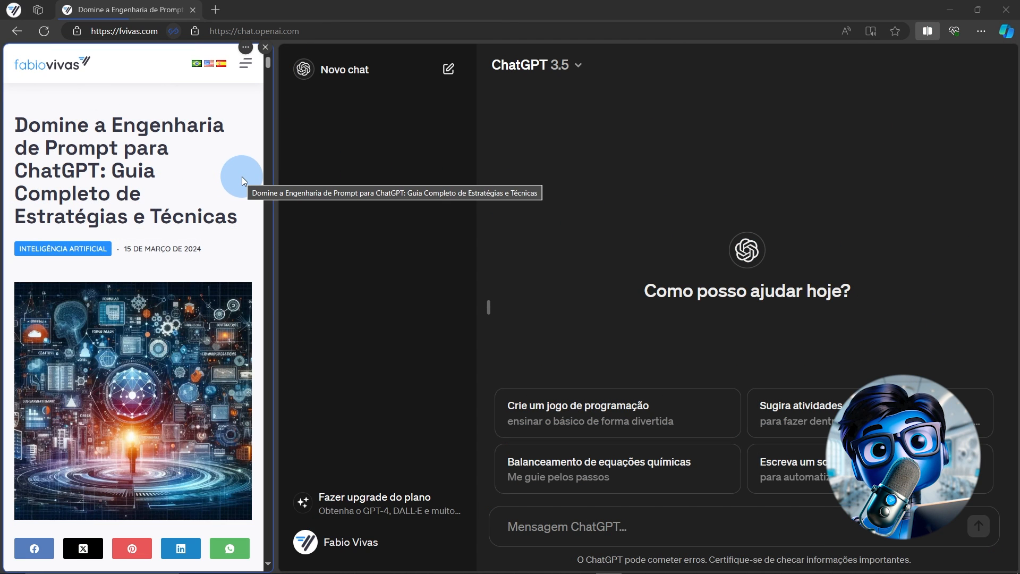
pyautogui.scroll(-15, 241, 176)
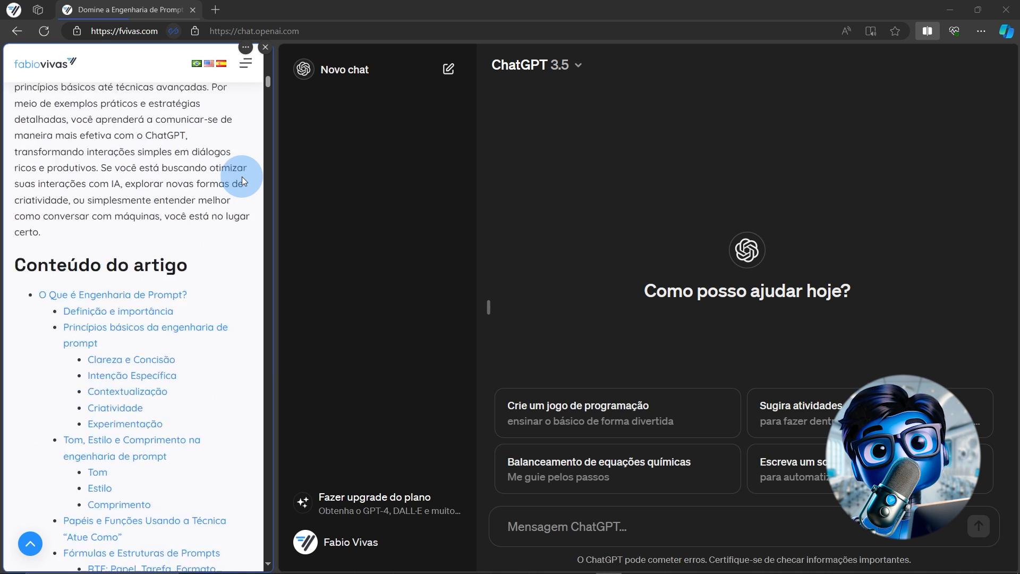
pyautogui.scroll(-12, 241, 177)
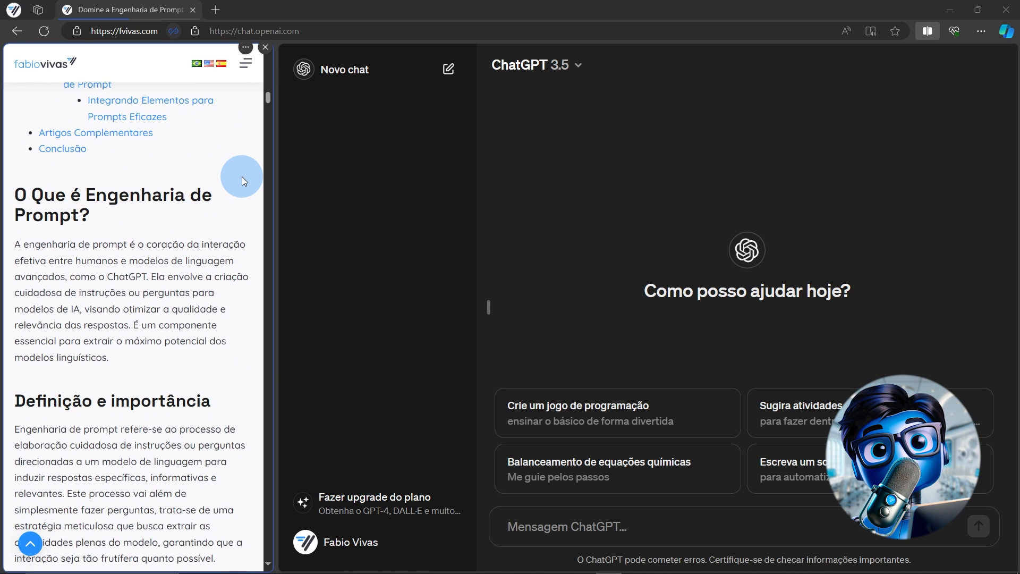
pyautogui.scroll(-2, 241, 176)
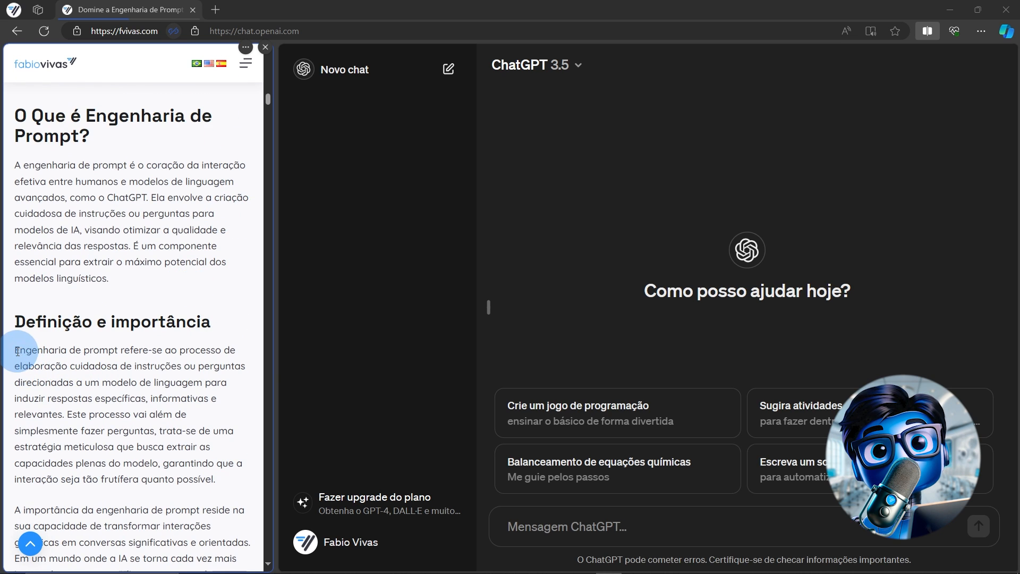
pyautogui.moveTo(17, 352); pyautogui.dragTo(66, 410)
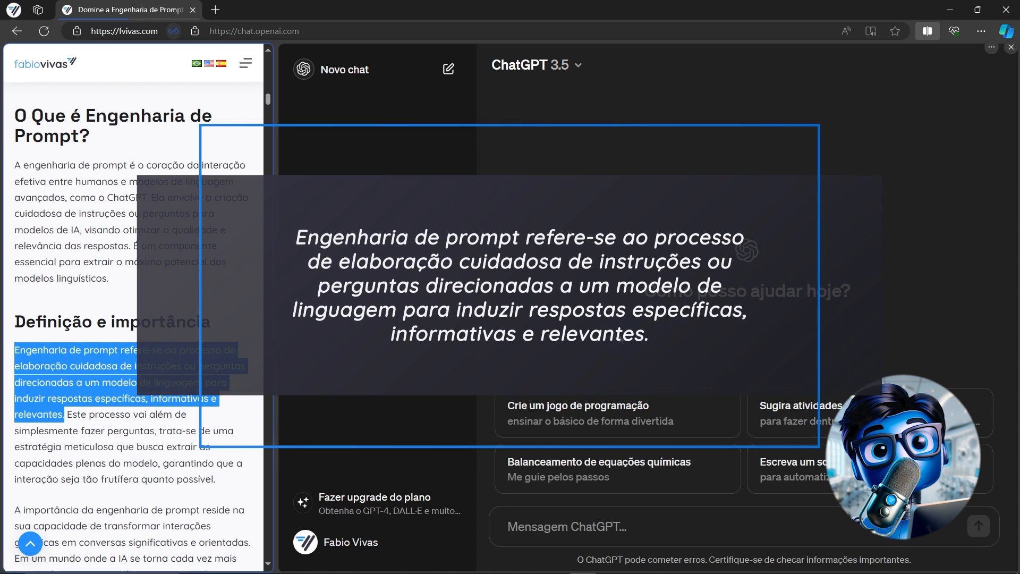
# Scroll the article down to the 'Clareza e Concisão' example prompts
pyautogui.click(620, 338)
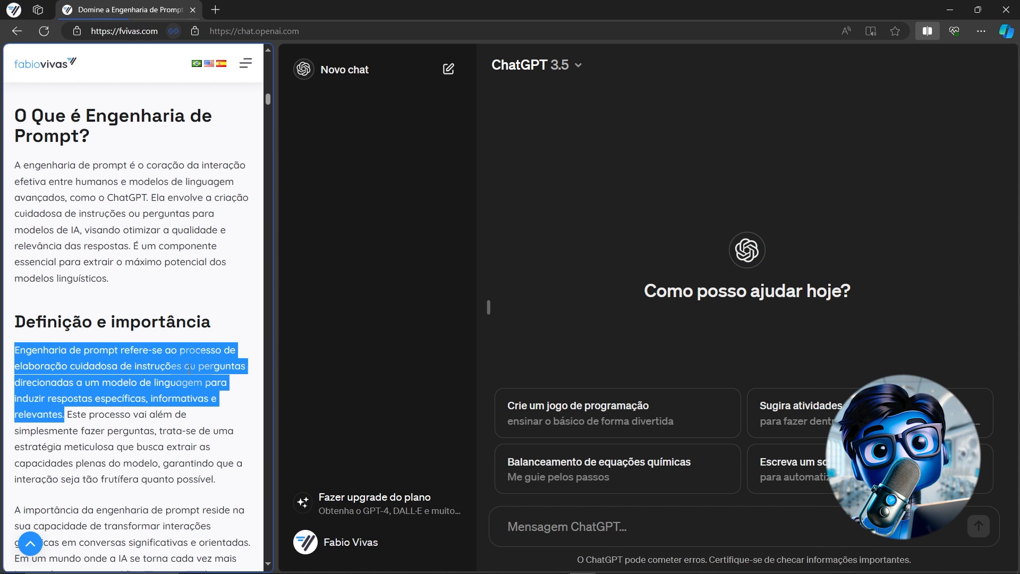
pyautogui.scroll(-15, 182, 366)
pyautogui.scroll(-3, 182, 366)
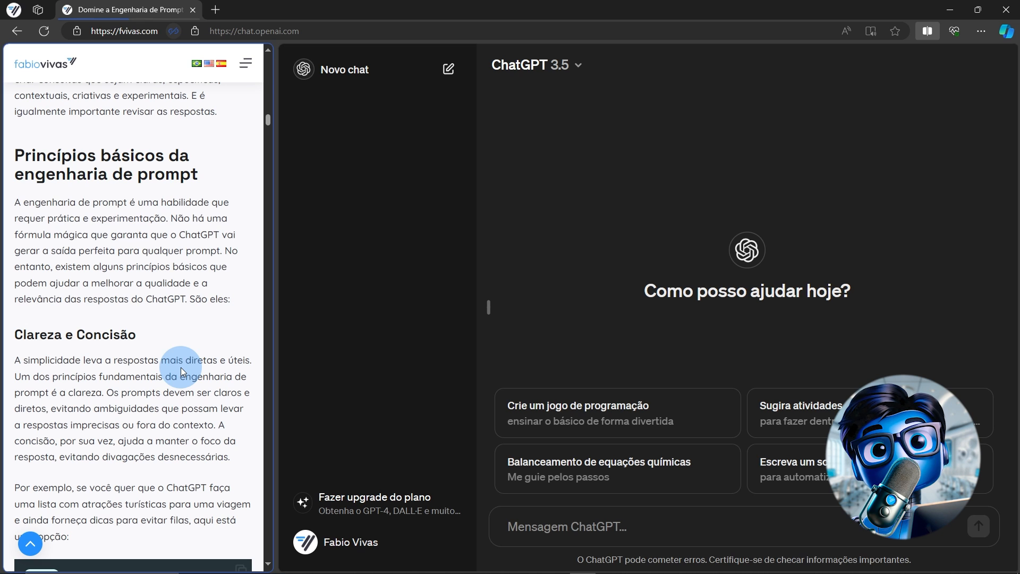
pyautogui.scroll(-5, 180, 367)
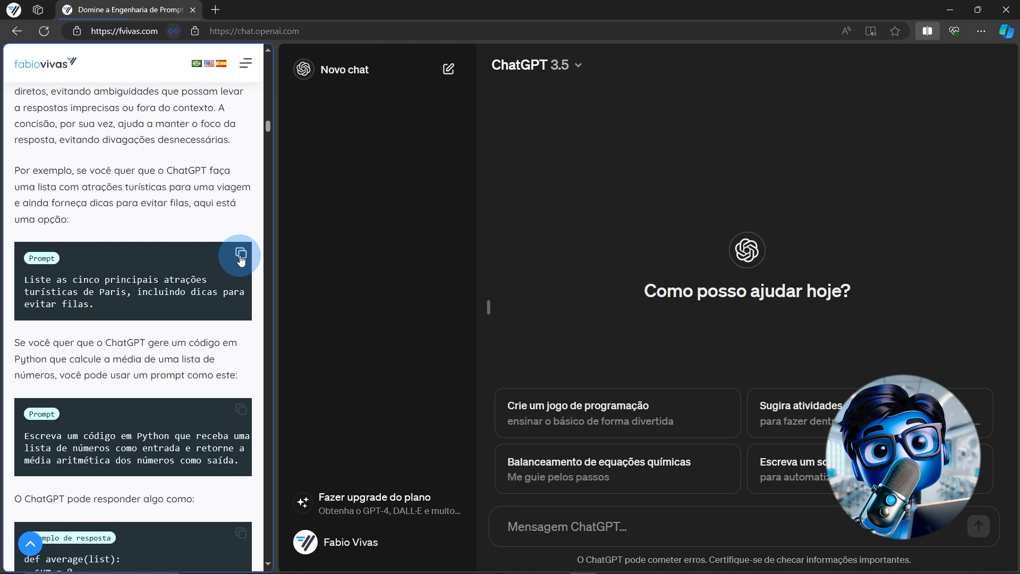
# Copy and send the Paris attractions prompt, then review the five attractions with queue-avoiding tips
pyautogui.click(241, 257)
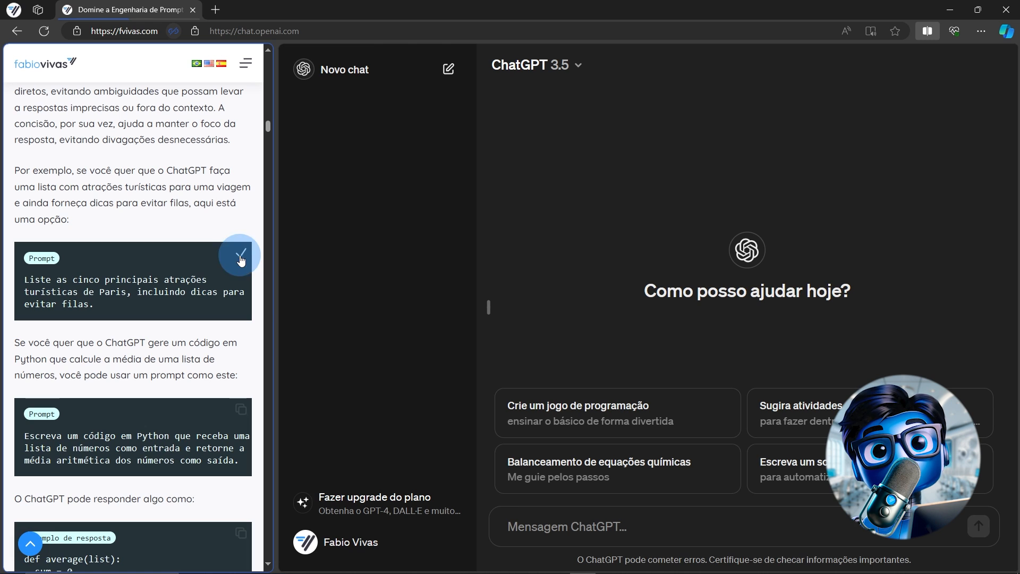
pyautogui.click(535, 521)
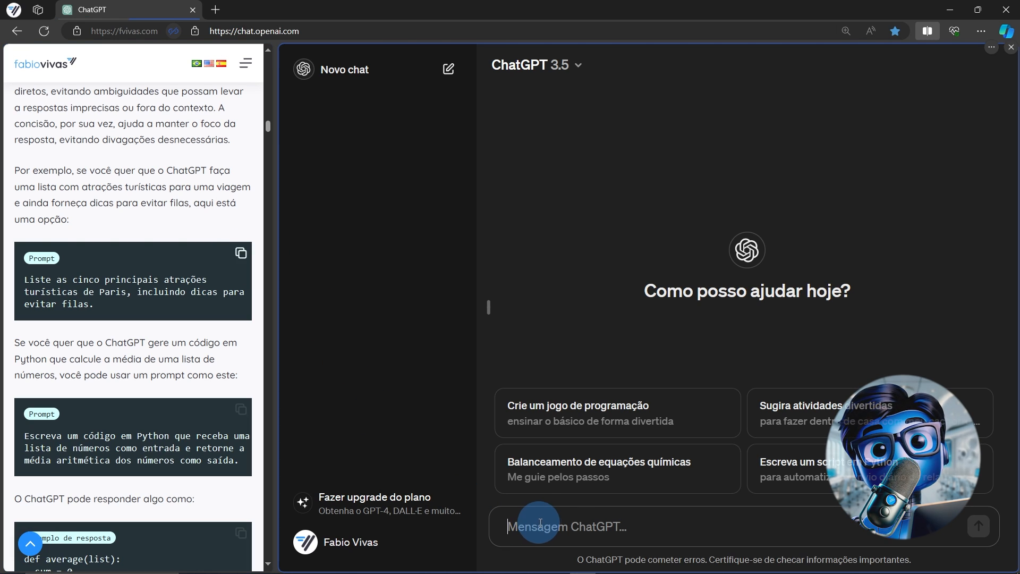
pyautogui.hotkey('ctrl', 'v')
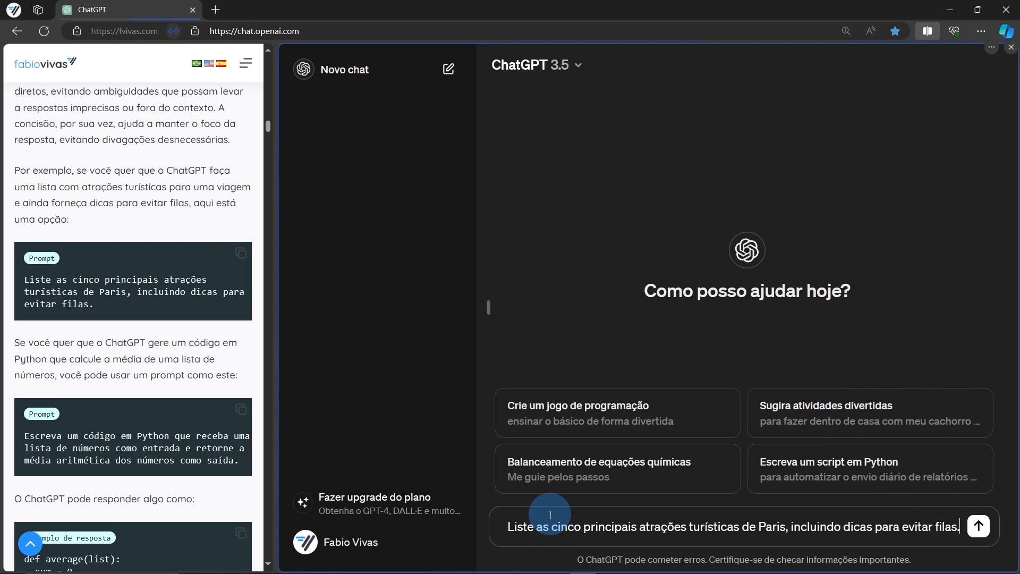
pyautogui.press('Return')
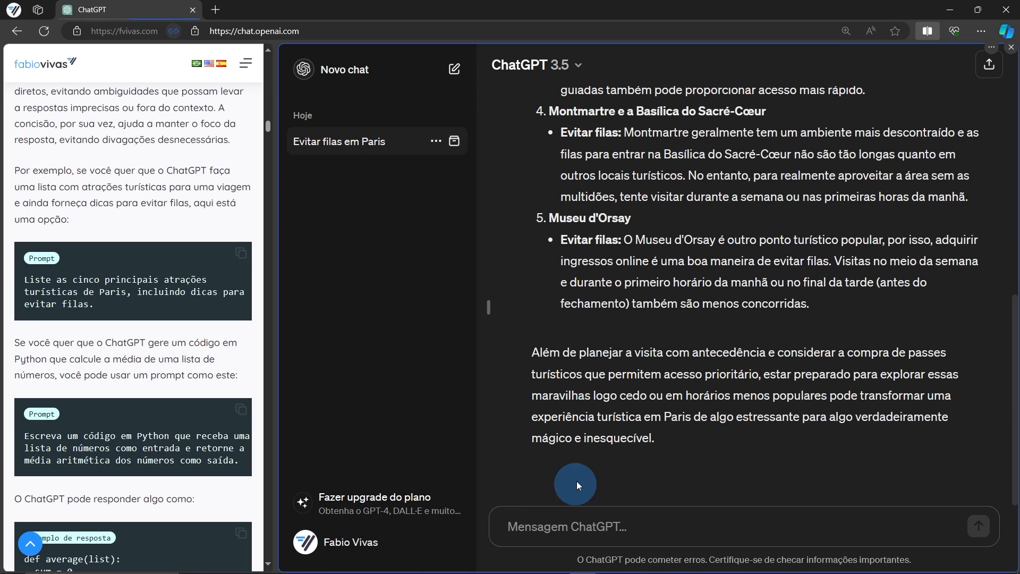
pyautogui.scroll(10, 615, 388)
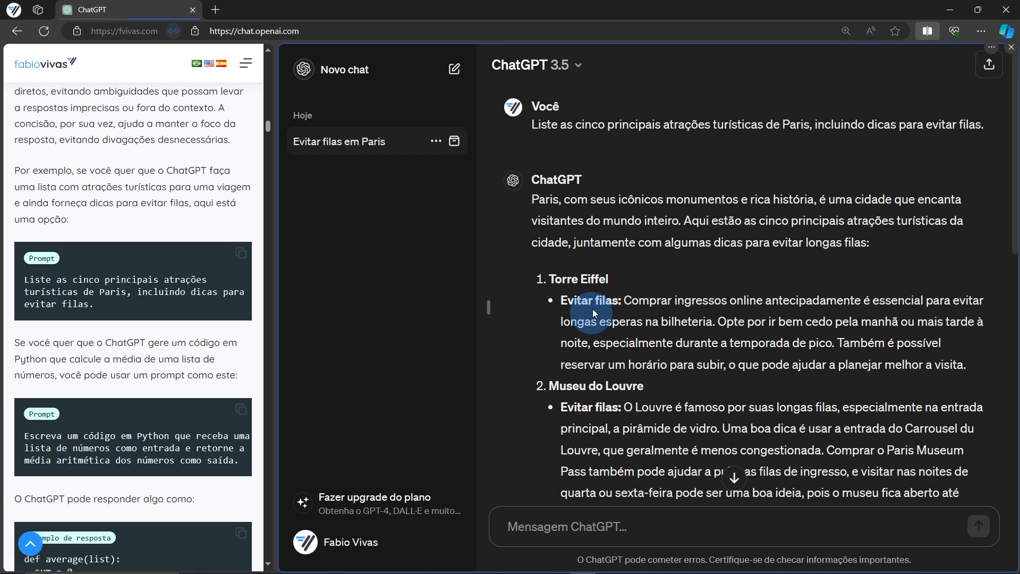
pyautogui.scroll(-5, 518, 337)
pyautogui.scroll(-5, 532, 313)
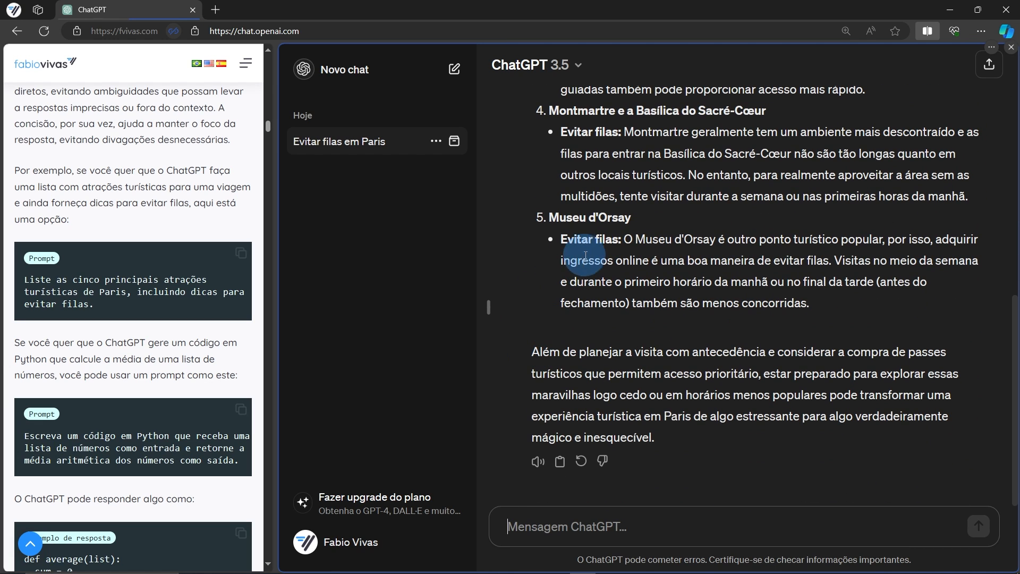
pyautogui.scroll(10, 600, 137)
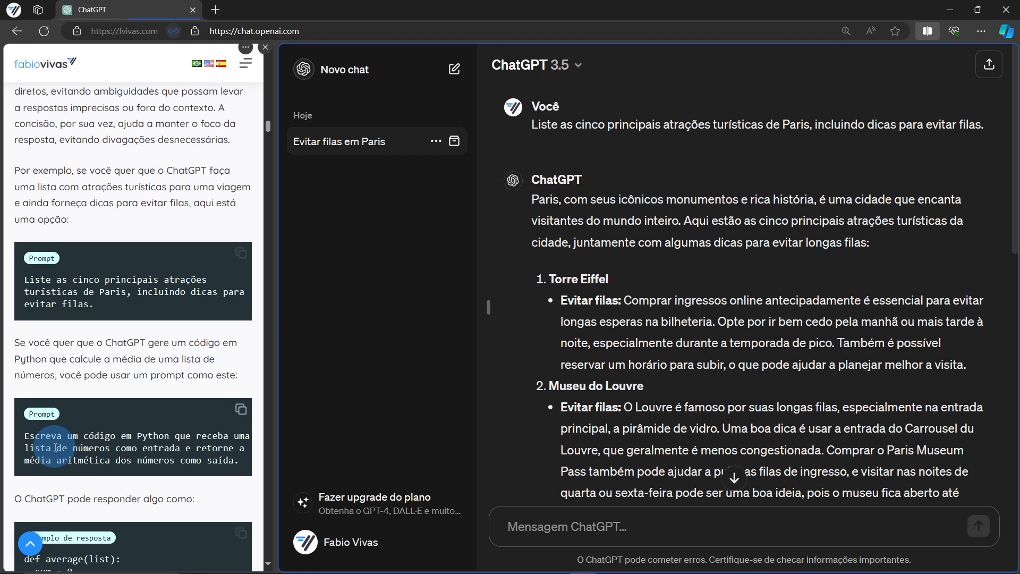
# In a new chat, send the Python list-averaging prompt, then reopen 'Evitar filas em Paris'
pyautogui.click(240, 416)
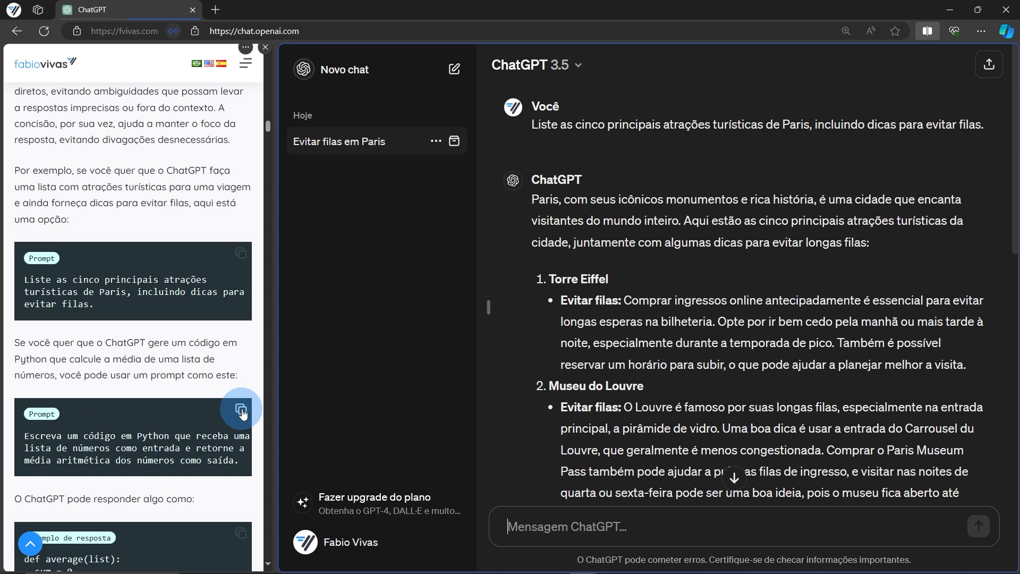
pyautogui.click(355, 81)
pyautogui.click(500, 528)
pyautogui.hotkey('ctrl', 'v')
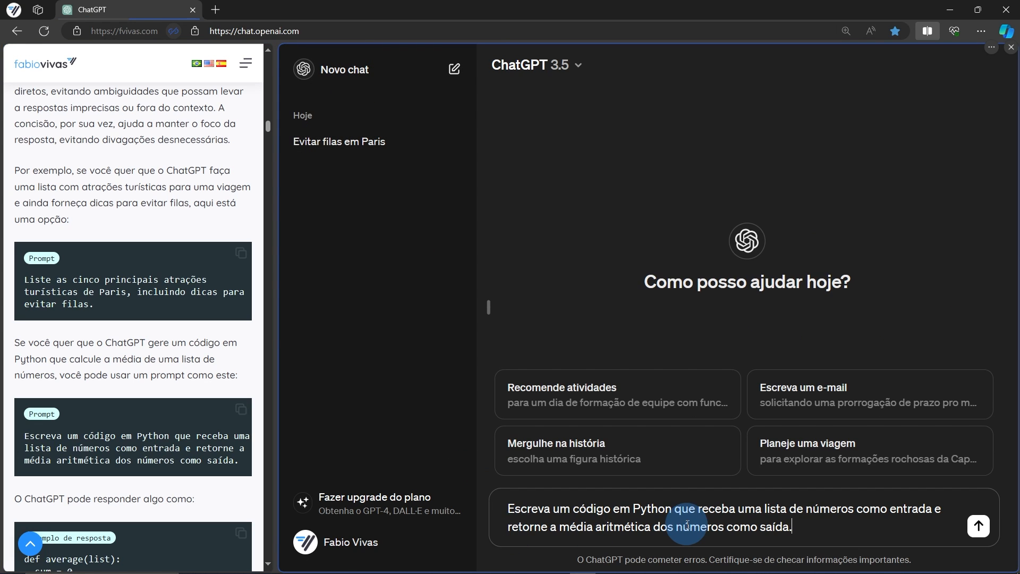
pyautogui.press('Return')
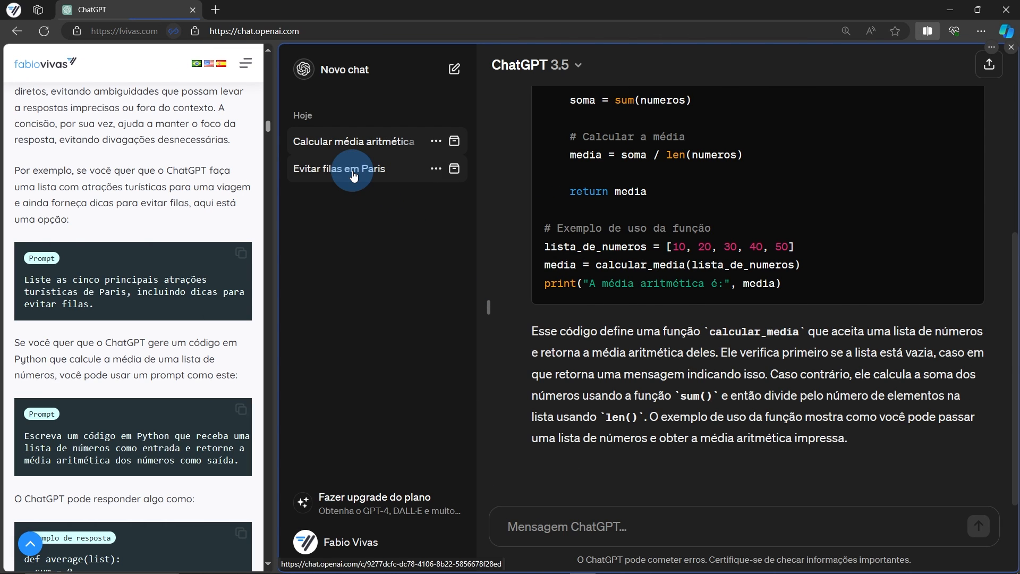
pyautogui.click(353, 175)
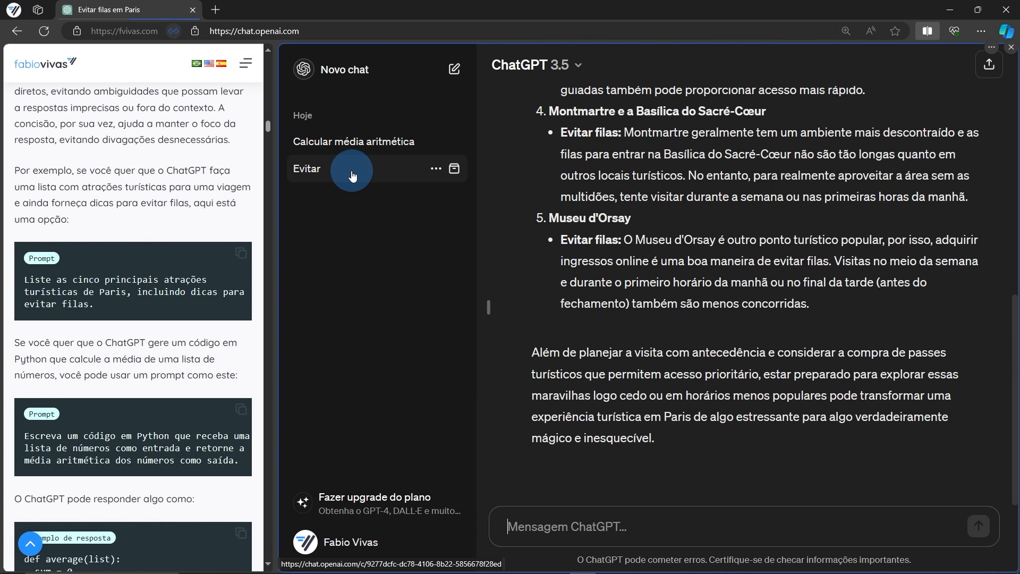
# Paste a long, vague Paris sightseeing prompt into the message box, then erase it
pyautogui.click(553, 554)
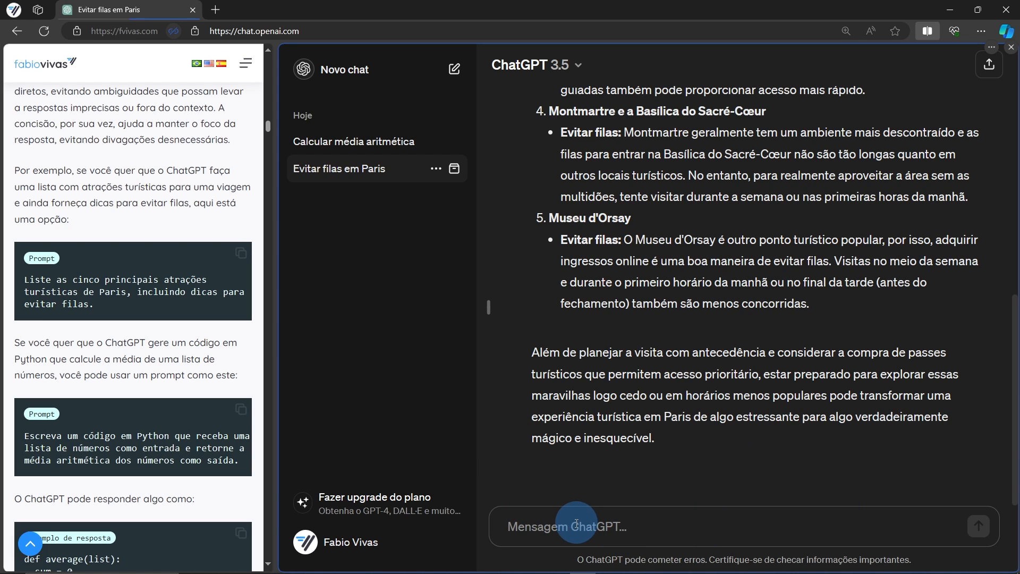
pyautogui.hotkey('ctrl', 'v')
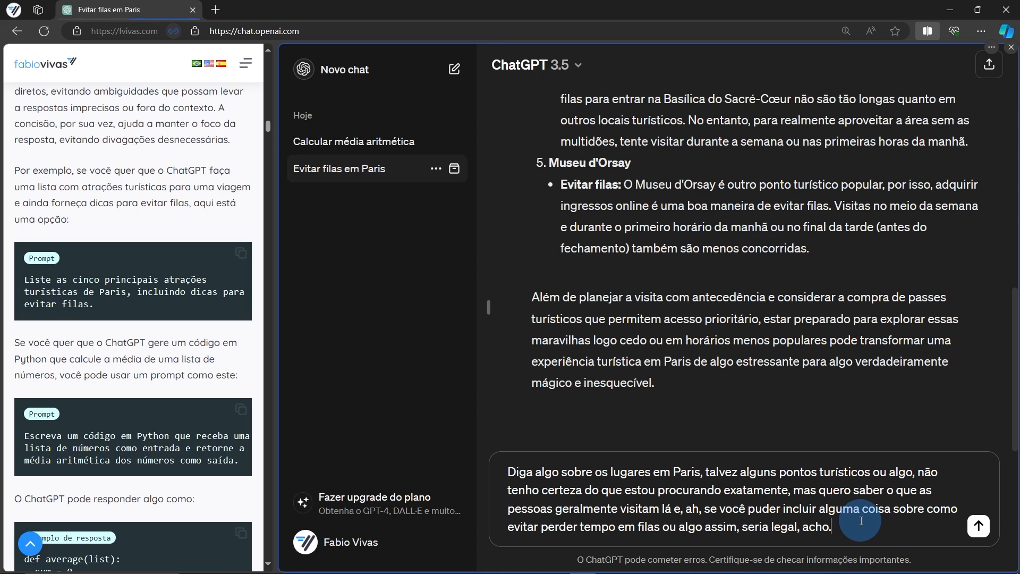
pyautogui.moveTo(872, 525); pyautogui.dragTo(448, 471)
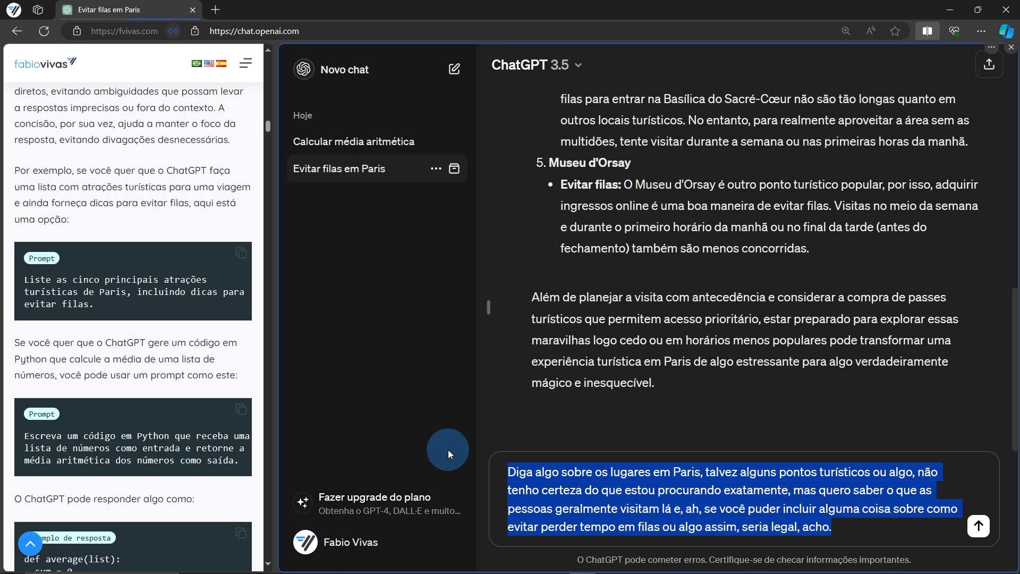
pyautogui.press('BackSpace')
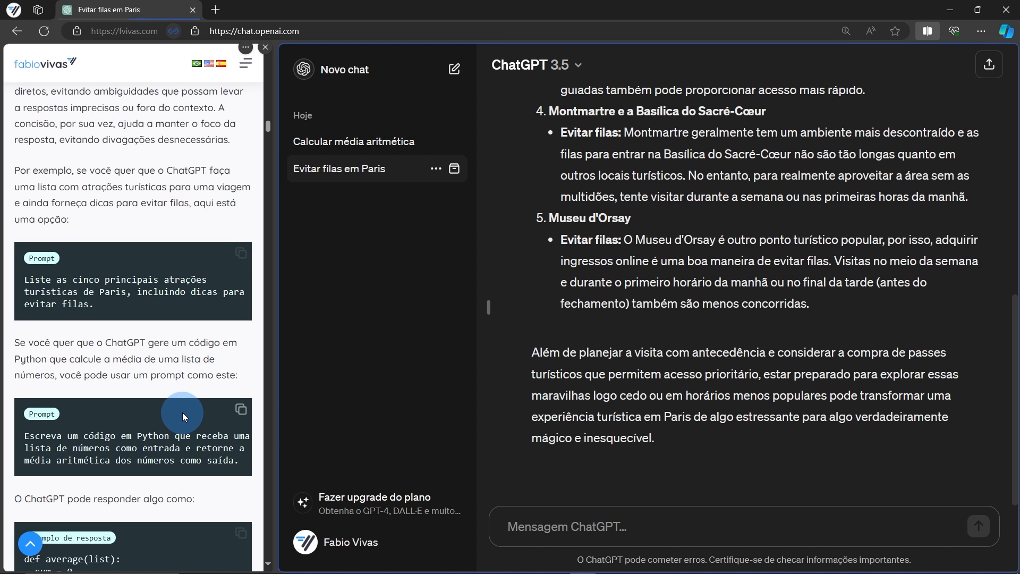
# In a new chat, send the article's 200-word O Pequeno Príncipe summary prompt
pyautogui.scroll(-5, 183, 412)
pyautogui.scroll(-3, 183, 411)
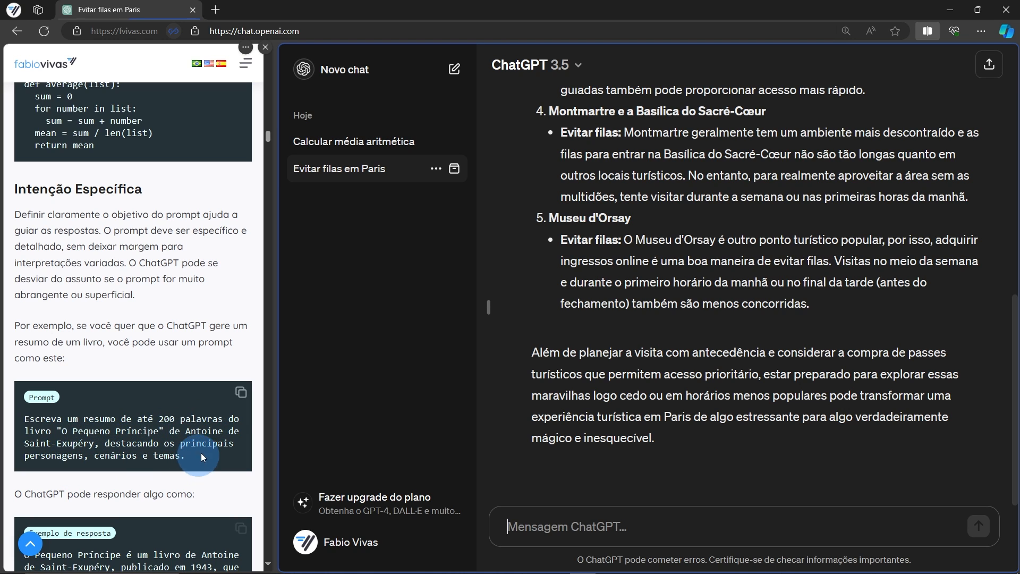
pyautogui.click(239, 394)
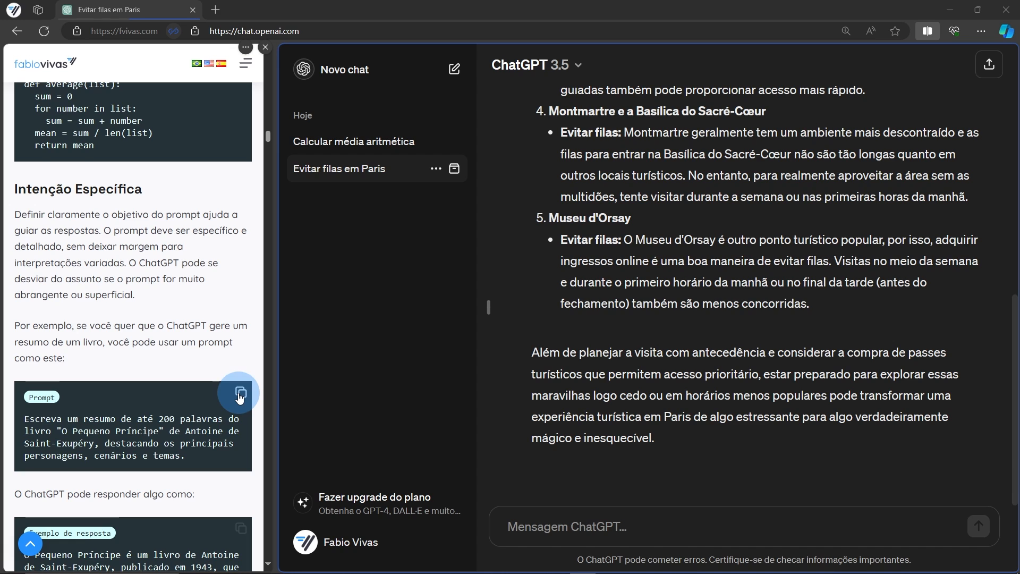
pyautogui.click(331, 71)
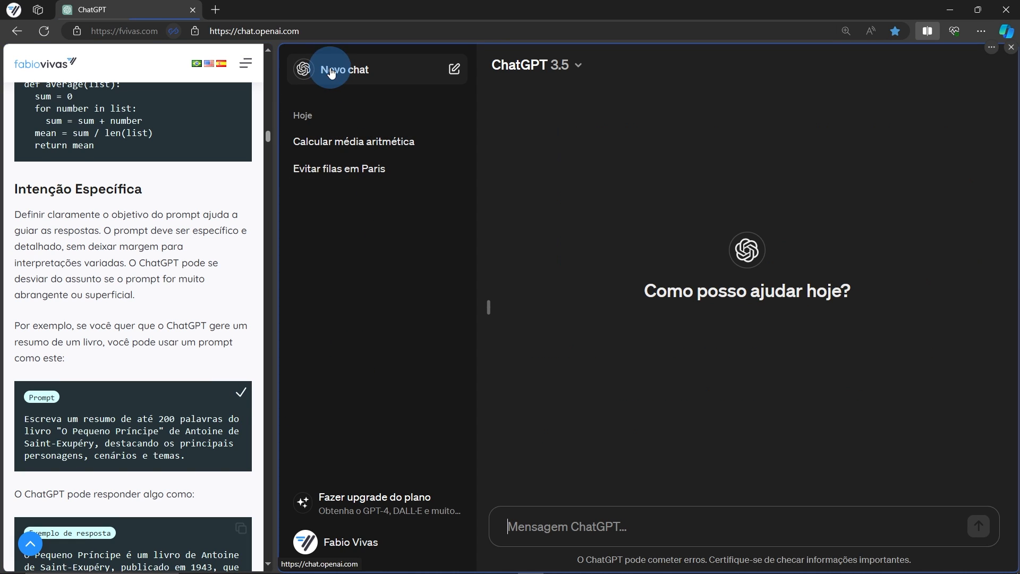
pyautogui.click(561, 533)
pyautogui.hotkey('ctrl', 'v')
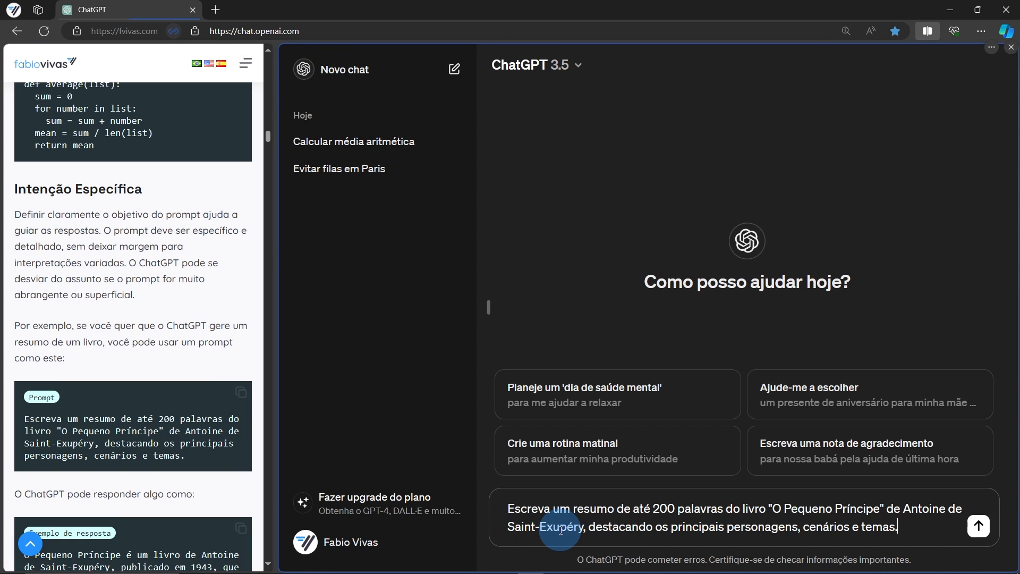
pyautogui.press('Return')
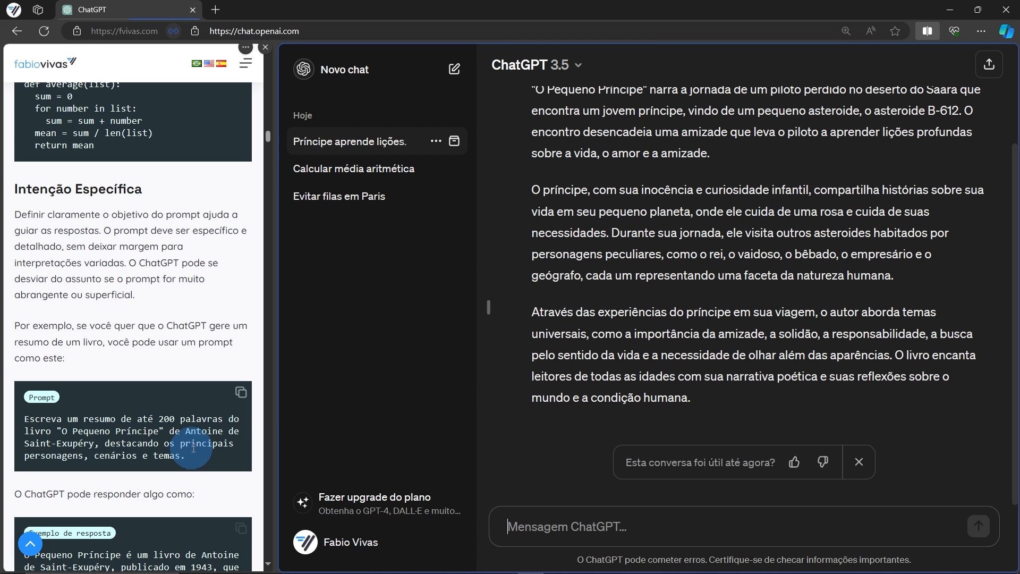
pyautogui.scroll(1, 640, 332)
pyautogui.scroll(1, 640, 332)
pyautogui.scroll(-1, 640, 332)
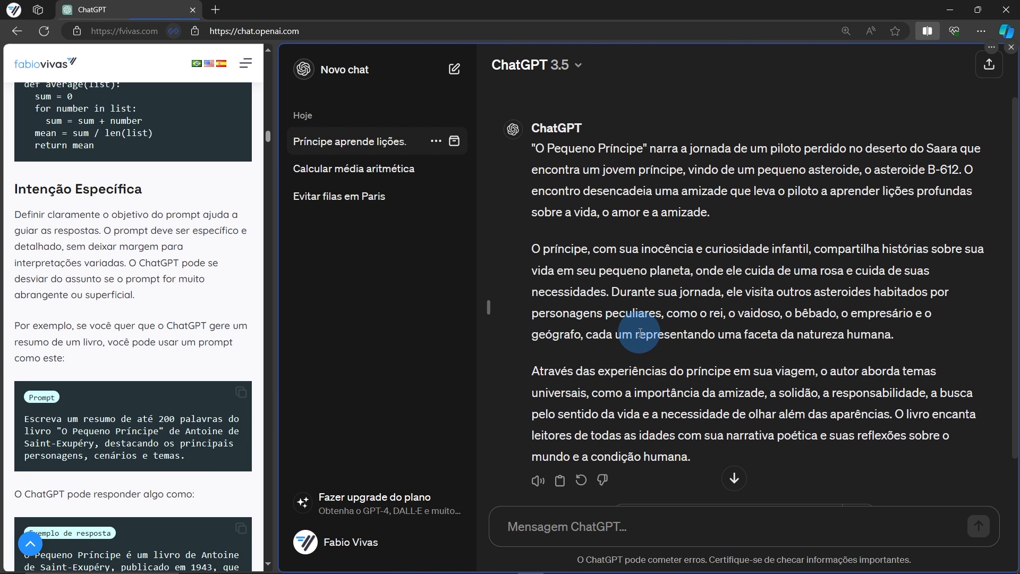
pyautogui.scroll(-4, 151, 408)
pyautogui.scroll(-3, 151, 407)
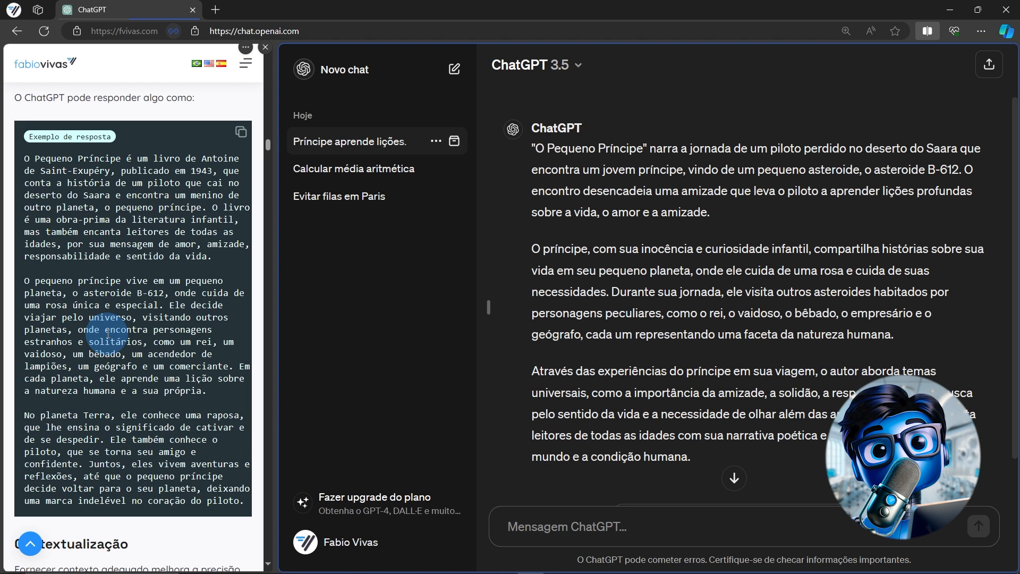
pyautogui.scroll(-7, 108, 333)
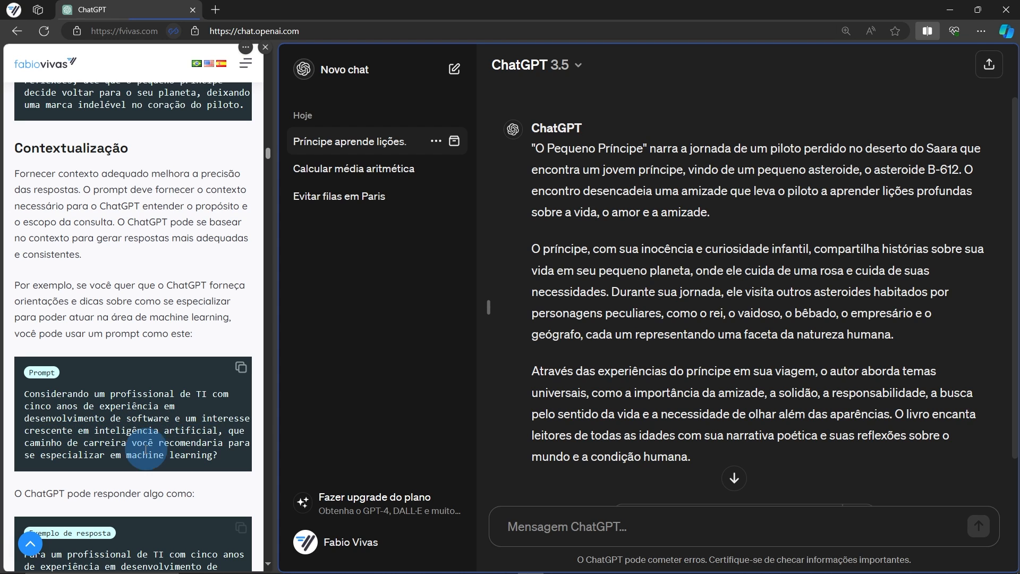
# In a new chat, send the Contextualização prompt and review the seven-step machine-learning career answer
pyautogui.click(240, 369)
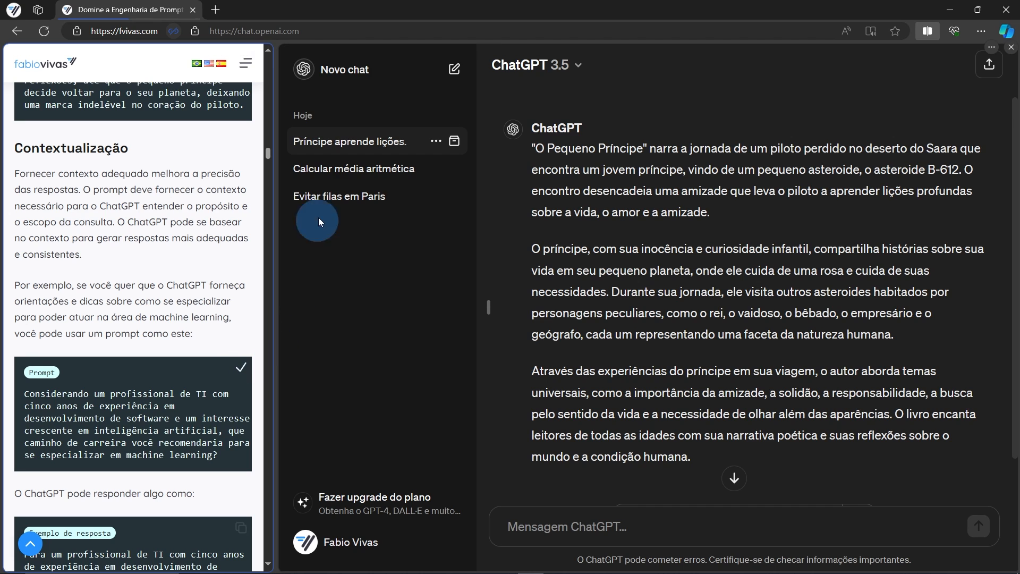
pyautogui.click(364, 78)
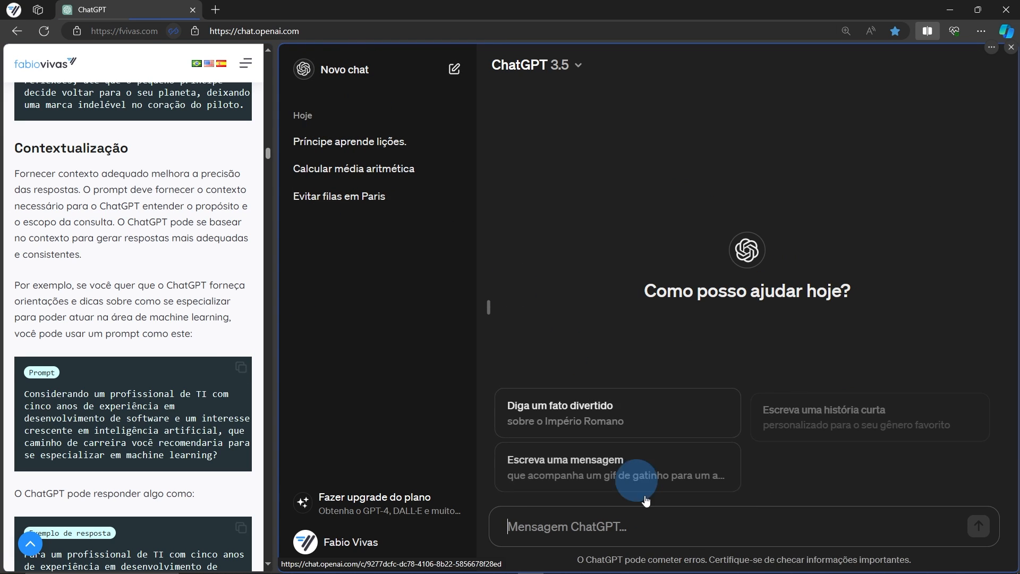
pyautogui.hotkey('ctrl', 'v')
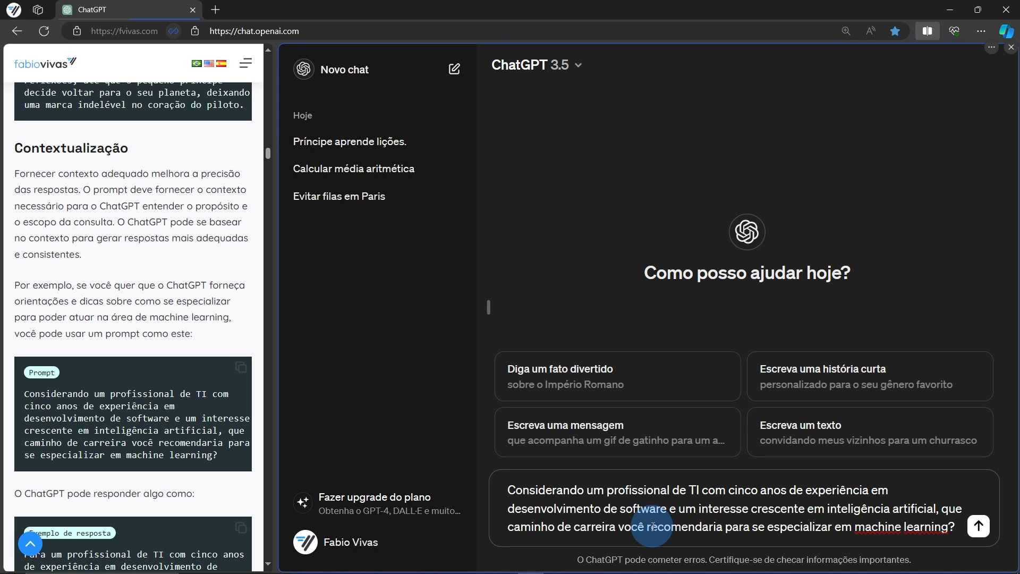
pyautogui.press('Return')
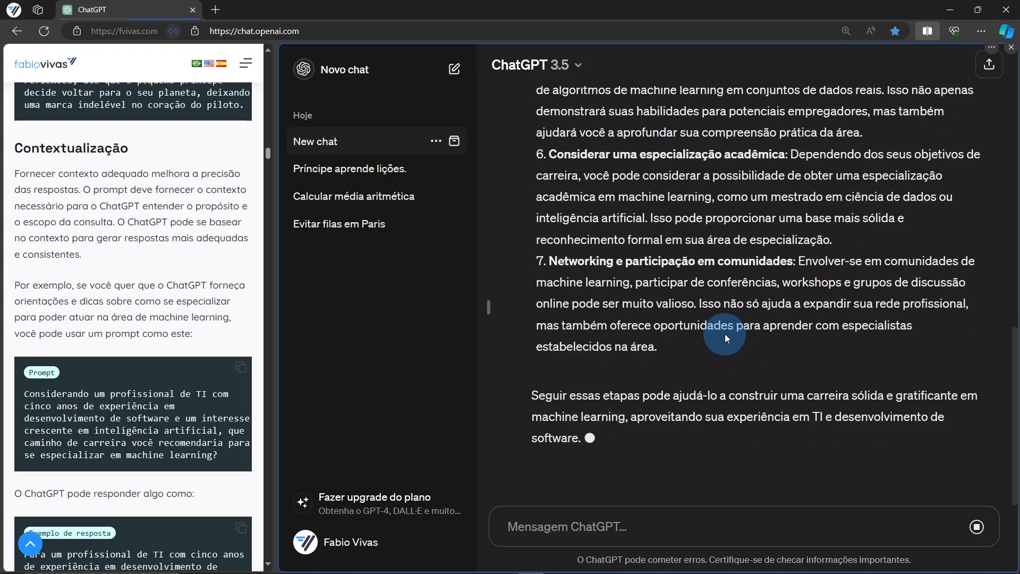
pyautogui.scroll(15, 726, 338)
pyautogui.scroll(-5, 511, 391)
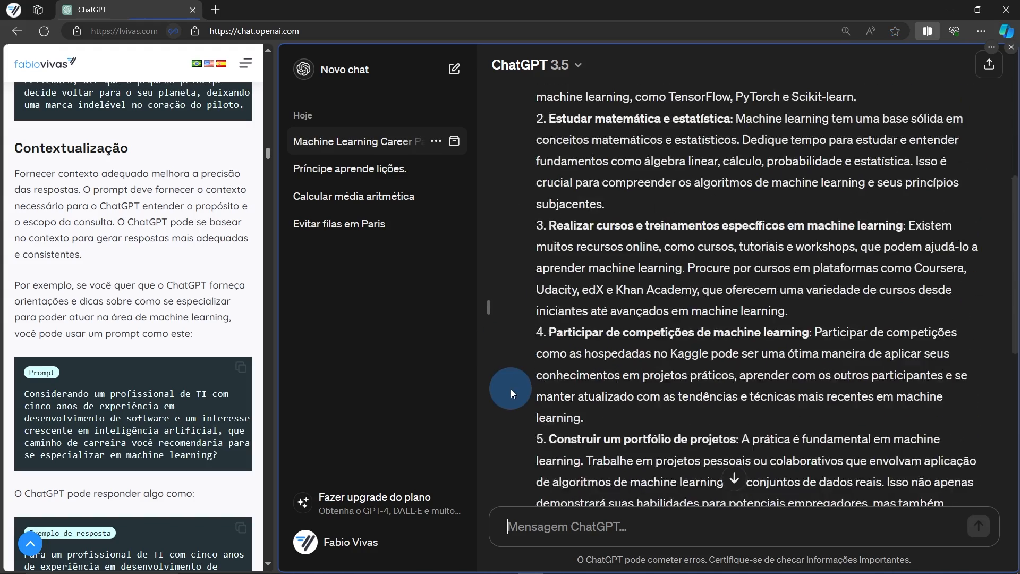
pyautogui.scroll(-7, 511, 389)
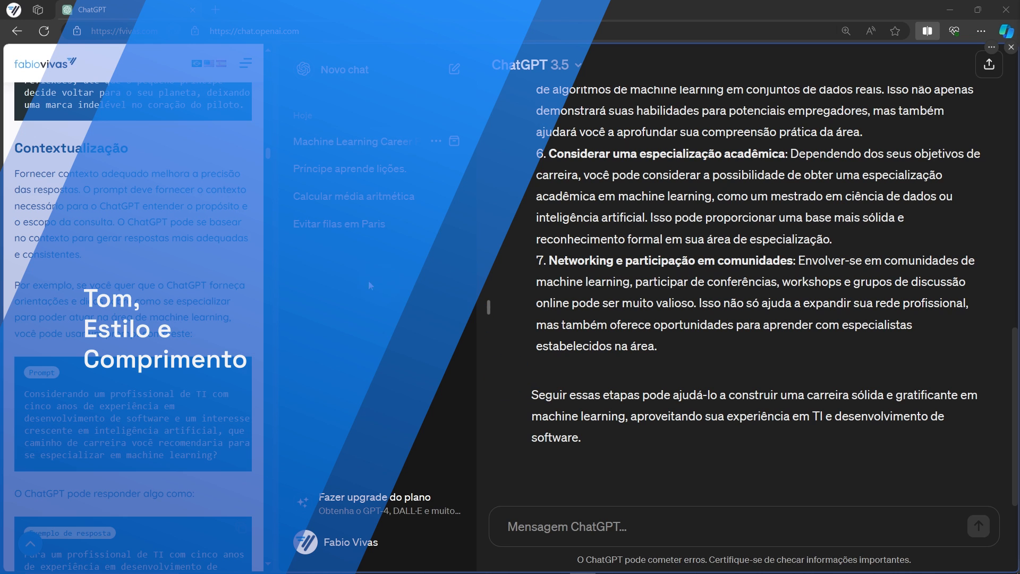
# Close the article panel and tab, then send the formal-tone tooth-brushing question in a new chat
pyautogui.click(928, 31)
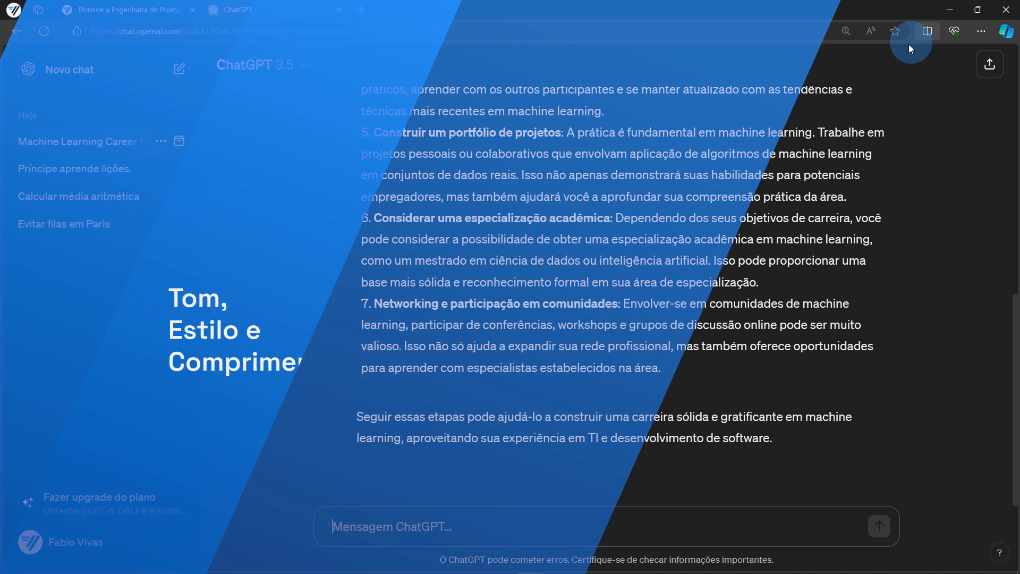
pyautogui.click(193, 9)
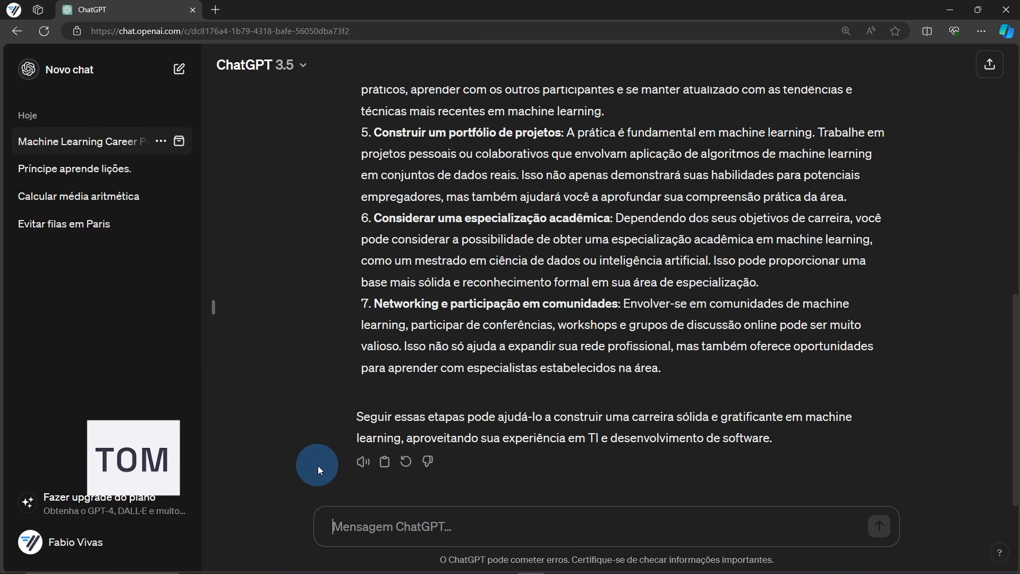
pyautogui.click(69, 70)
pyautogui.click(371, 529)
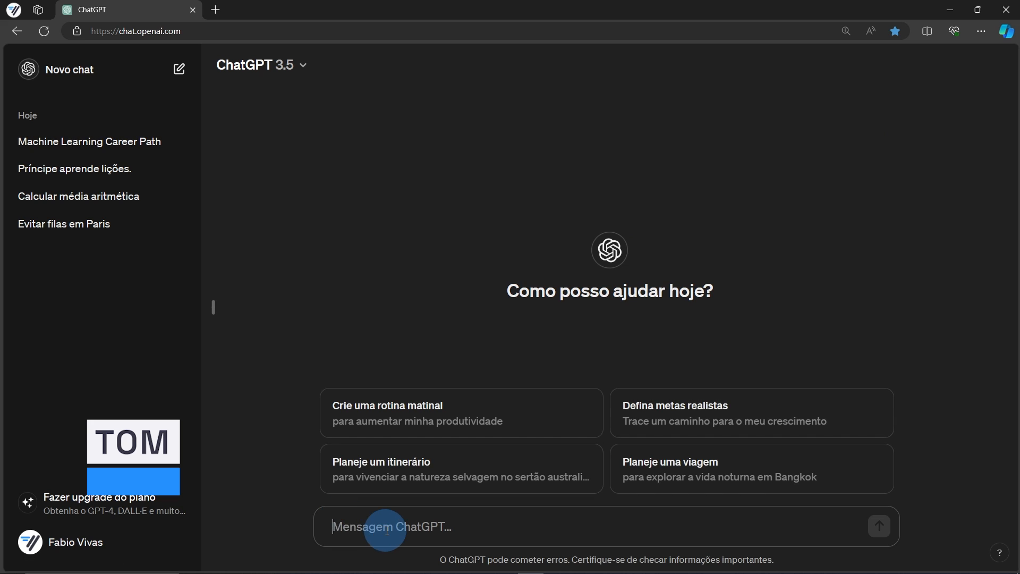
pyautogui.hotkey('ctrl', 'v')
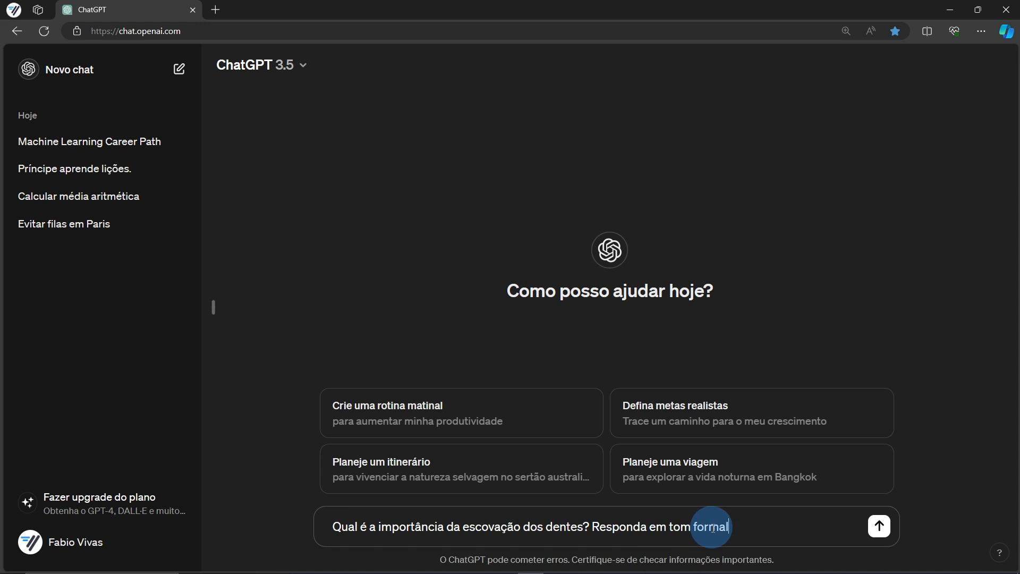
pyautogui.click(879, 528)
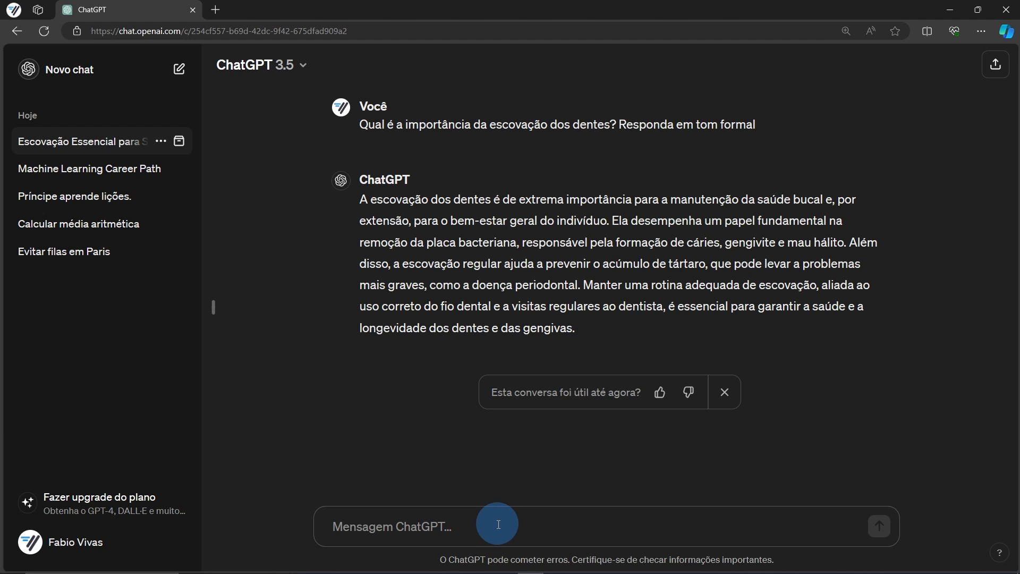
# Resend the tooth-brushing question with the tone changed to INFORMAL, then paste it again and select 'formal'
pyautogui.hotkey('ctrl', 'v')
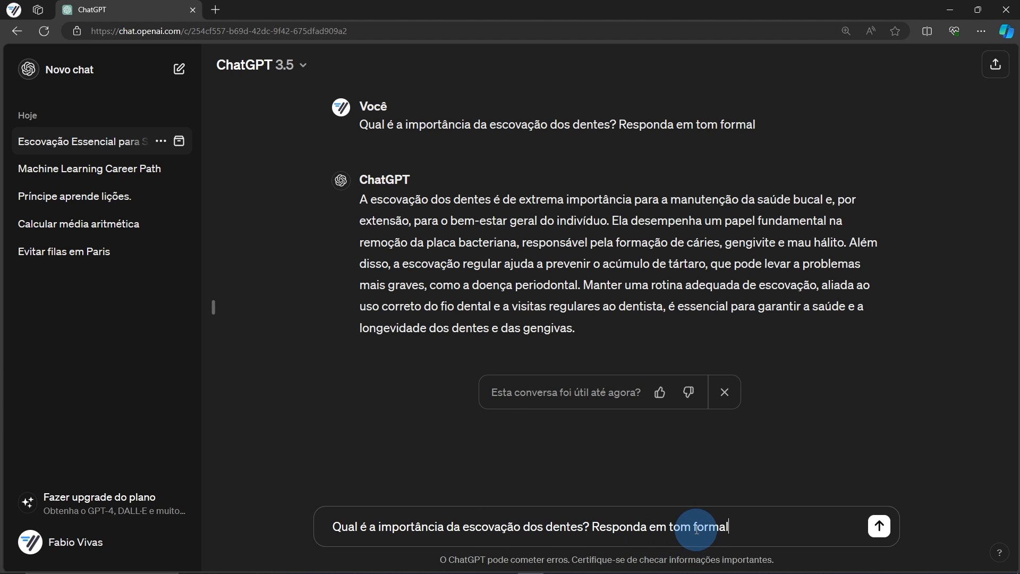
pyautogui.write('INFORMAL')
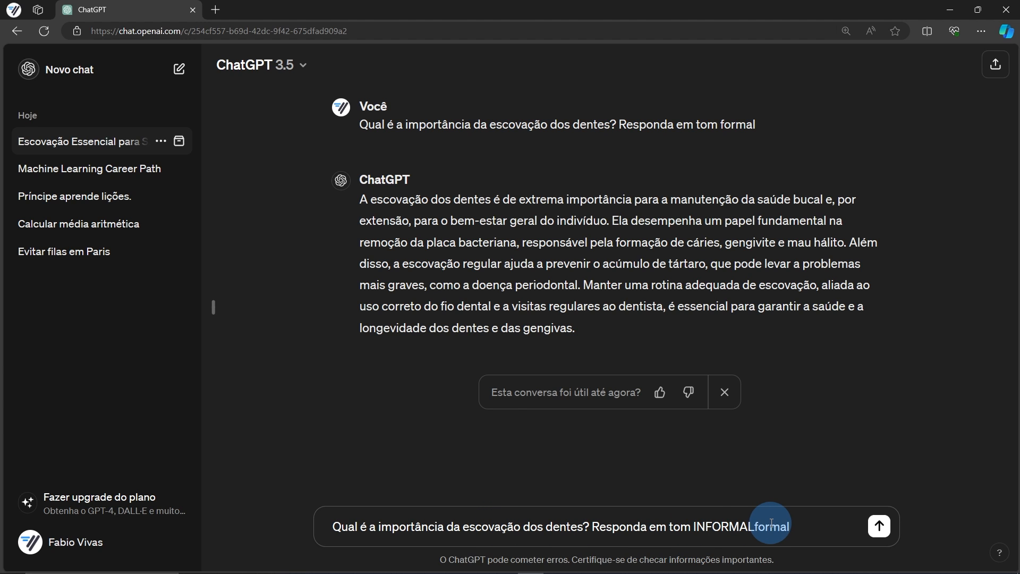
pyautogui.press('Return')
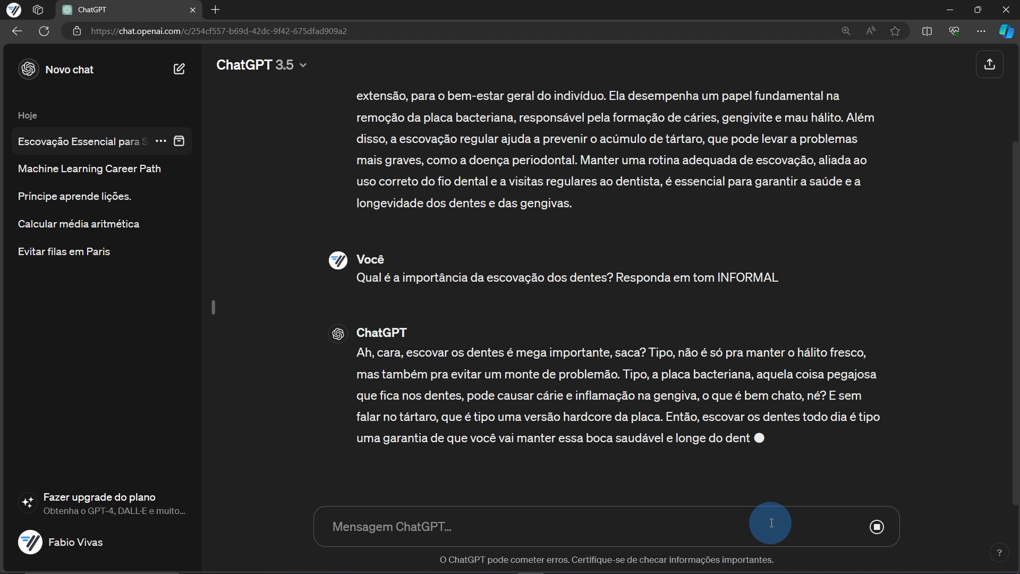
pyautogui.hotkey('ctrl', 'v')
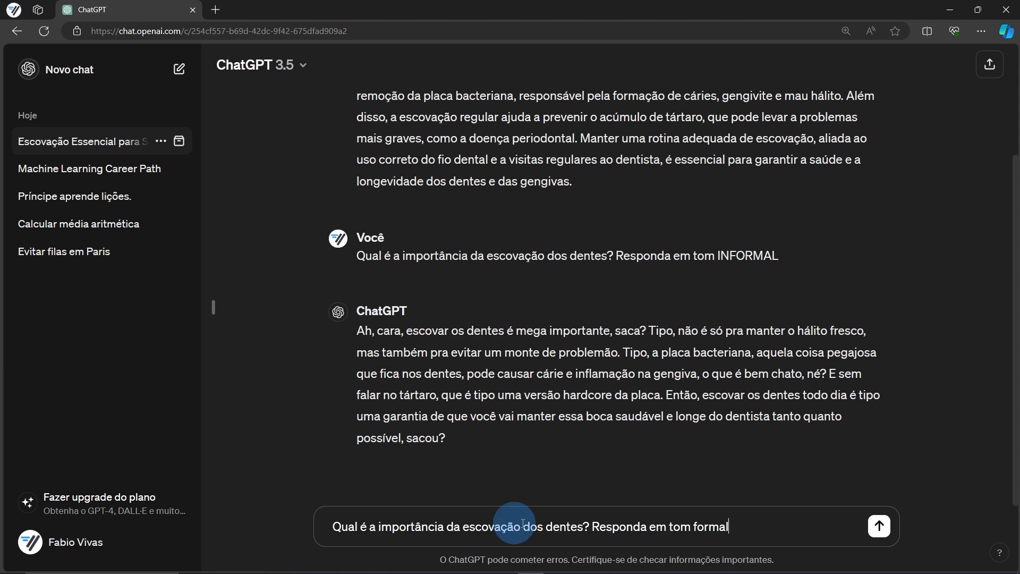
pyautogui.doubleClick(710, 526)
# Replace 'formal' with ENTUSIASMADO and send the tooth-brushing question
pyautogui.write('ENTUSIASMA')
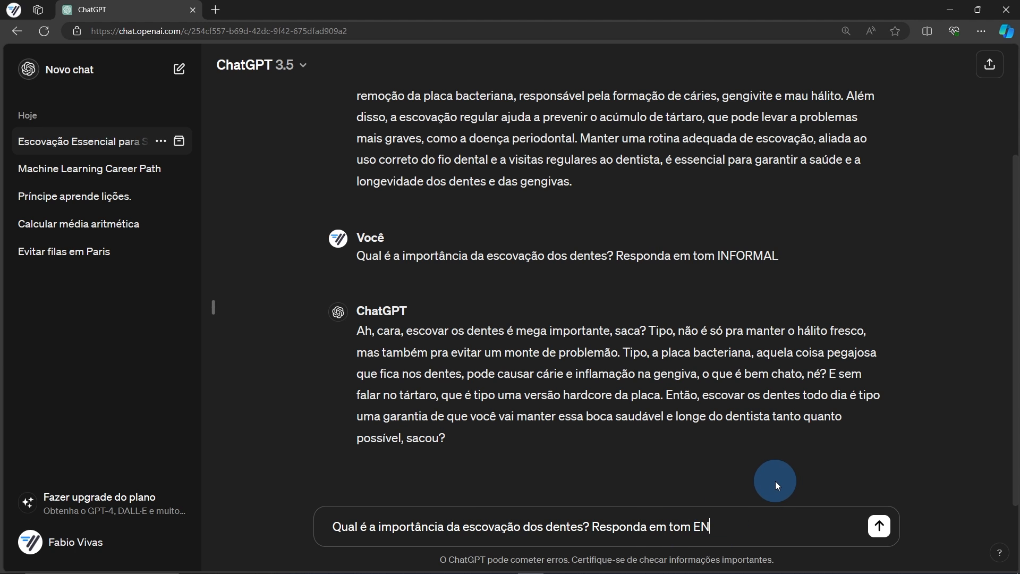
pyautogui.write('DO')
pyautogui.press('Return')
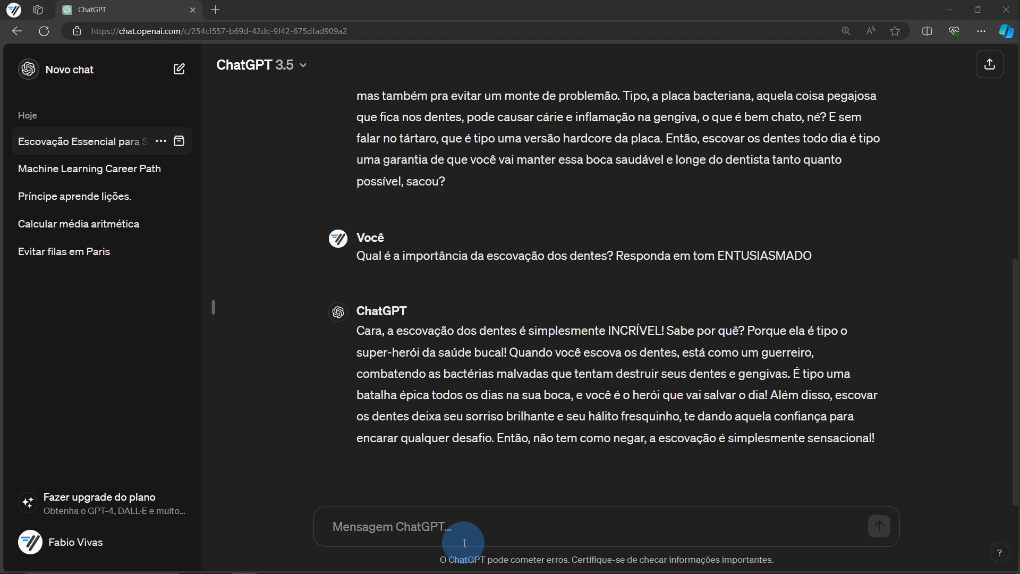
# Send the tooth-brushing question asking for an 'estilo narrativo' answer
pyautogui.click(434, 526)
pyautogui.write('Qual é a importância da escovação dos dentes? Responda em um estilo narrativo')
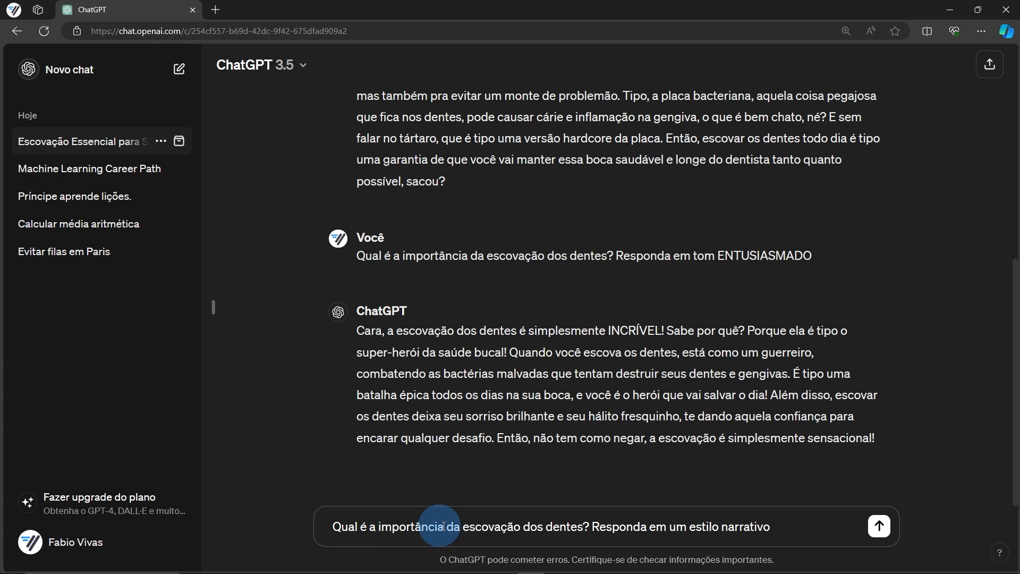
pyautogui.moveTo(776, 526); pyautogui.dragTo(690, 526)
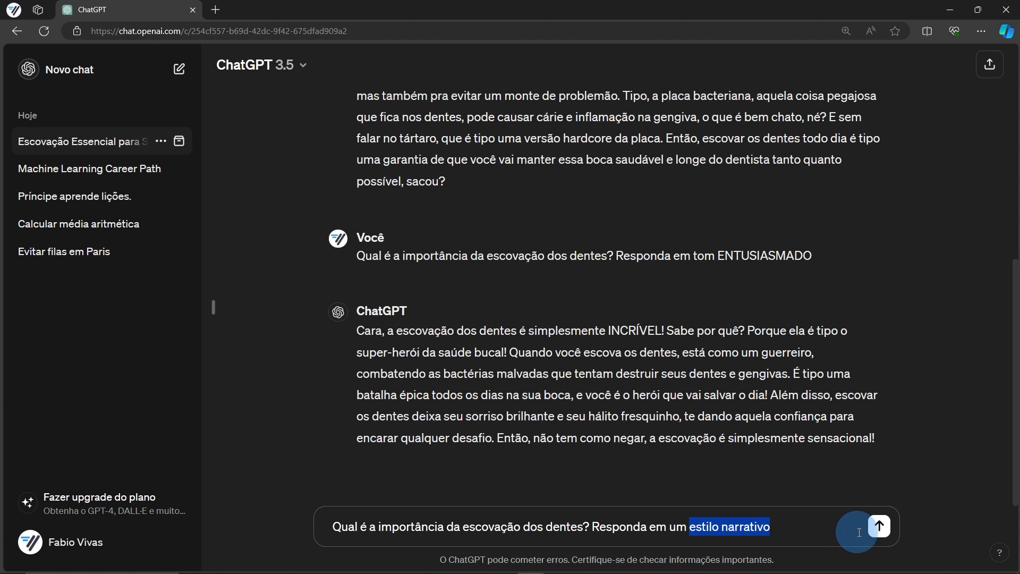
pyautogui.click(879, 527)
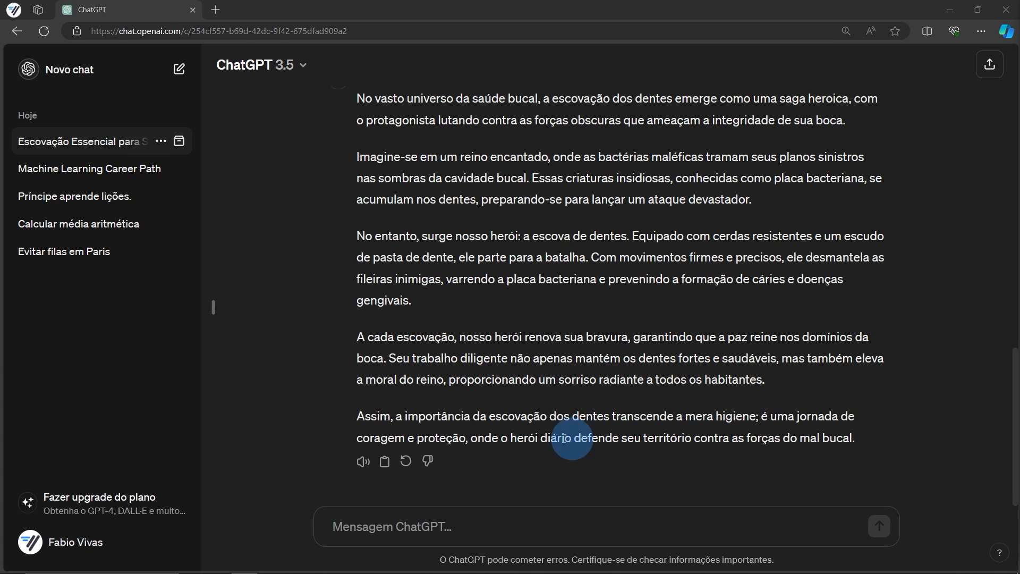
pyautogui.click(427, 526)
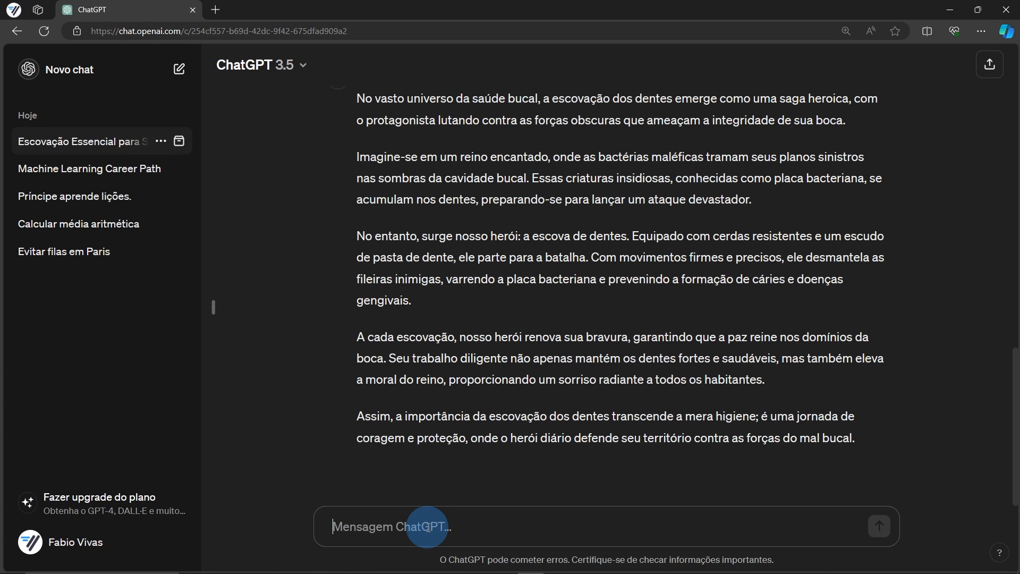
pyautogui.write('Qual é a importância da escovação dos dentes? Responda em tom formal e no estilo Persuasivo')
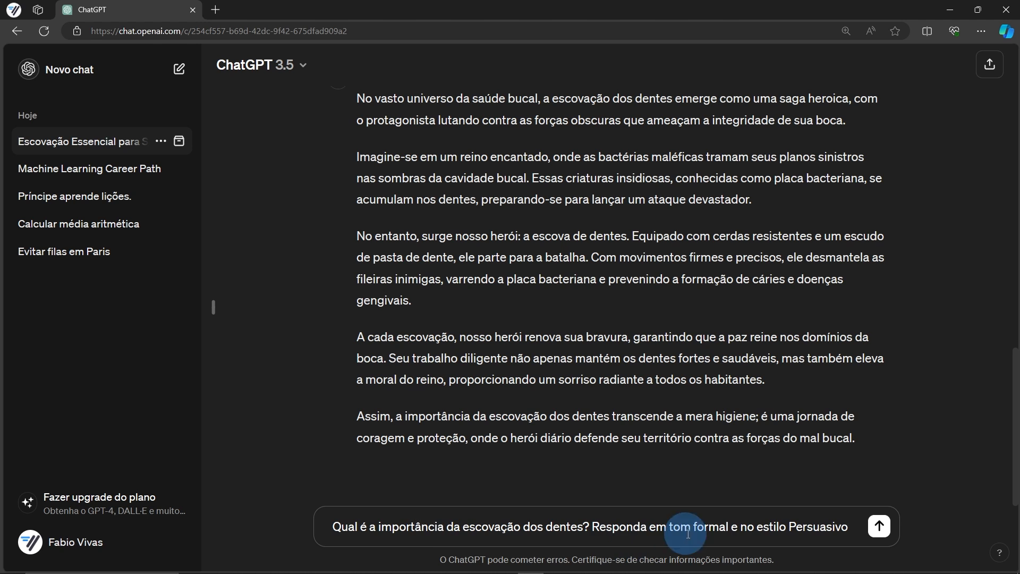
pyautogui.click(878, 527)
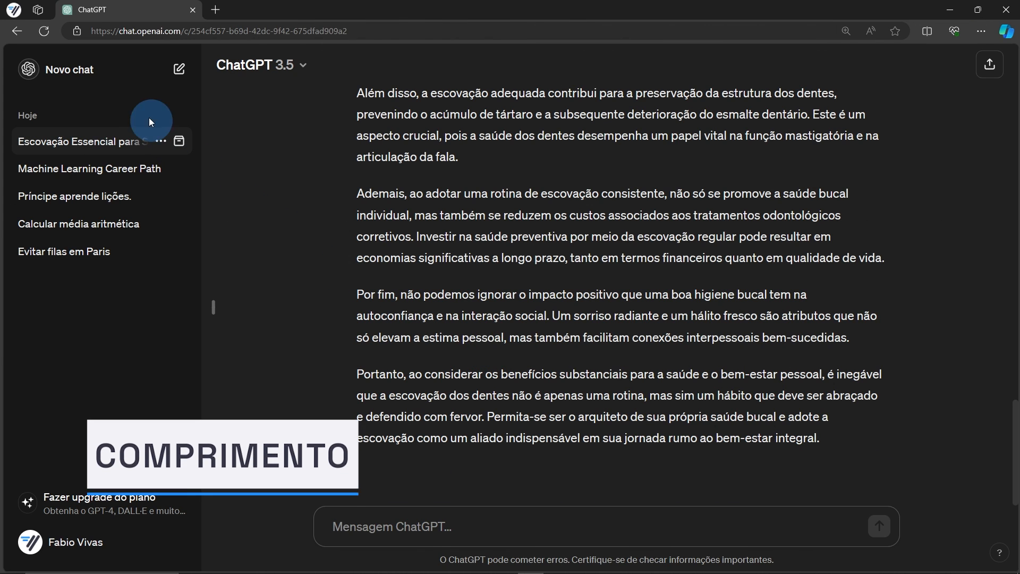
pyautogui.click(73, 79)
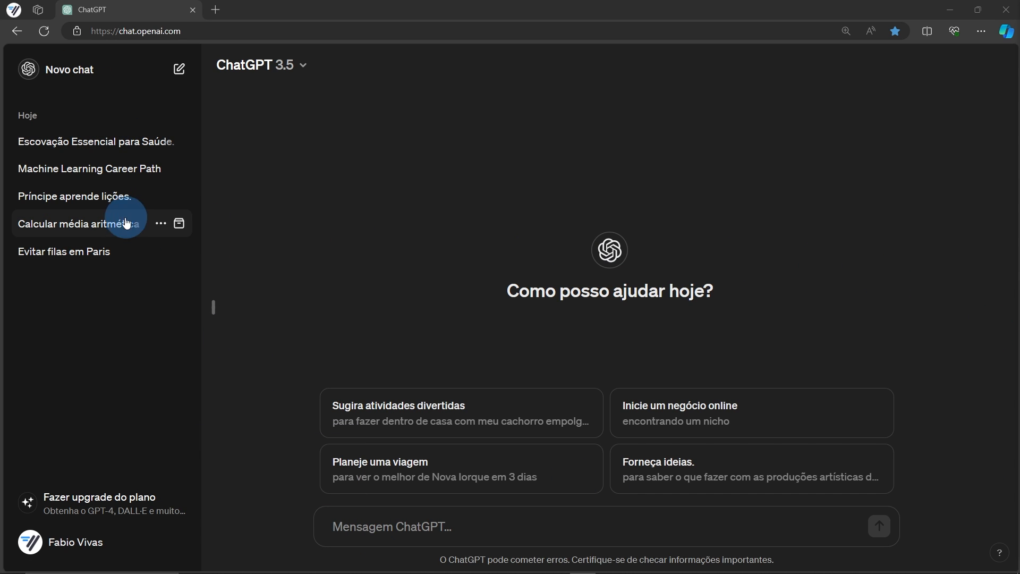
# Reopen the 'Príncipe aprende lições.' chat and paste its summary prompt into the message box
pyautogui.click(100, 201)
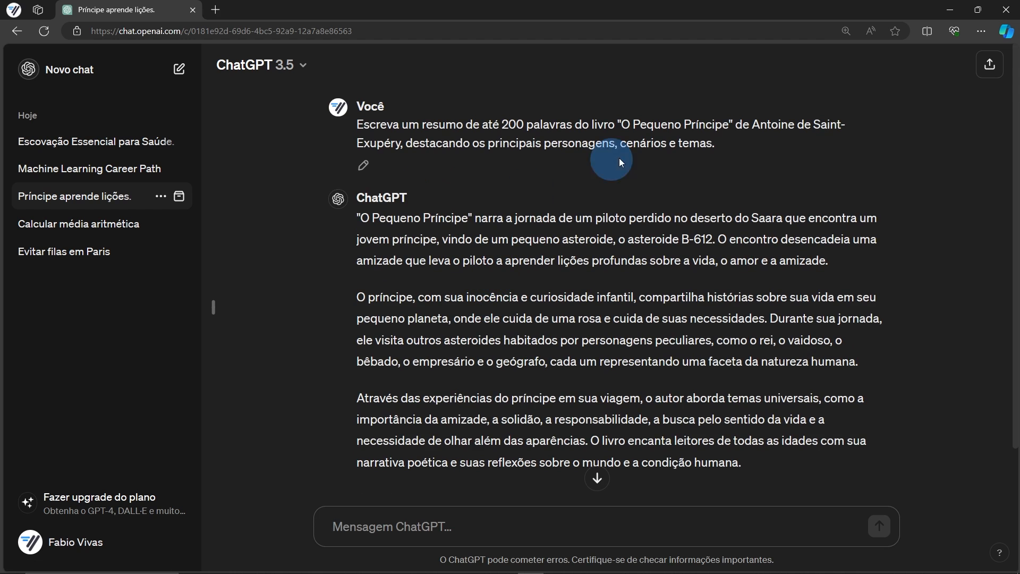
pyautogui.moveTo(717, 143); pyautogui.dragTo(334, 110)
pyautogui.hotkey('ctrl', 'c')
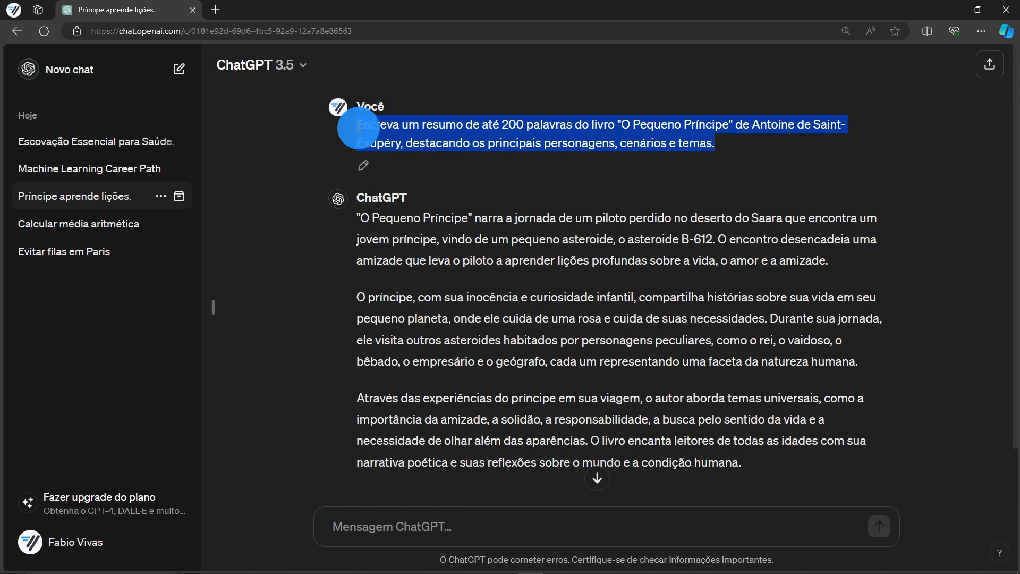
pyautogui.click(443, 529)
pyautogui.hotkey('ctrl', 'v')
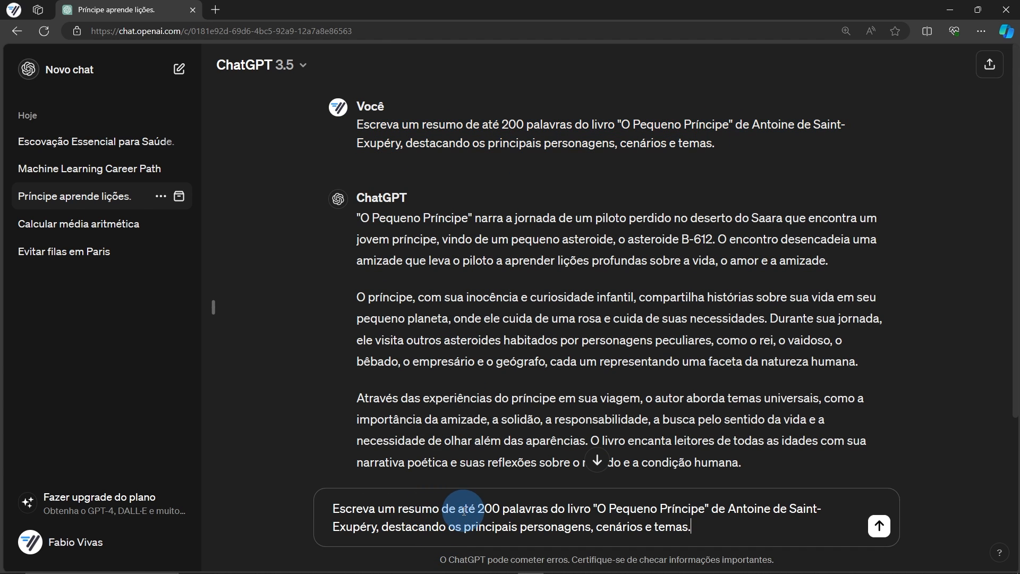
# Replace '200 palavras' with CURTO, LONGO, EM 4 PARÁGRAFOS, finally USANDO 100 TOKENS
pyautogui.moveTo(477, 509); pyautogui.dragTo(547, 508)
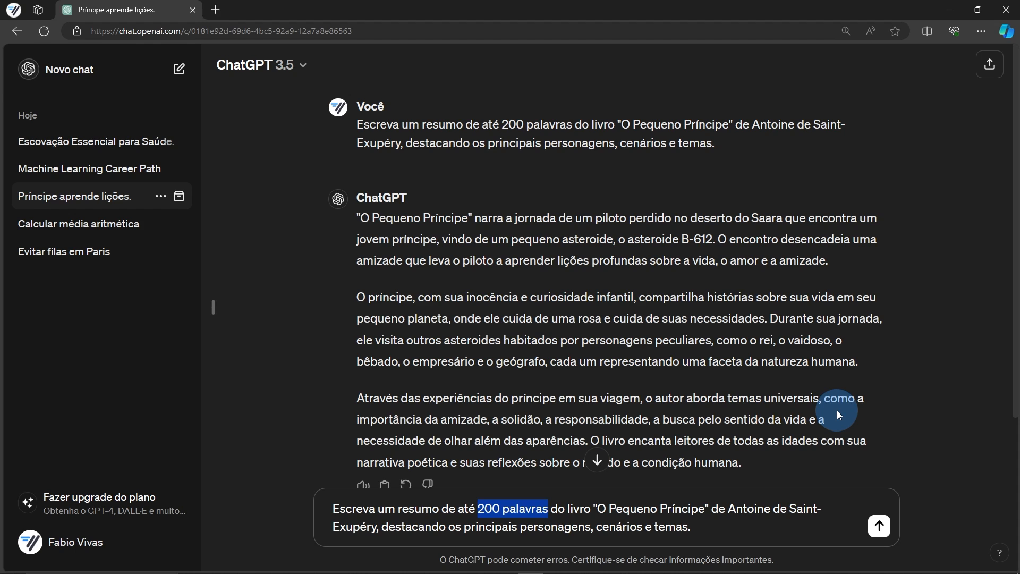
pyautogui.write('CURTO')
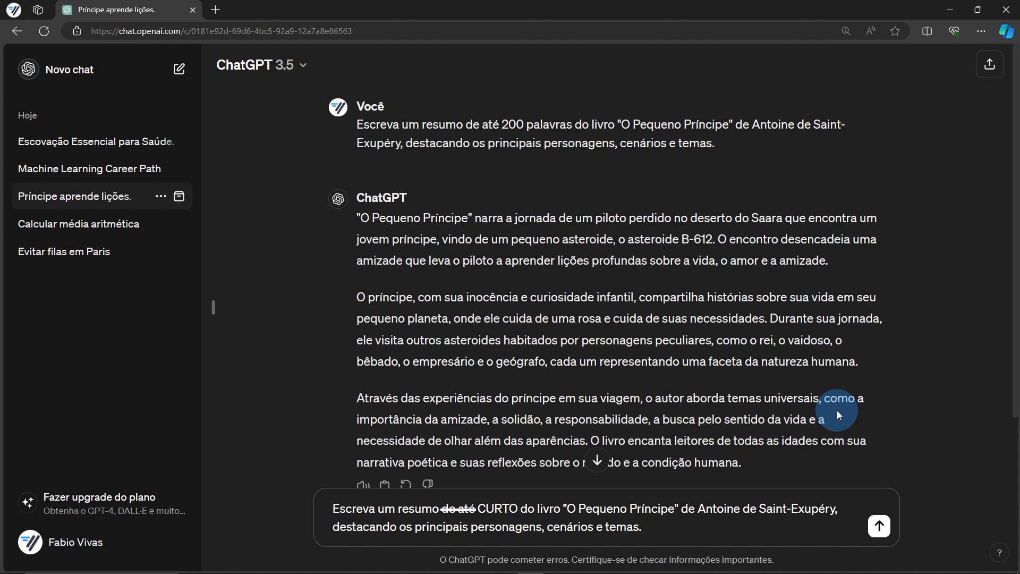
pyautogui.doubleClick(498, 509)
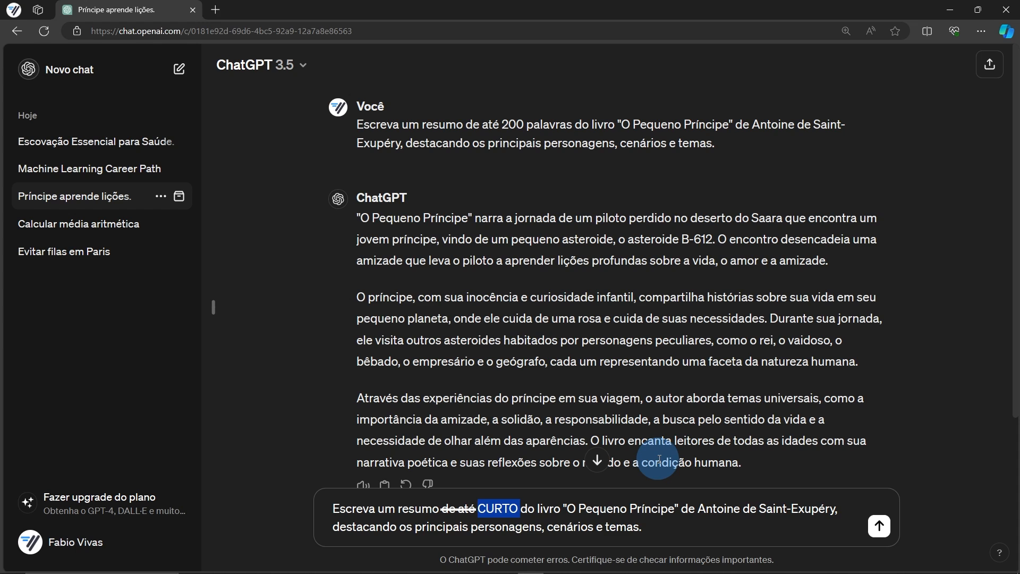
pyautogui.write('LONGO')
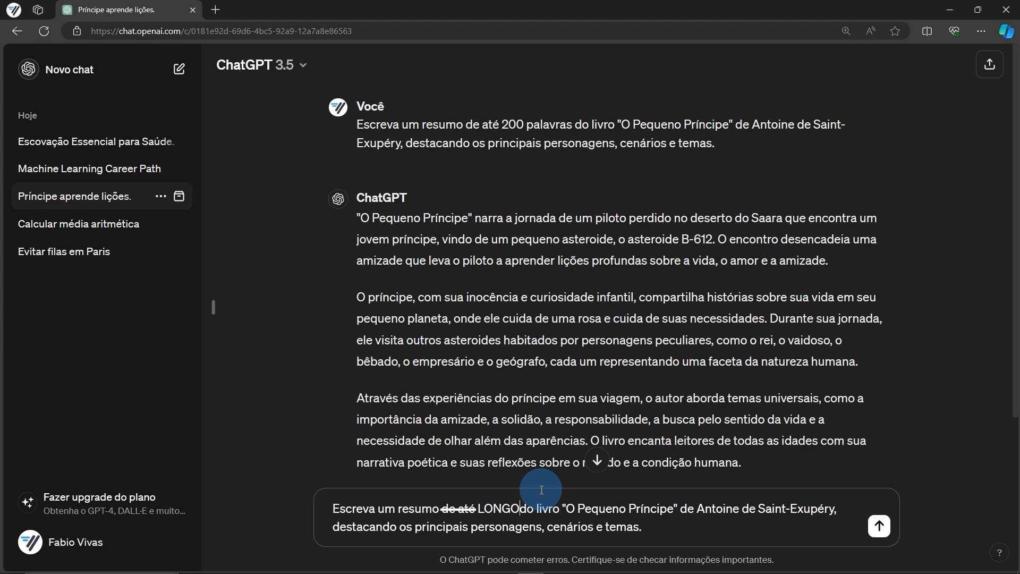
pyautogui.doubleClick(498, 508)
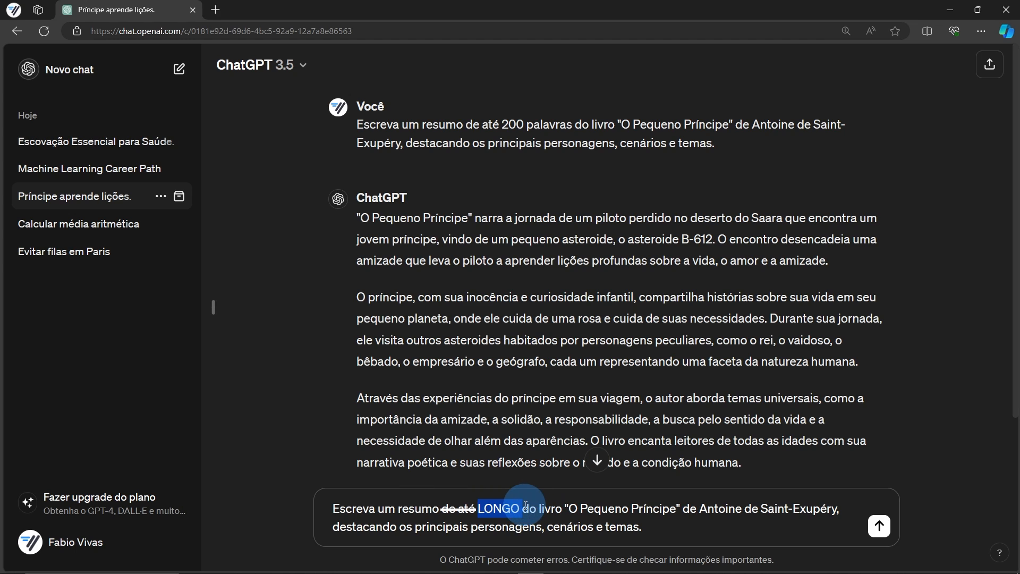
pyautogui.write('EM 4 PARÁG')
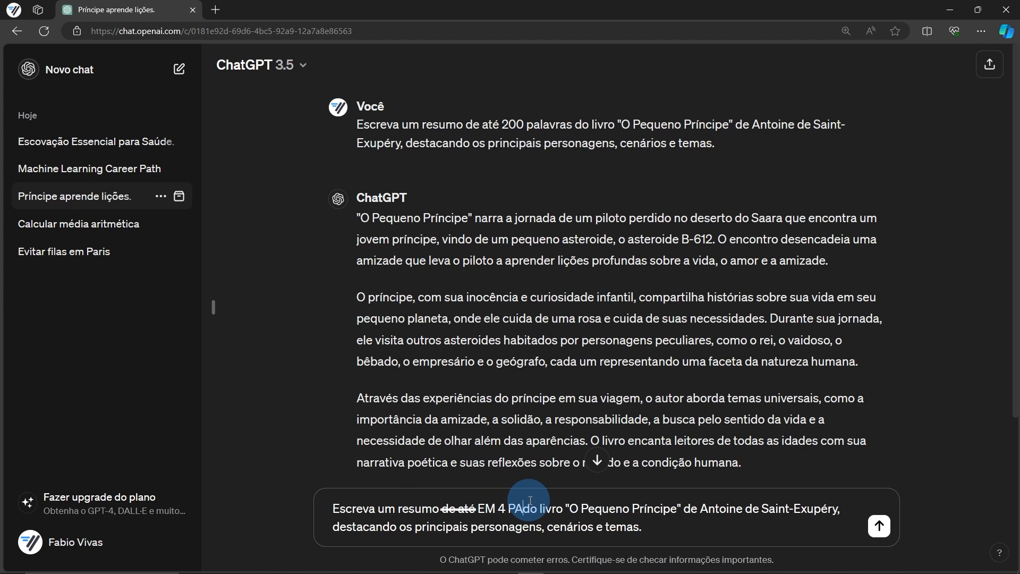
pyautogui.write('RAFOS')
pyautogui.keyDown('shift'); pyautogui.click(479, 507); pyautogui.keyUp('shift')
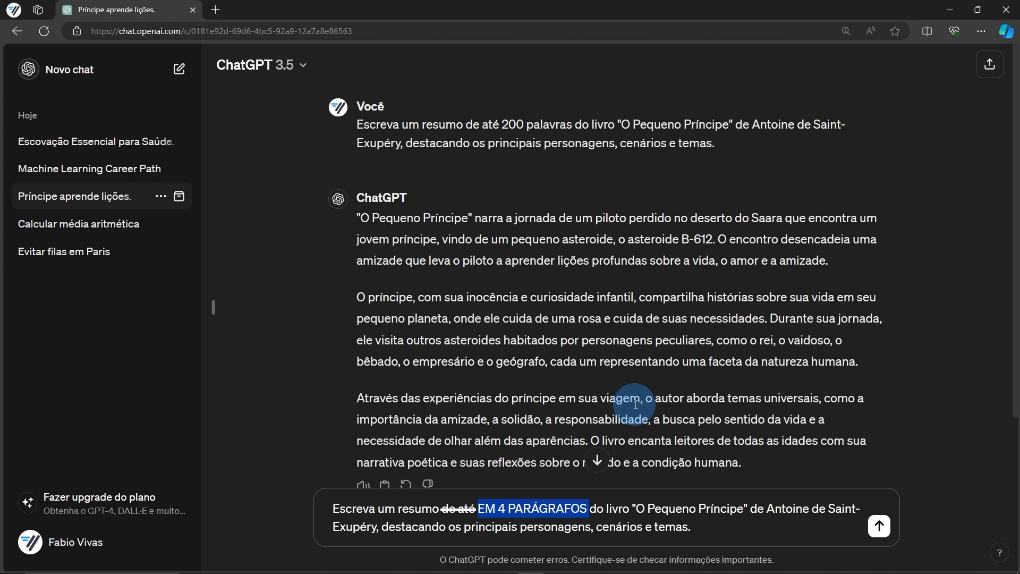
pyautogui.write('USANDO')
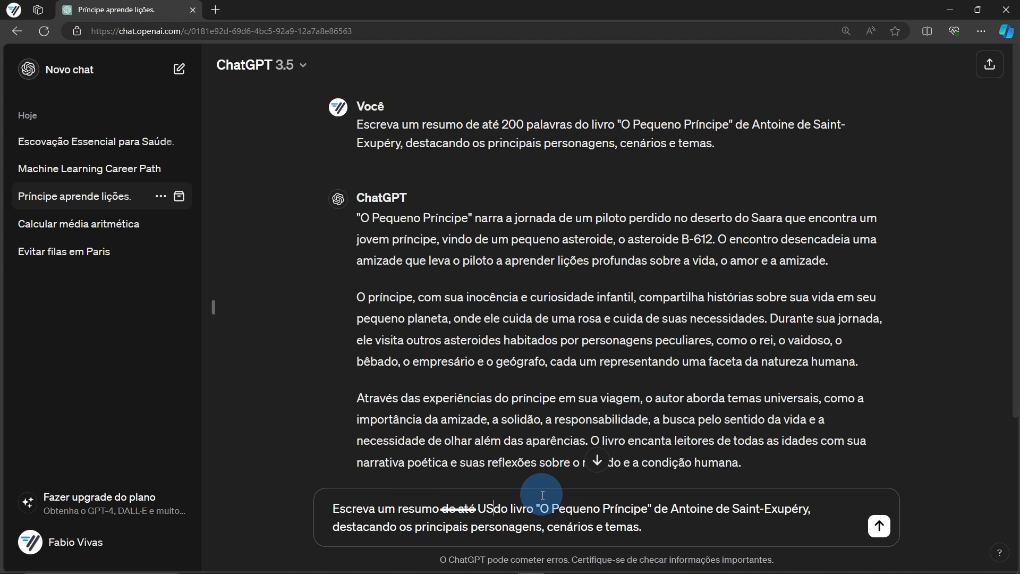
pyautogui.write(' 100 TO')
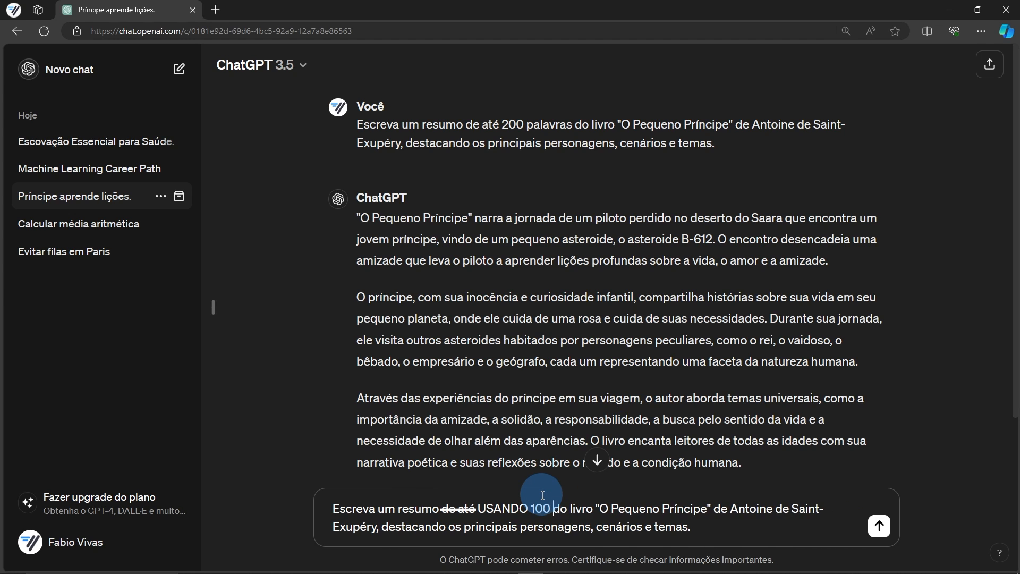
pyautogui.write('KENS')
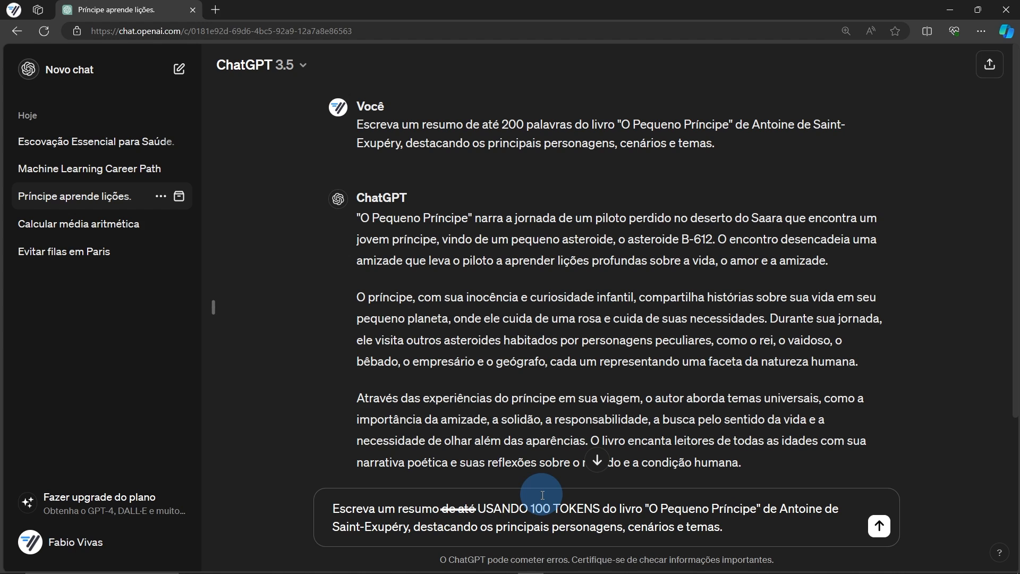
pyautogui.moveTo(477, 509); pyautogui.dragTo(602, 508)
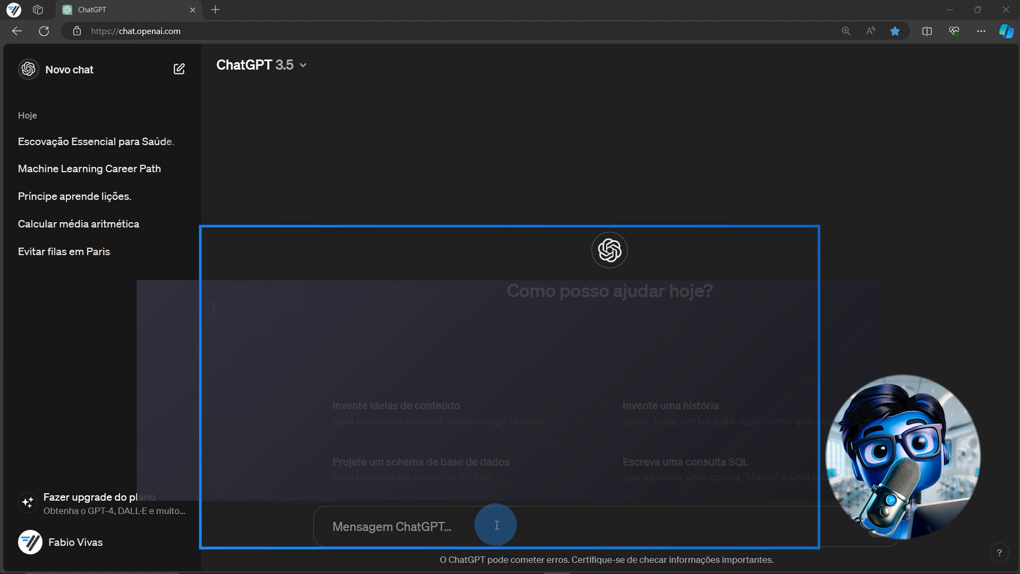
# Paste and send the Paris tour-guide prompt asking for the top five attractions
pyautogui.click(496, 525)
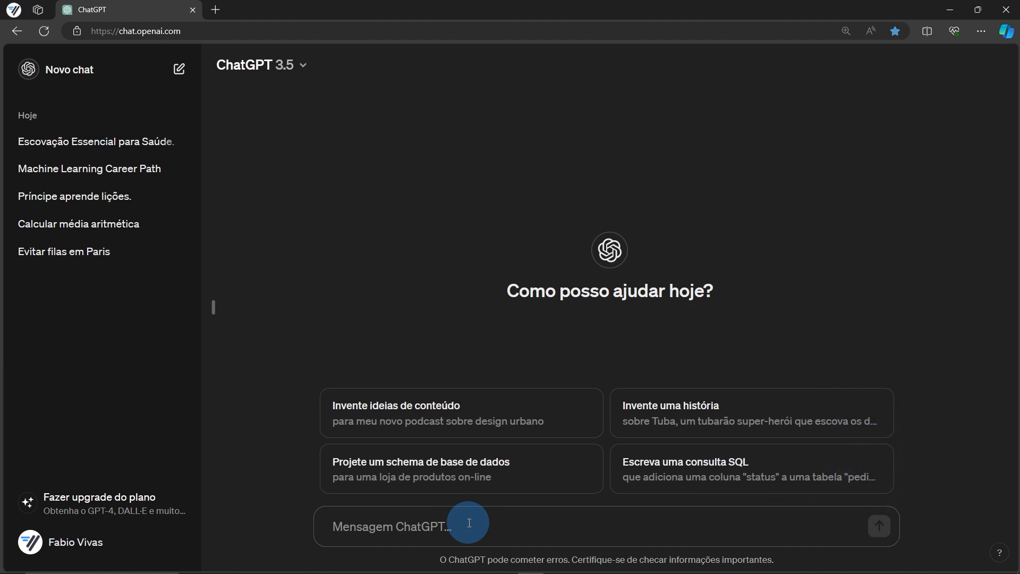
pyautogui.write('Atue como um guia de turismo experiente e especializado em Paris. Liste as cinco principais atrações turísticas de Paris, incluindo dicas para evitar filas.')
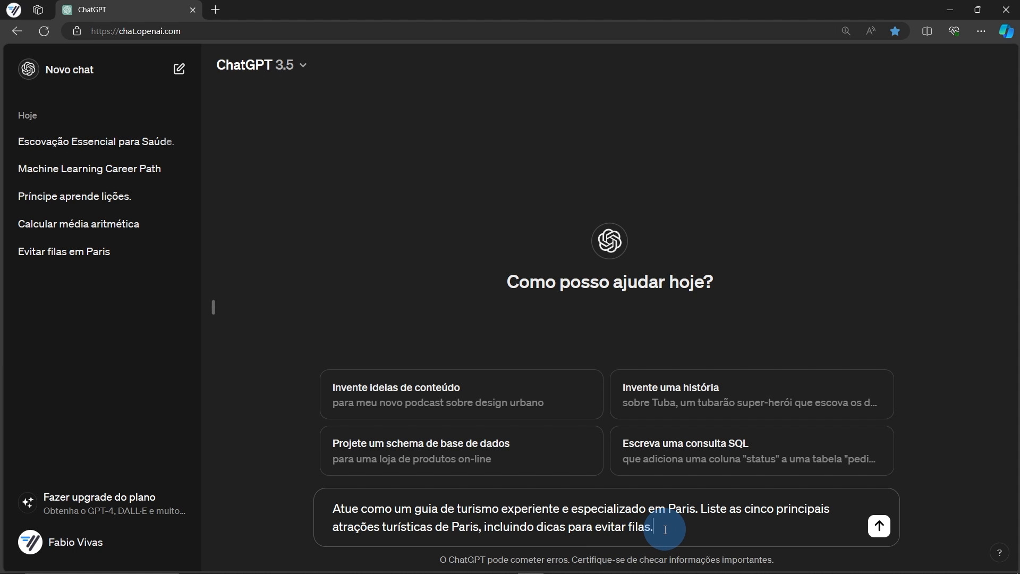
pyautogui.click(879, 525)
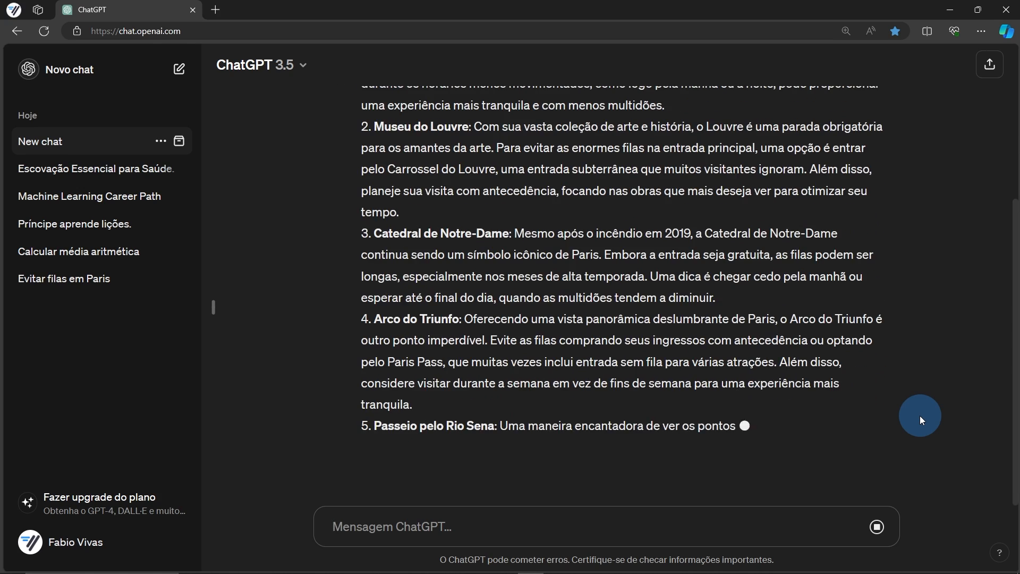
# Rename the new chat 'Atue Como...' and paste the dentist role prompt into the message box
pyautogui.click(161, 141)
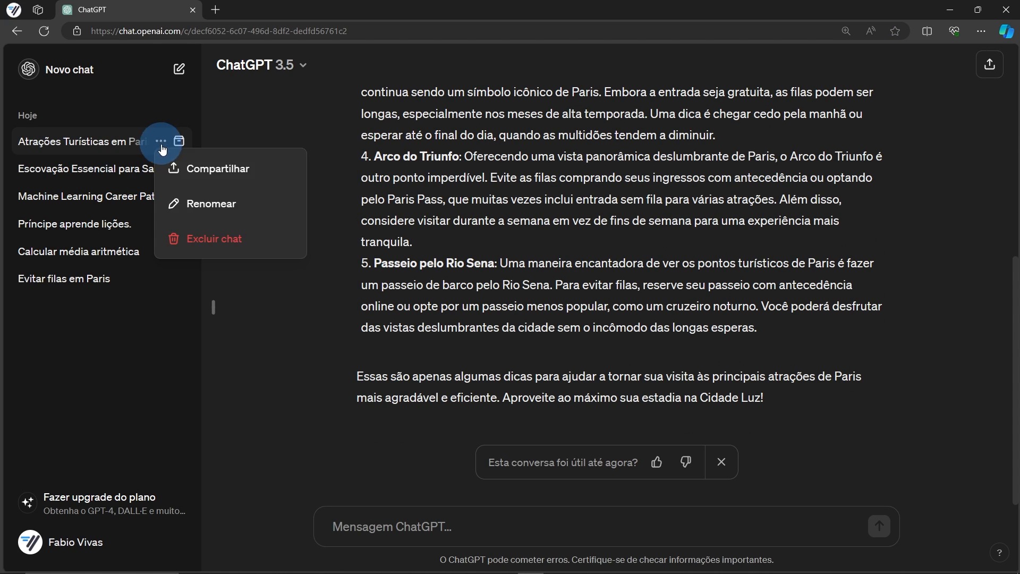
pyautogui.click(218, 201)
pyautogui.write('Atue Como...')
pyautogui.press('Return')
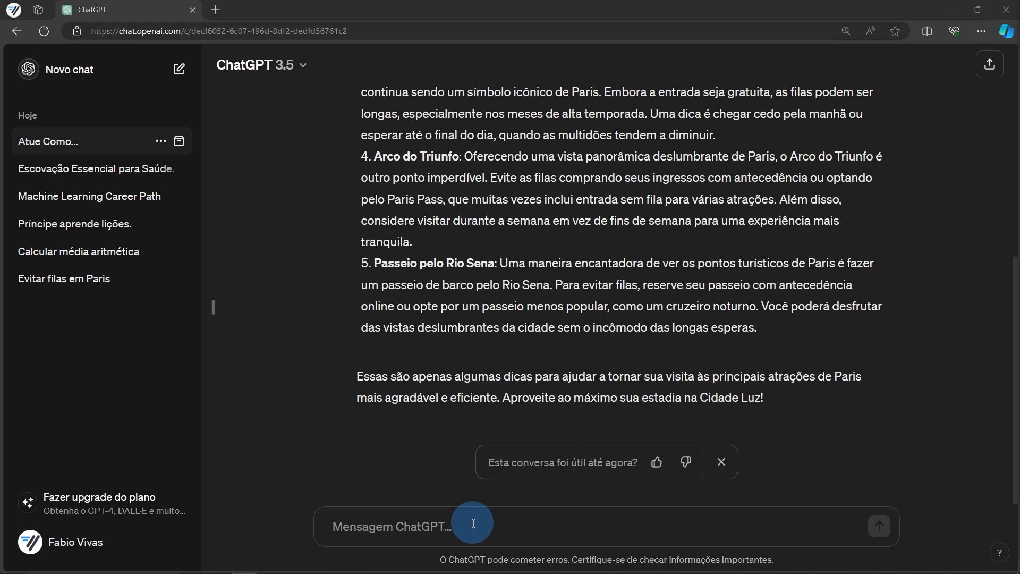
pyautogui.click(473, 524)
pyautogui.write('Atue como um cirurgião-dentista e explique a importância da escovação dos dentes.')
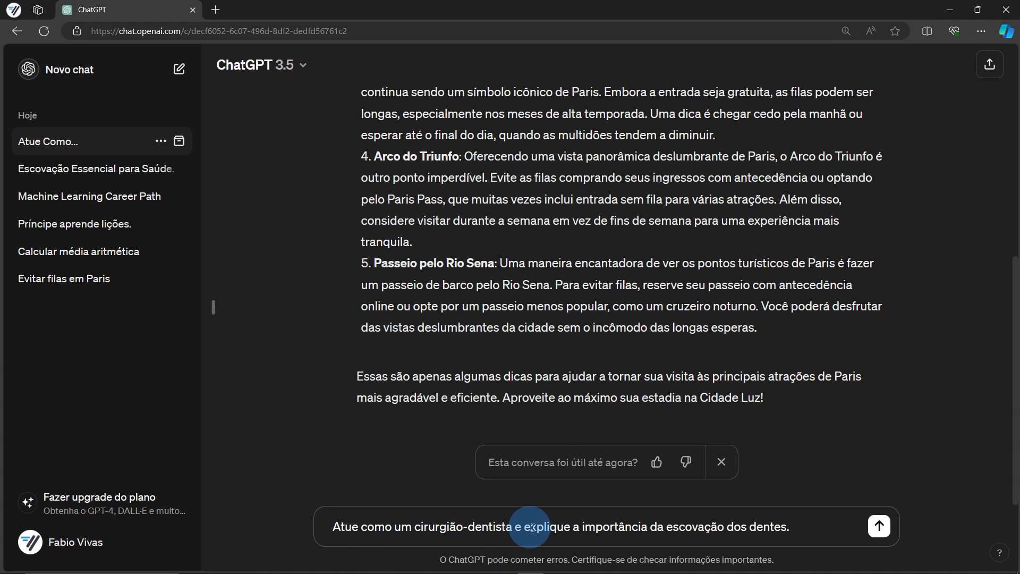
# Send the dentist tooth-brushing prompt, then paste and send the dictionary-style 'artificial' prompt
pyautogui.click(878, 526)
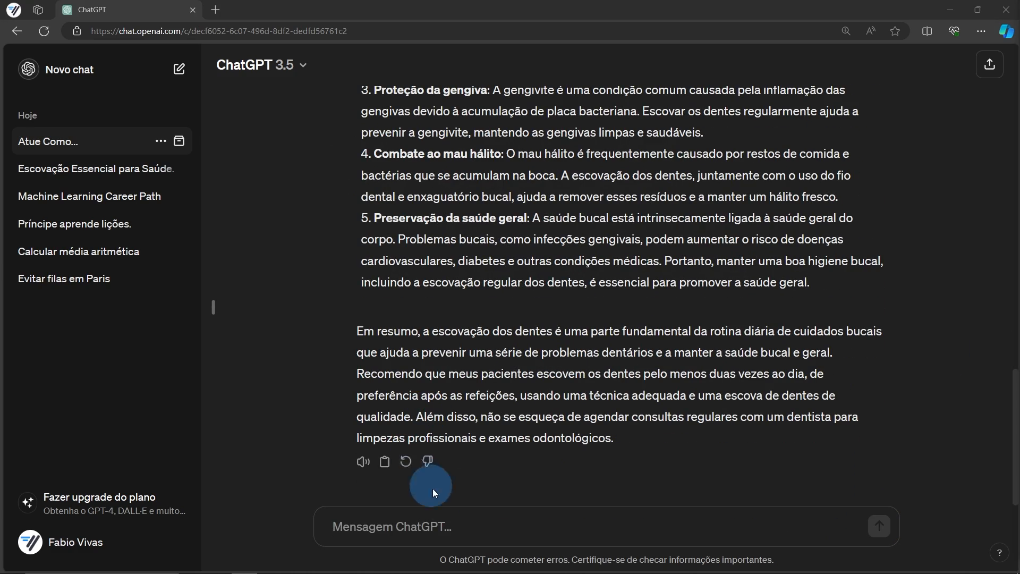
pyautogui.write("Atue Como Um Dicionário e forneça a definição de 'artificial'.")
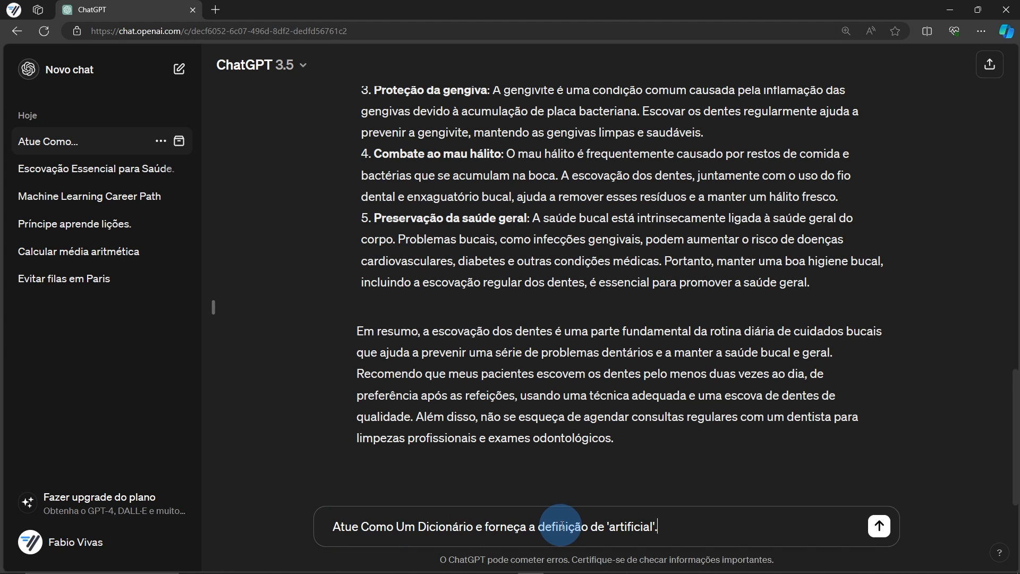
pyautogui.click(879, 526)
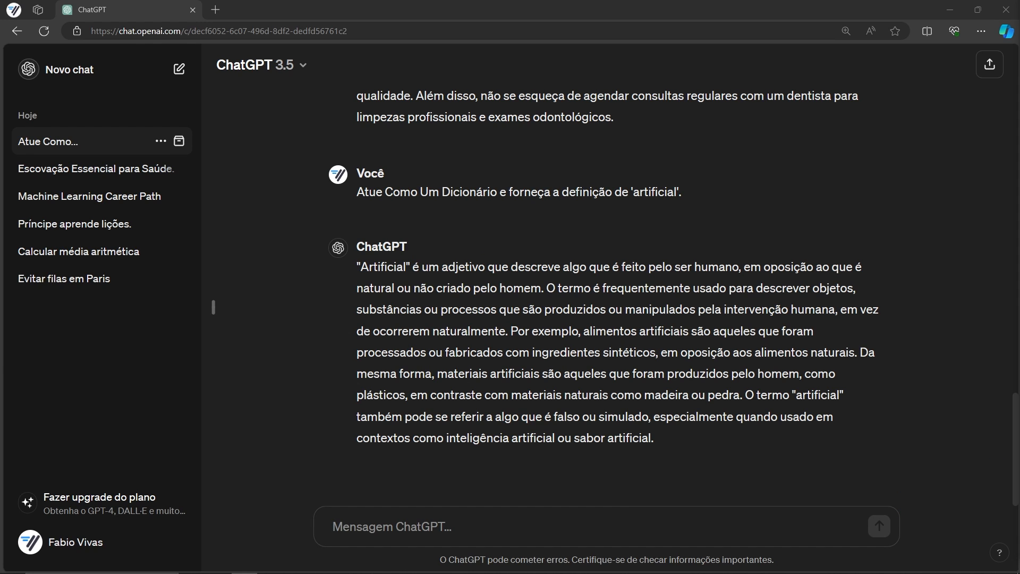
# Send the 20-character password-generator prompt, then open Personalizar ChatGPT from the profile menu
pyautogui.click(540, 524)
pyautogui.write('Atue Como Um Gerador de Senhas e crie uma senha segura com 20 caracteres.')
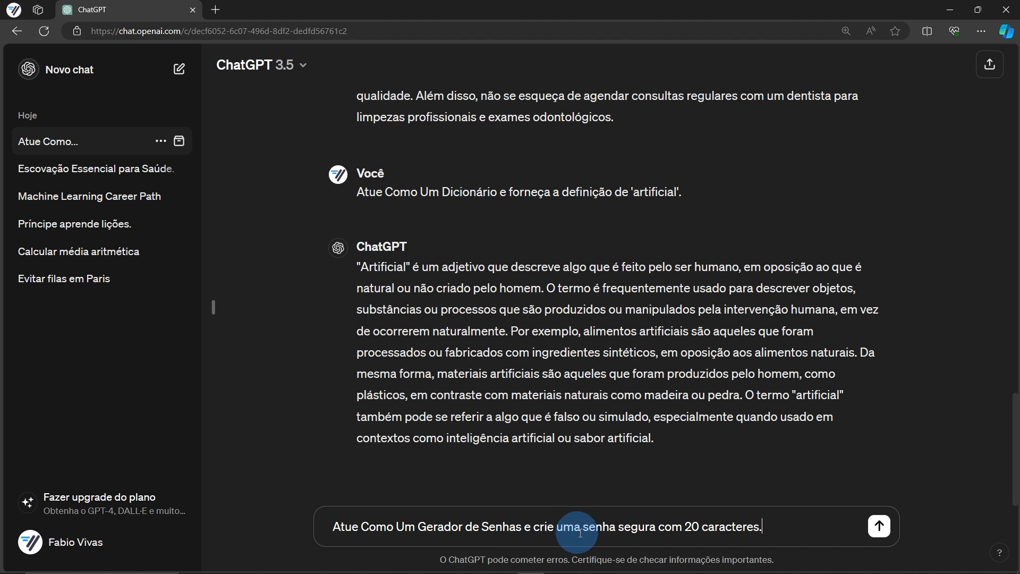
pyautogui.click(879, 526)
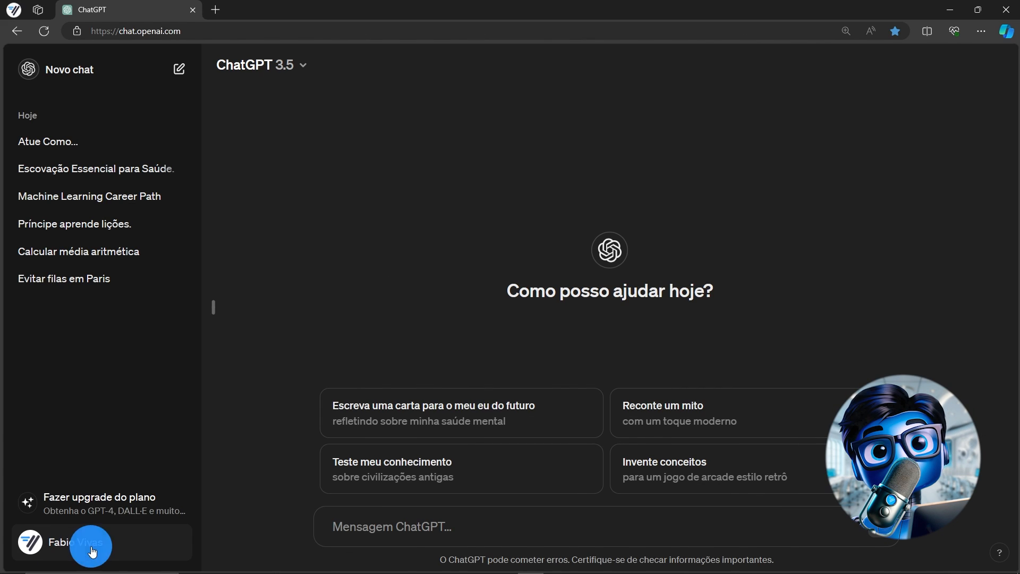
pyautogui.click(93, 552)
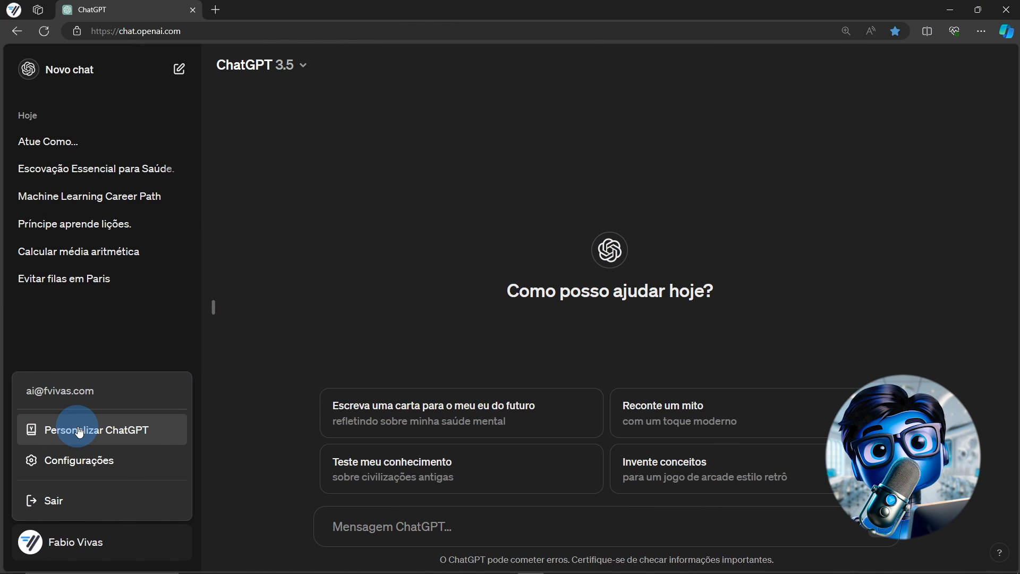
pyautogui.click(79, 430)
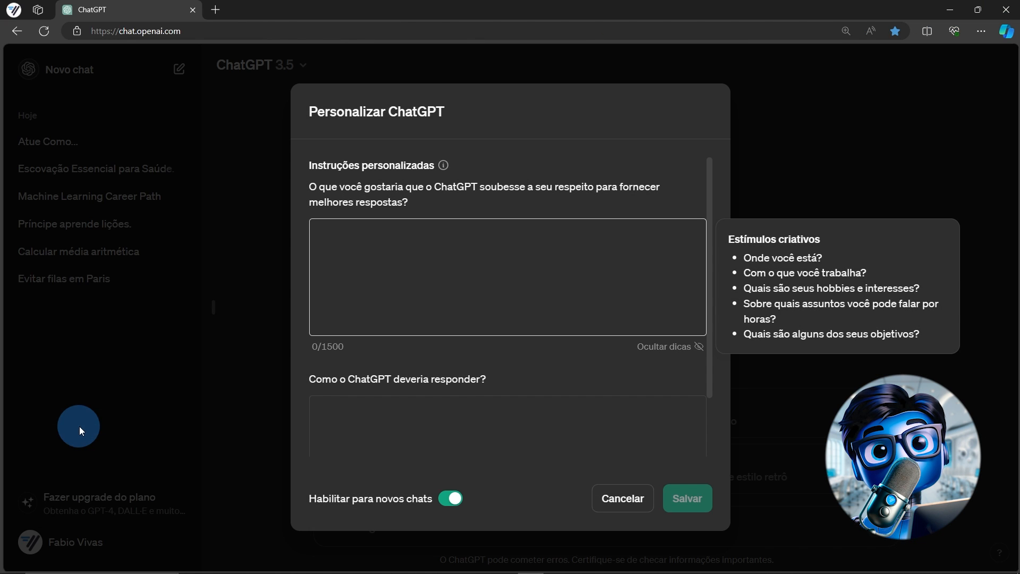
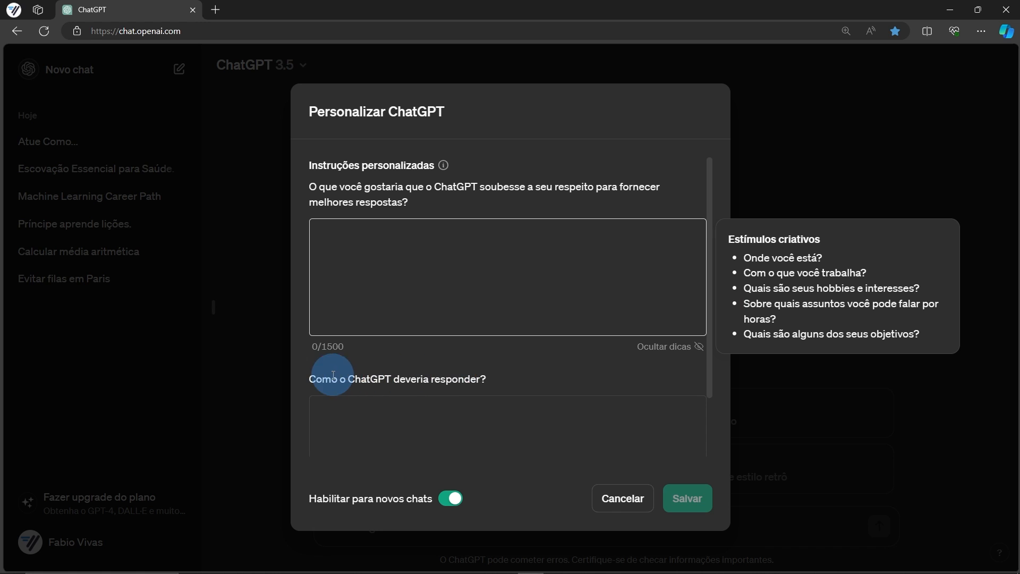
# Paste the Rio de Janeiro tour-guide self-description into the first custom-instructions box
pyautogui.click(389, 412)
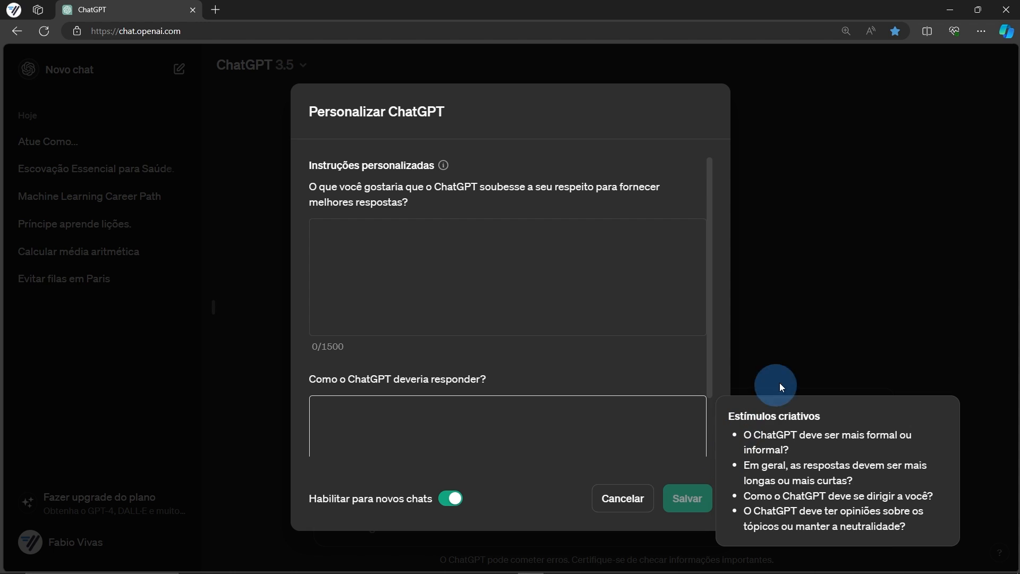
pyautogui.hotkey('alt', 'Tab')
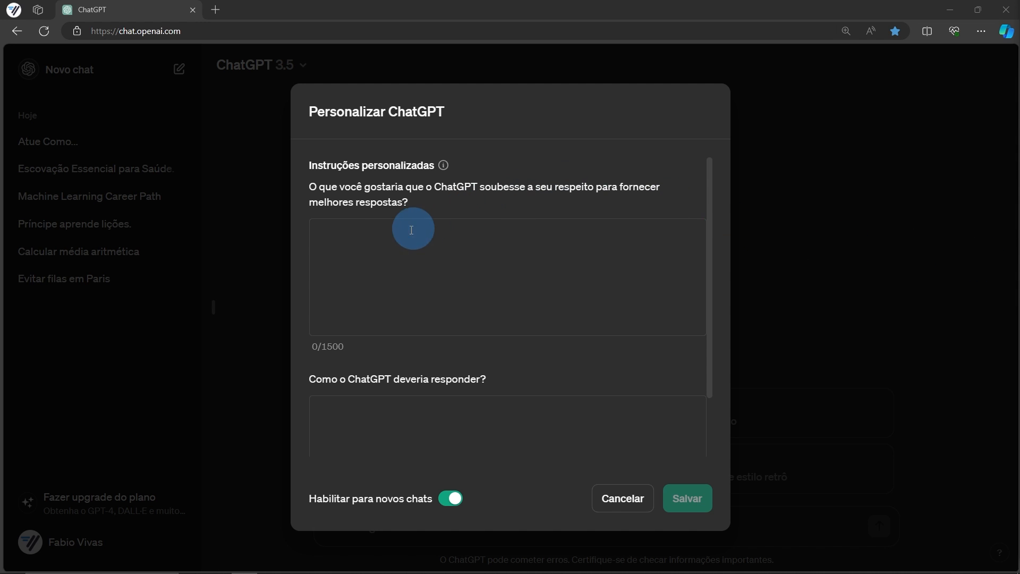
pyautogui.click(385, 239)
pyautogui.write('Eu sou guia de turismo. Estou no Rio de Janeiro, onde recebo e guio turistas. Amo história e cultura.')
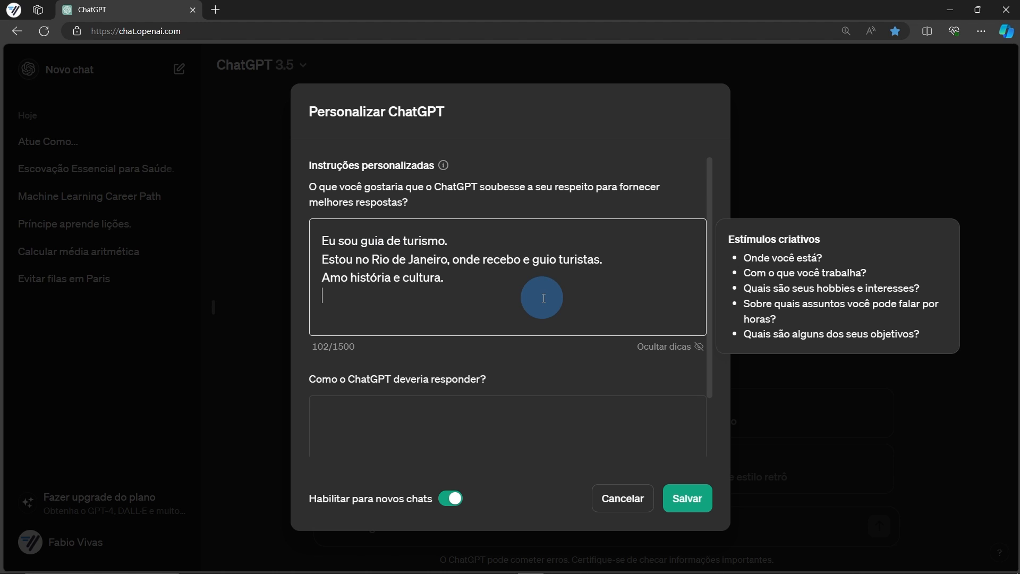
# Paste the friendly, informal, always-Portuguese response preferences into the second box and save
pyautogui.hotkey('alt', 'Tab')
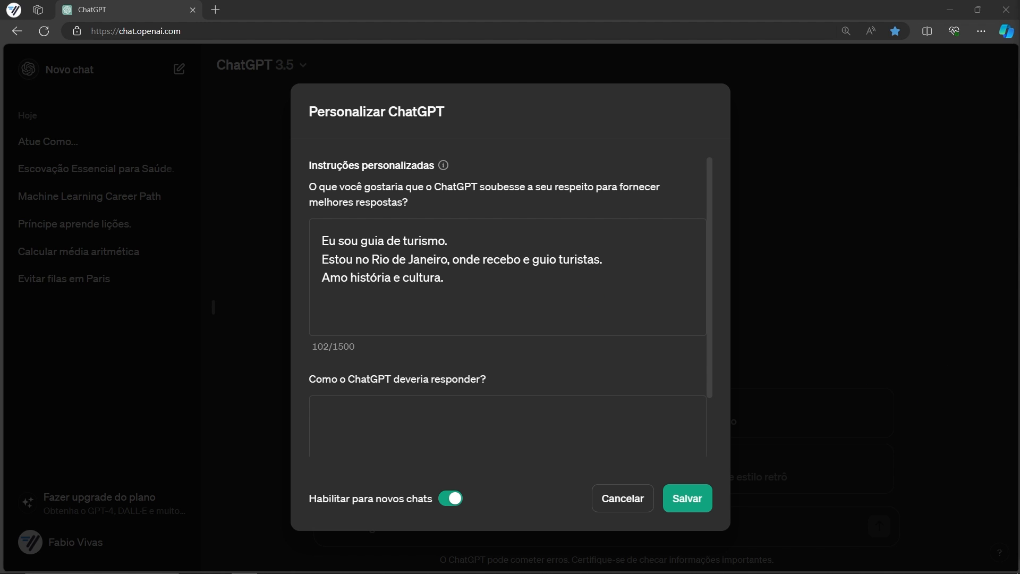
pyautogui.click(457, 413)
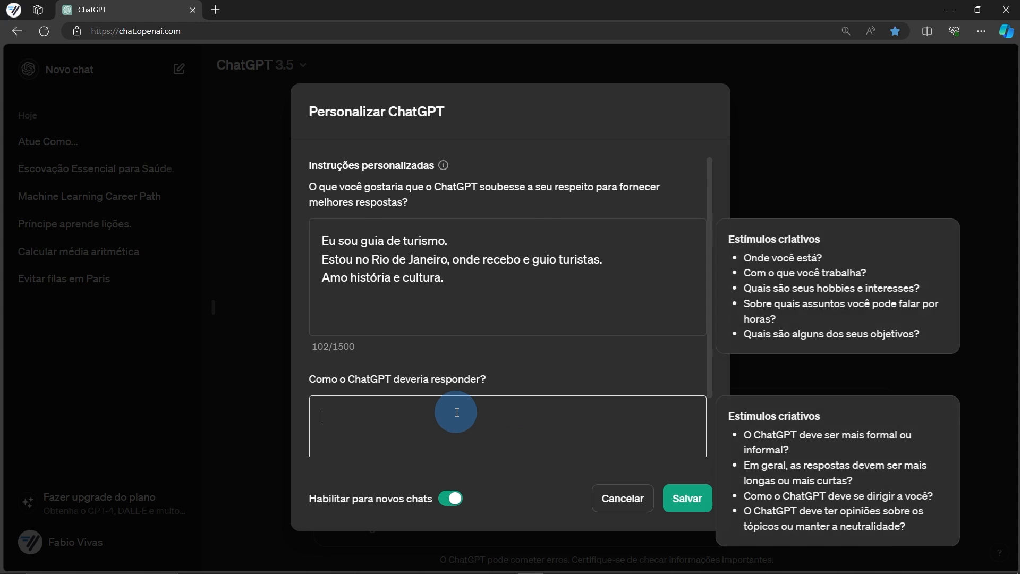
pyautogui.write('Responda de forma amigável, usando um tom informal. Responda sempre em português, mesmo que eu pergunte em outro idioma. Me chame de Sr. Juca.')
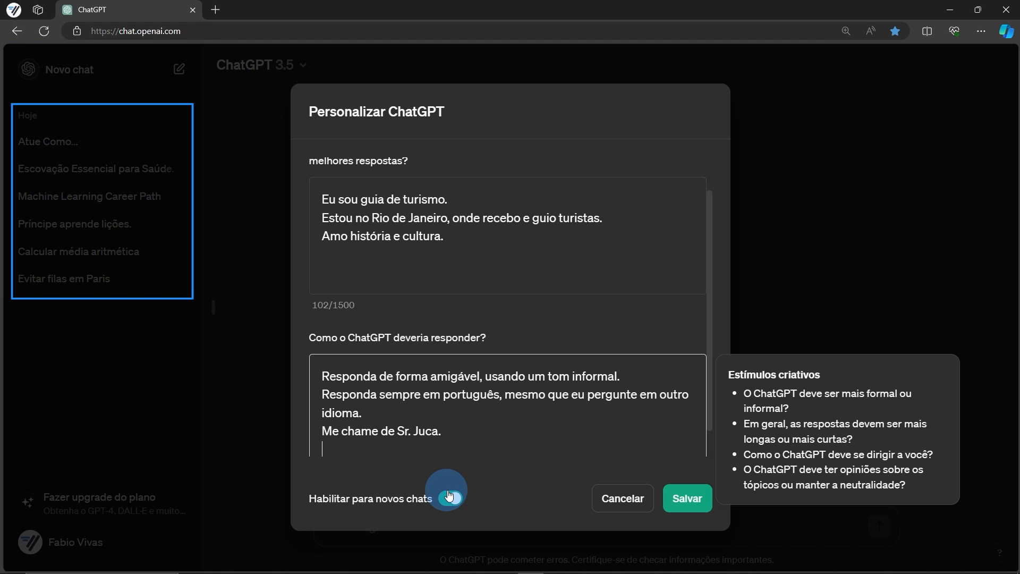
pyautogui.click(687, 498)
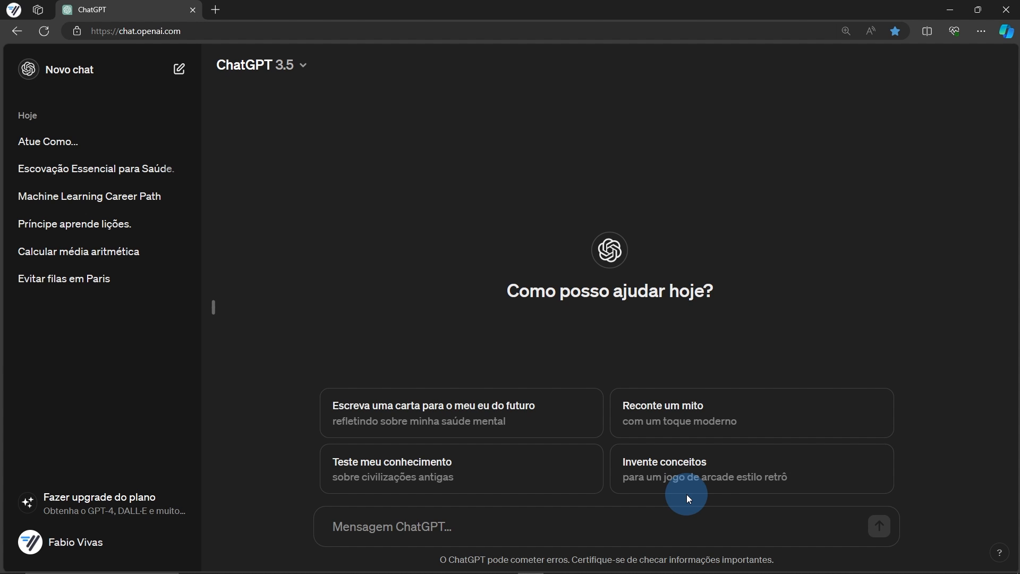
pyautogui.click(482, 523)
# Send 'pôr do sol', then switch off custom instructions for new chats, save, and start a new chat
pyautogui.write('pôr d')
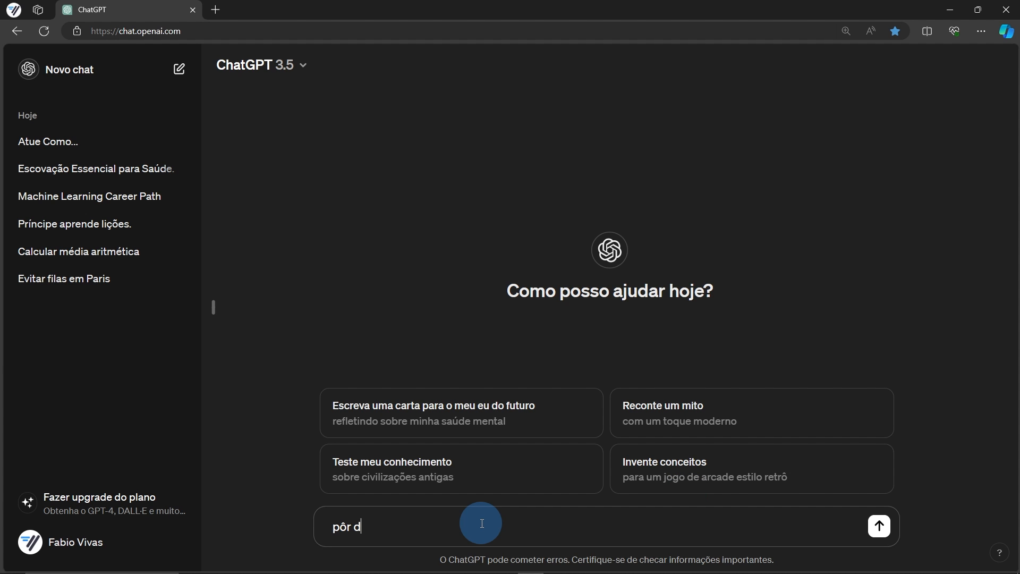
pyautogui.write('o sol')
pyautogui.press('Return')
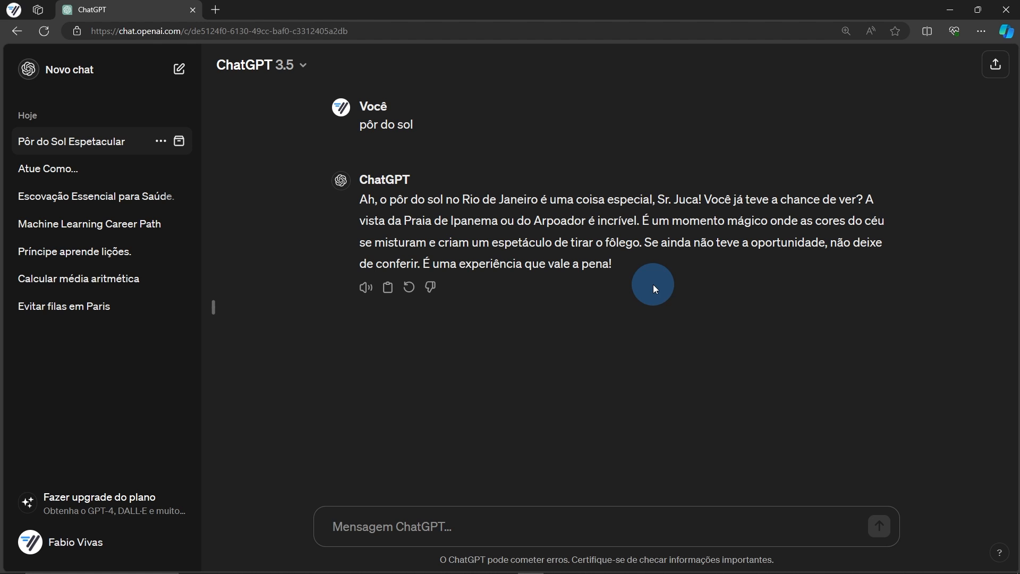
pyautogui.click(73, 546)
pyautogui.click(113, 434)
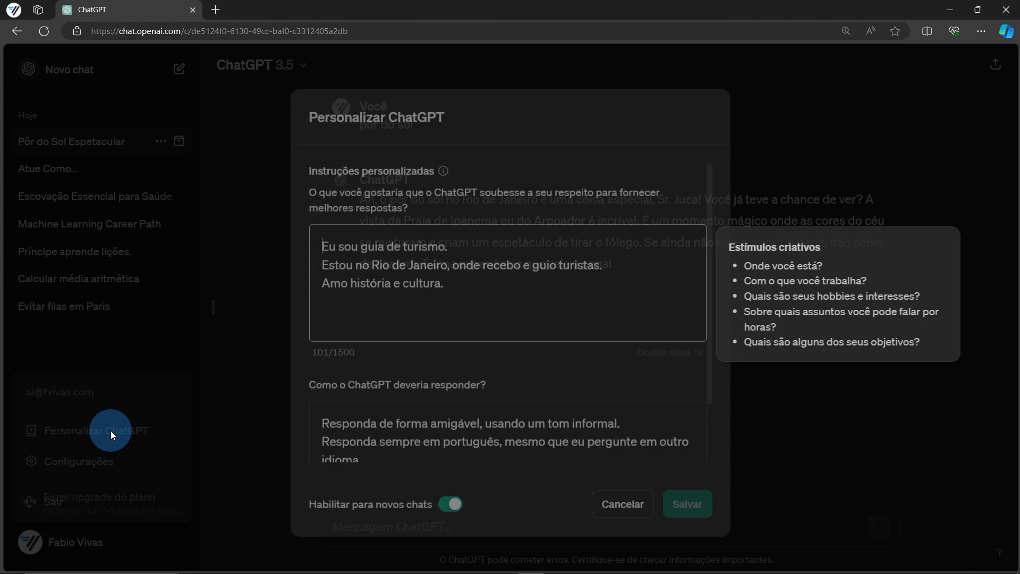
pyautogui.click(458, 500)
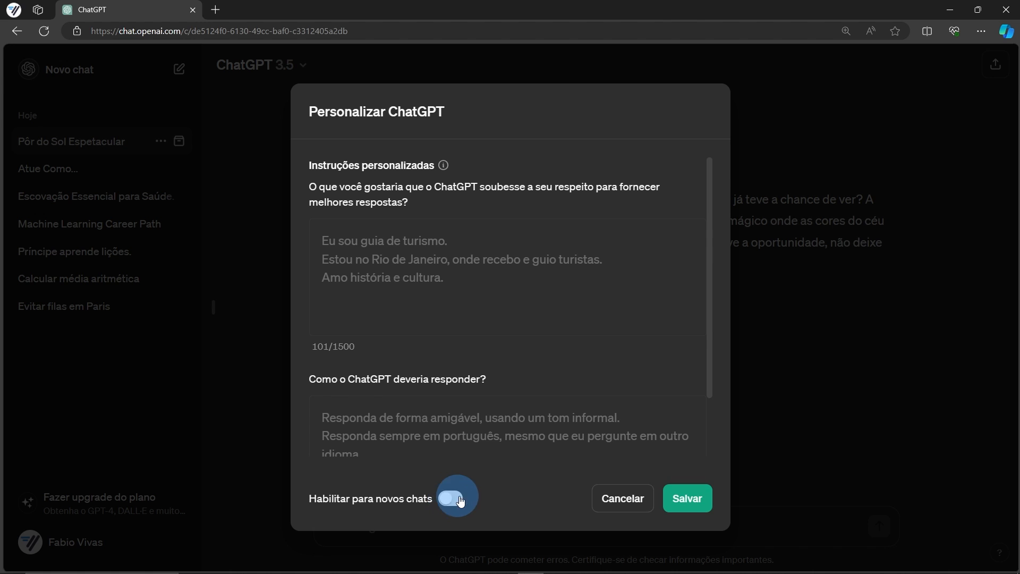
pyautogui.click(680, 497)
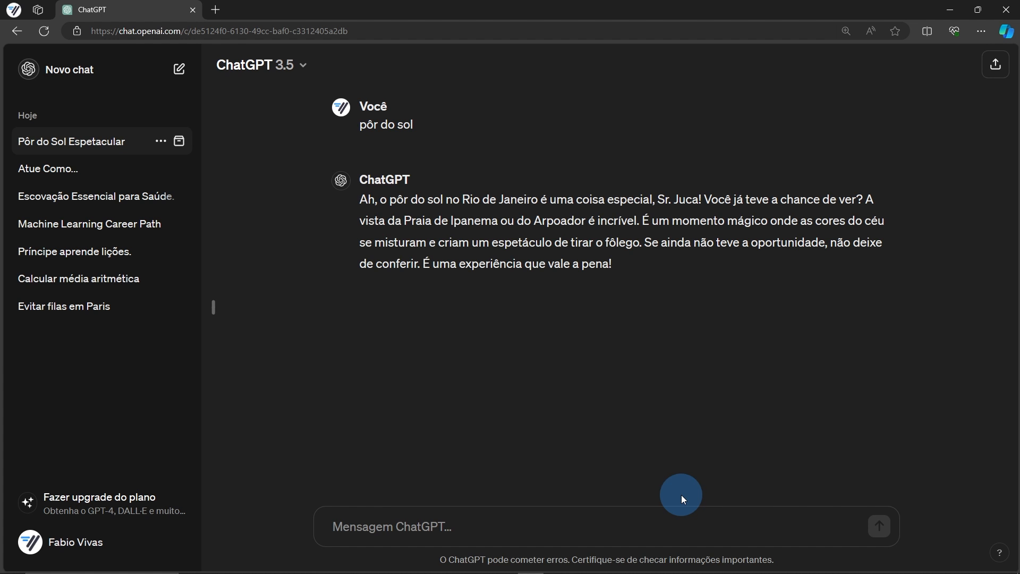
pyautogui.click(56, 77)
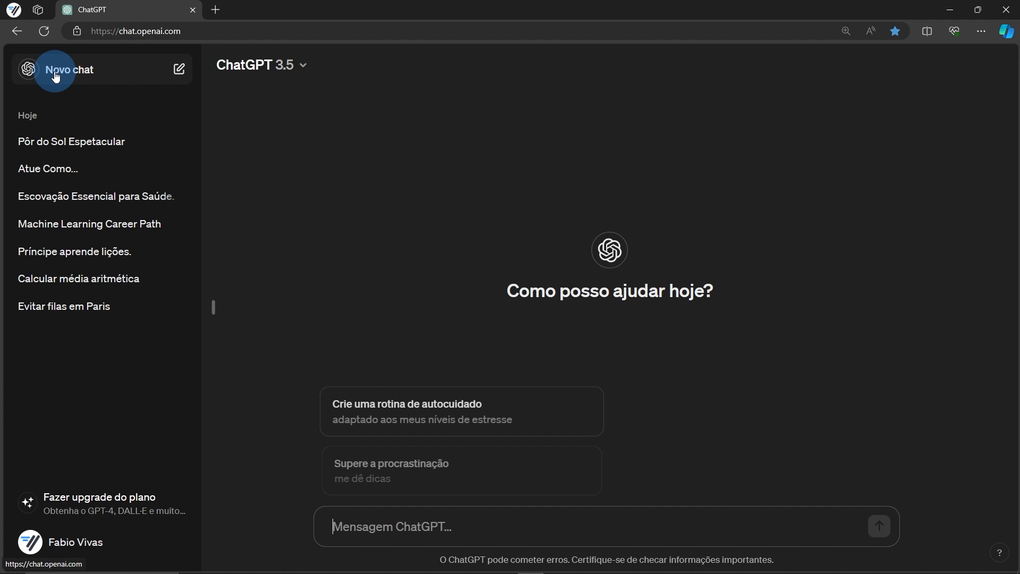
# Send 'pôr do sol' again without personalisation and scroll through the generic reply
pyautogui.click(469, 527)
pyautogui.write('pôr do sol')
pyautogui.press('Return')
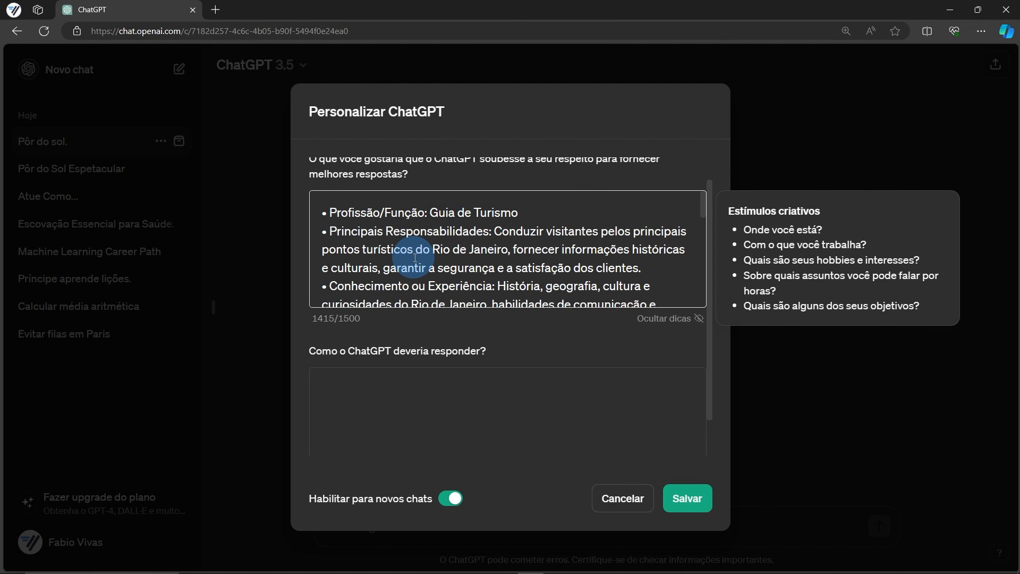
pyautogui.scroll(-3, 415, 257)
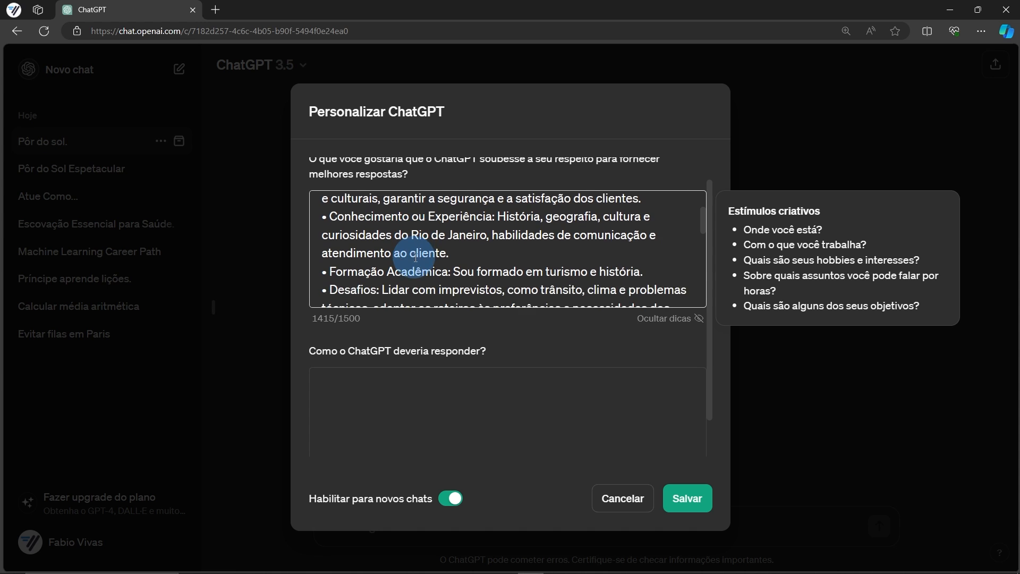
pyautogui.scroll(-3, 414, 258)
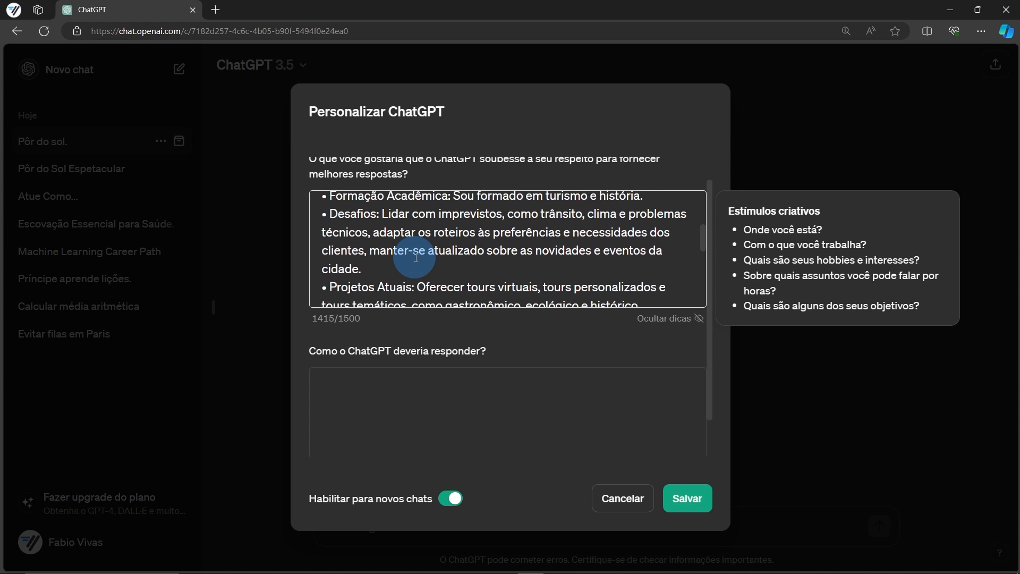
pyautogui.scroll(-3, 415, 257)
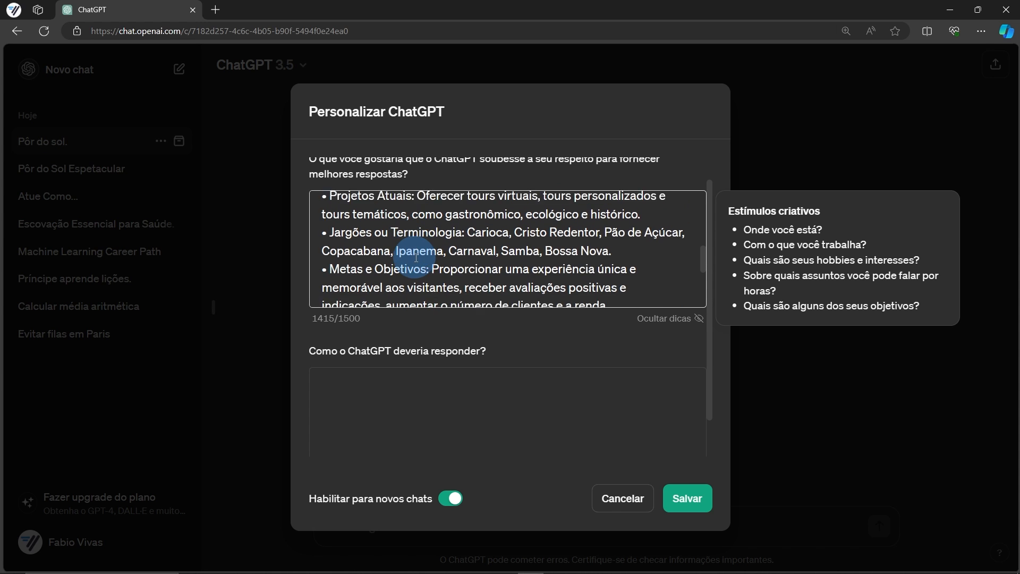
pyautogui.scroll(-3, 416, 257)
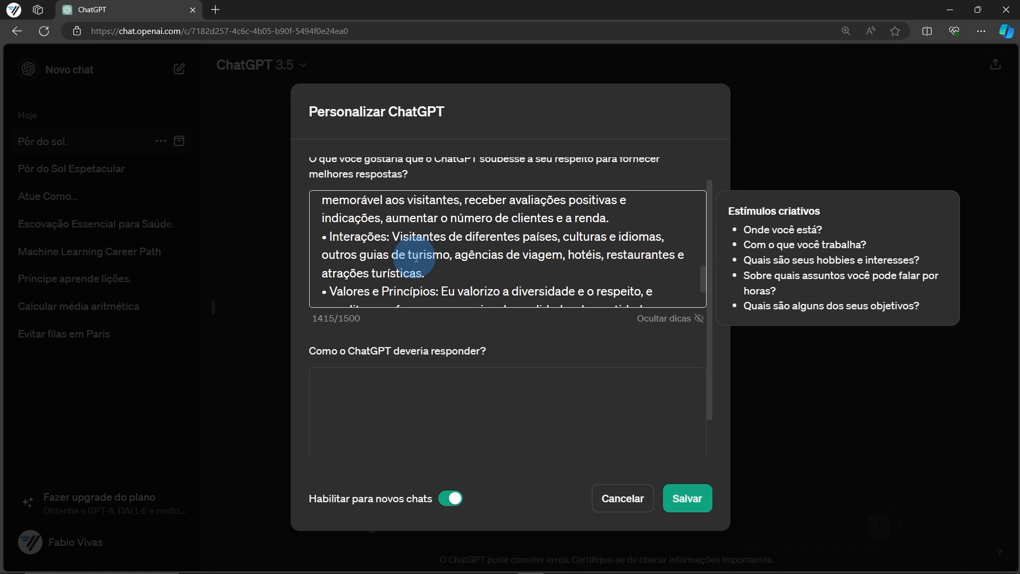
pyautogui.scroll(-2, 416, 258)
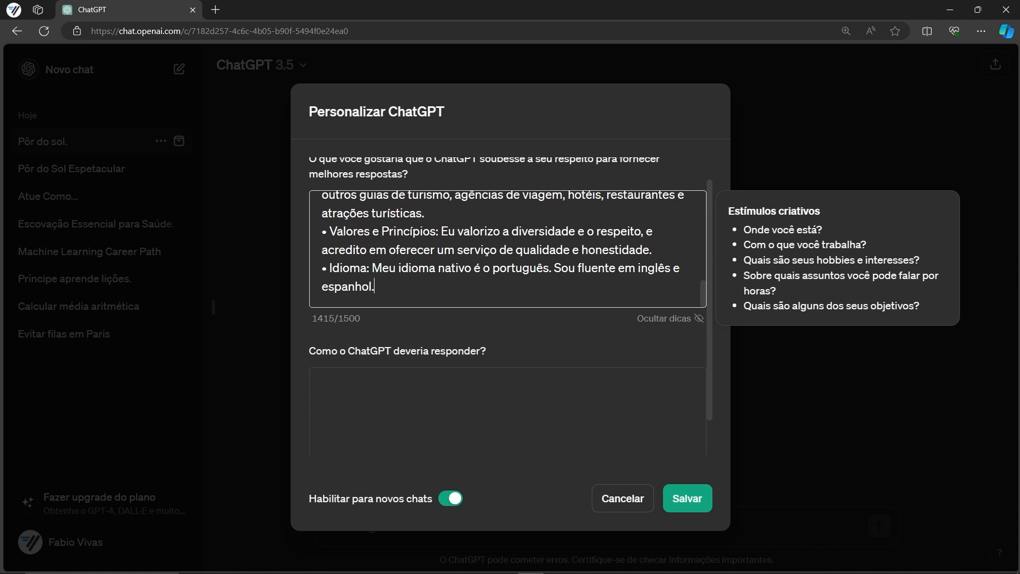
# Paste the detailed tour-guide response guidelines into the custom instructions and review them
pyautogui.hotkey('alt', 'Tab')
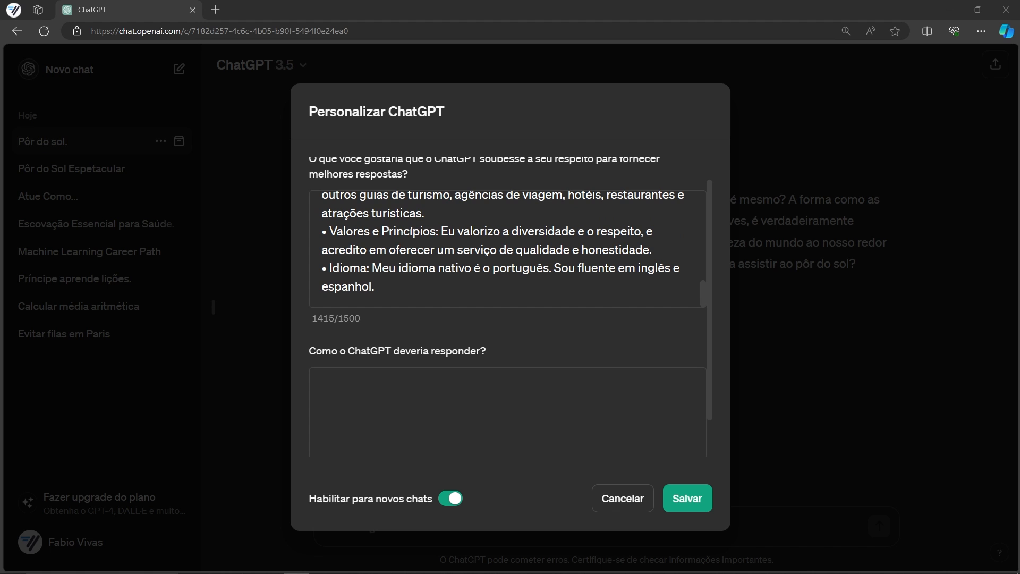
pyautogui.click(391, 395)
pyautogui.hotkey('ctrl', 'v')
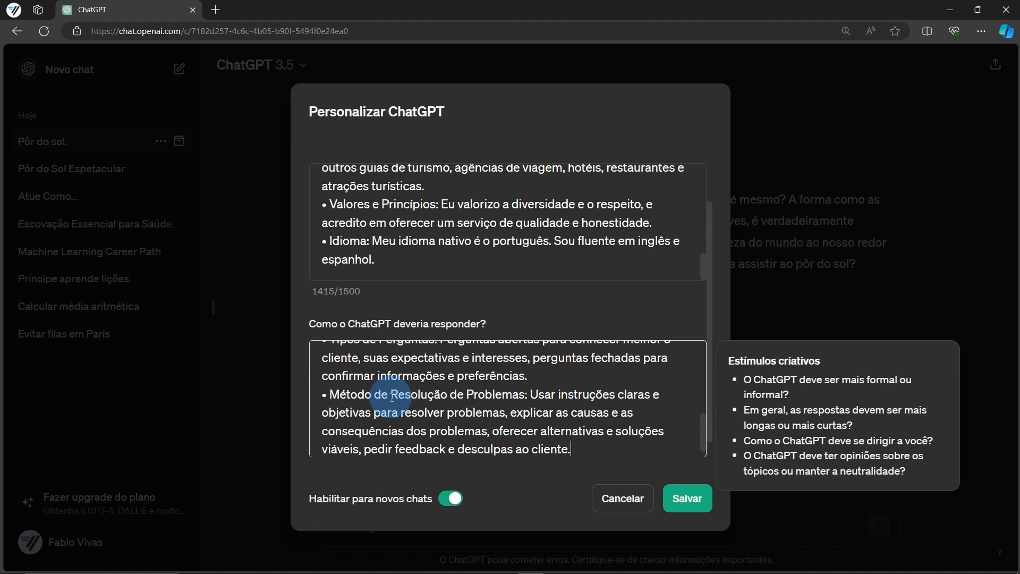
pyautogui.scroll(8, 393, 400)
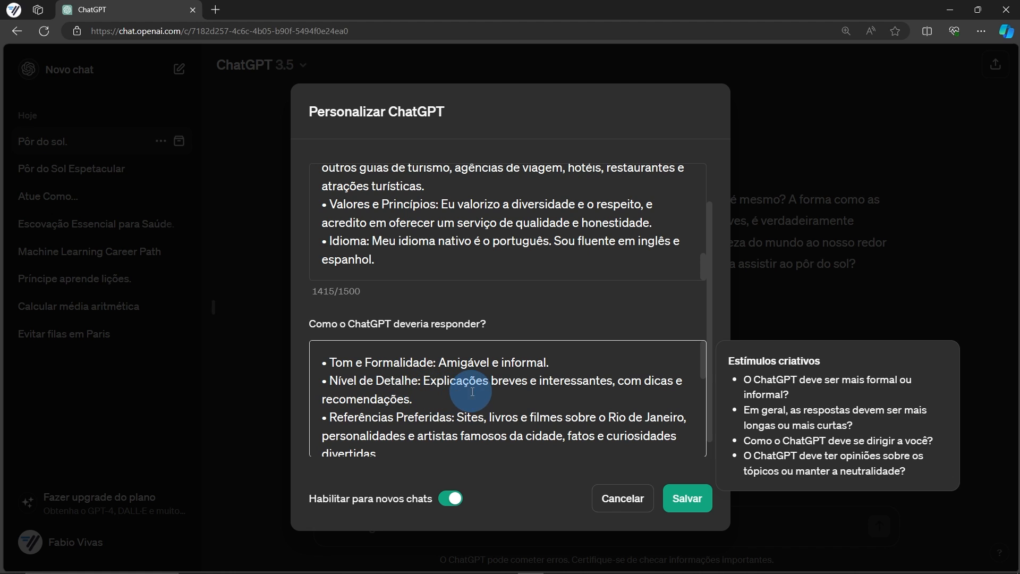
pyautogui.scroll(-3, 475, 392)
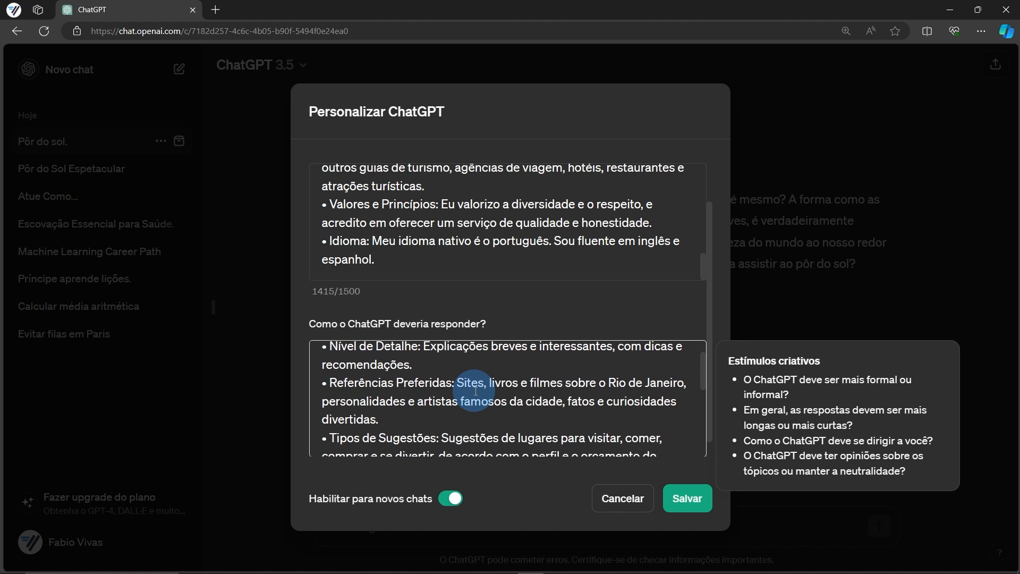
pyautogui.scroll(-3, 475, 392)
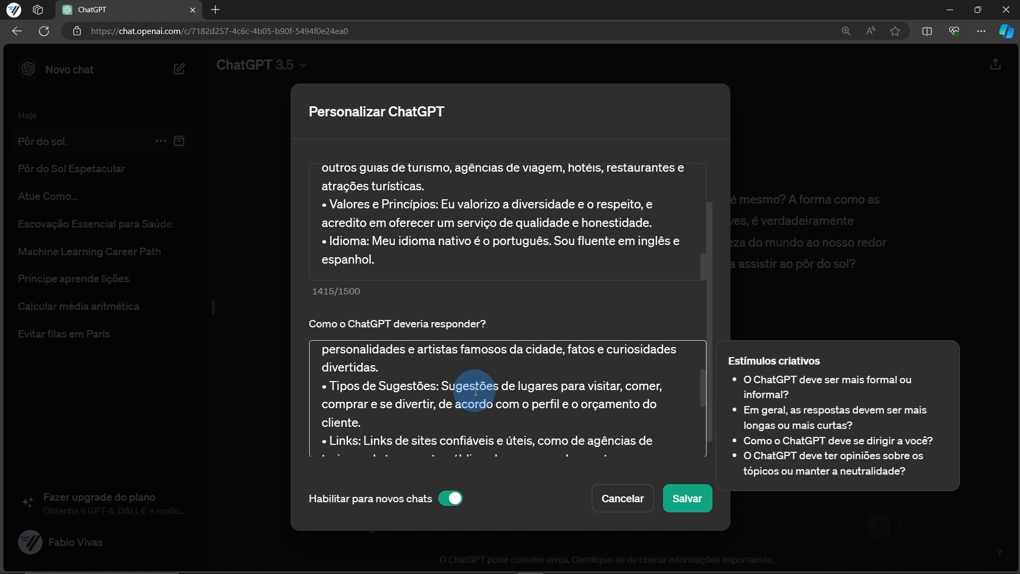
pyautogui.scroll(-3, 475, 391)
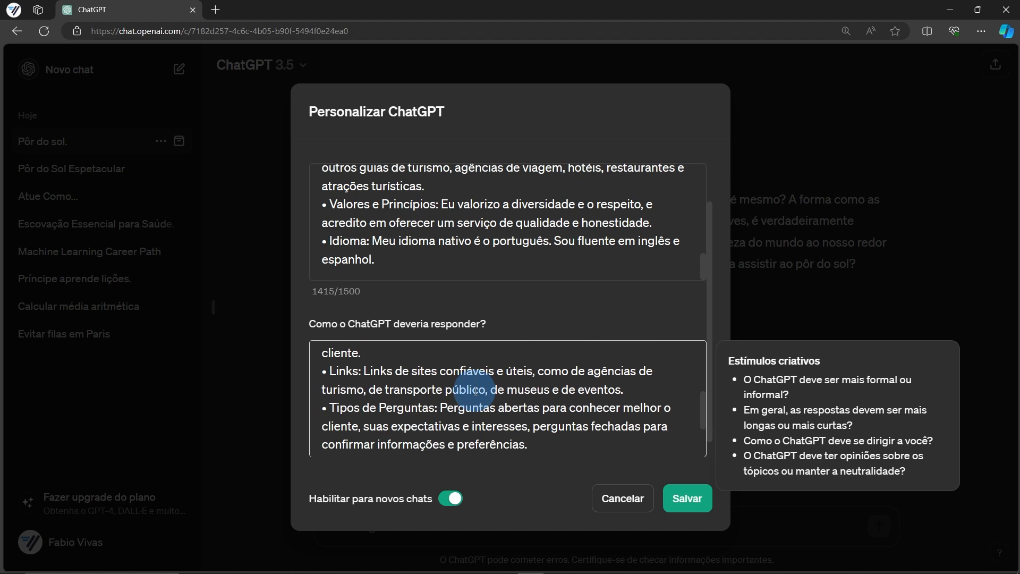
pyautogui.scroll(-3, 475, 392)
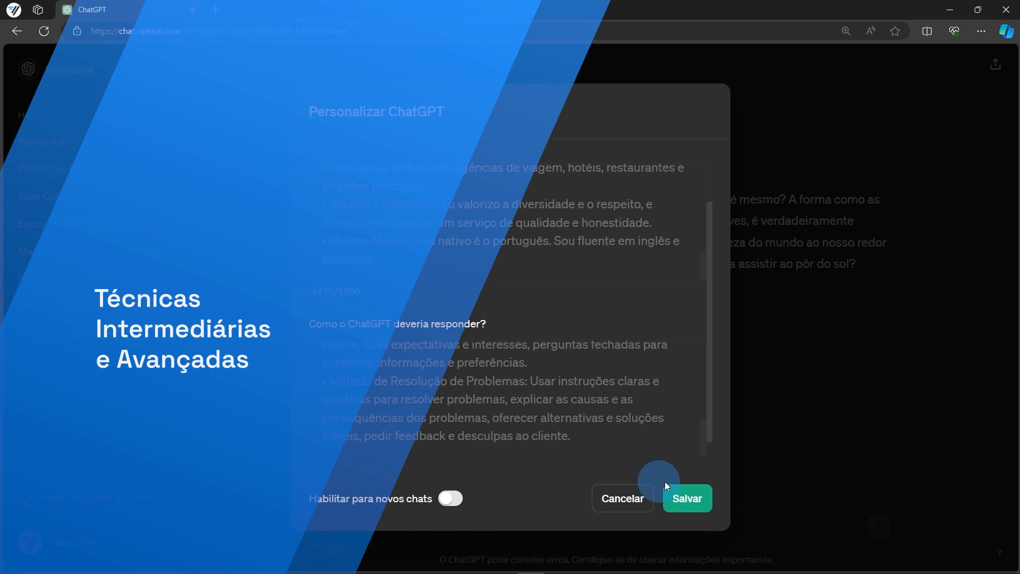
# Save the detailed tour-guide instructions and start an empty new chat ready for a prompt
pyautogui.click(670, 489)
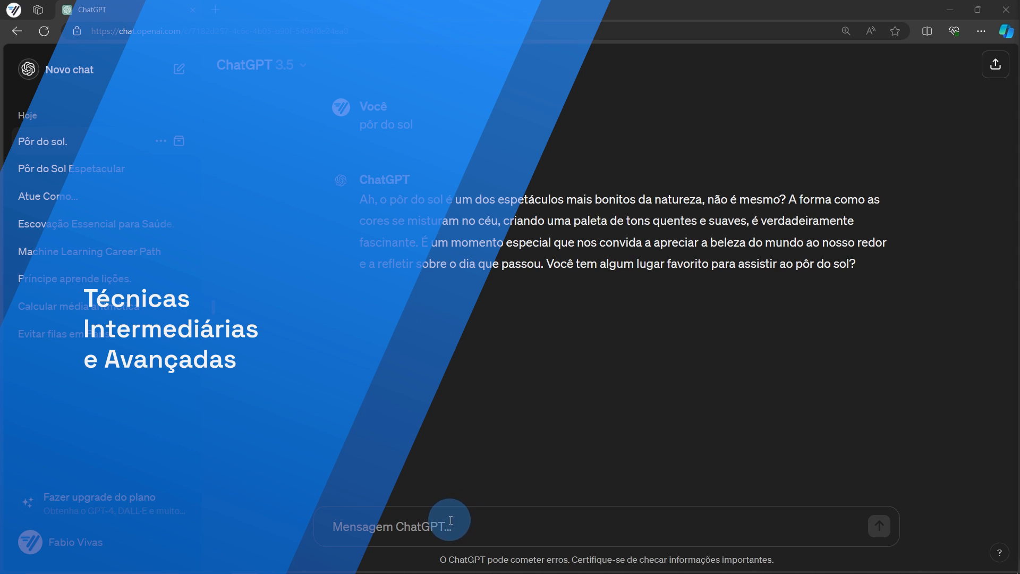
pyautogui.click(80, 70)
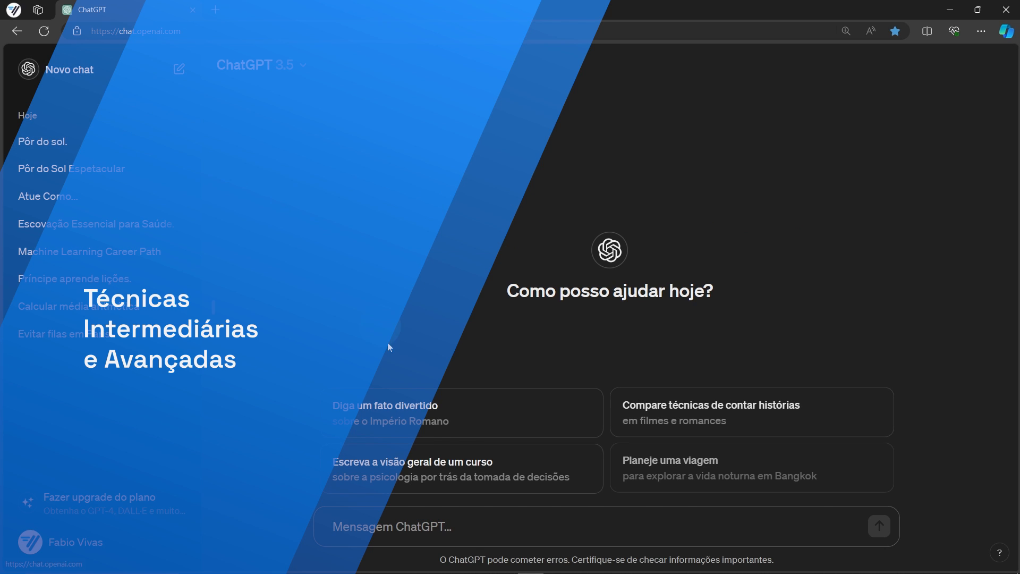
pyautogui.click(463, 530)
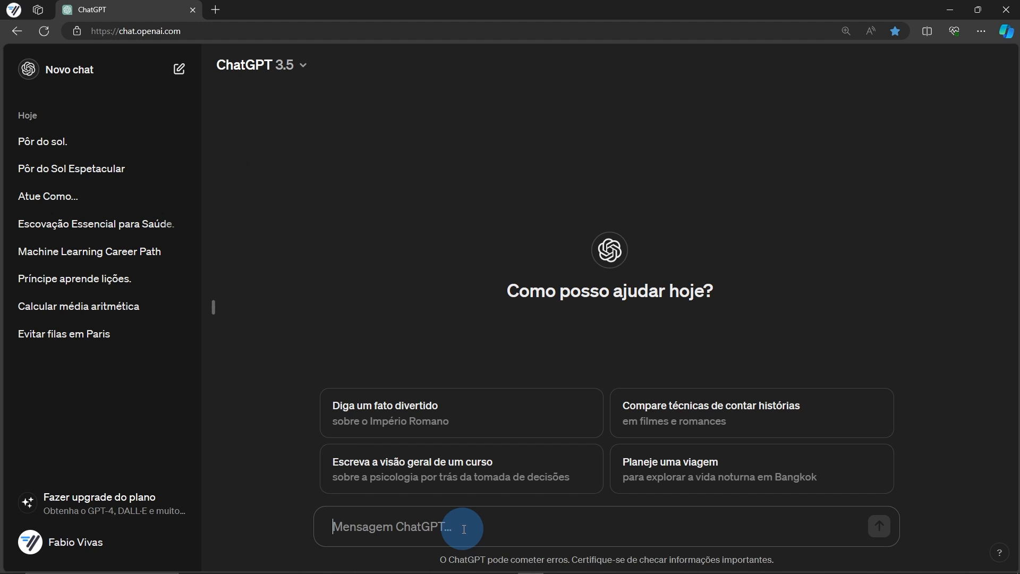
# Fill the blog-title template with 'tecnologia' and 'tendências e IA para 2024' and send it
pyautogui.write('Crie um título atraente para um blog post sobre [tema]: [tema específico]')
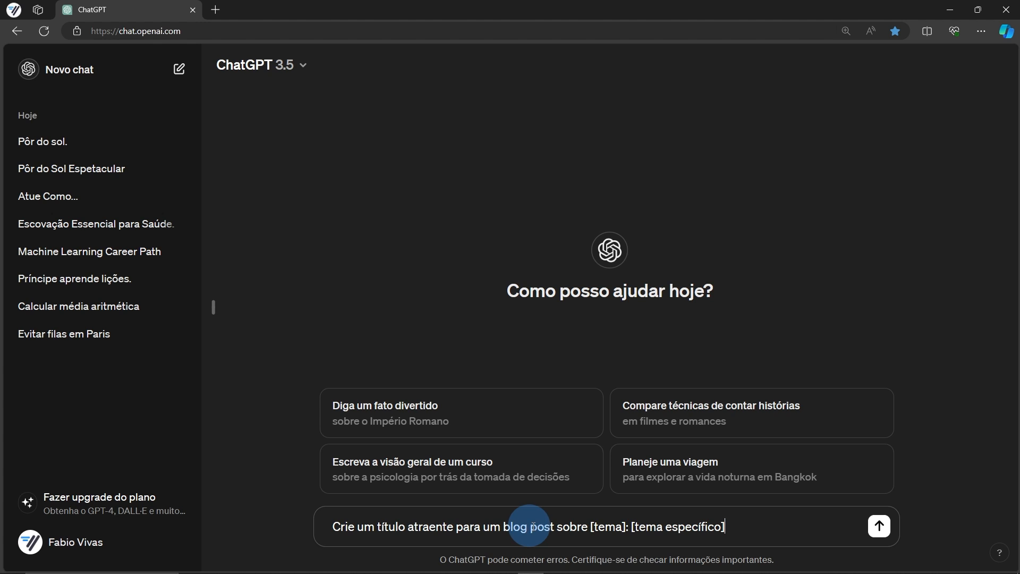
pyautogui.doubleClick(607, 526)
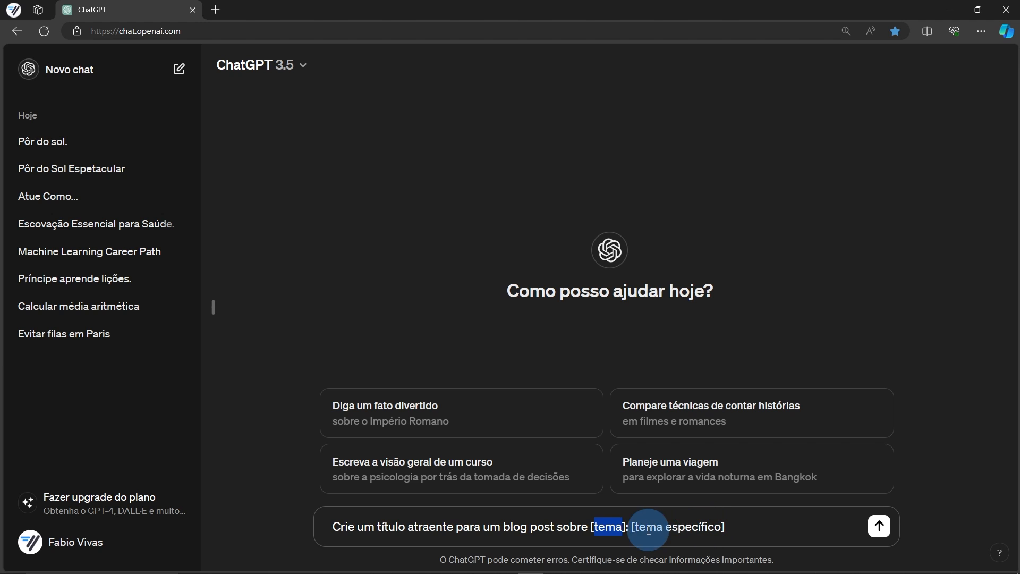
pyautogui.moveTo(639, 526); pyautogui.dragTo(718, 524)
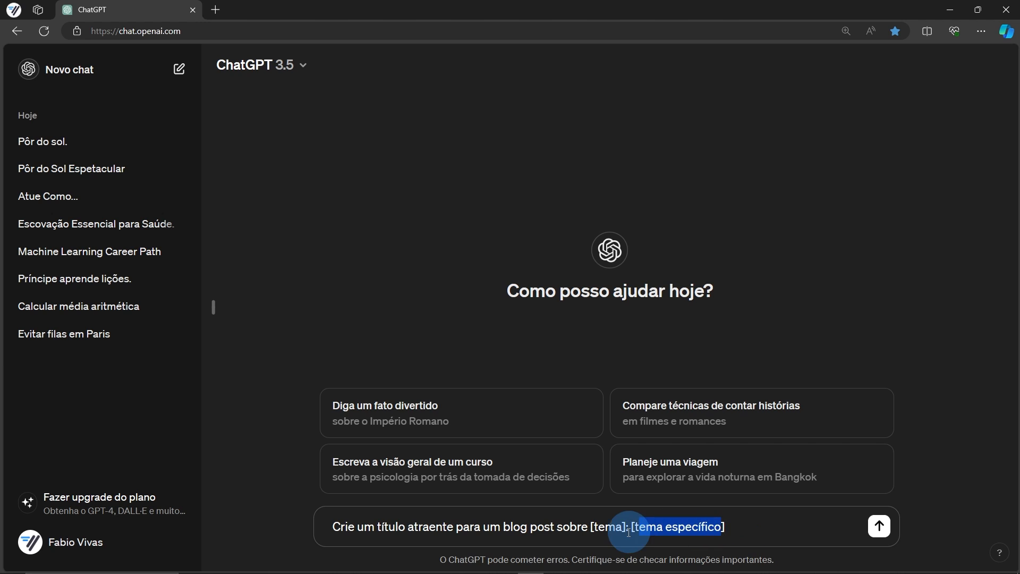
pyautogui.doubleClick(610, 524)
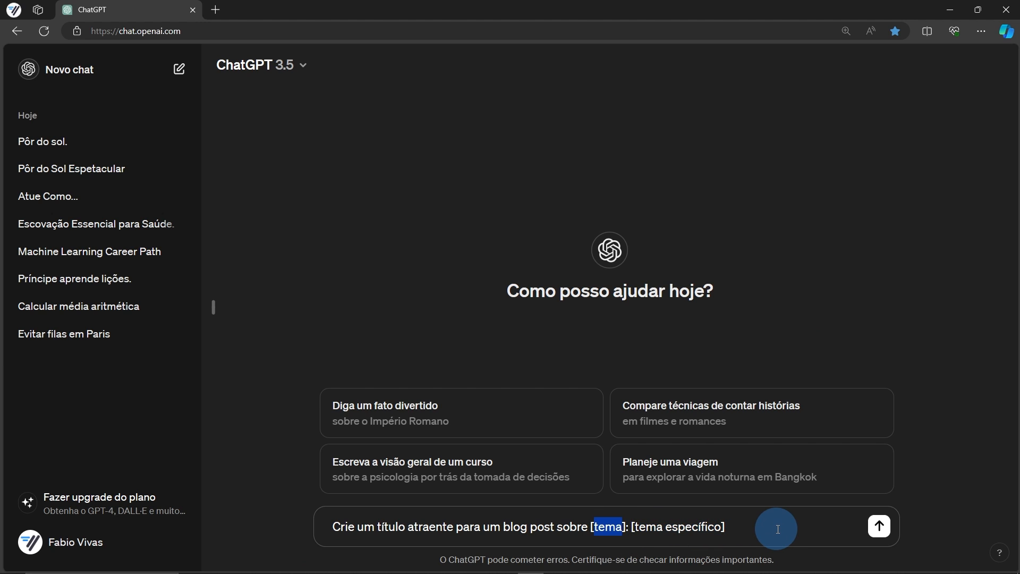
pyautogui.write('tecnologia')
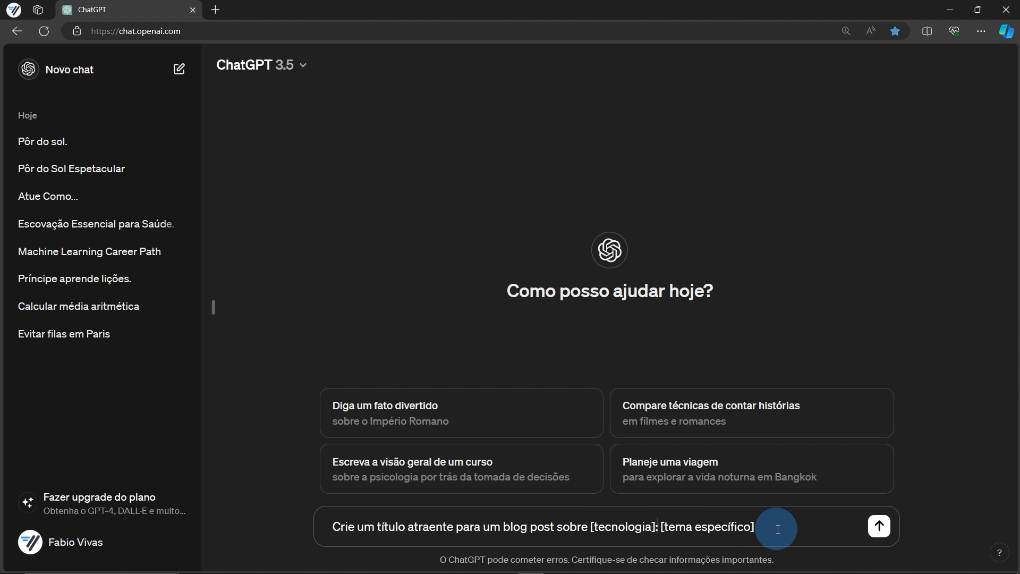
pyautogui.hotkey('ctrl', 'shift', 'Right')
pyautogui.hotkey('ctrl', 'shift', 'Right')
pyautogui.write('tendências de IA par')
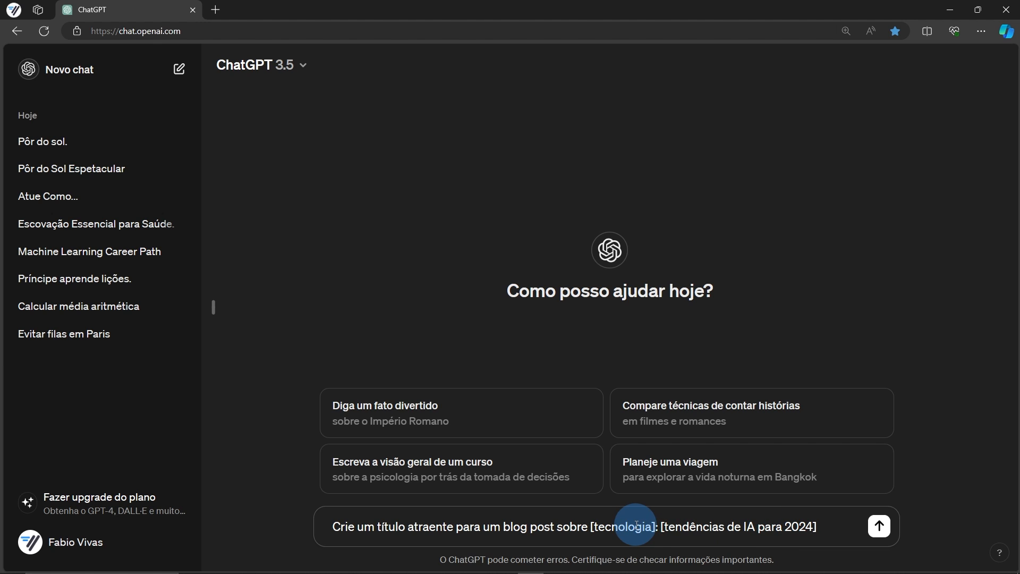
pyautogui.press('Return')
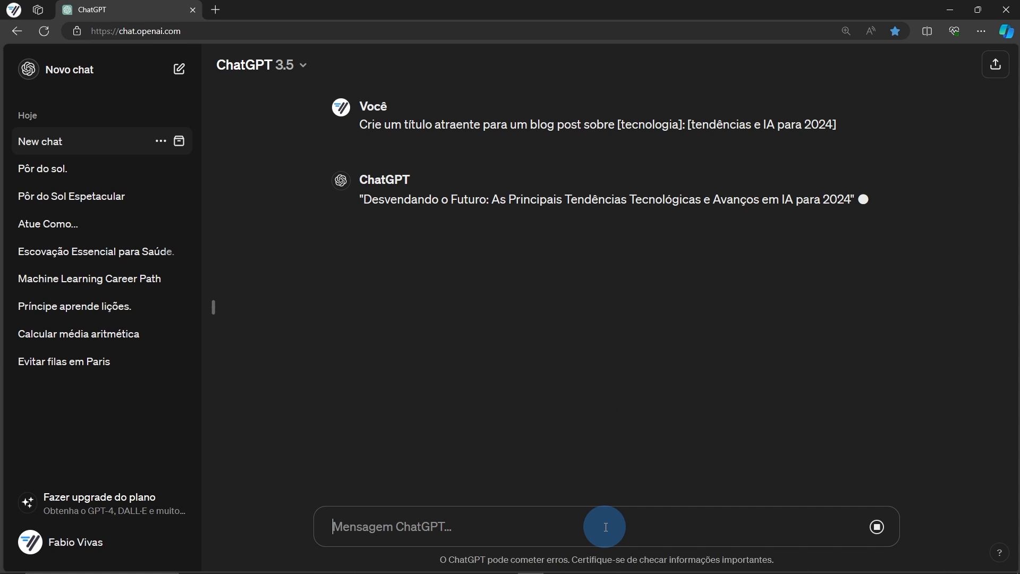
# Fill the template again with 'saúde' and 'benefícios da hidratação' and send it
pyautogui.write('Crie um título atraente para um blog post sobre [nicho]: [tema específico]')
pyautogui.doubleClick(605, 527)
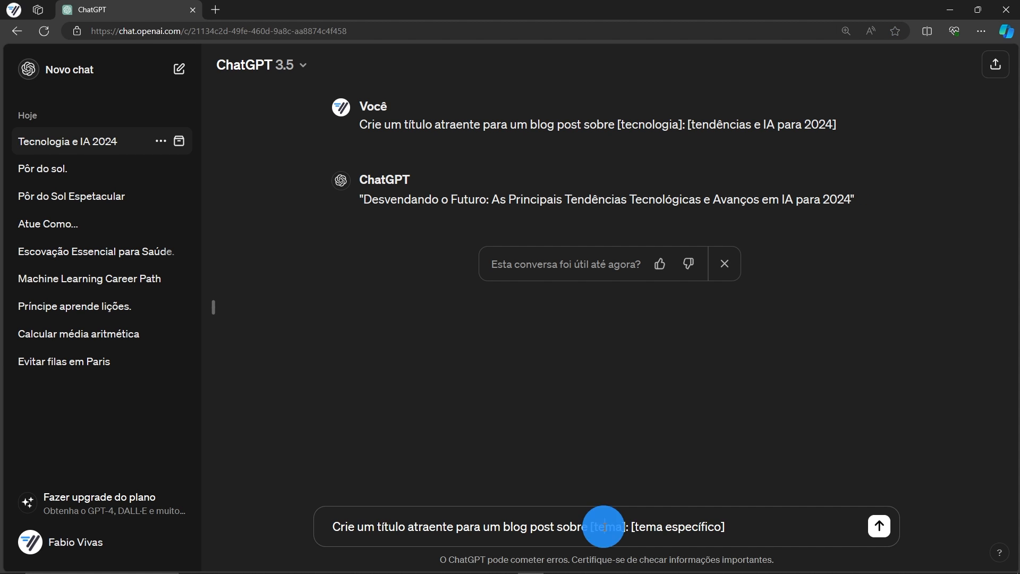
pyautogui.write('saúde')
pyautogui.press('Right')
pyautogui.hotkey('ctrl', 'shift', 'Right')
pyautogui.hotkey('ctrl', 'shift', 'Right')
pyautogui.write('b')
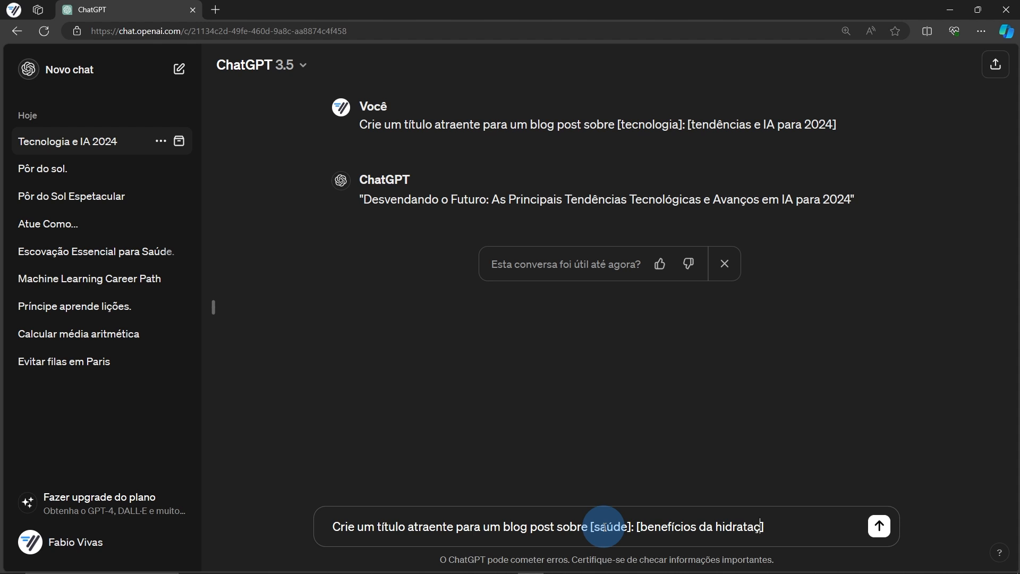
pyautogui.press('Return')
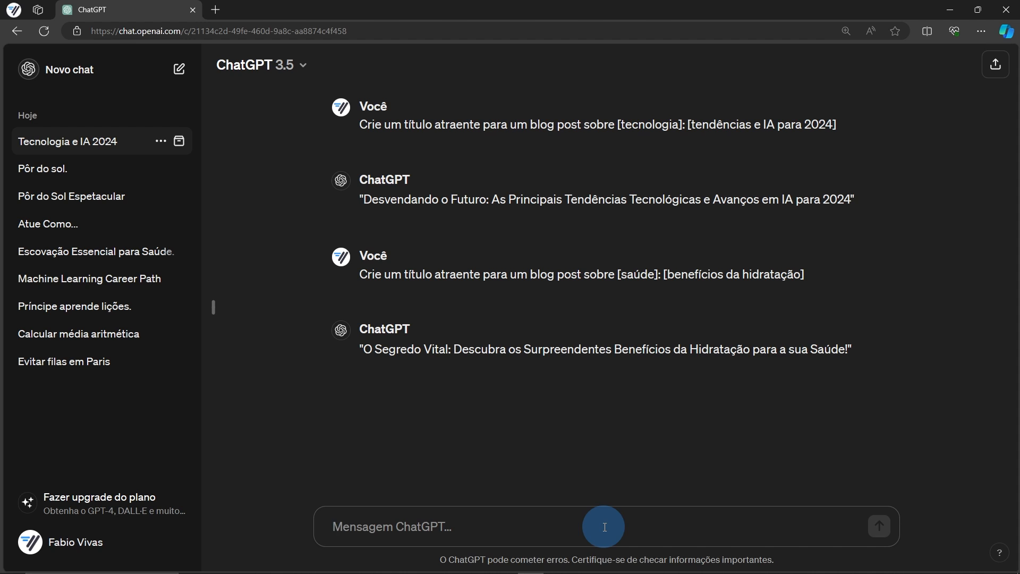
# Rename the Tecnologia e IA 2024 chat to 'Tecnicas de Engenharia de Prompt'
pyautogui.click(160, 140)
pyautogui.click(202, 201)
pyautogui.write('Te')
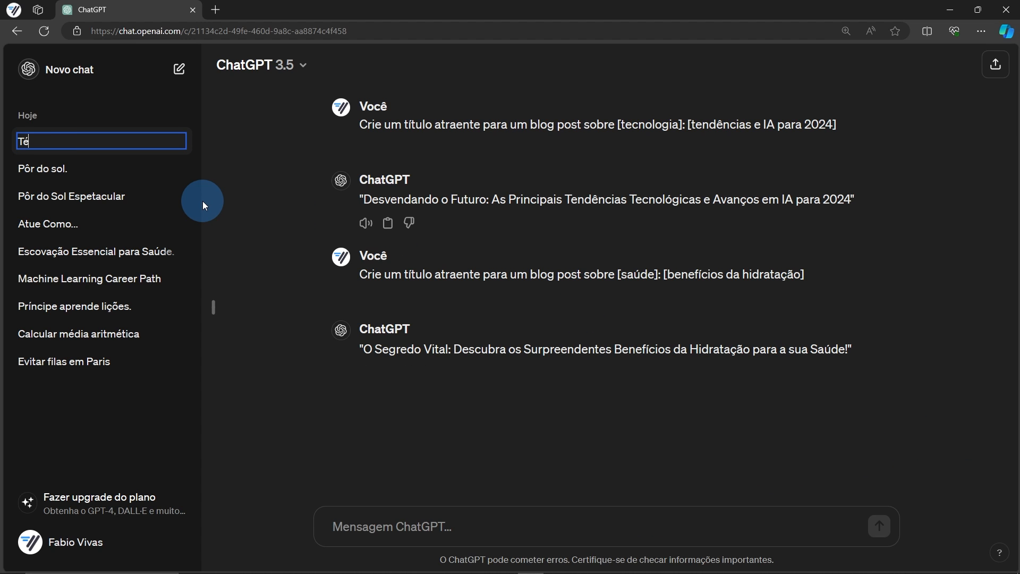
pyautogui.write('cnicas de Engenharia de Pro')
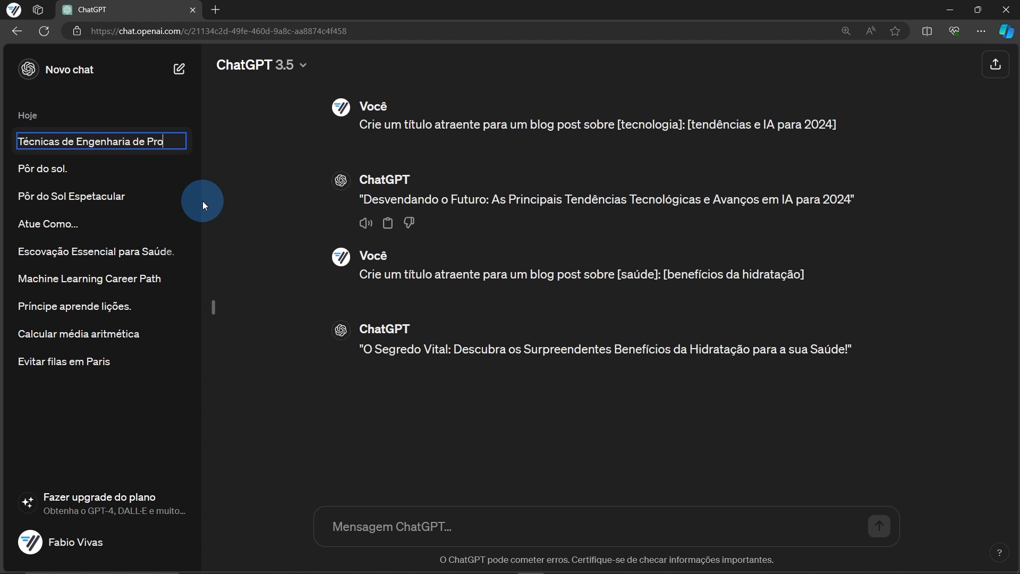
pyautogui.press('Return')
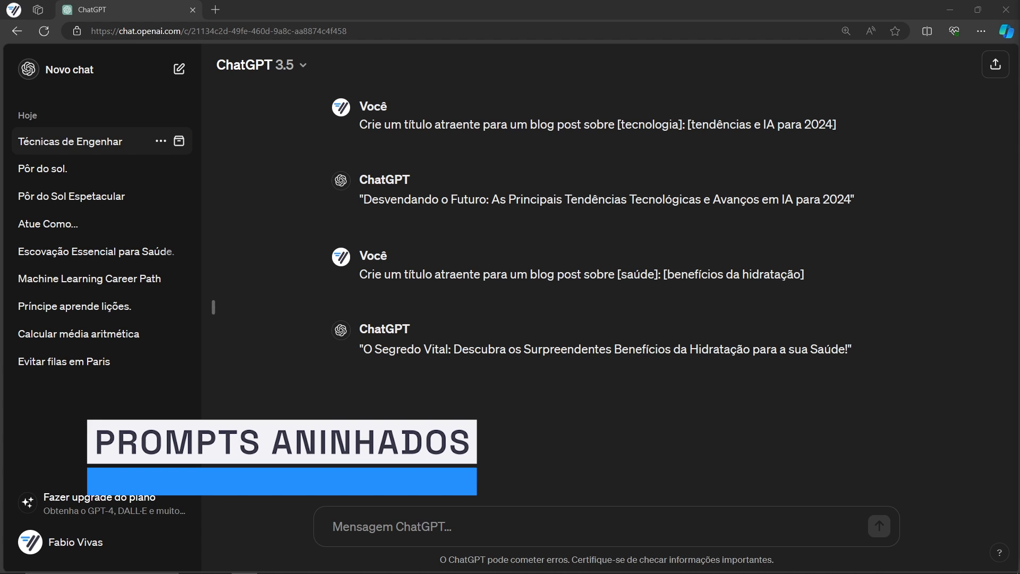
# Send the two-step diet and mental well-being prompt, then its extended three-step version
pyautogui.click(461, 523)
pyautogui.write('Primeiro, descreva como uma dieta balanceada influencia o bem-estar mental. Em seguida, forneça exemplos de alimentos que promovem uma boa saúde mental.')
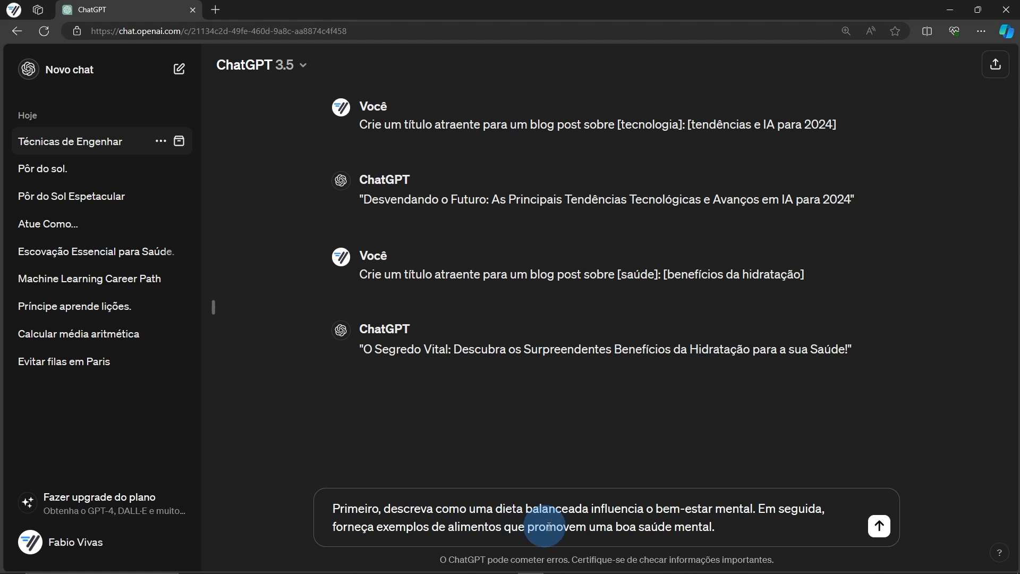
pyautogui.click(878, 529)
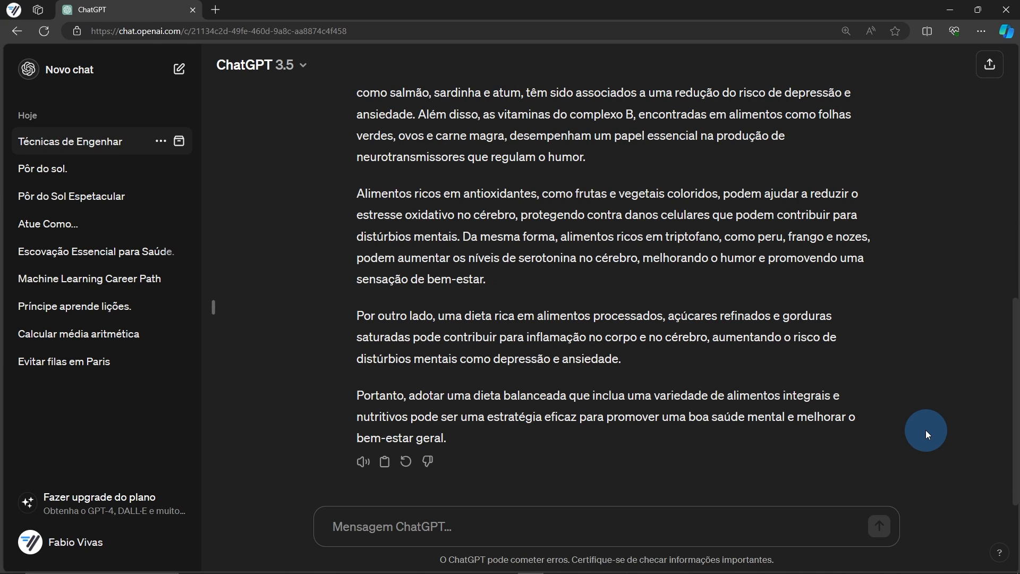
pyautogui.click(496, 522)
pyautogui.write('Primeiro, descreva como uma dieta balanceada influencia o bem-estar mental. Em seguida, forneça exemplos de alimentos que promovem uma boa saúde mental. Para finalizar, escreve um parágrafo incentivando a adoção de uma dieta saudável.')
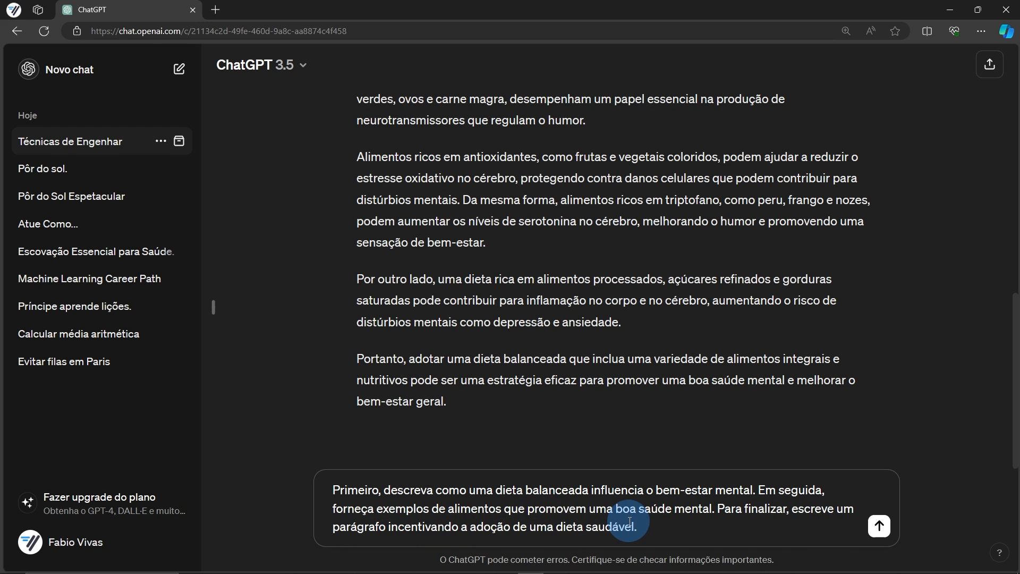
pyautogui.click(880, 528)
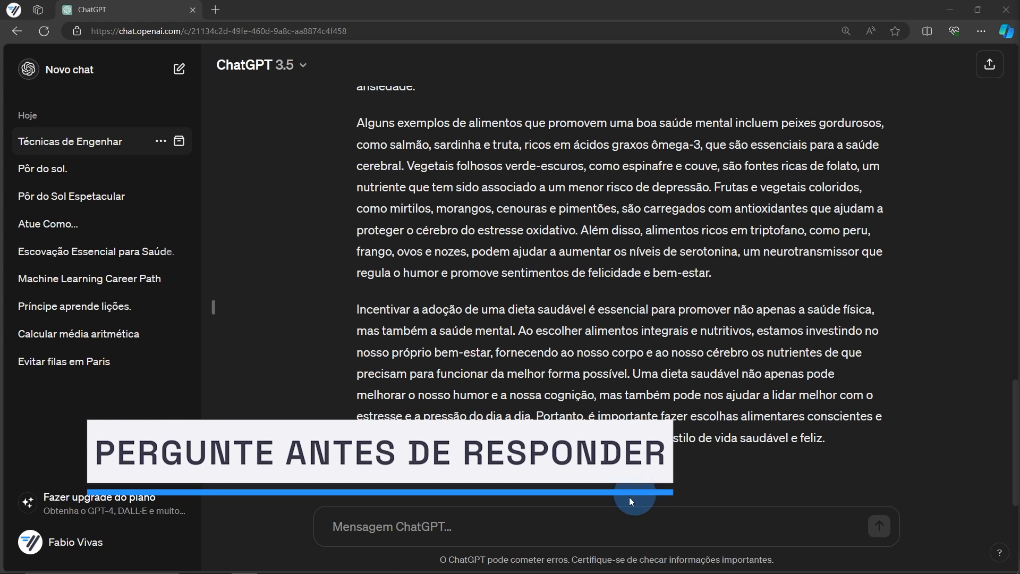
# Send the Lisbon itinerary prompt asking ChatGPT to question you first, and read its questions
pyautogui.click(577, 523)
pyautogui.write('Estou planejando uma viagem para Lisboa, em Portugal, e gostaria de sugestões para elaborar meu roteiro. Antes de responder, me faça perguntas que sejam relevantes e úteis para que você sugira um roteiro adequado')
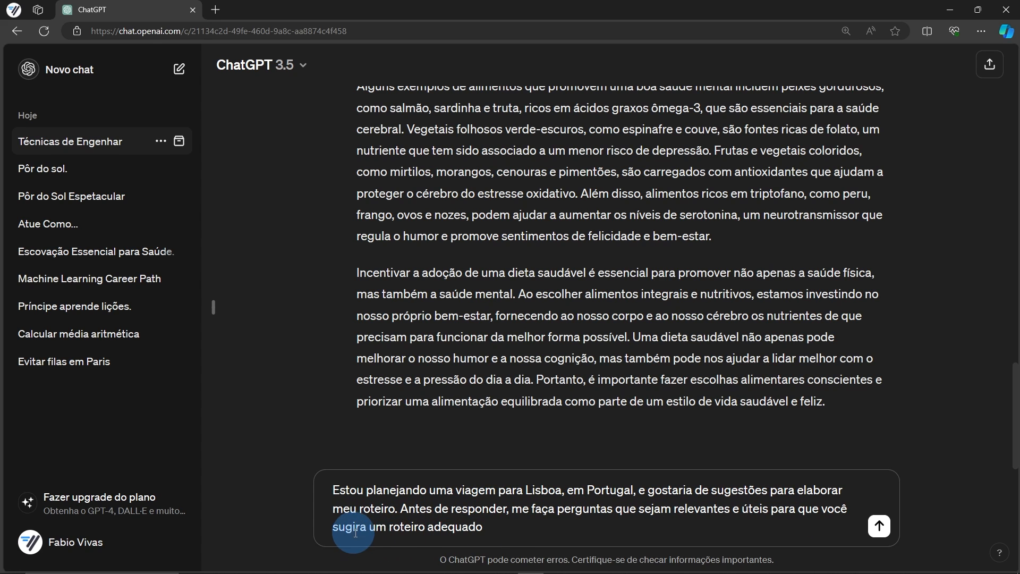
pyautogui.click(880, 526)
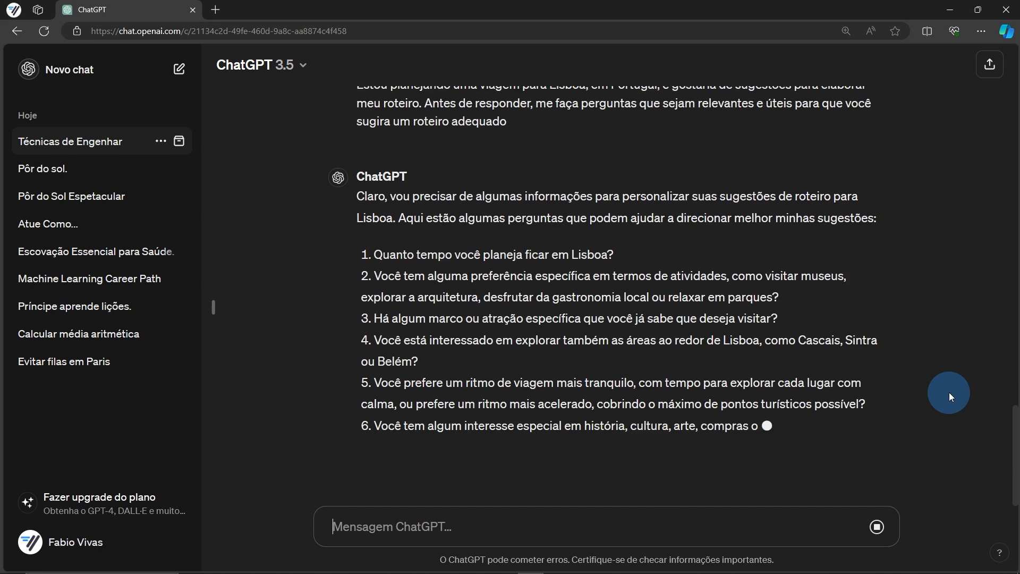
pyautogui.scroll(1, 733, 351)
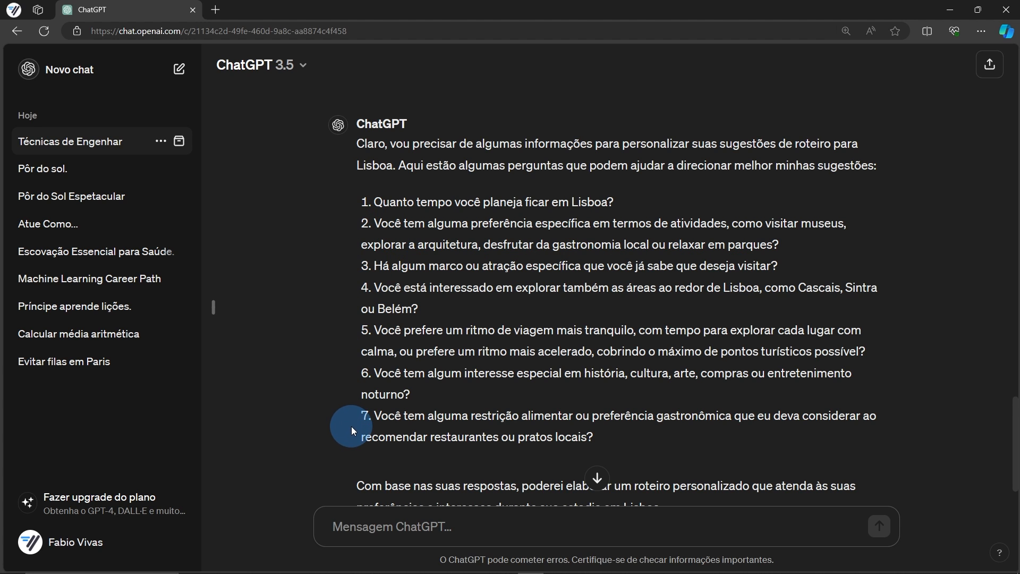
pyautogui.scroll(-3, 351, 425)
# Draft numbered answers '1. 5 dias' and '2. Gosto de museus', then delete them
pyautogui.click(377, 524)
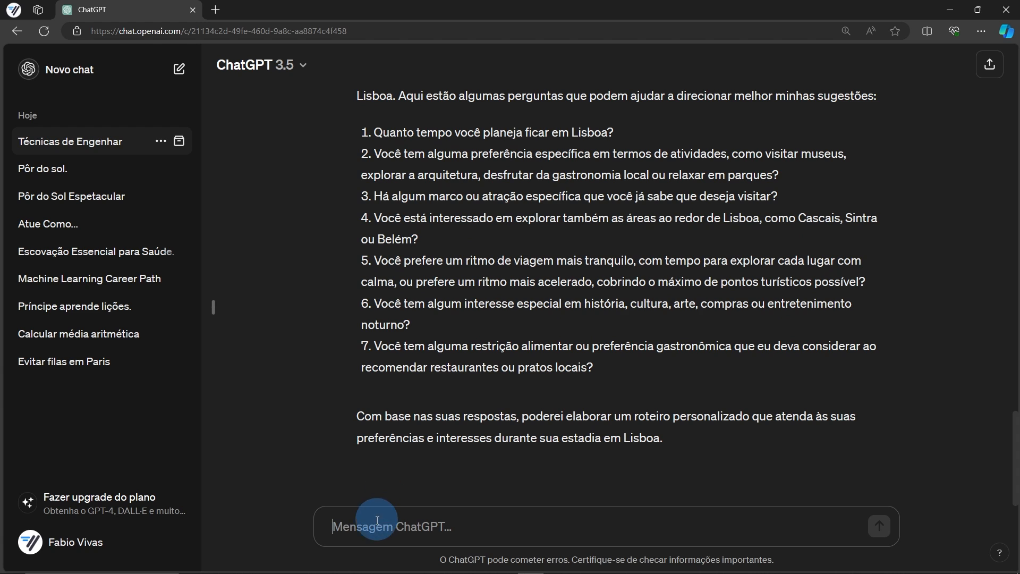
pyautogui.write('1')
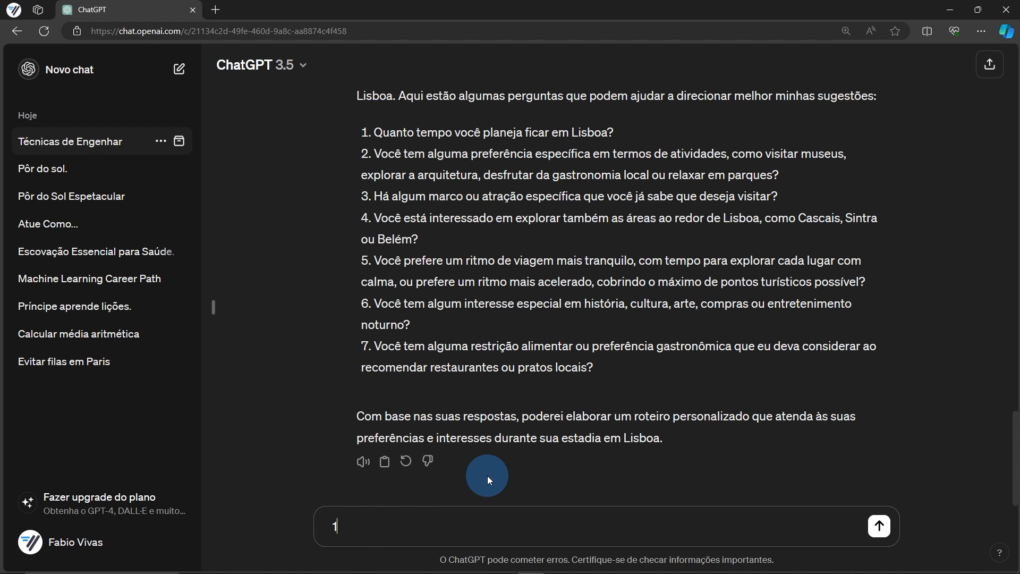
pyautogui.write('. 5 dias')
pyautogui.hotkey('shift', 'Return')
pyautogui.write('2.')
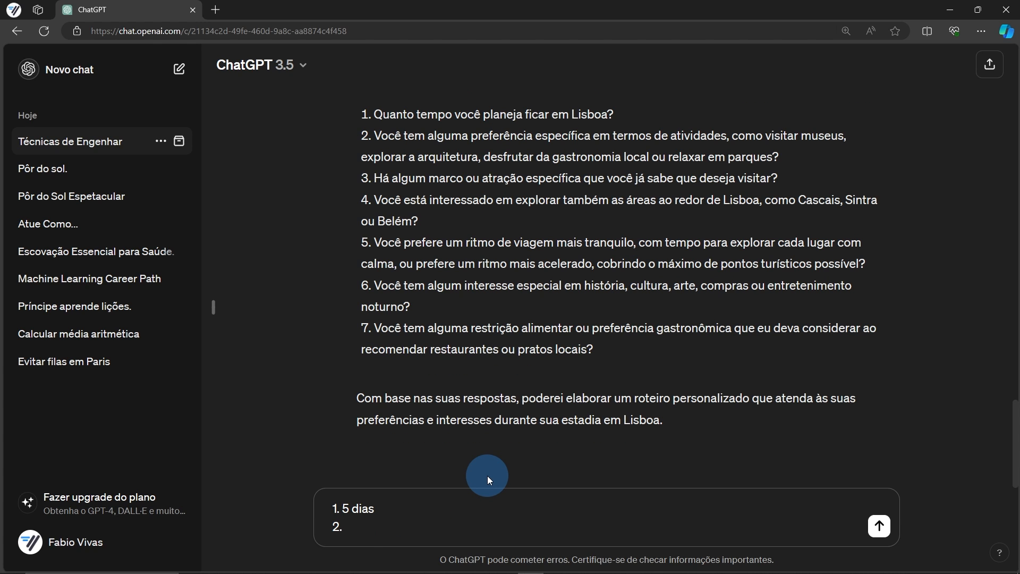
pyautogui.write(' Gosto de museus')
pyautogui.hotkey('shift', 'Return')
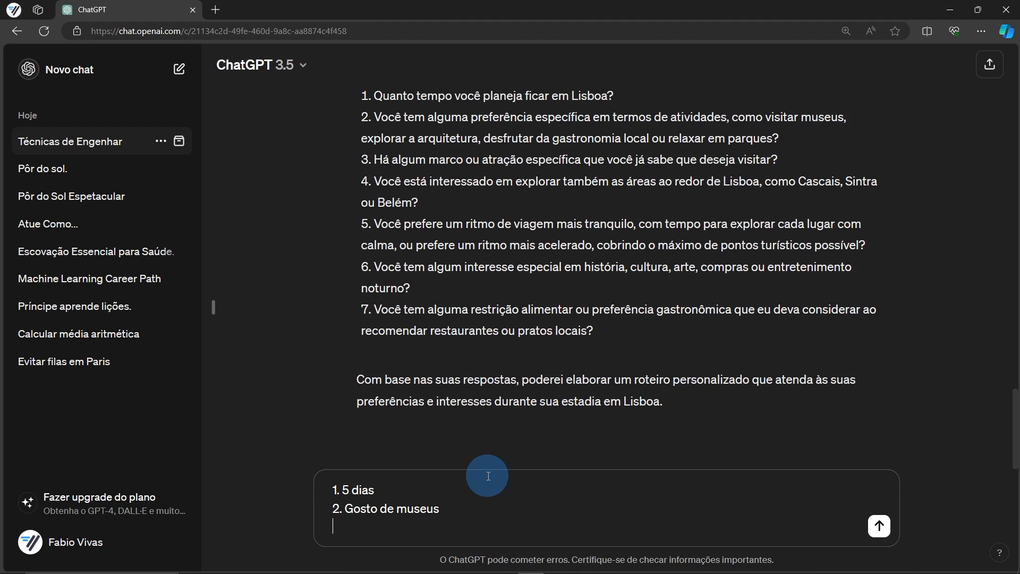
pyautogui.write('3. ...')
pyautogui.moveTo(488, 476); pyautogui.dragTo(353, 529)
pyautogui.press('BackSpace')
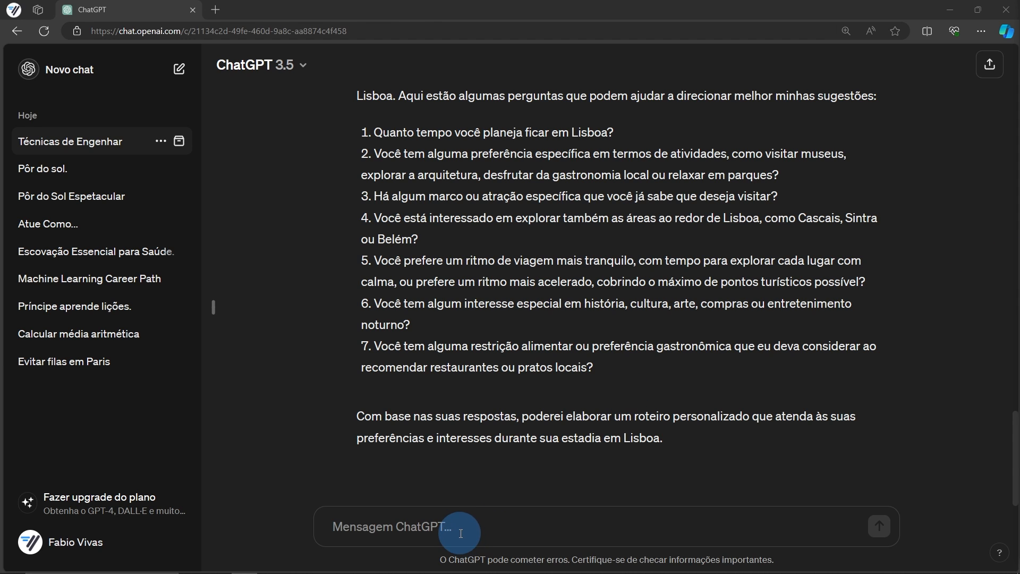
# Send the carrot-cake recipe asking which prompt produced it, with a blank line before the question
pyautogui.click(564, 523)
pyautogui.hotkey('ctrl', 'v')
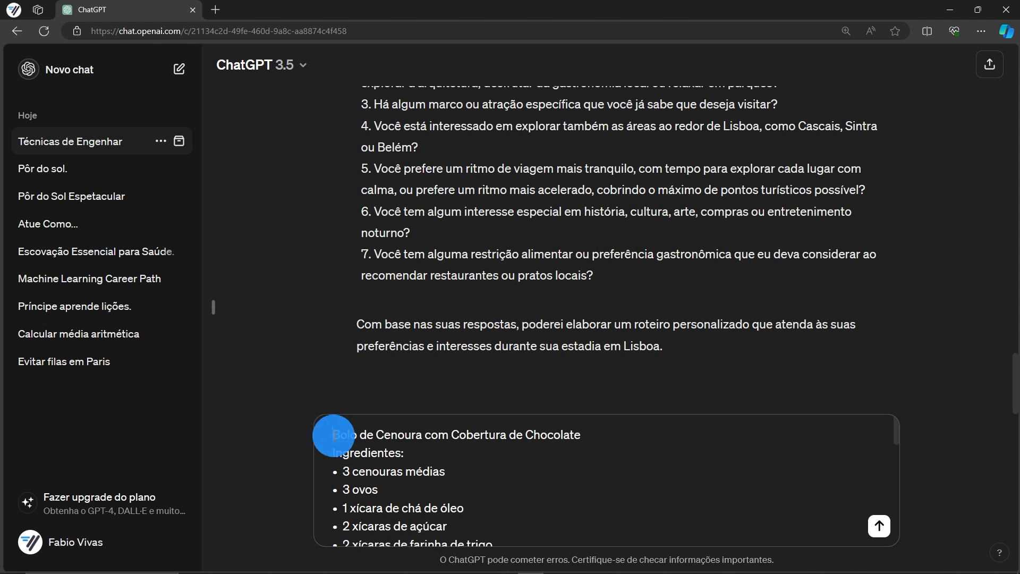
pyautogui.scroll(-2, 455, 444)
pyautogui.moveTo(330, 503); pyautogui.dragTo(464, 503)
pyautogui.scroll(-3, 425, 494)
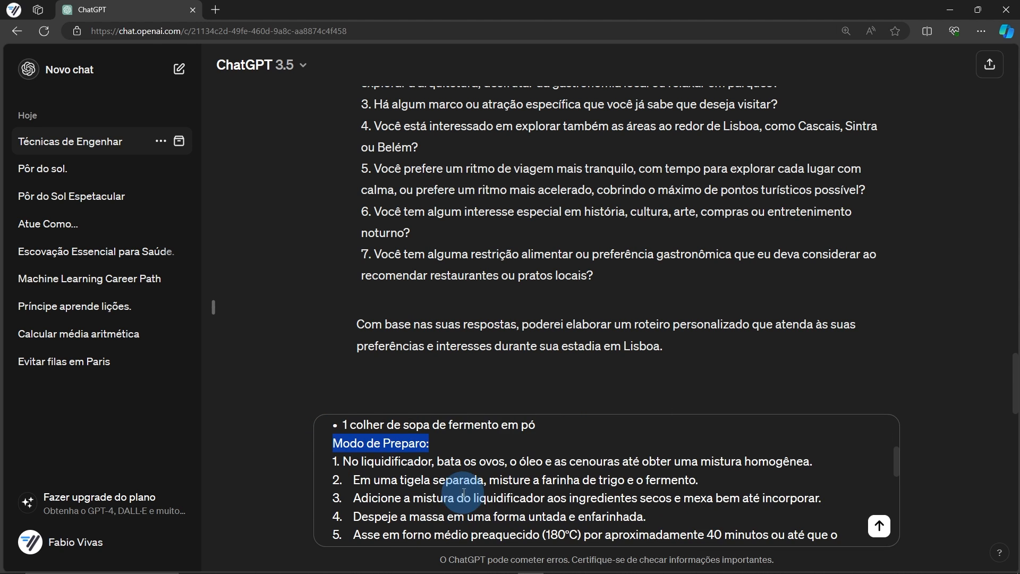
pyautogui.moveTo(333, 471); pyautogui.dragTo(494, 471)
pyautogui.scroll(-3, 340, 457)
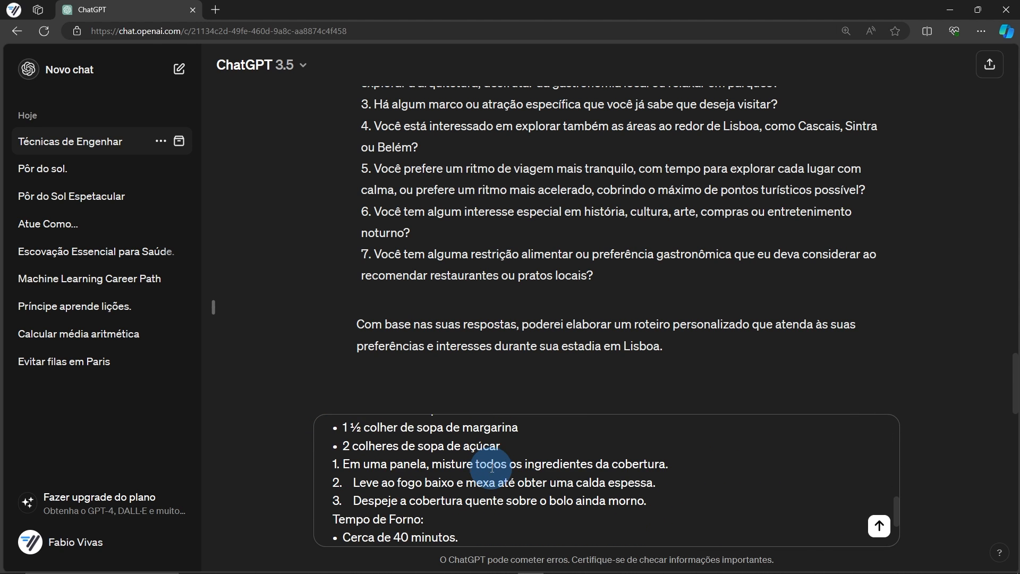
pyautogui.moveTo(333, 459); pyautogui.dragTo(424, 460)
pyautogui.scroll(-1, 378, 486)
pyautogui.moveTo(333, 477); pyautogui.dragTo(452, 472)
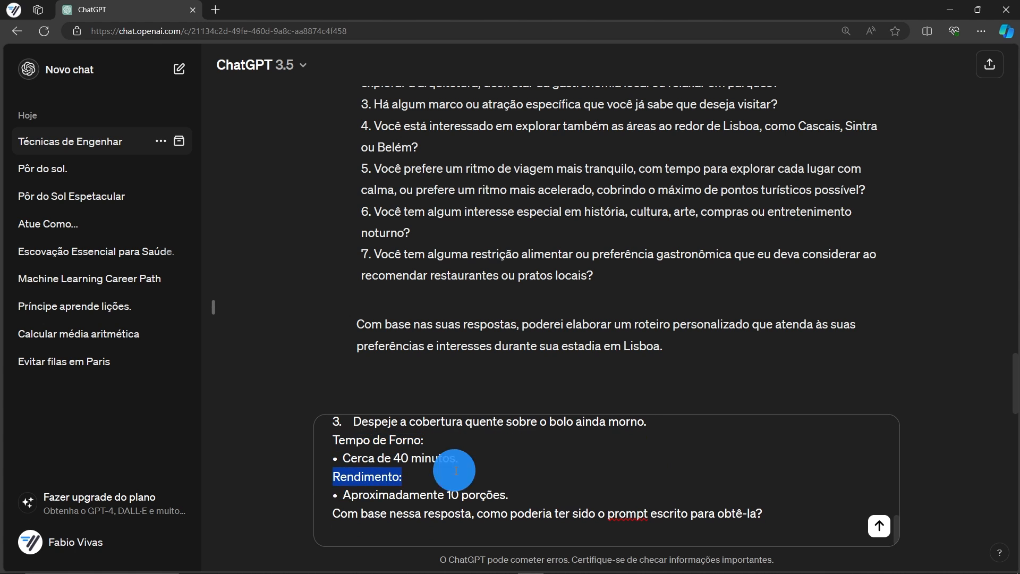
pyautogui.click(519, 497)
pyautogui.hotkey('shift', 'Return')
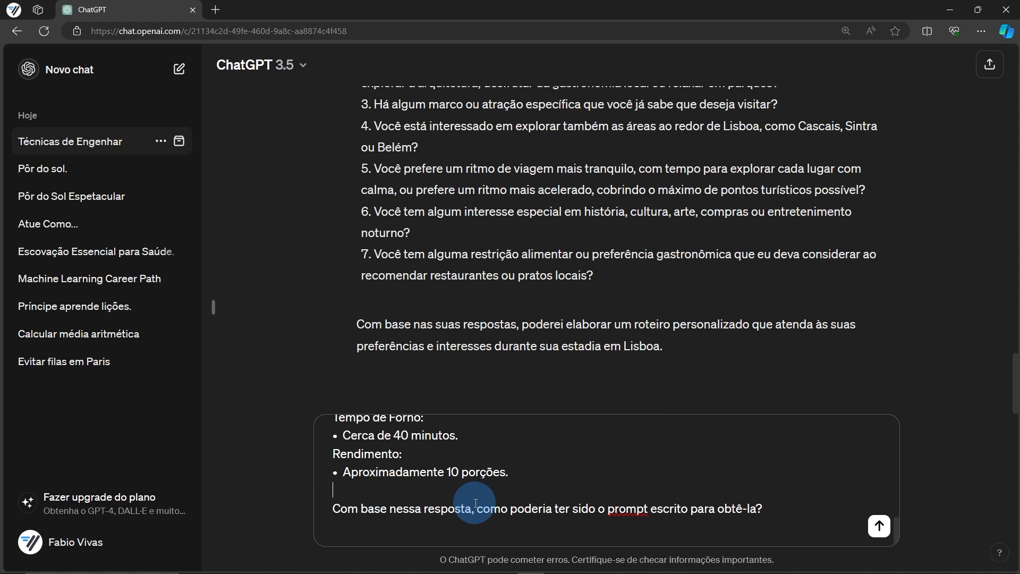
pyautogui.click(879, 526)
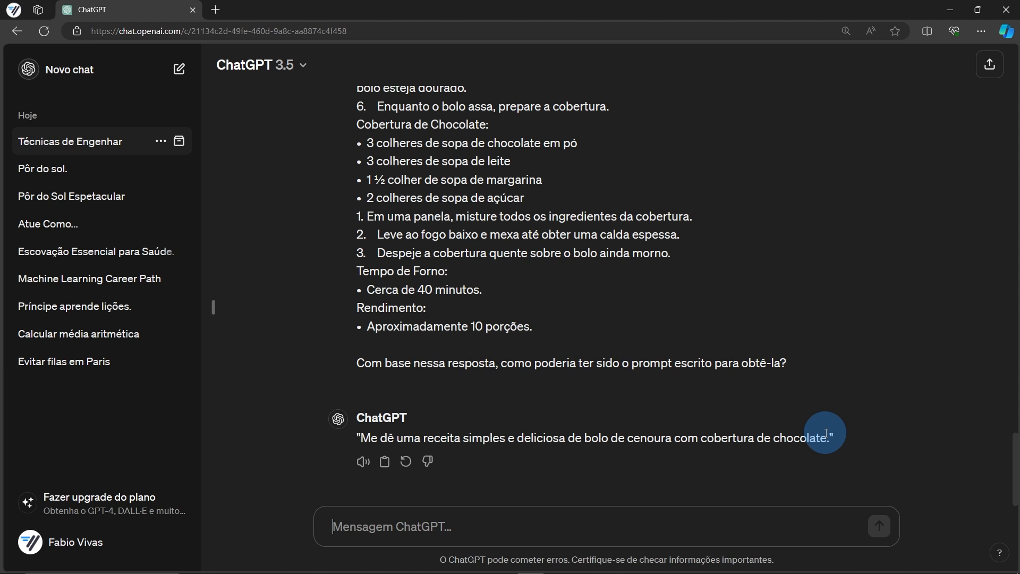
pyautogui.click(490, 534)
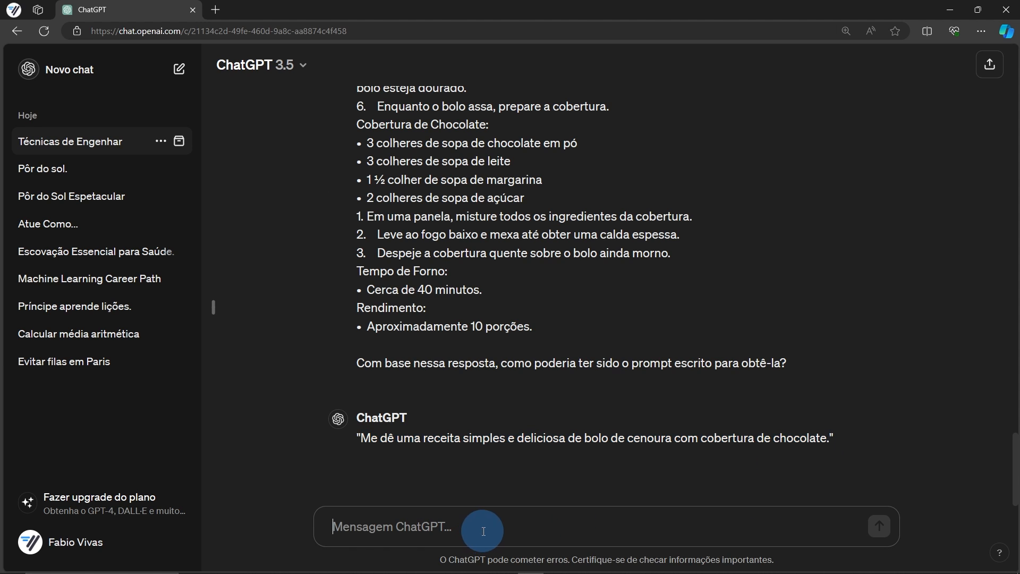
pyautogui.write('Me dê uma receita simples e deliciosa de bolo de cenoura com cobertura de chocolate.')
pyautogui.click(871, 460)
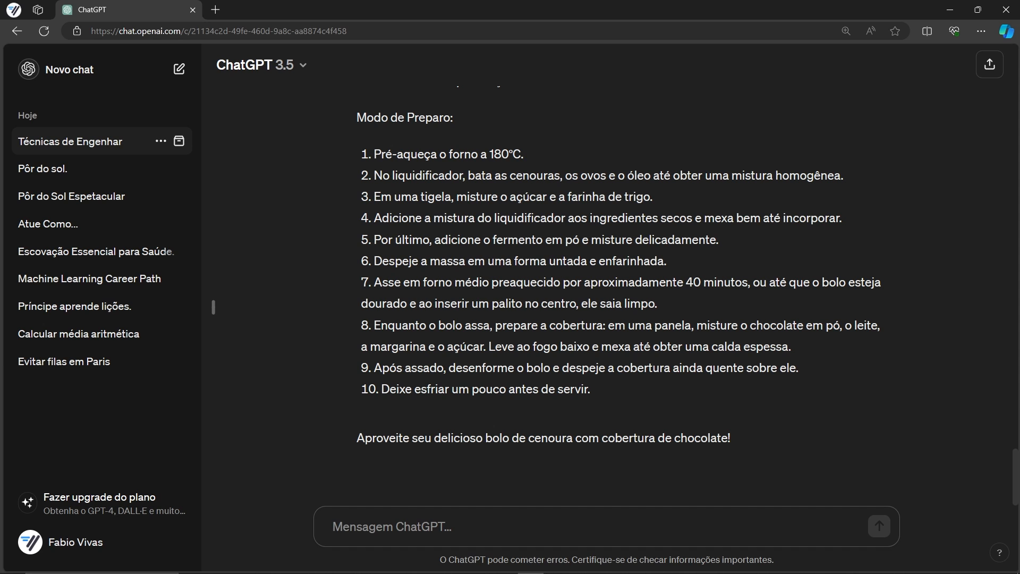
pyautogui.hotkey('alt', 'Tab')
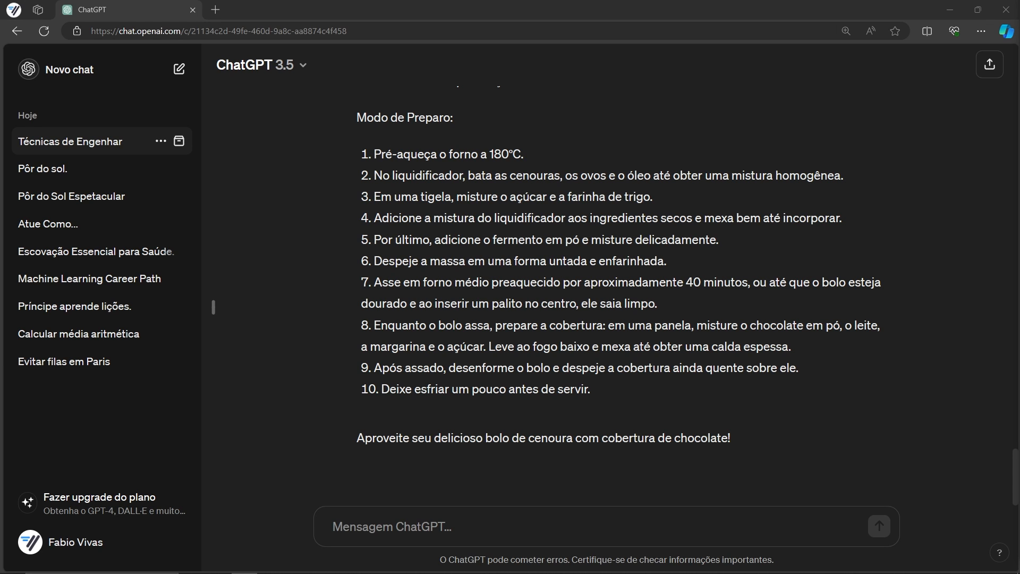
pyautogui.click(433, 526)
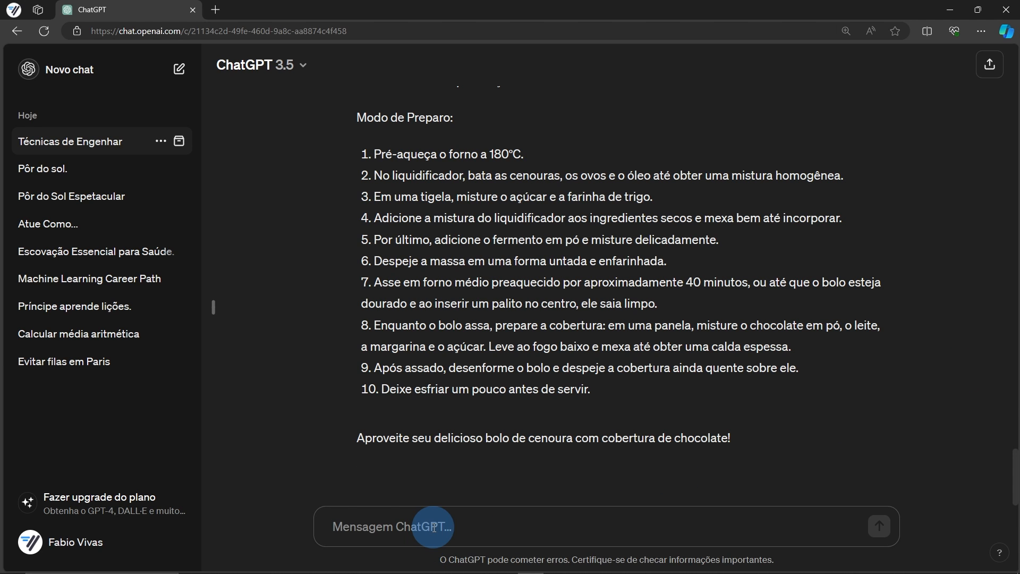
pyautogui.write('Escreva uma receita de bolo de cenoura com cobertura de chocolate, seguindo os seguintes passos: 1. Ingredientes 2. Modo de preparo 3. Tempo de forno 4. Rendimento')
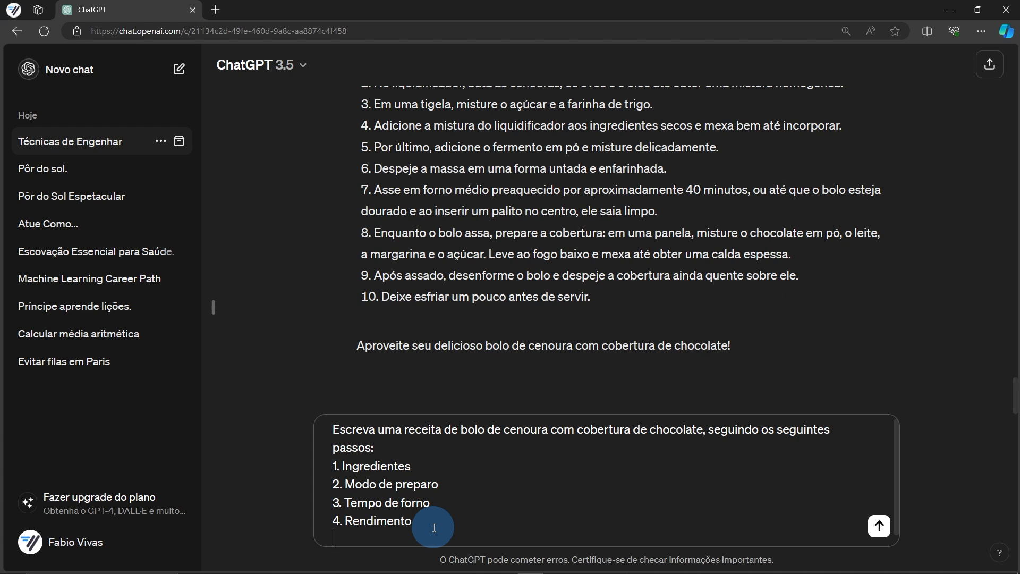
pyautogui.press('BackSpace')
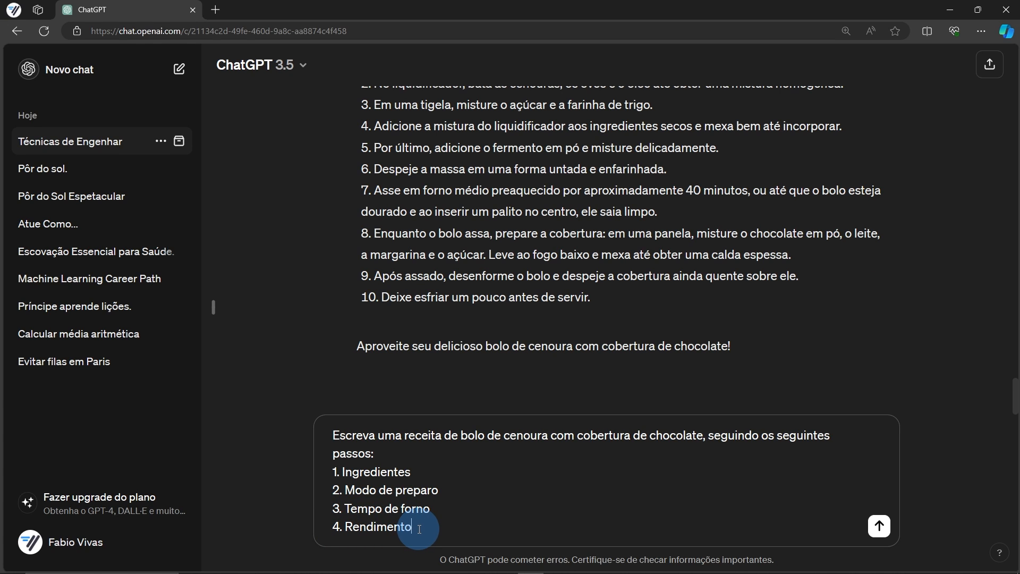
pyautogui.moveTo(420, 528); pyautogui.dragTo(307, 432)
pyautogui.hotkey('ctrl', 'c')
pyautogui.press('BackSpace')
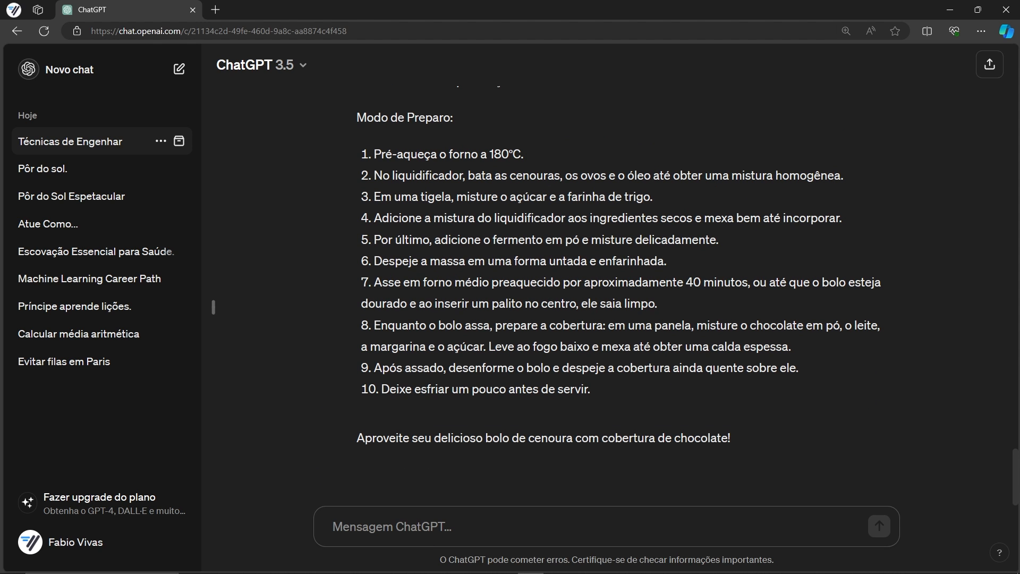
pyautogui.hotkey('alt', 'Tab')
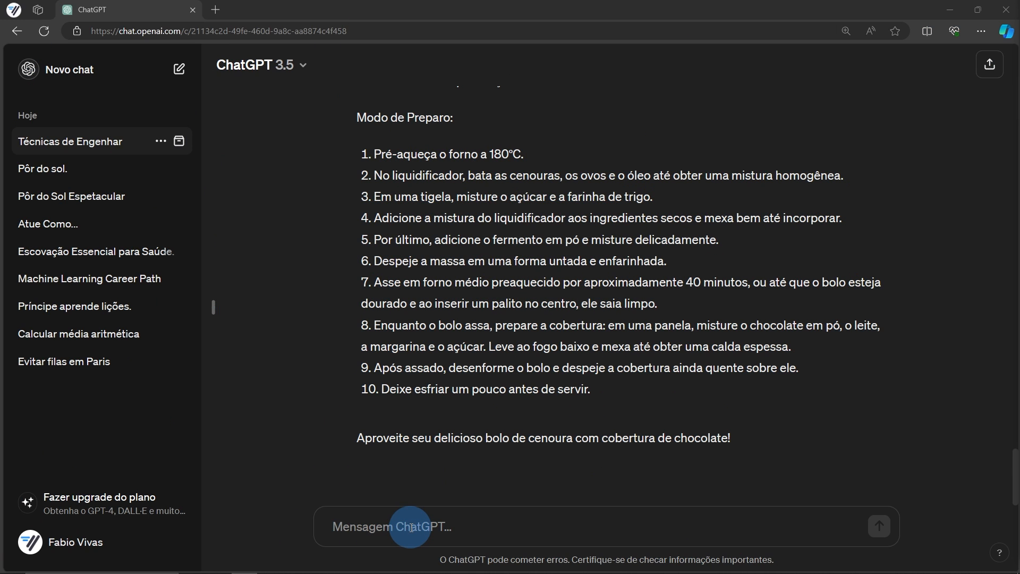
# Send the gardening-expert prompt requesting a friendly three-paragraph beginner's guide
pyautogui.click(412, 528)
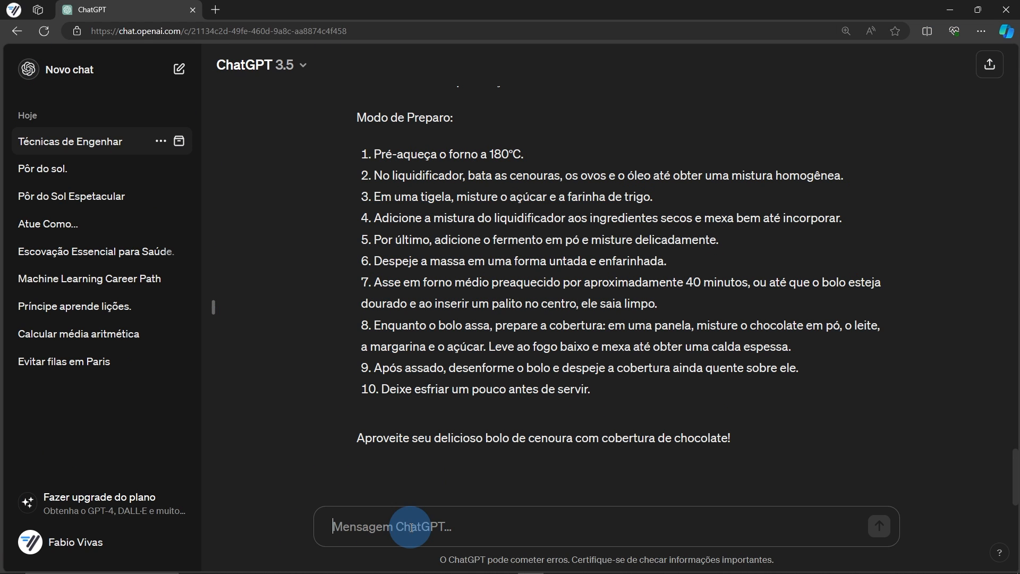
pyautogui.write('Atue como um especialista em jardinagem. Com um tom amigável e estilo instrucional, poderia criar um guia breve para iniciantes? No primeiro parágrafo, explique como escolher as plantas certas para diferentes ambientes e condições climáticas. No segundo parágrafo, detalhe os passos essenciais para o preparo do solo, considerando nutrientes e drenagem. E no terceiro parágrafo, descreva uma rotina de cuidados básicos, incluindo rega, poda e proteção contra pragas.')
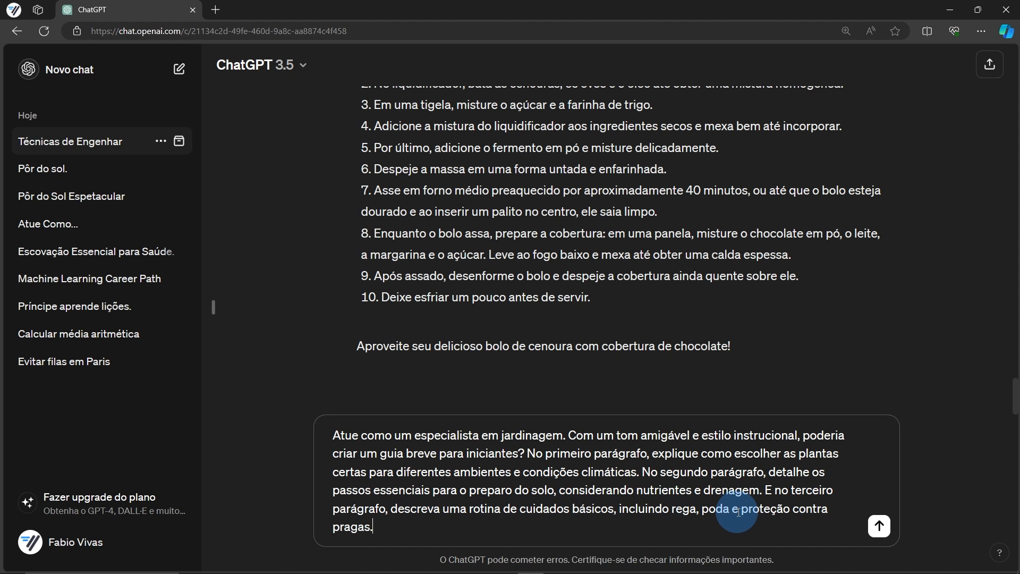
pyautogui.click(880, 531)
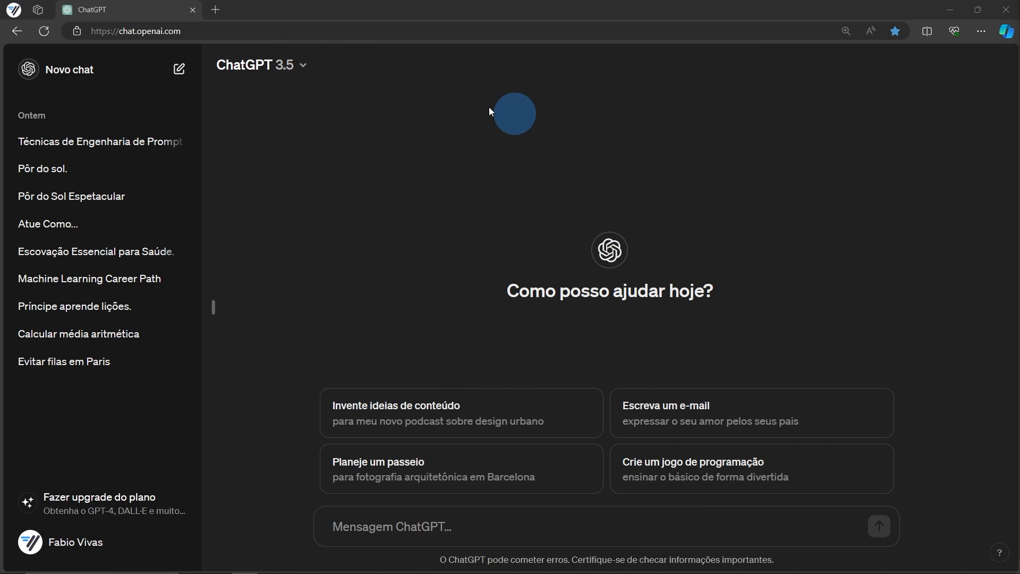
# Keep GPT-3.5 and send 'O que é inteligência artificial?', then highlight part of the definition
pyautogui.click(287, 64)
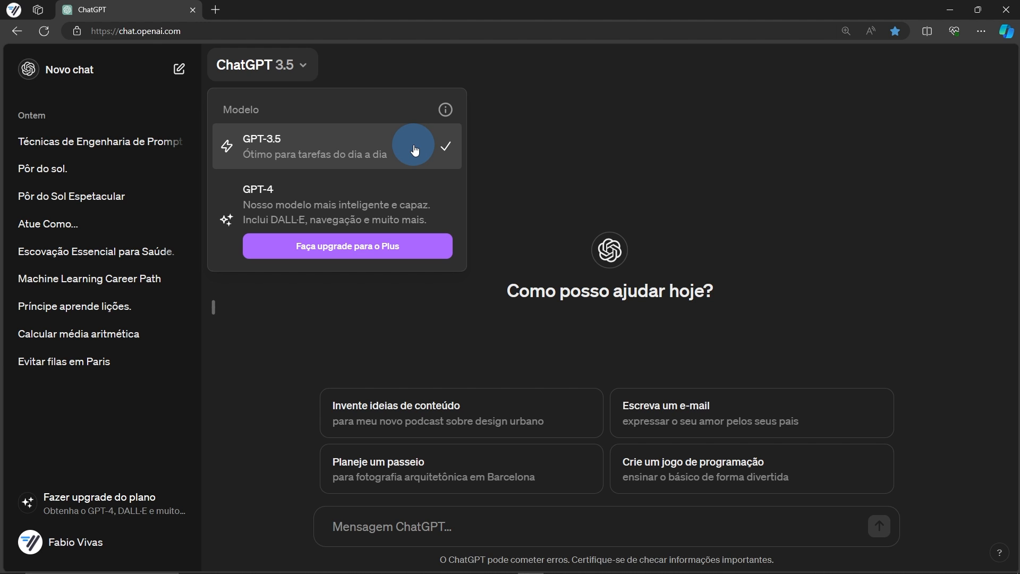
pyautogui.click(497, 529)
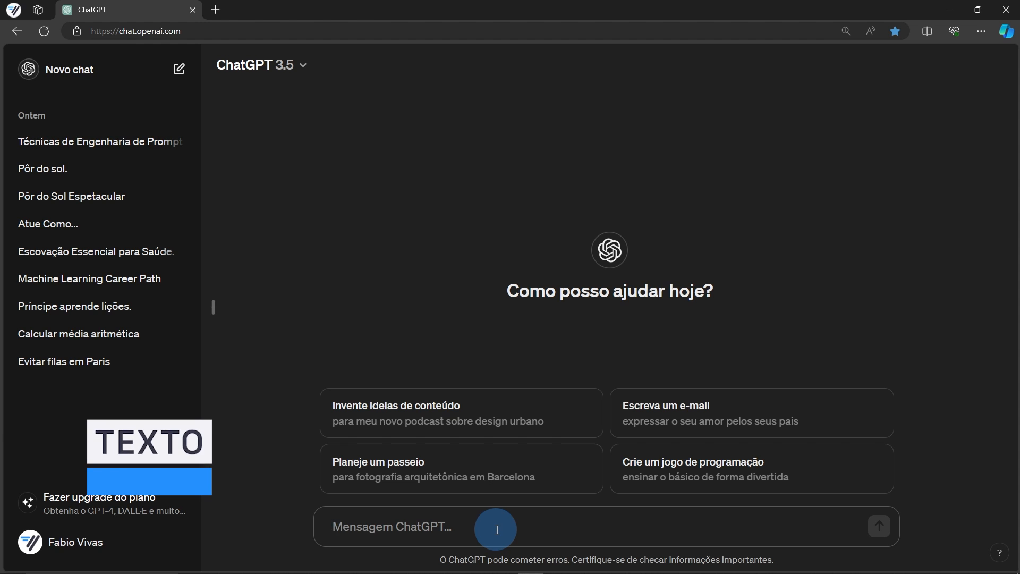
pyautogui.write('O que é inteligência artificial?')
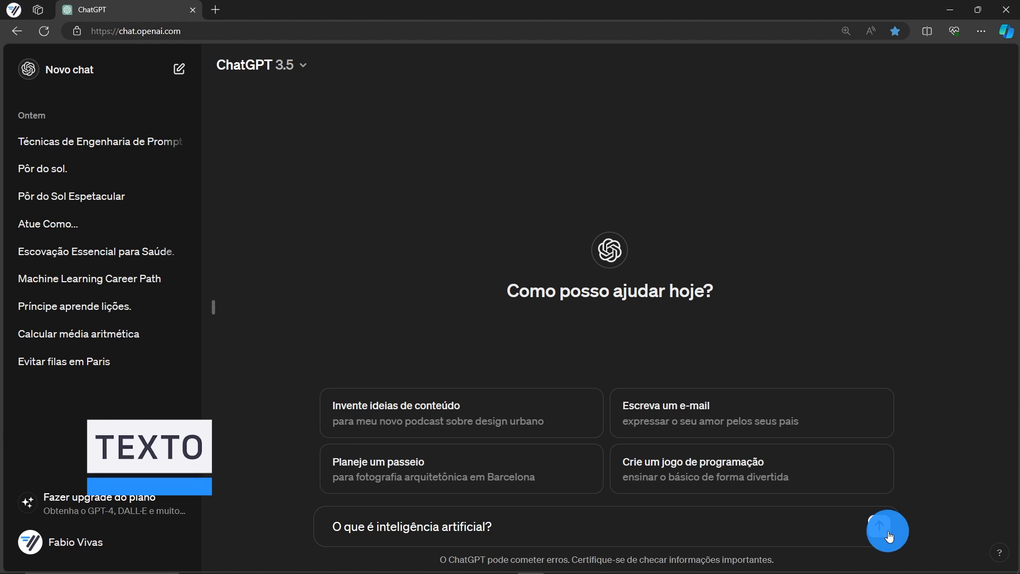
pyautogui.click(881, 526)
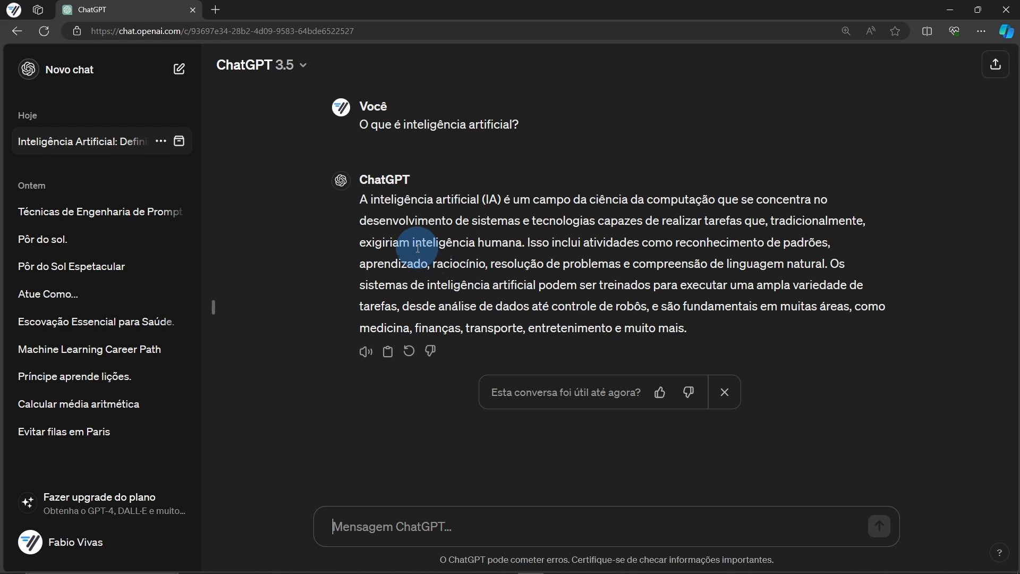
pyautogui.moveTo(355, 265); pyautogui.dragTo(374, 244)
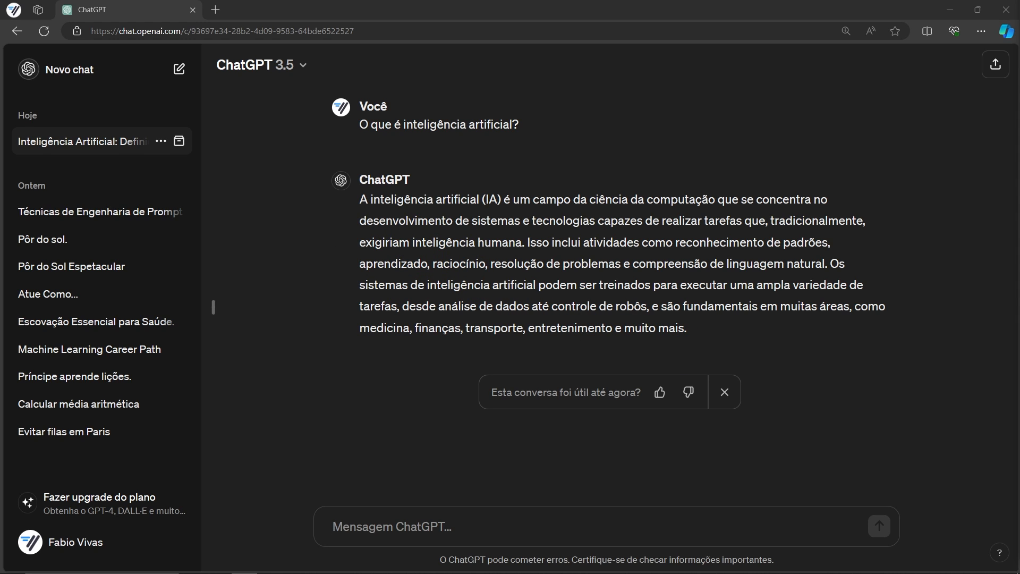
pyautogui.click(446, 521)
# Ask ChatGPT for five health benefits of staying hydrated
pyautogui.write('Cite 5 benefícios da hidratação para a saúde')
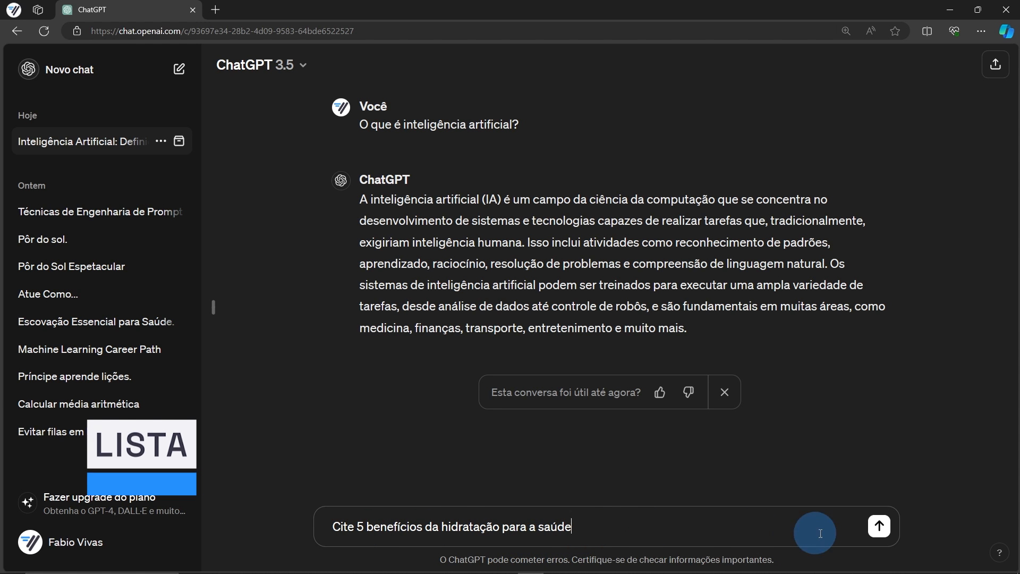
pyautogui.click(878, 529)
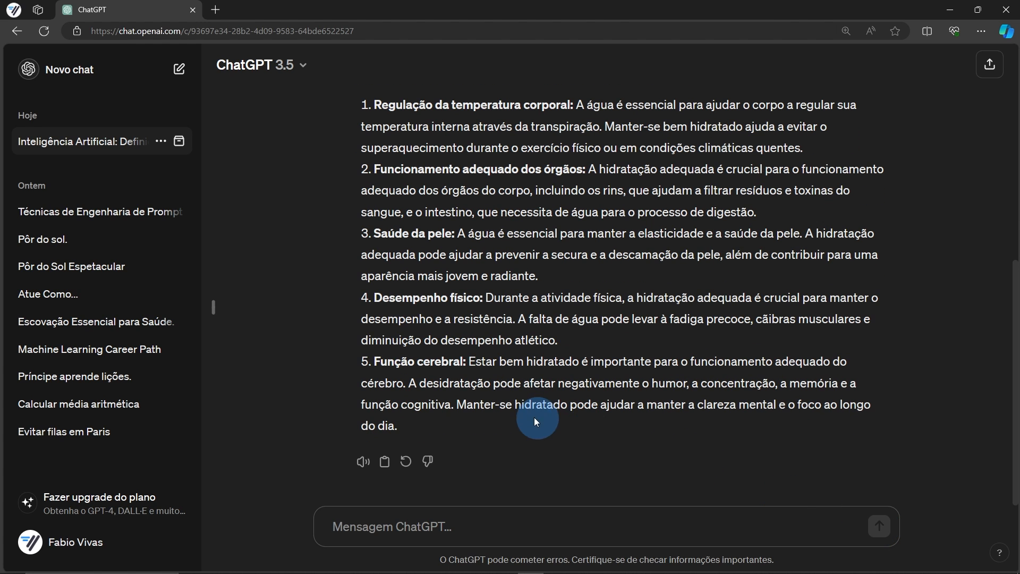
pyautogui.scroll(2, 402, 391)
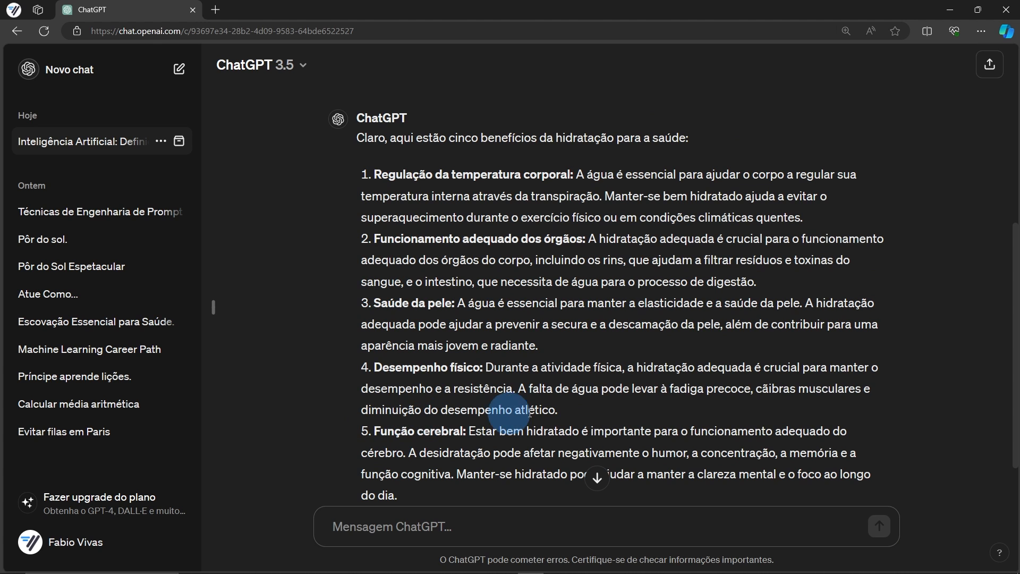
pyautogui.scroll(-2, 645, 401)
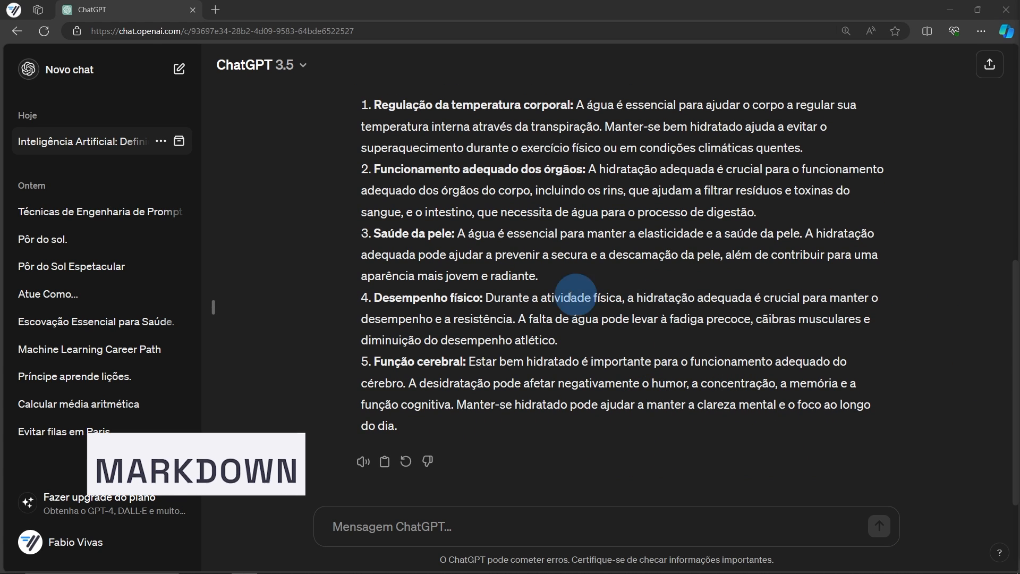
# Request a carrot cake recipe, then ask 'Formate essa resposta em markdown' to reformat it
pyautogui.hotkey('ctrl', 'v')
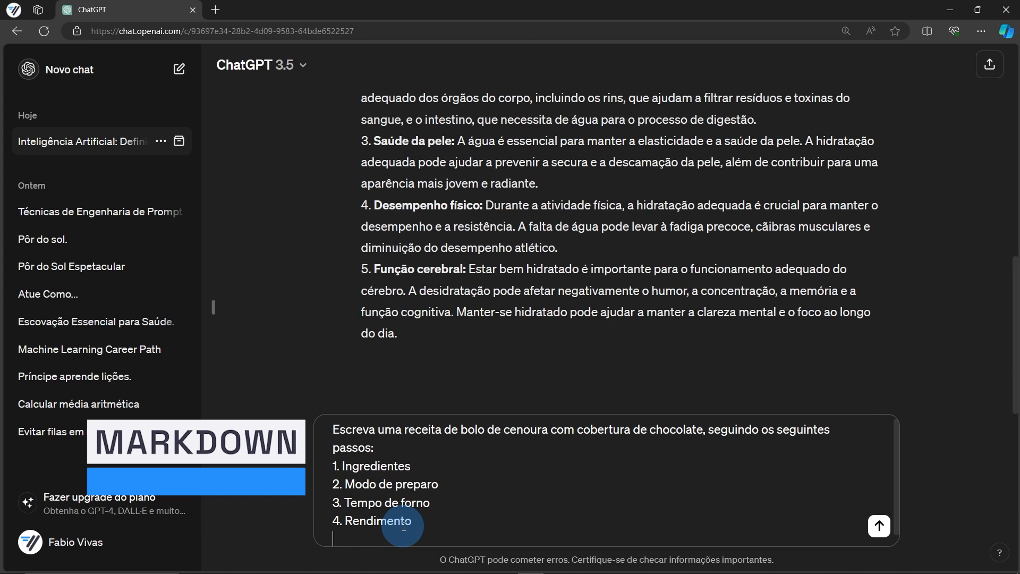
pyautogui.click(879, 526)
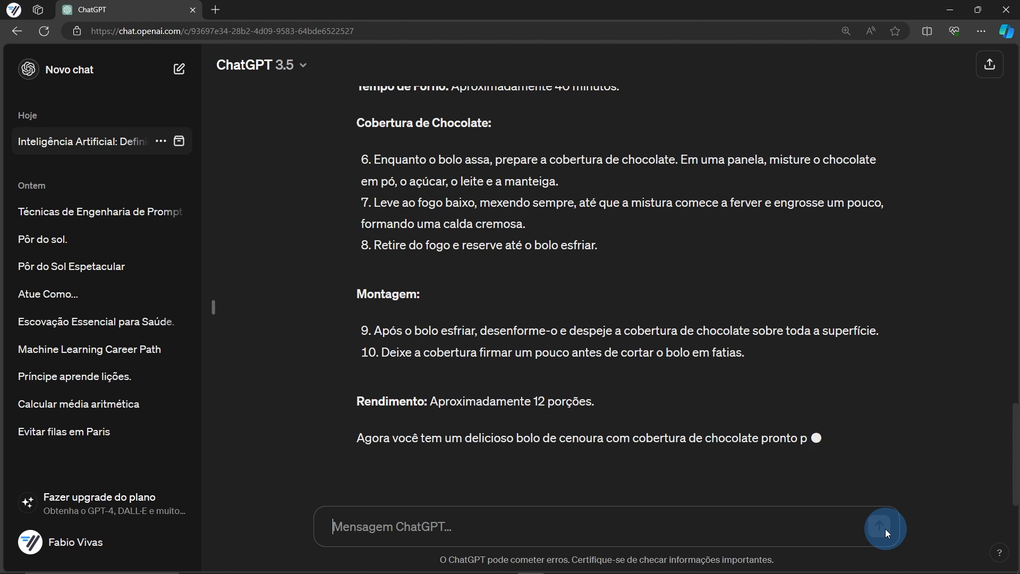
pyautogui.click(413, 531)
pyautogui.write('Formate essa resposta em markdown')
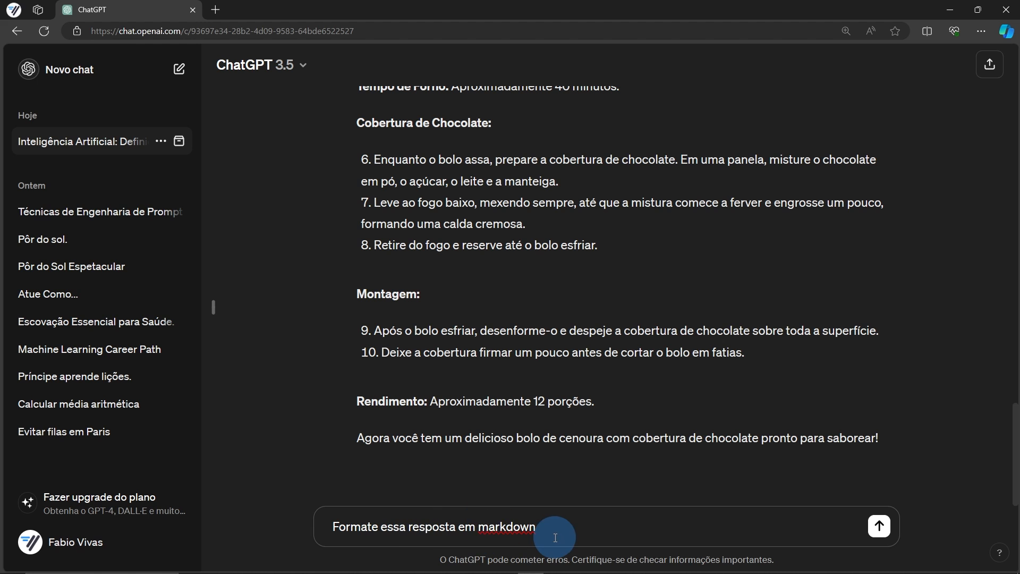
pyautogui.click(880, 526)
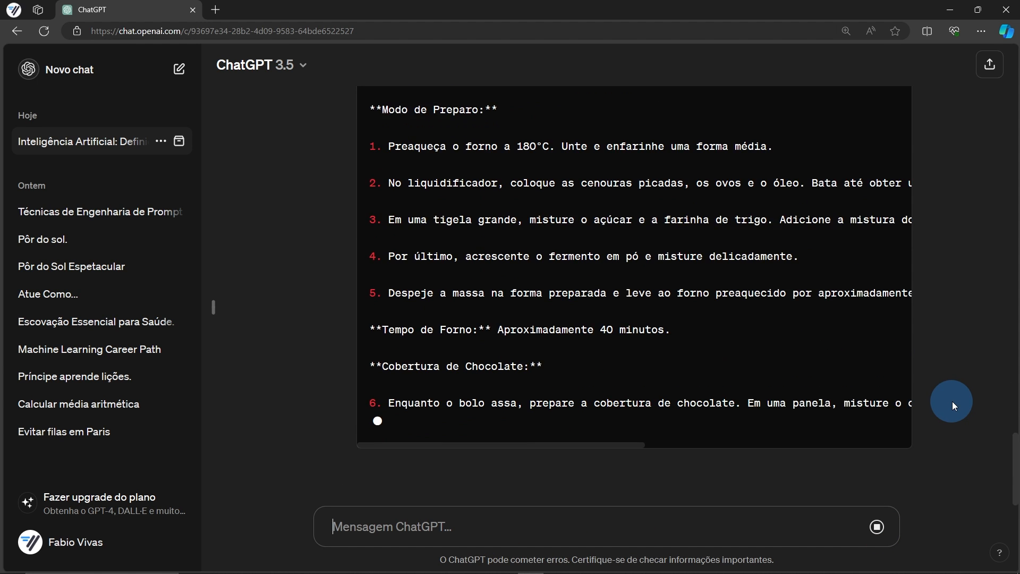
pyautogui.scroll(15, 952, 401)
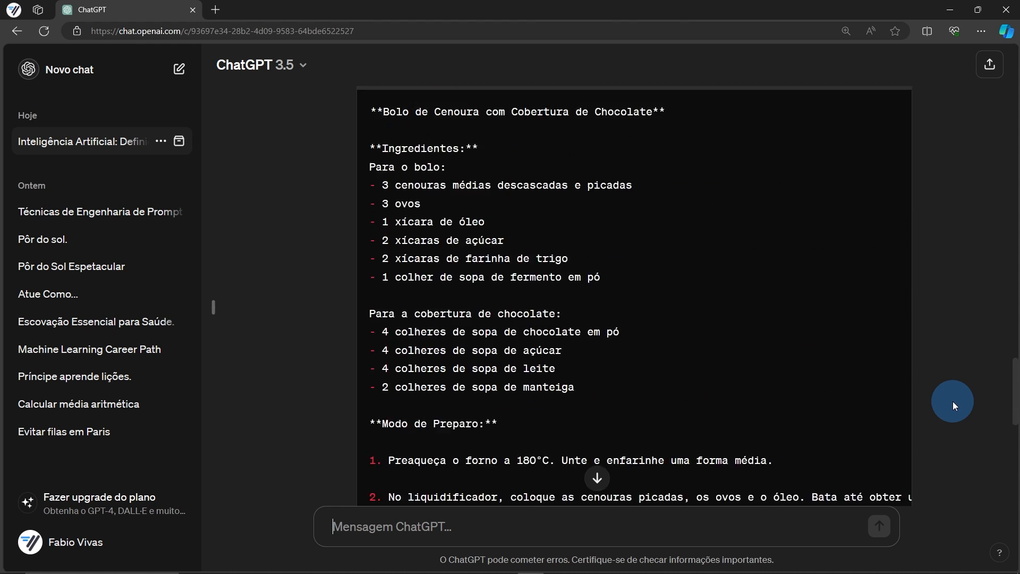
pyautogui.scroll(-14, 426, 382)
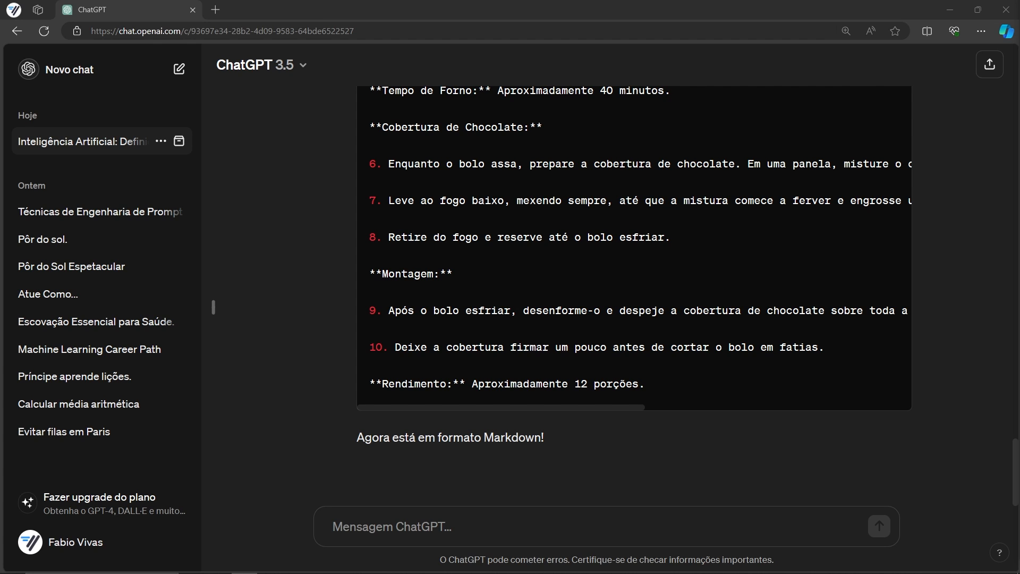
# Request five tall monuments with city, country and height, from Torre Eiffel (324 m) to Torre CN (553 m)
pyautogui.click(525, 530)
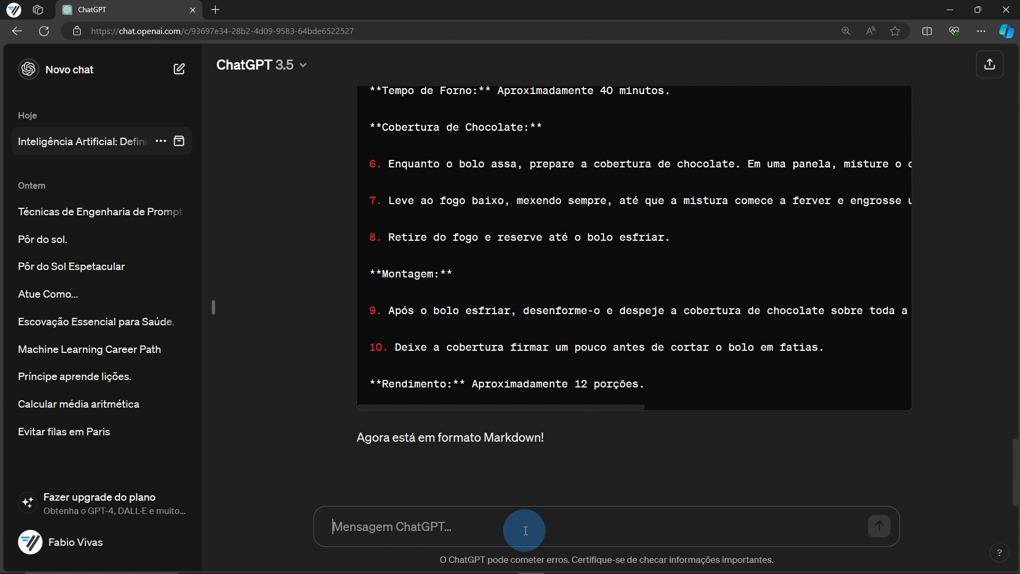
pyautogui.write('Crie uma lista com 5 monumentos turísticos famosos e altos, incluindo: torre Eiffel, Cristo Redentor e Estátua da Liberdade. Informe o nome do monumento, cidade, país e altura em metros.')
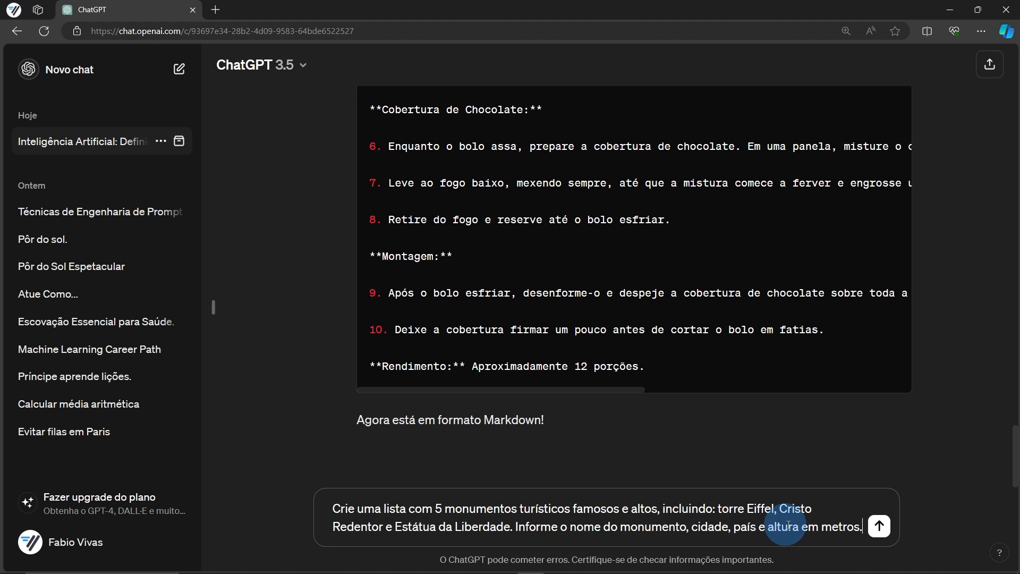
pyautogui.click(880, 526)
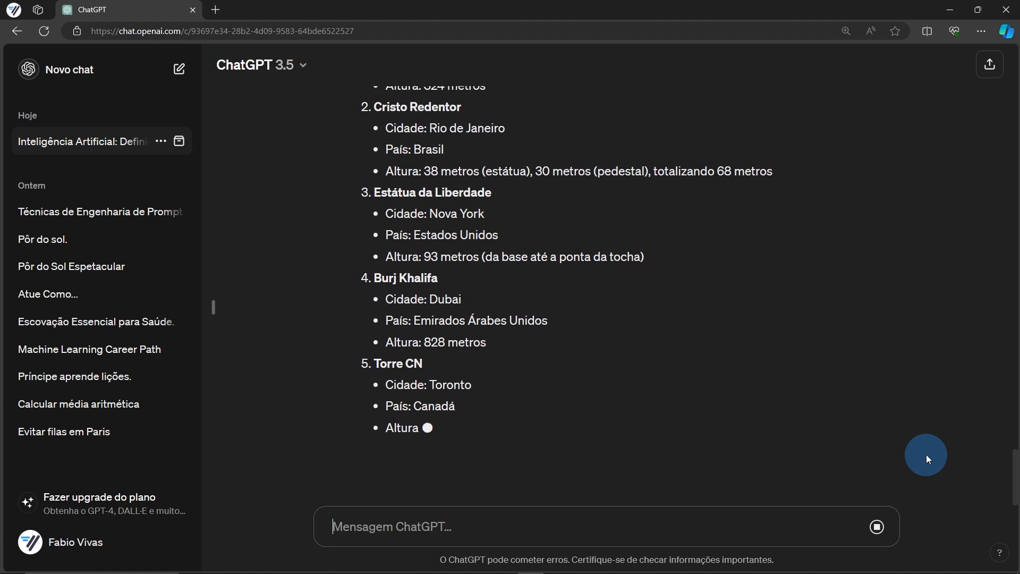
pyautogui.scroll(3, 584, 391)
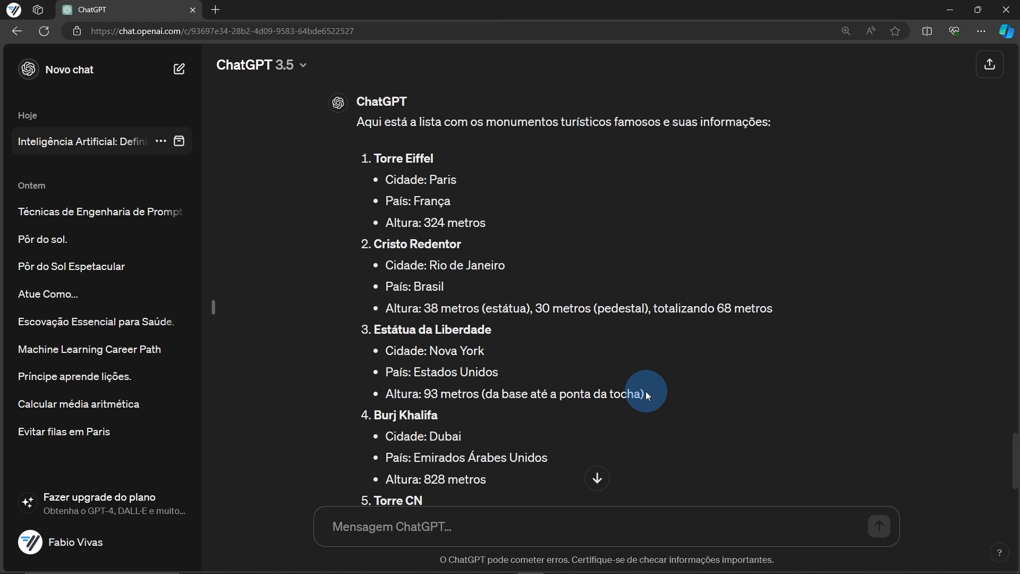
pyautogui.scroll(-3, 585, 392)
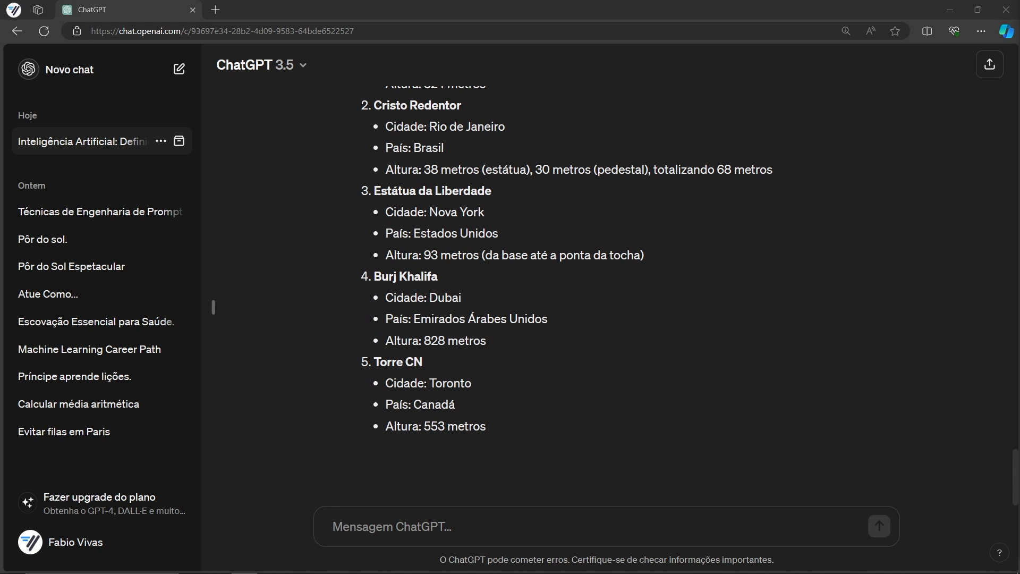
# Have the monument list turned into a table with Monumento, Cidade, País and Altura columns
pyautogui.click(453, 525)
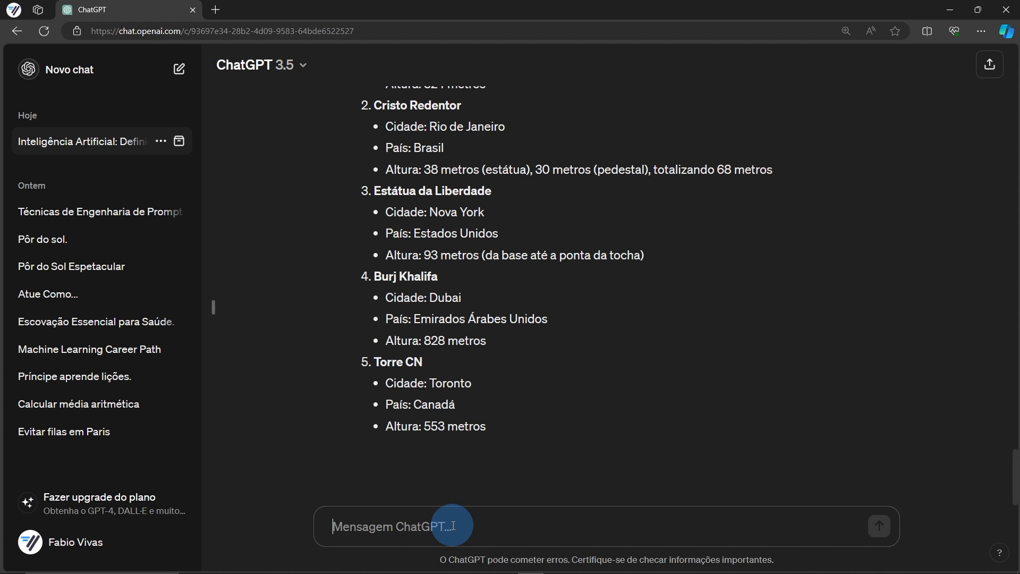
pyautogui.write('Transforme essa lista em uma tabela')
pyautogui.click(877, 526)
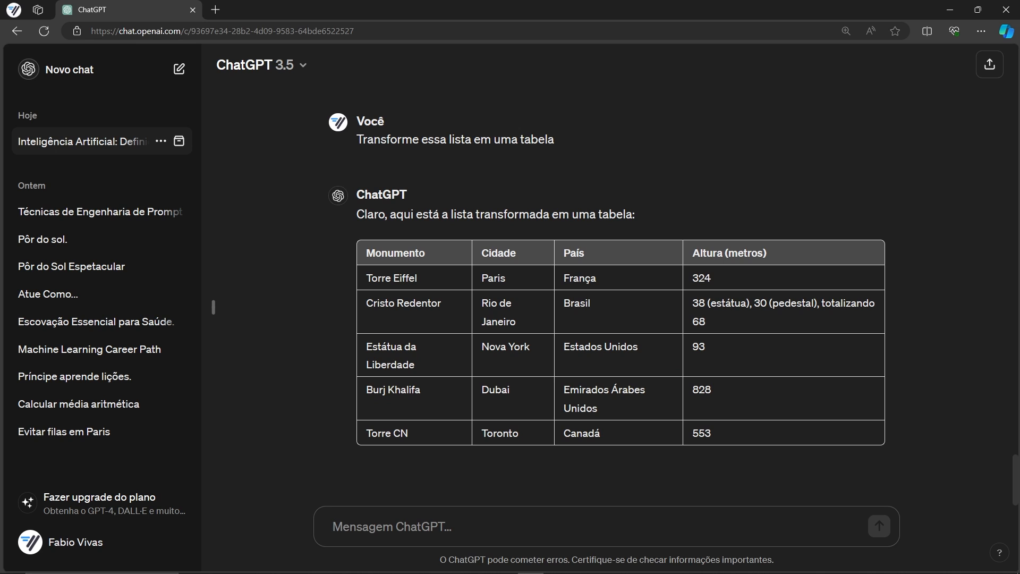
# Draft a direct prompt asking for a table of five famous tall tourist monuments
pyautogui.hotkey('alt', 'Tab')
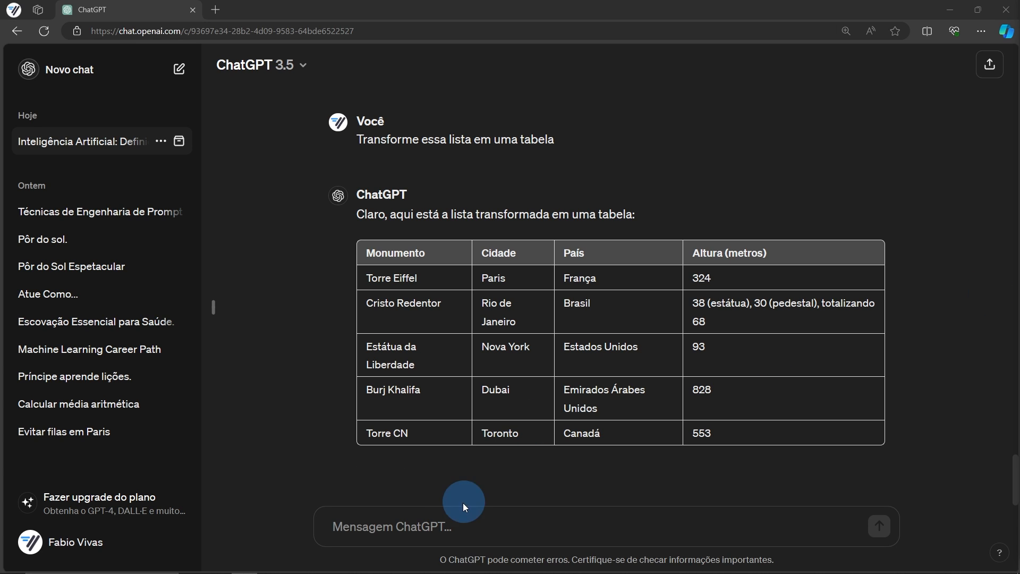
pyautogui.click(446, 525)
pyautogui.write('Crie uma tabela com 5 monumentos turísticos famosos e altos, incluindo: torre Eiffel, Cristo Redentor e Estátua da Liberdade. Inclua as seguintes colunas: nome do monumento, cidade, país e altura em metros.')
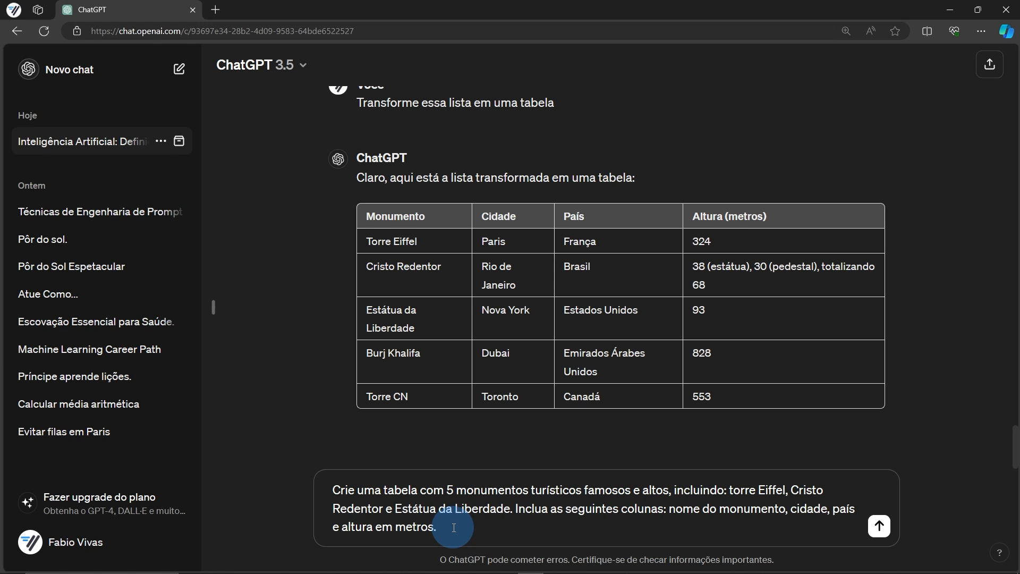
# Replace the draft with 'Converta essa tabela para o formato CSV' and send it
pyautogui.moveTo(454, 528); pyautogui.dragTo(309, 494)
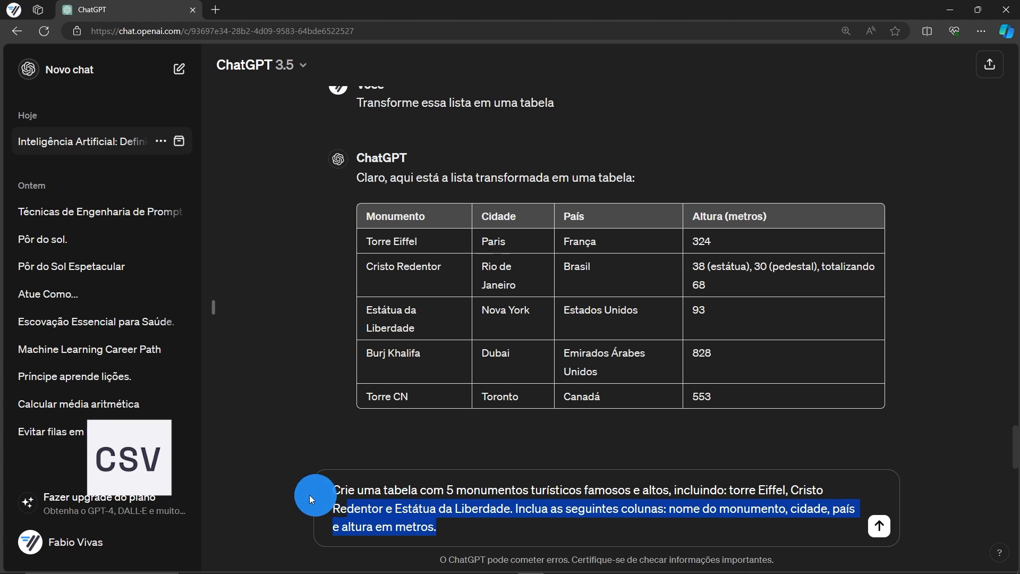
pyautogui.hotkey('ctrl', 'x')
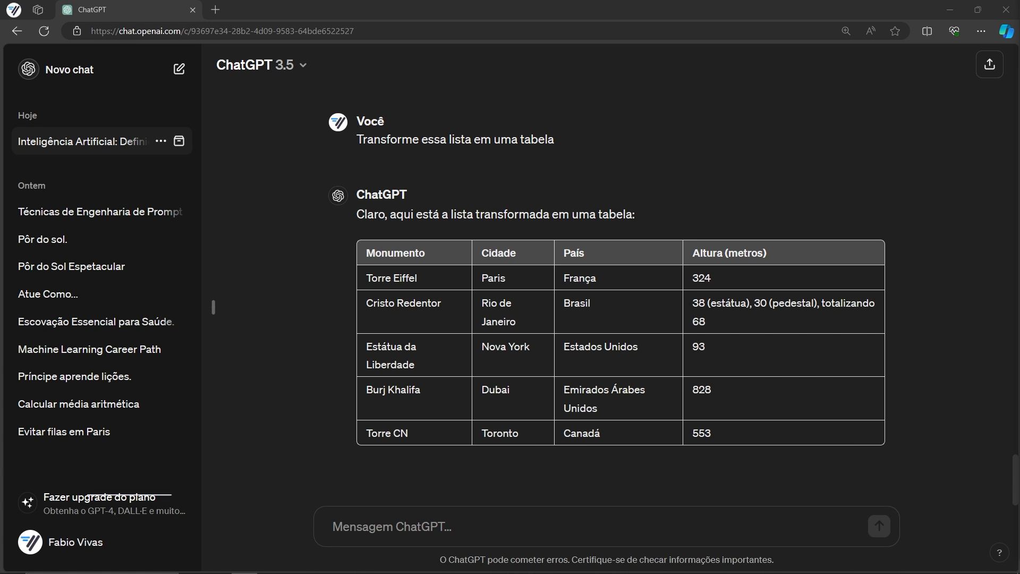
pyautogui.click(444, 531)
pyautogui.hotkey('ctrl', 'v')
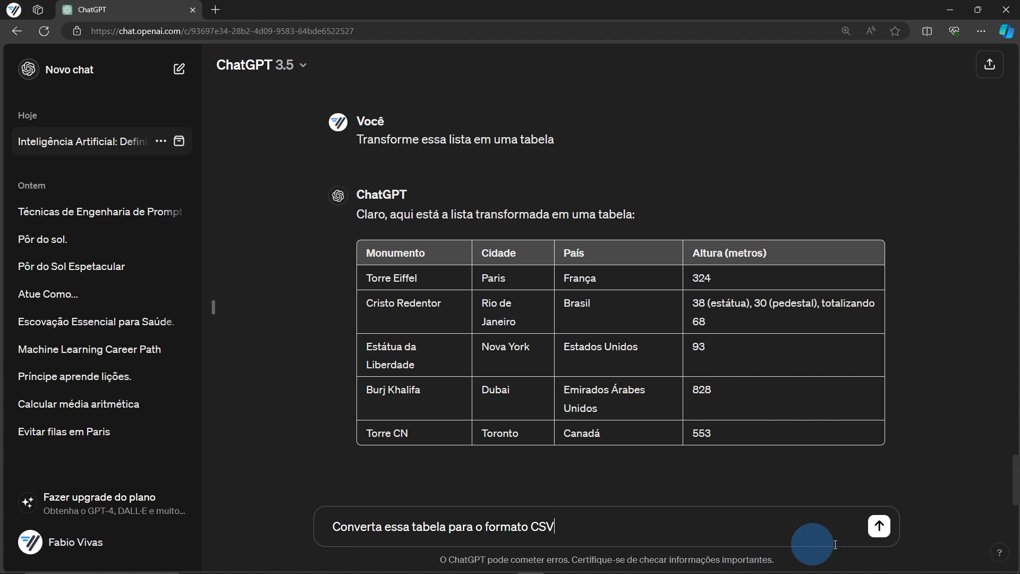
pyautogui.click(879, 526)
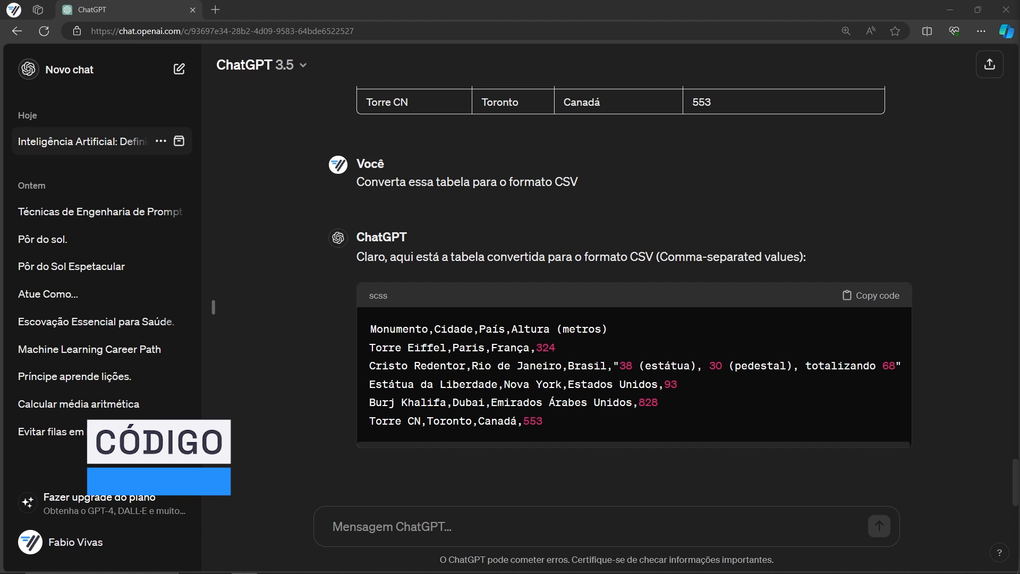
# Ask for Python code that returns the arithmetic mean of a list of numbers
pyautogui.click(450, 527)
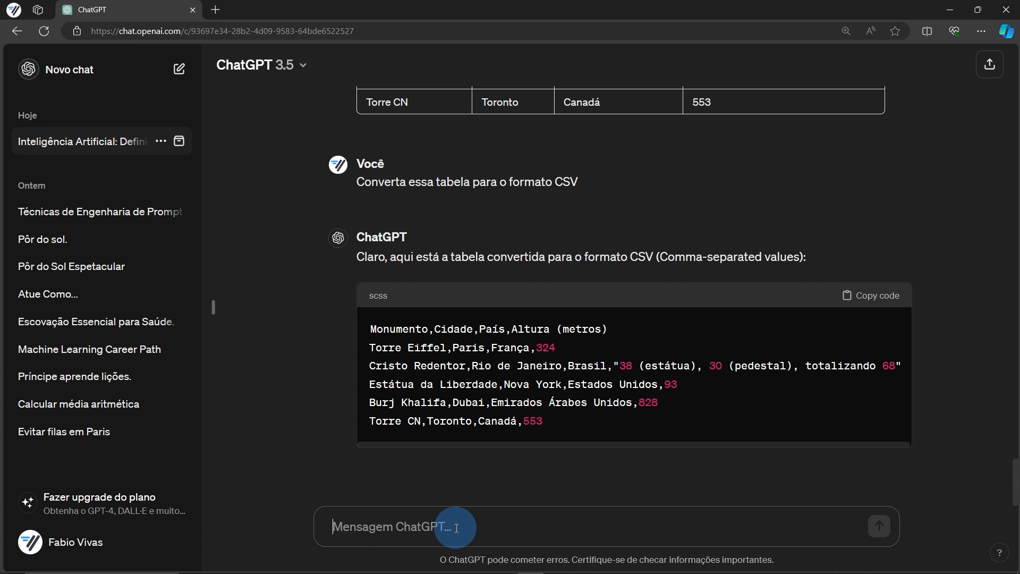
pyautogui.hotkey('ctrl', 'v')
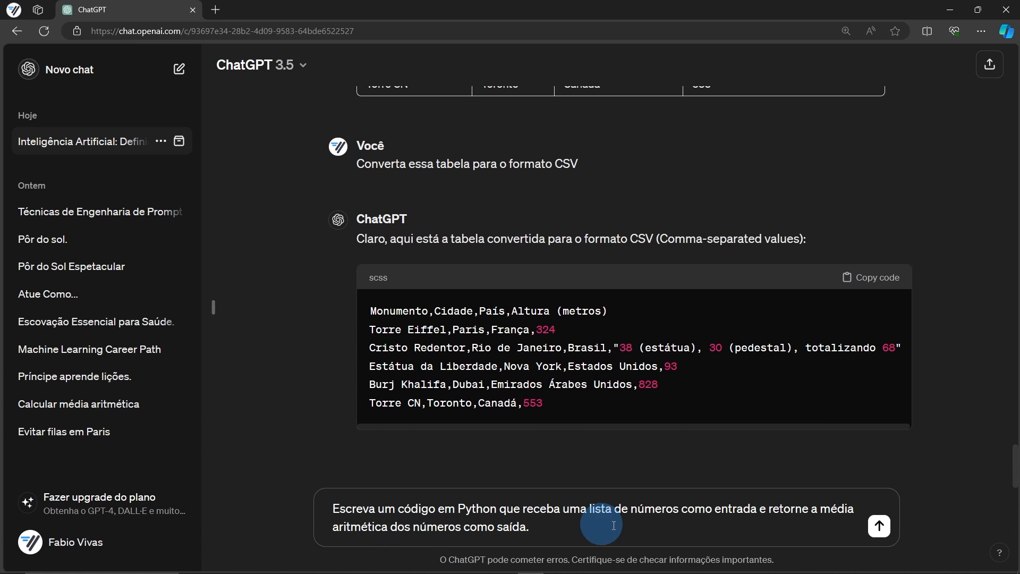
pyautogui.click(878, 525)
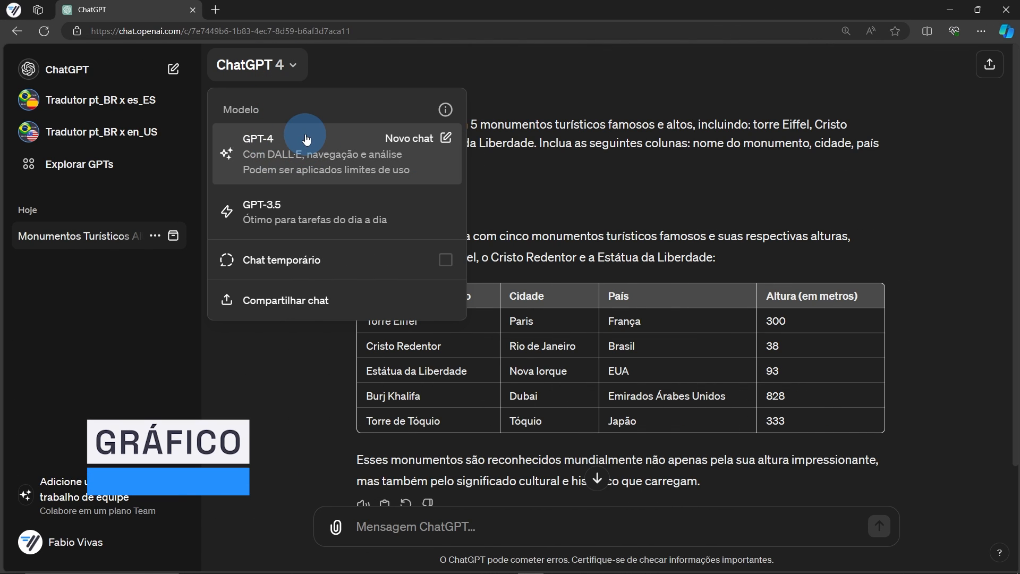
# Using GPT-4, request a bar chart of monument heights by name, then start a new chat
pyautogui.click(353, 321)
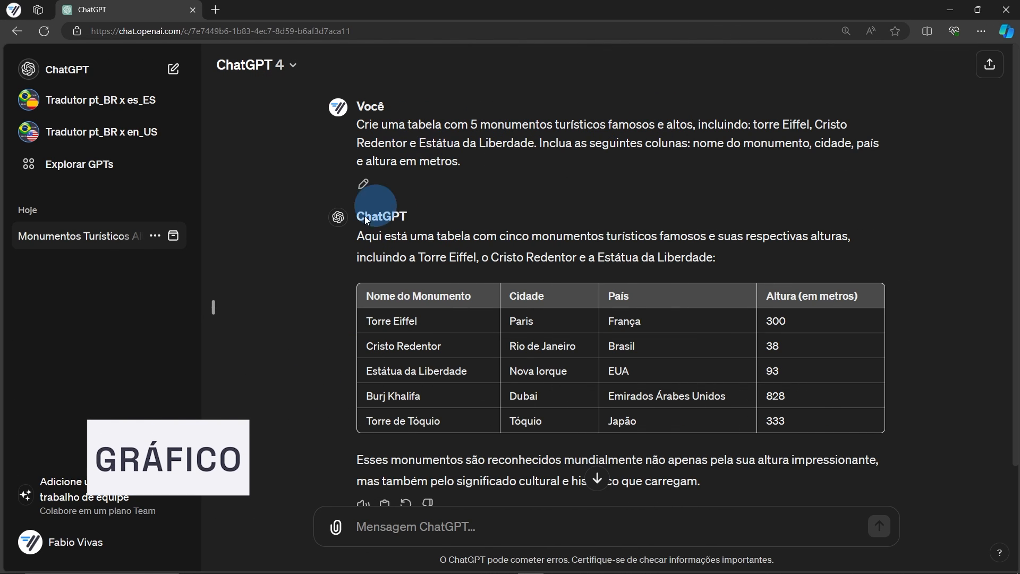
pyautogui.scroll(-1, 431, 425)
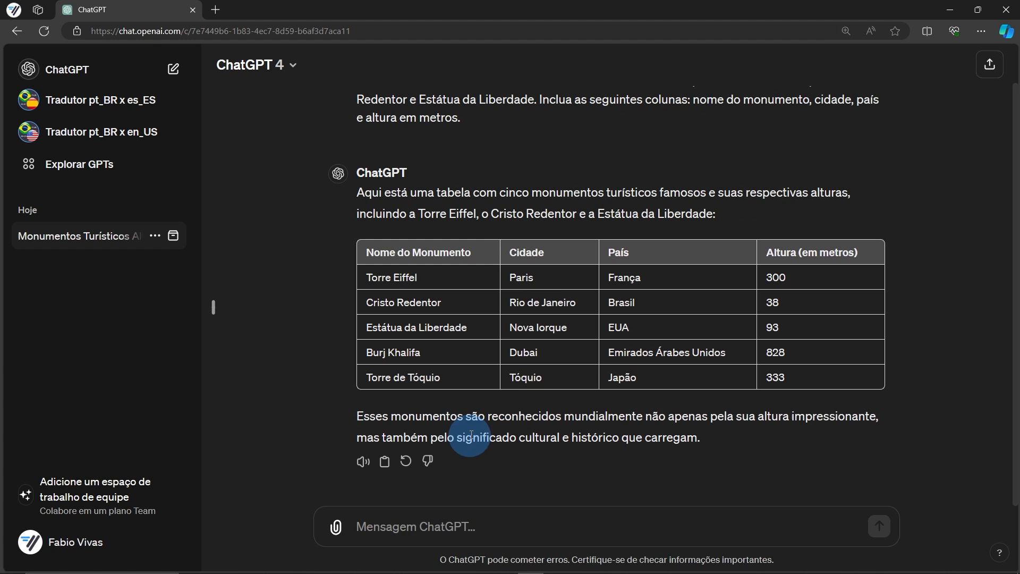
pyautogui.click(395, 526)
pyautogui.hotkey('ctrl', 'v')
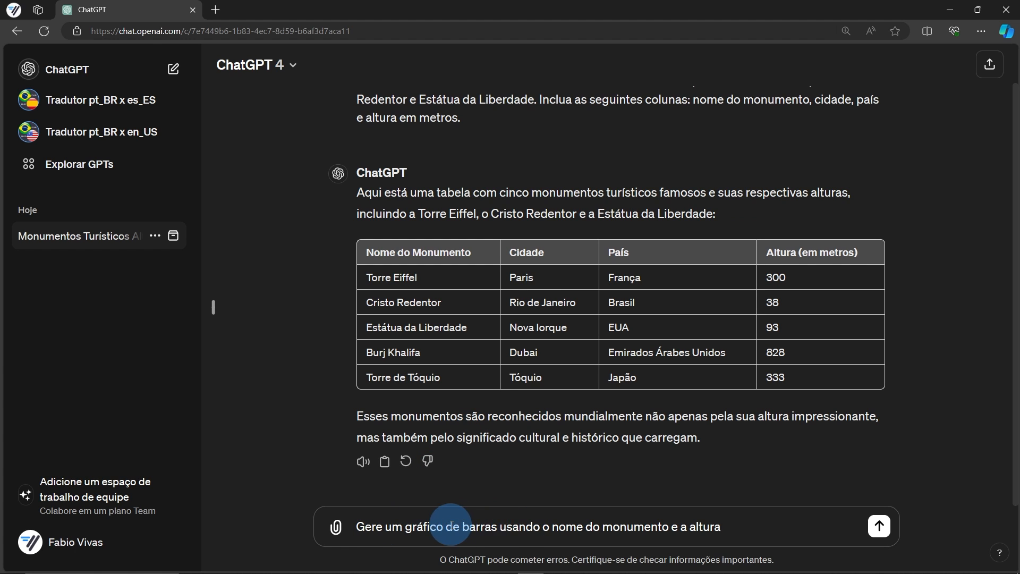
pyautogui.click(878, 526)
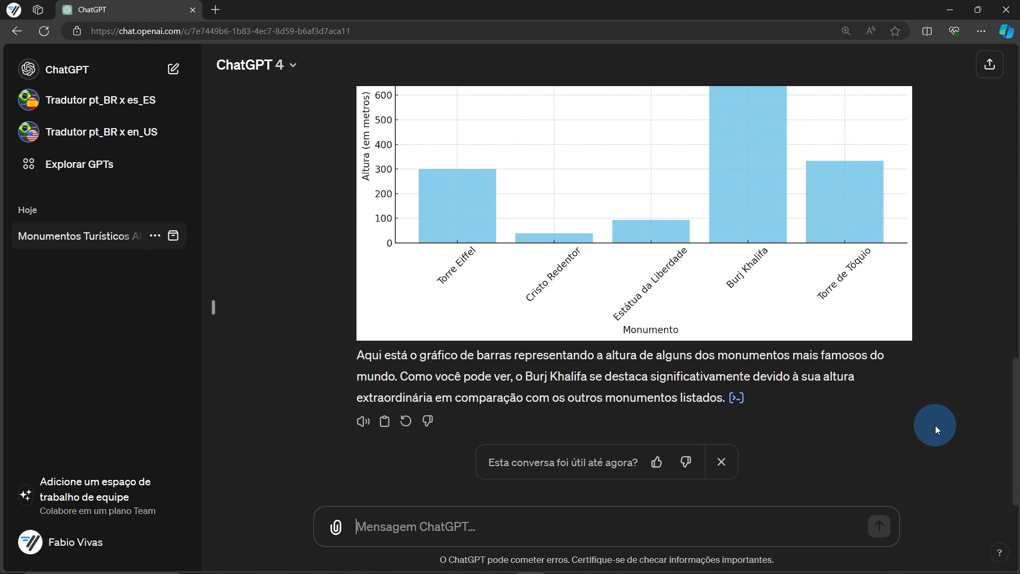
pyautogui.scroll(3, 934, 425)
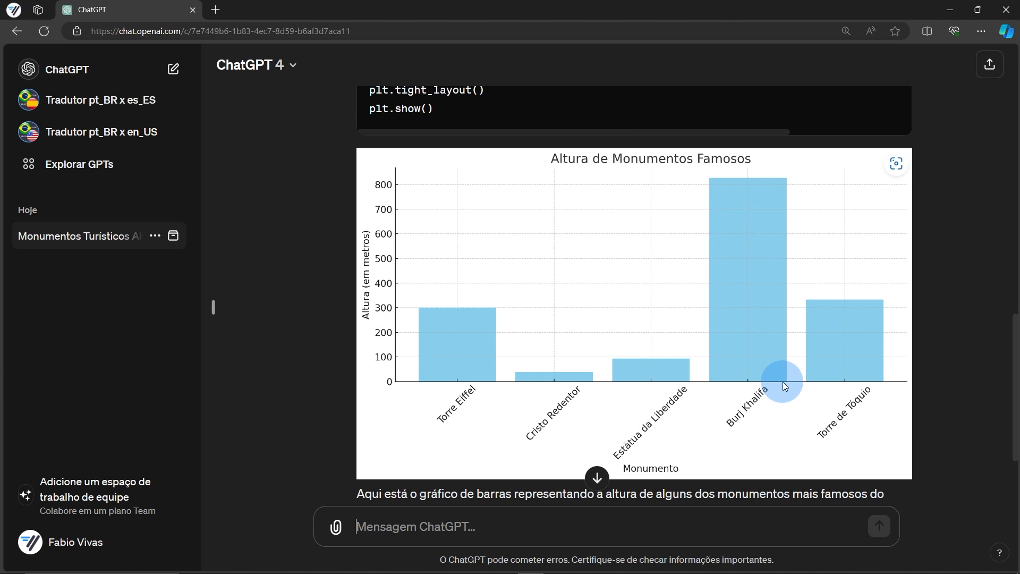
pyautogui.click(51, 69)
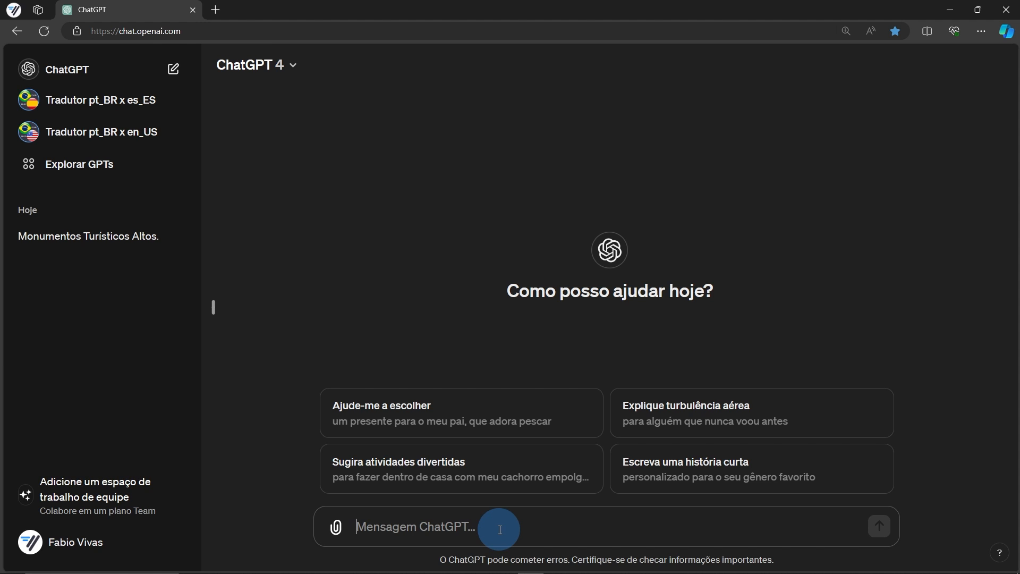
# Generate a lion-in-a-forest image, followed by a lion playing guitar on a concert stage
pyautogui.hotkey('ctrl', 'v')
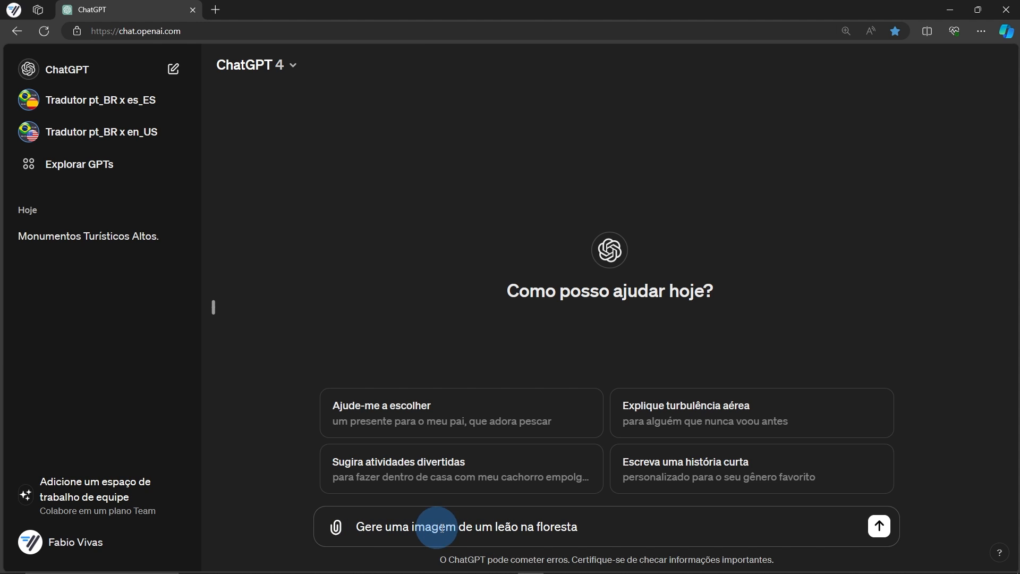
pyautogui.click(878, 525)
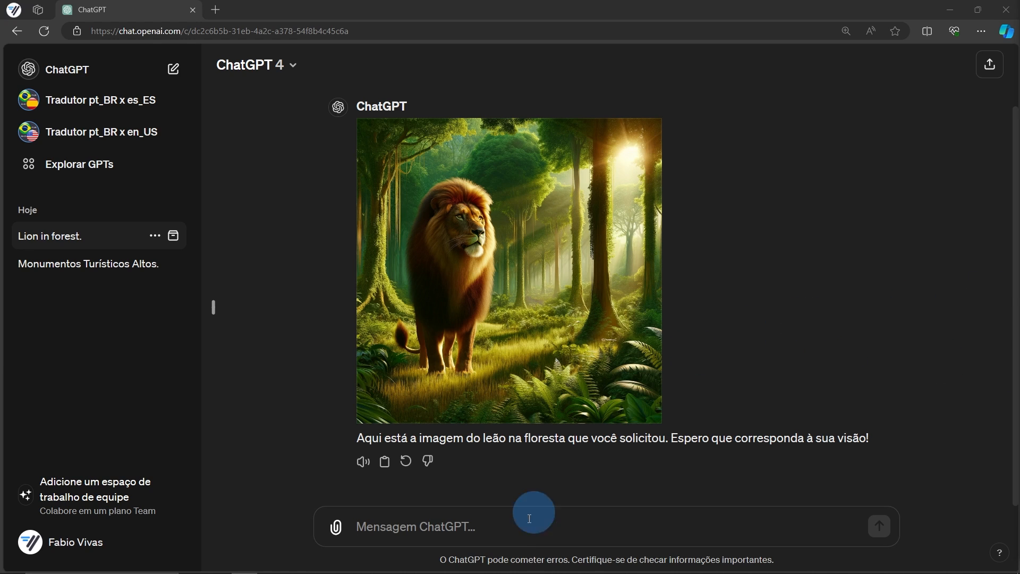
pyautogui.click(507, 524)
pyautogui.hotkey('ctrl', 'v')
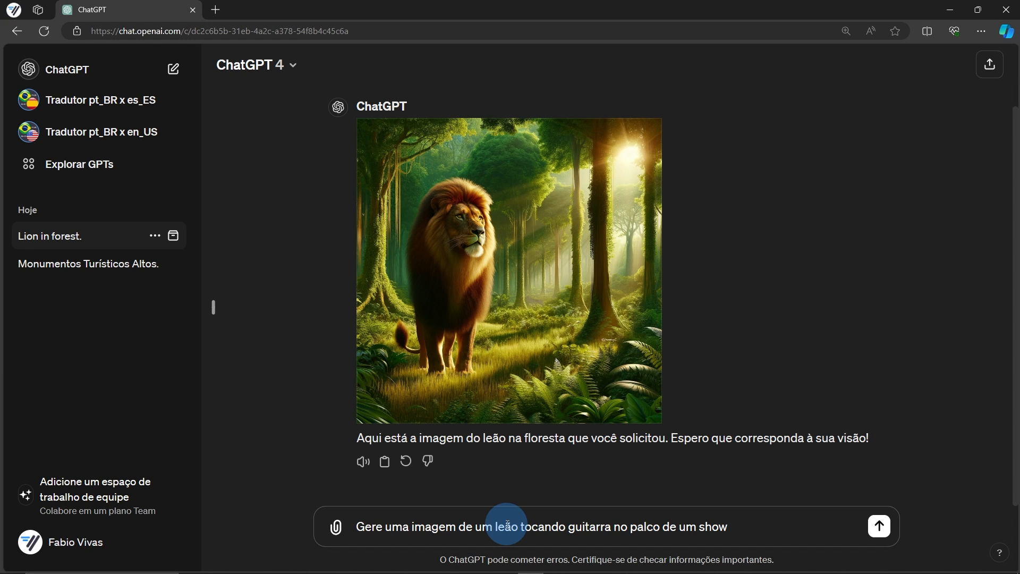
pyautogui.press('Return')
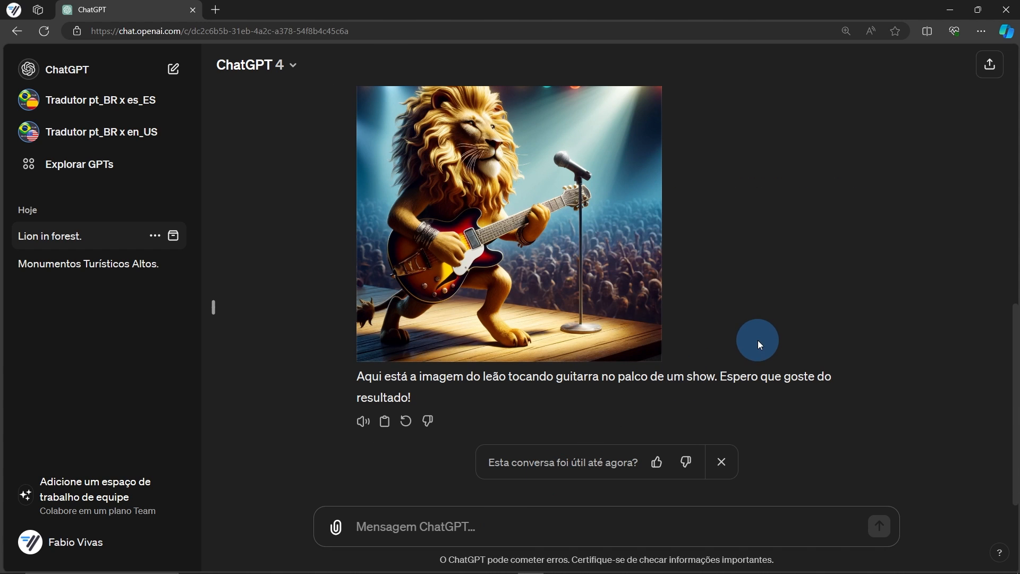
pyautogui.scroll(2, 757, 340)
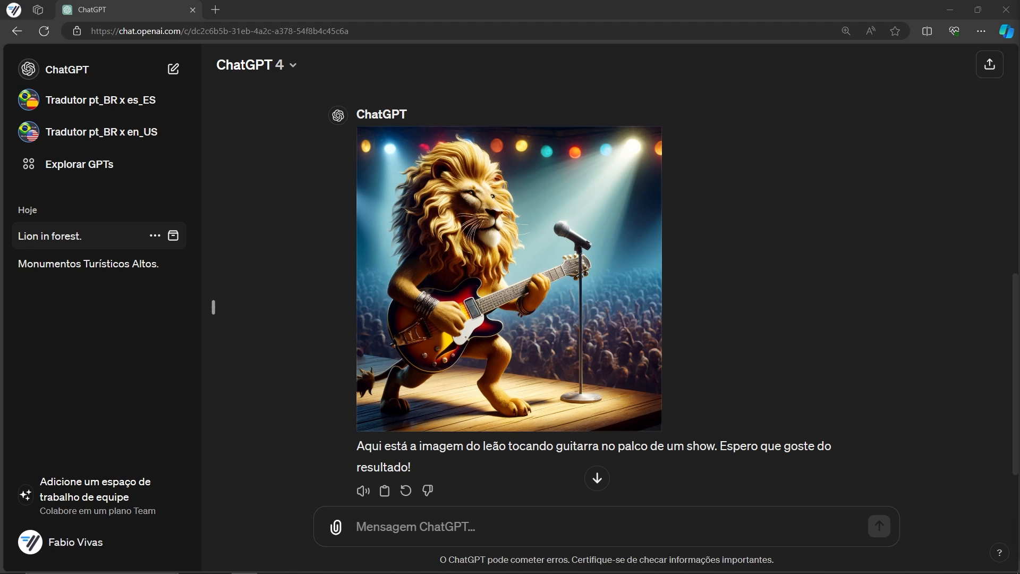
pyautogui.scroll(-2, 595, 450)
# Request a realistic 1:1 image of a delicious hamburger for a snack bar's social post
pyautogui.click(513, 519)
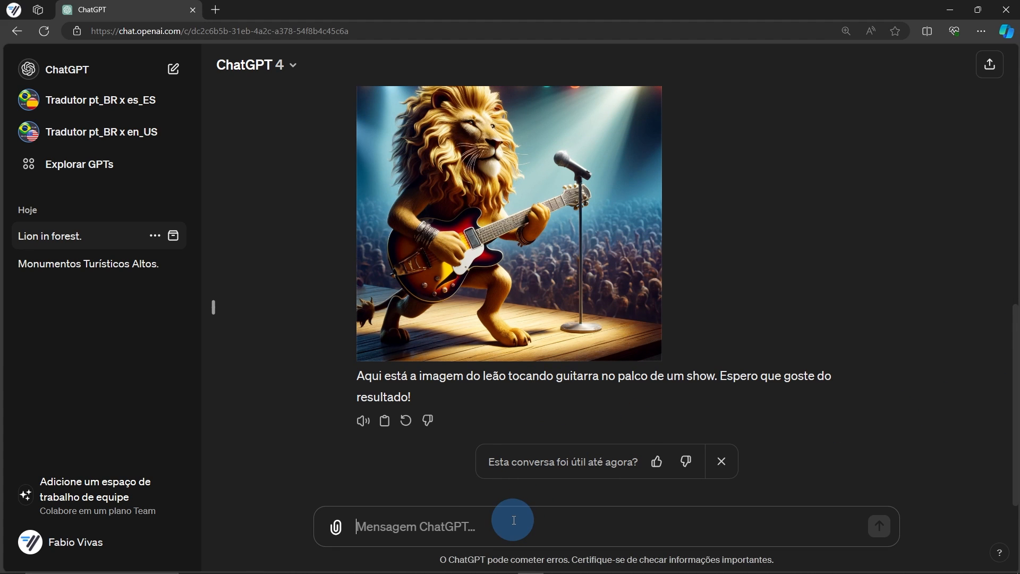
pyautogui.write('Gere uma imagem realista de um delicioso hamburguer para ilustrar um post de rede social de uma lanchonete. 1:1')
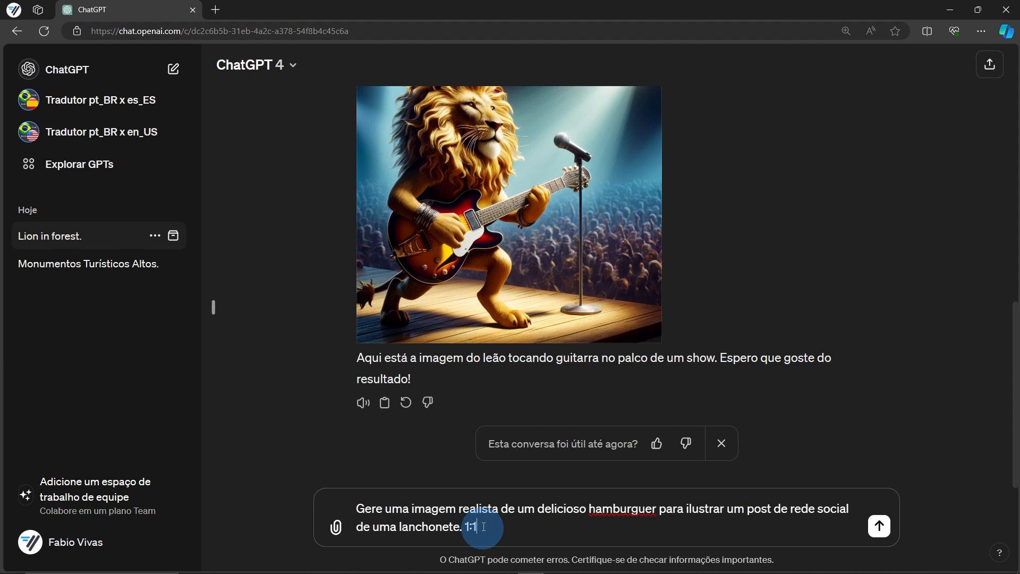
pyautogui.click(879, 525)
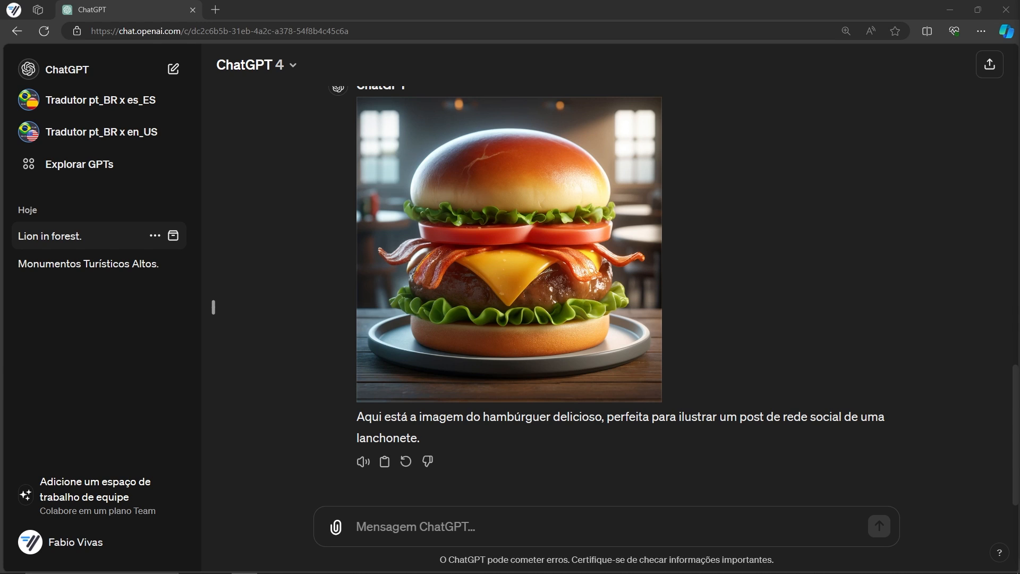
# Request a 9:16 image of a young brunette woman wearing a blue dress
pyautogui.click(524, 522)
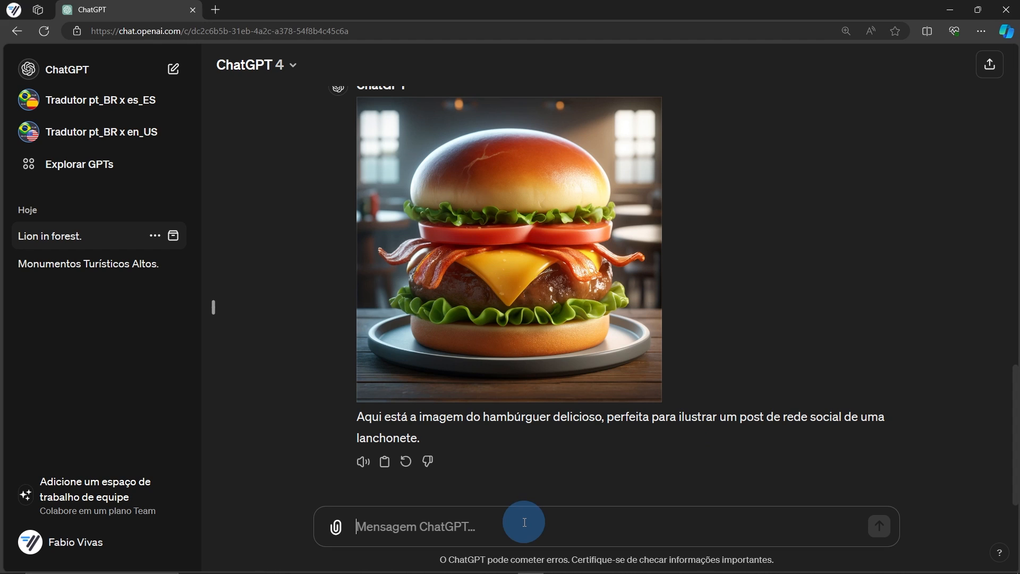
pyautogui.write('Gere uma imagem de uma mulher jovem, morena, com vestido azul. 9:16')
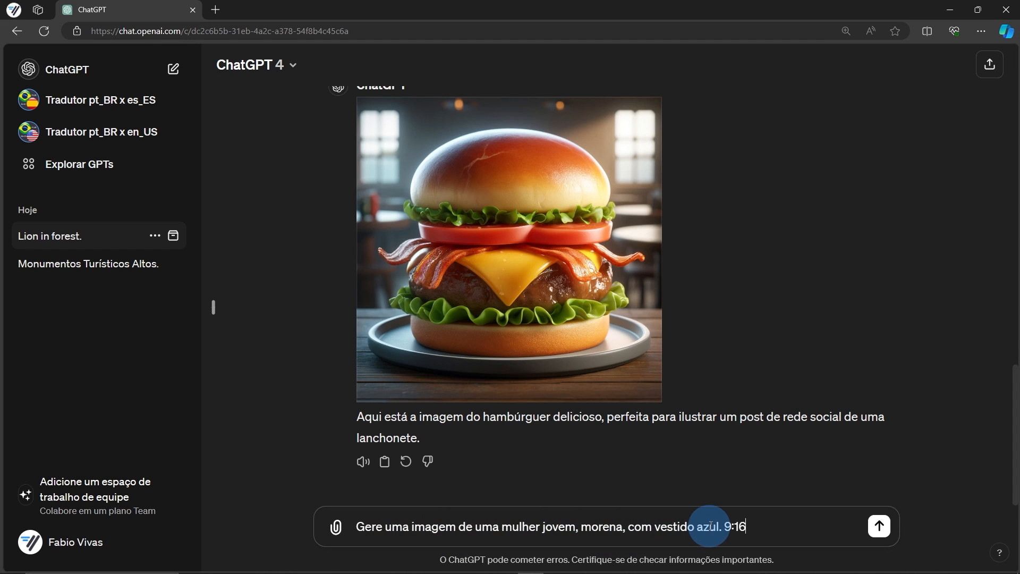
pyautogui.click(878, 529)
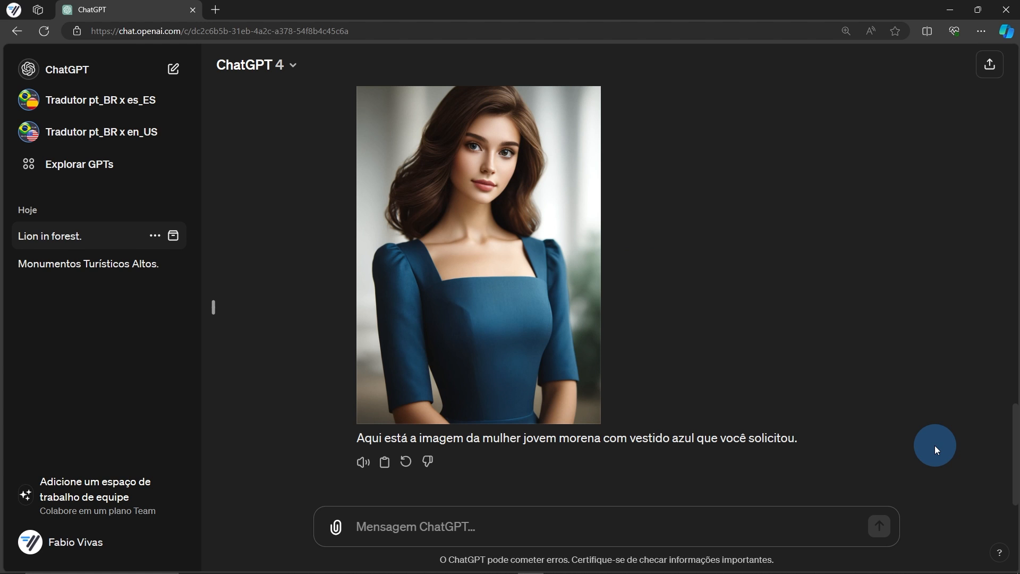
pyautogui.scroll(3, 931, 444)
# Select the top of the woman's head in the image and add a 'Tiara' edit
pyautogui.click(510, 193)
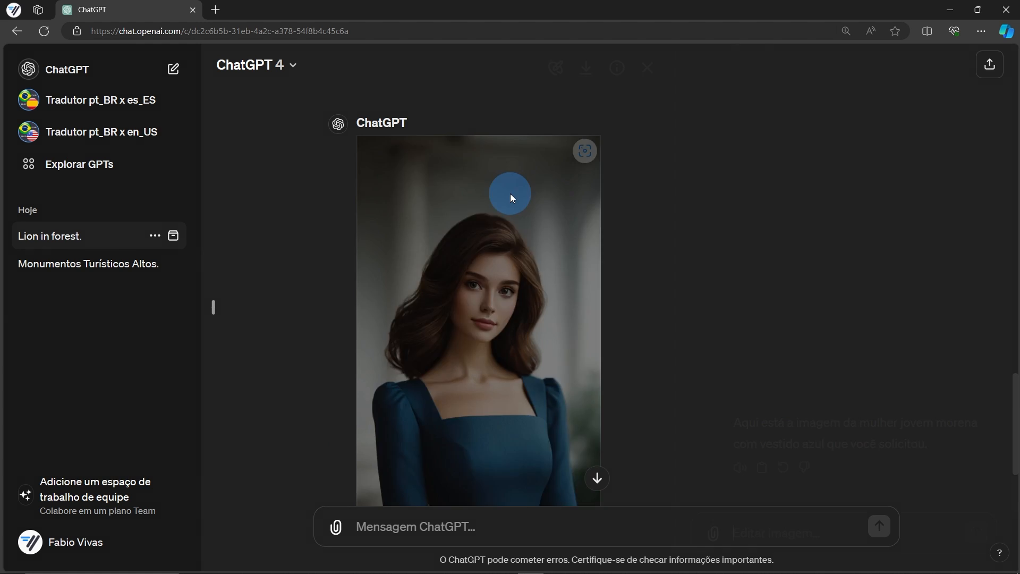
pyautogui.click(555, 75)
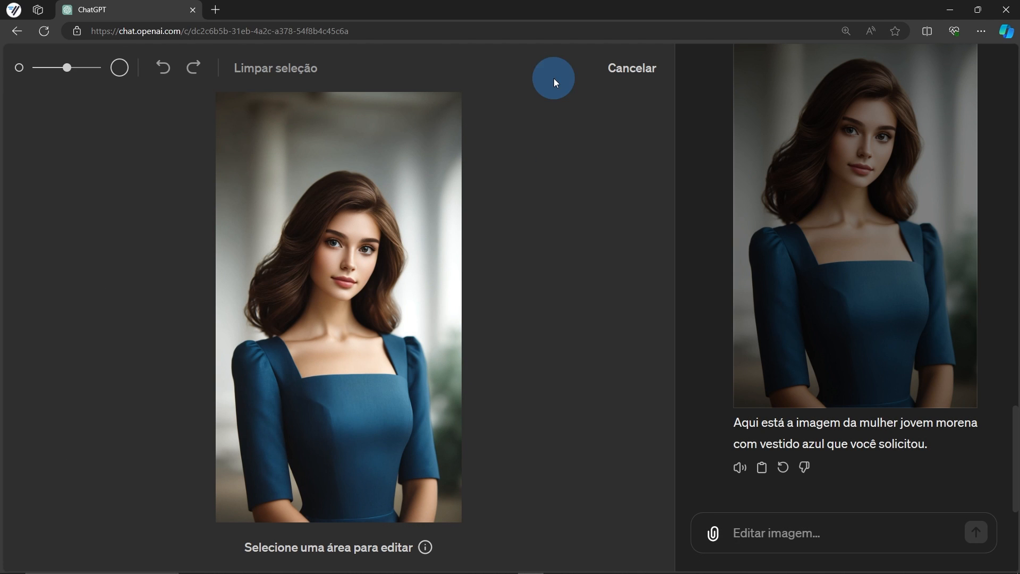
pyautogui.moveTo(325, 198)
pyautogui.mouseDown()
pyautogui.moveTo(375, 197)
pyautogui.moveTo(343, 190)
pyautogui.mouseUp()
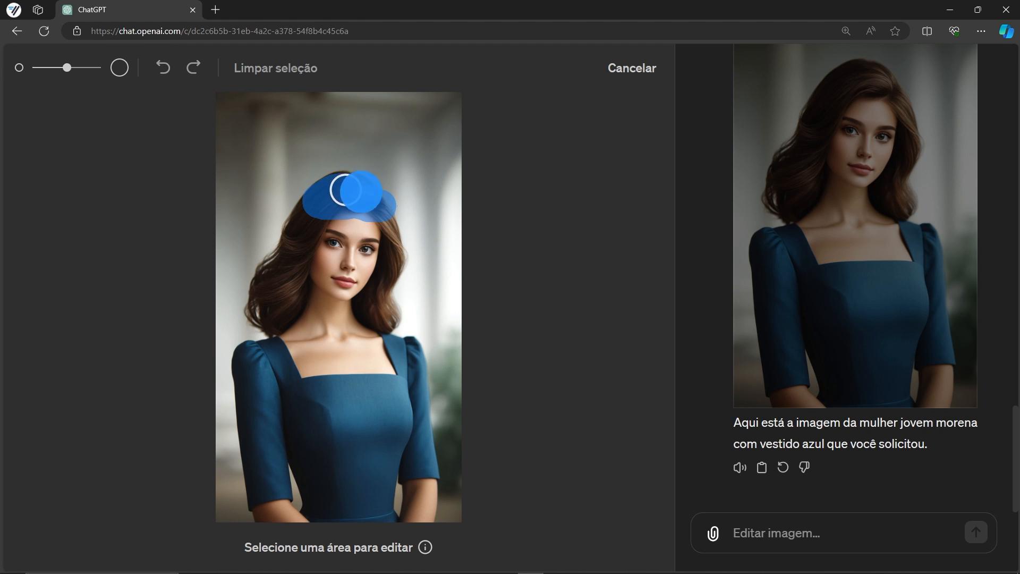
pyautogui.click(751, 534)
pyautogui.write('Tiara')
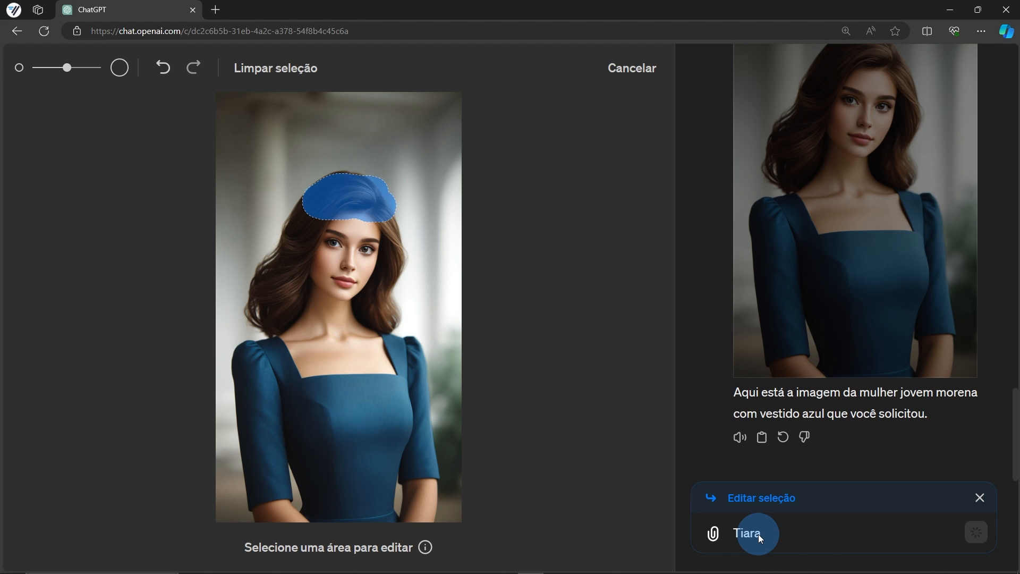
pyautogui.press('Return')
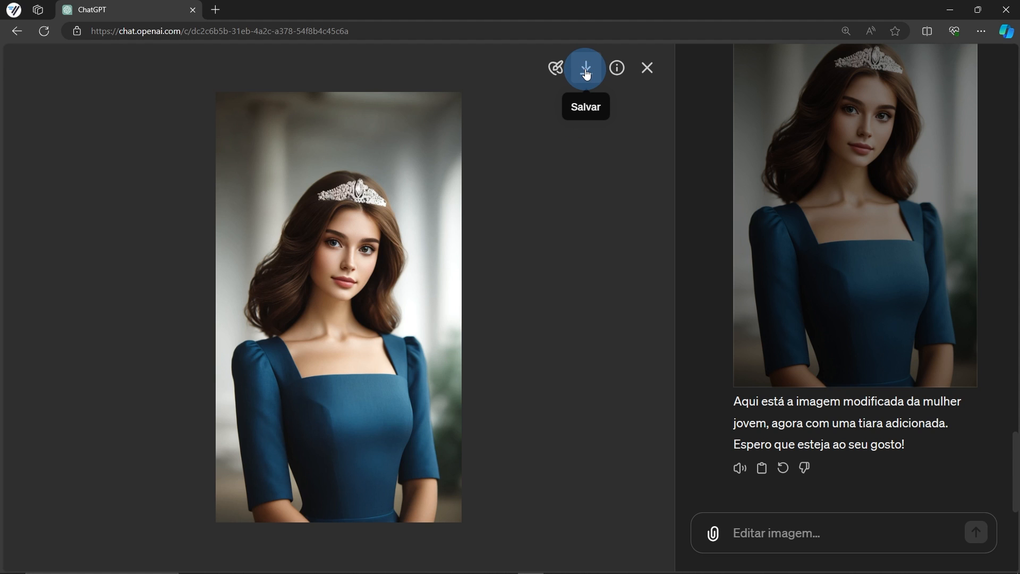
# Show the image's generation prompt, read it, and close the details
pyautogui.click(617, 74)
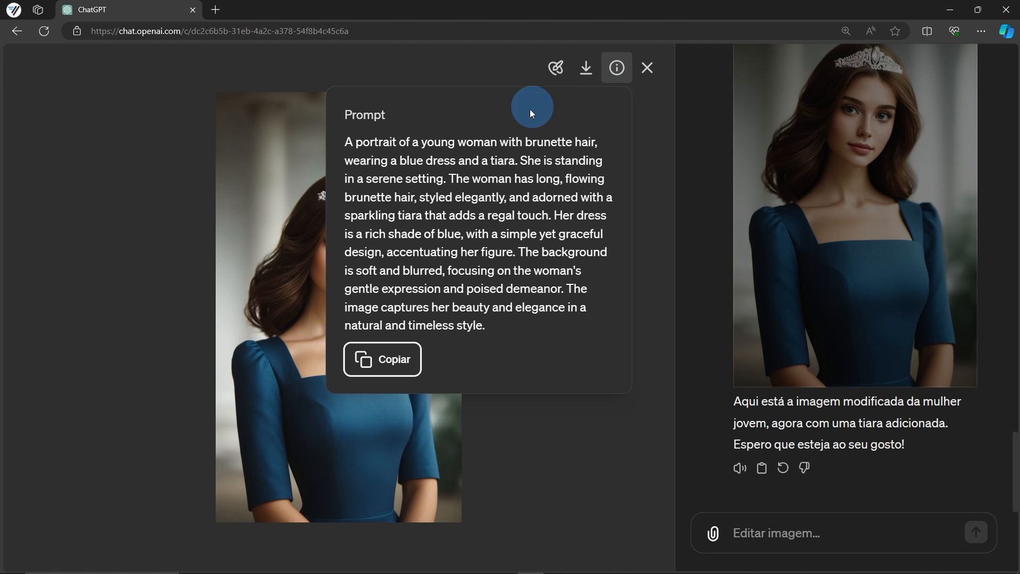
pyautogui.click(362, 157)
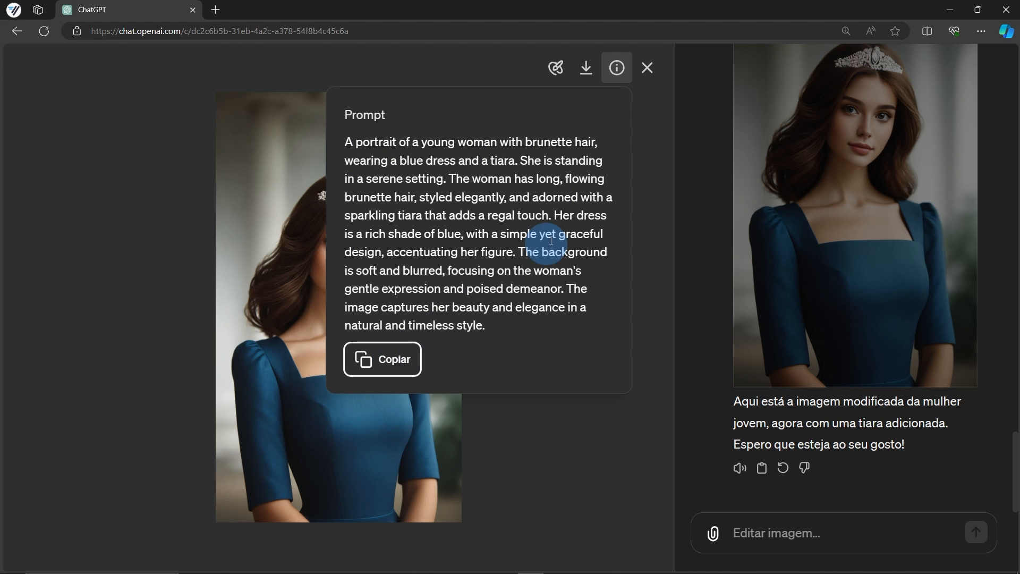
pyautogui.click(651, 75)
# Close the tiara image and start a new empty chat beside the cookies guide PDF
pyautogui.click(652, 74)
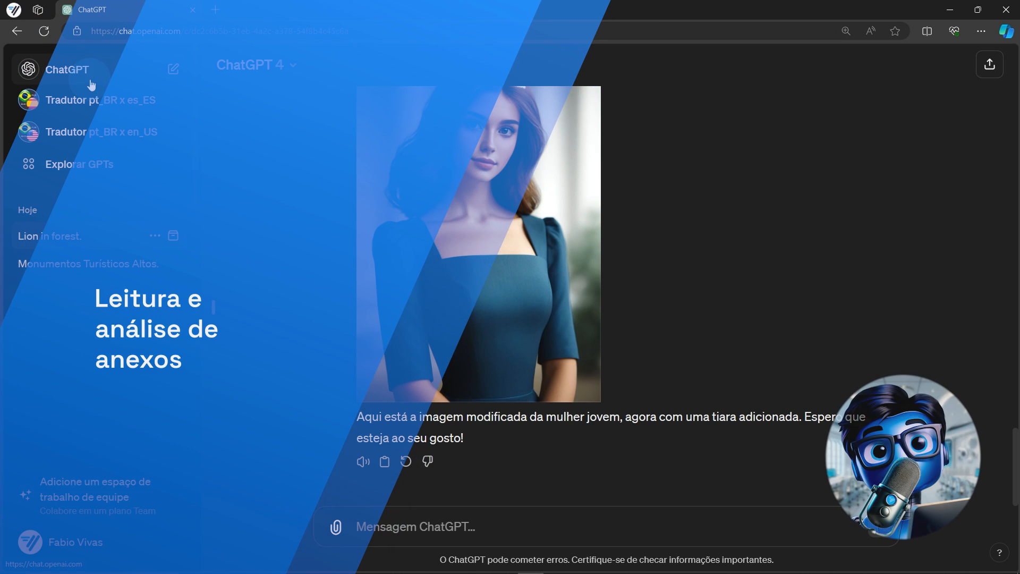
pyautogui.click(85, 80)
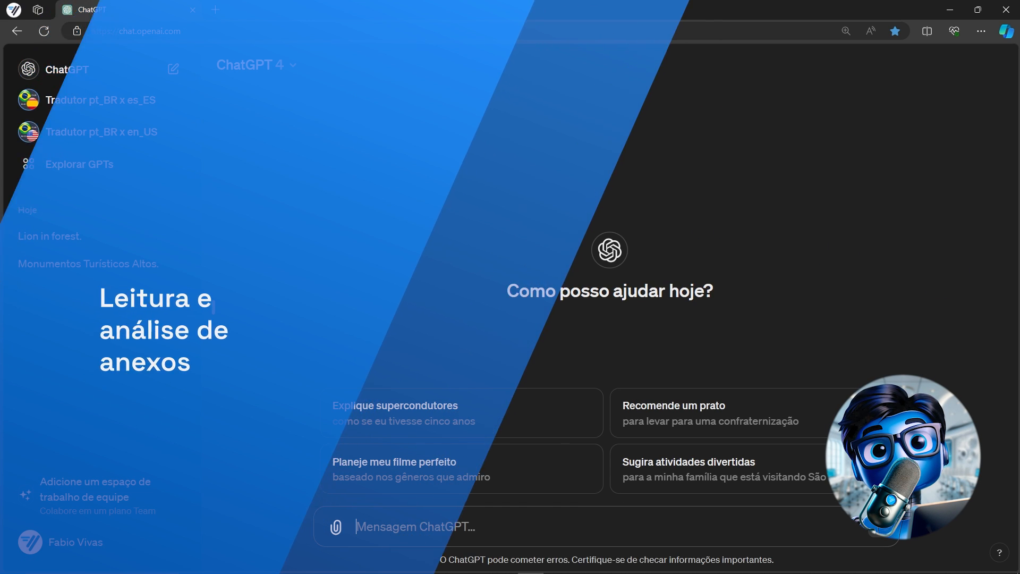
pyautogui.click(255, 259)
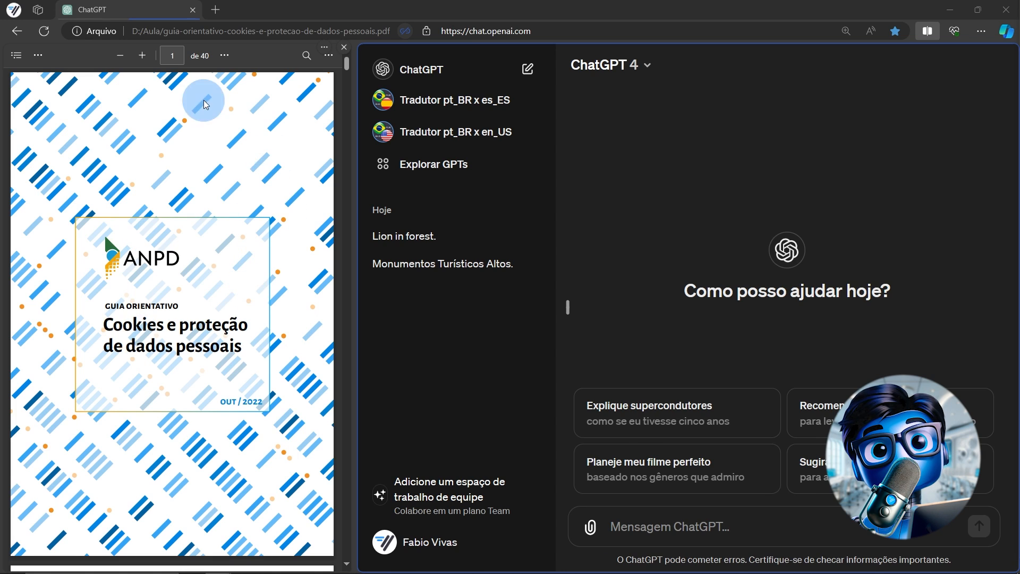
# Skim the cookies guide PDF to page 11, then move it into its own Edge tab
pyautogui.scroll(-15, 234, 272)
pyautogui.scroll(-20, 235, 272)
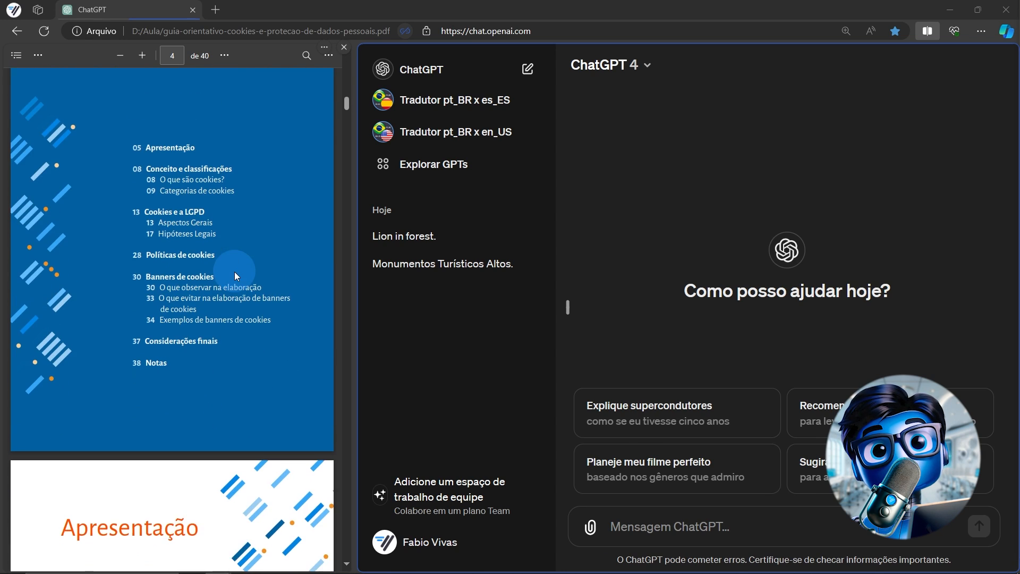
pyautogui.scroll(-20, 234, 272)
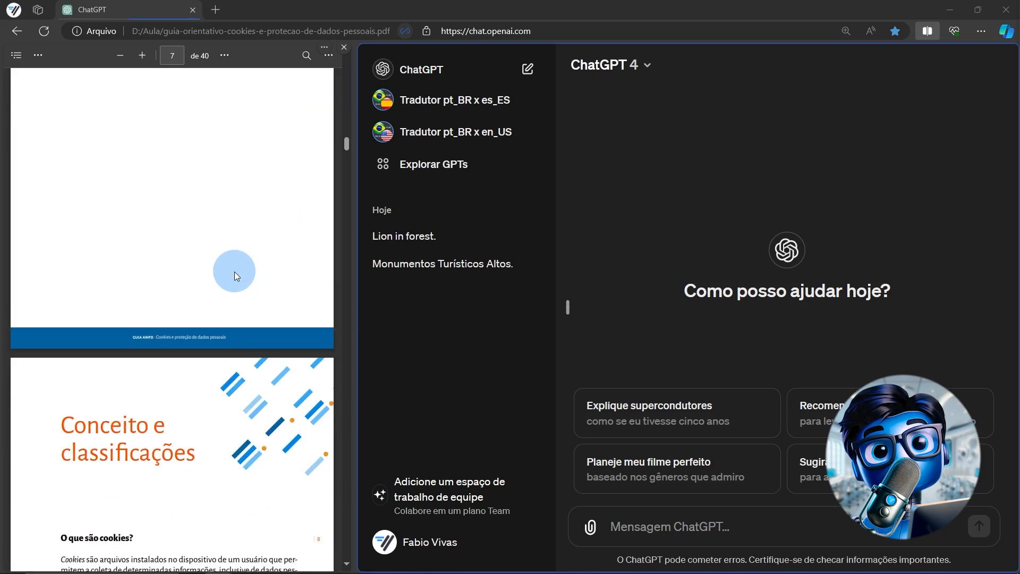
pyautogui.scroll(-15, 237, 275)
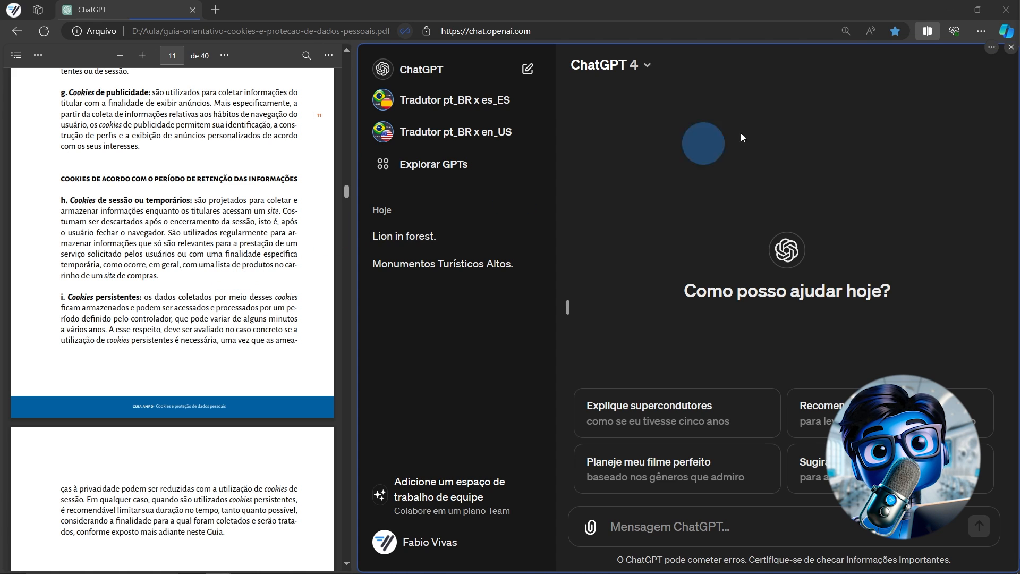
pyautogui.click(923, 35)
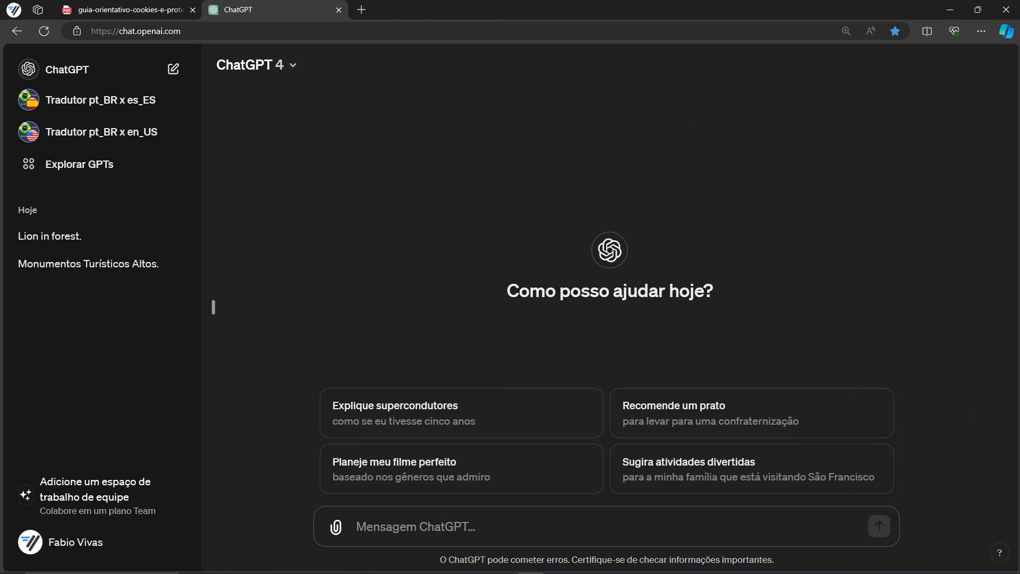
# Attach the cookies guide PDF and send 'Analise o conteúdo do PDF e faça um resumo.'
pyautogui.moveTo(1019, 392); pyautogui.dragTo(433, 521)
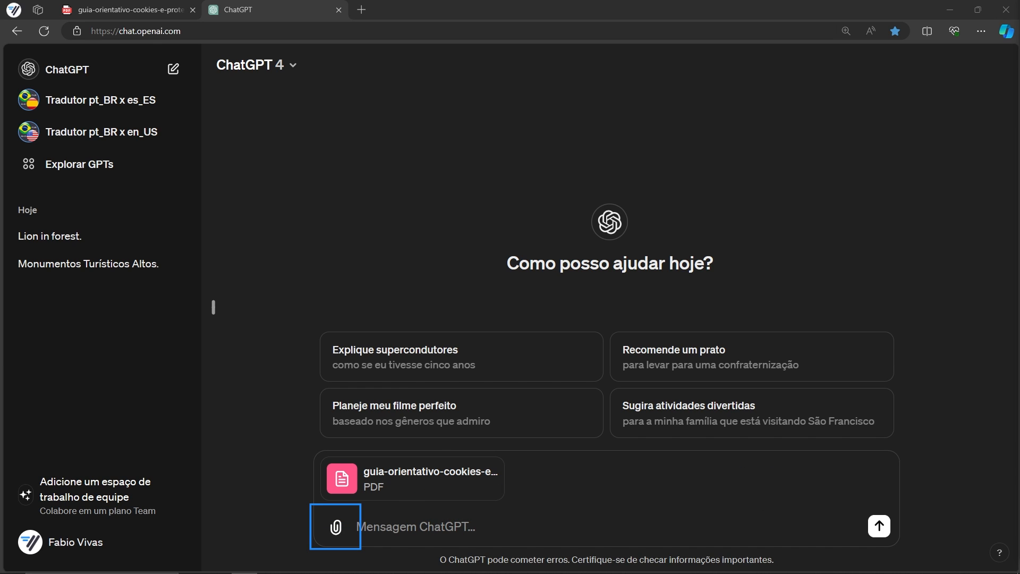
pyautogui.click(402, 529)
pyautogui.write('Analise o conteúdo da PDF e faça um resumo.')
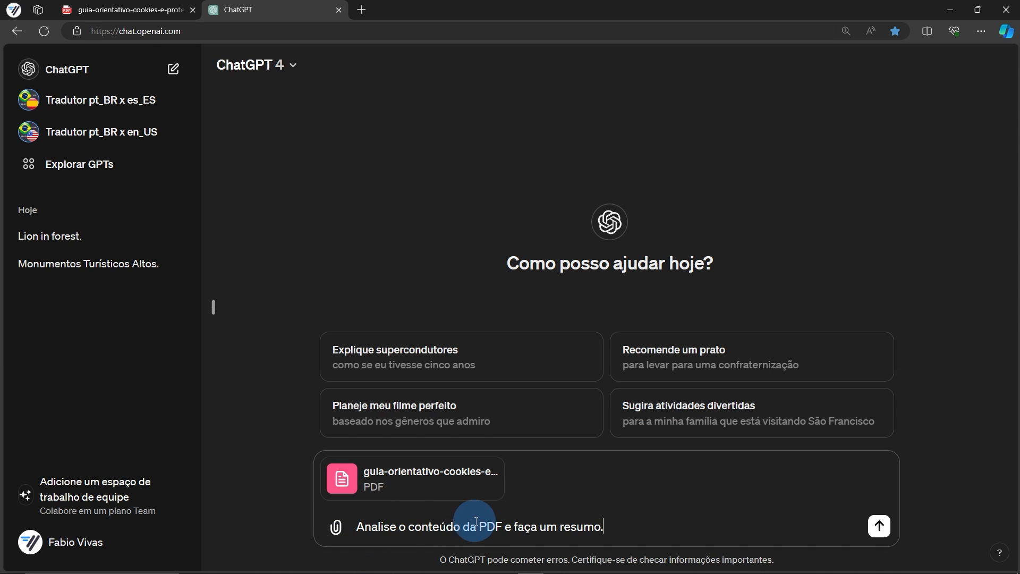
pyautogui.click(475, 522)
pyautogui.press('BackSpace')
pyautogui.write('o')
pyautogui.click(880, 526)
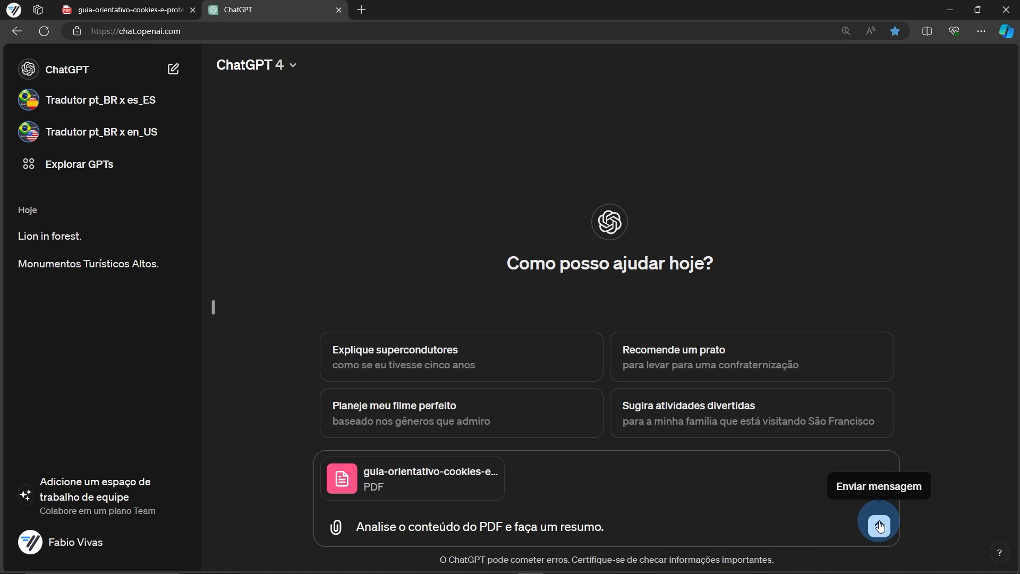
pyautogui.click(879, 526)
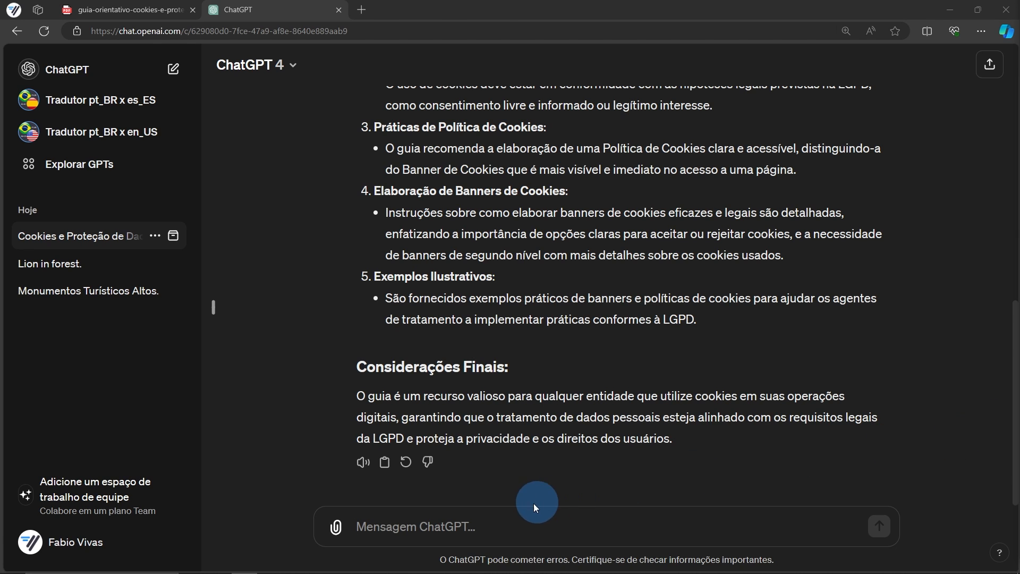
# Ask for the guide's authors, date, version and page count, then a 10-page ebook outline
pyautogui.click(489, 525)
pyautogui.write('Informe autores, data de publicação, versão e número de páginas.')
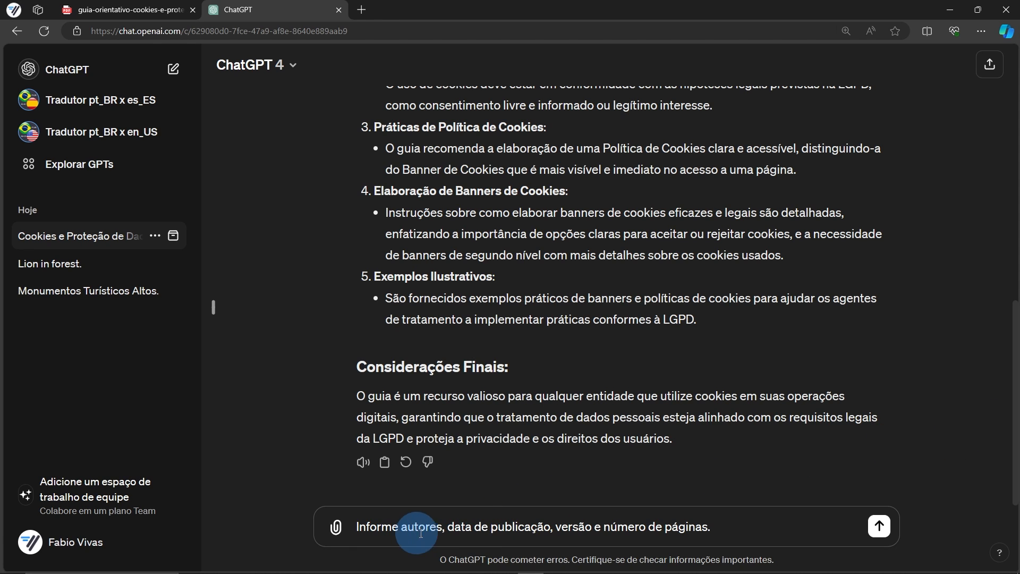
pyautogui.click(872, 528)
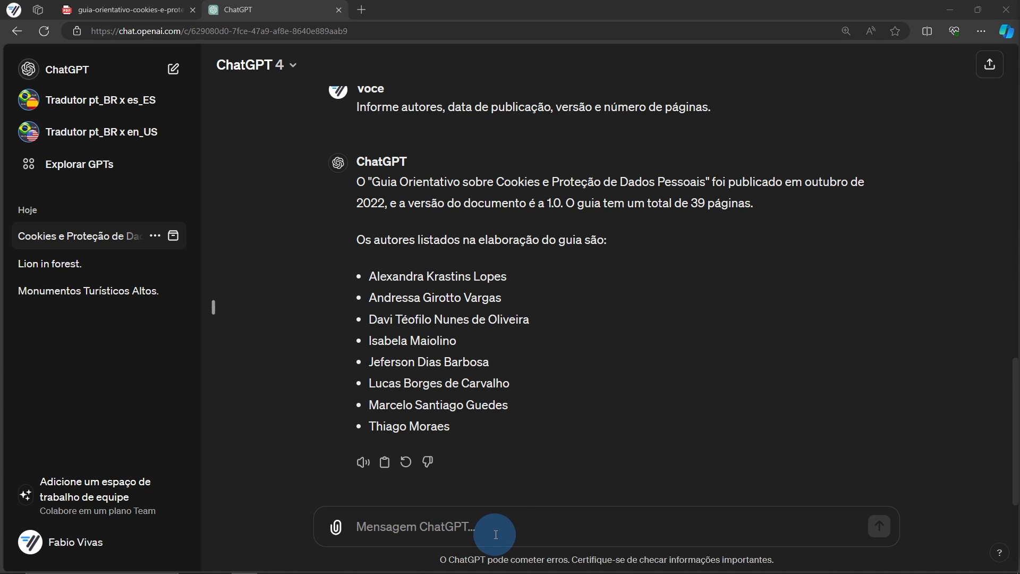
pyautogui.write('Usando o PDF como referência, sugira uma estrutura de ebook com apenas 10 páginas.')
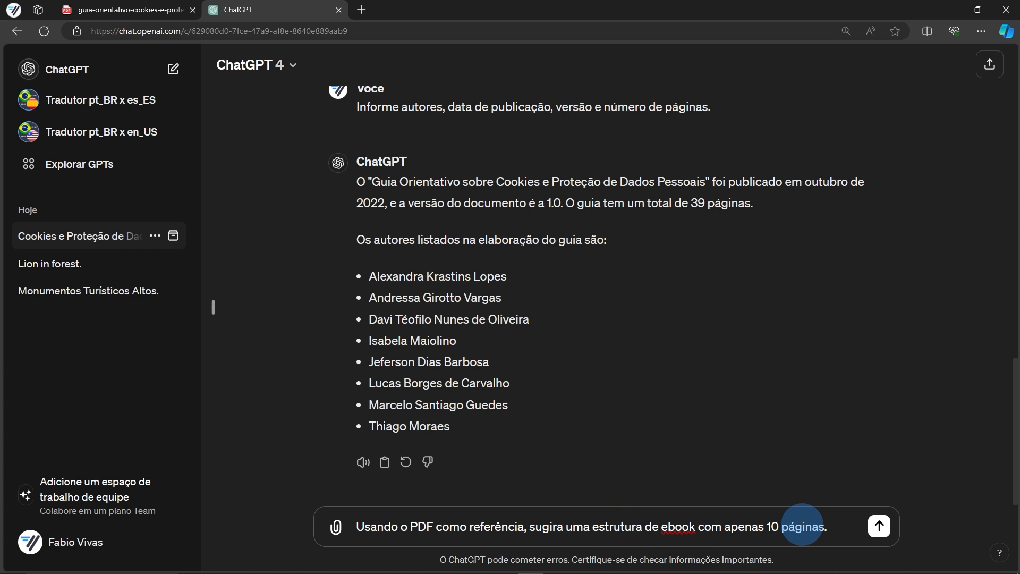
pyautogui.click(876, 528)
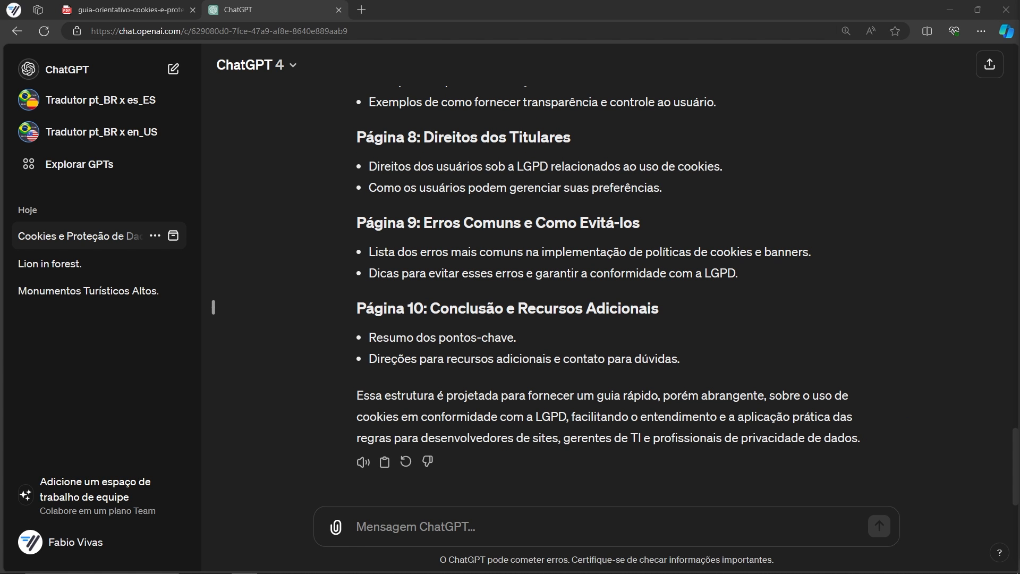
# Request a 15-slide presentation outline, then attach the tiara portrait to a new message
pyautogui.click(399, 523)
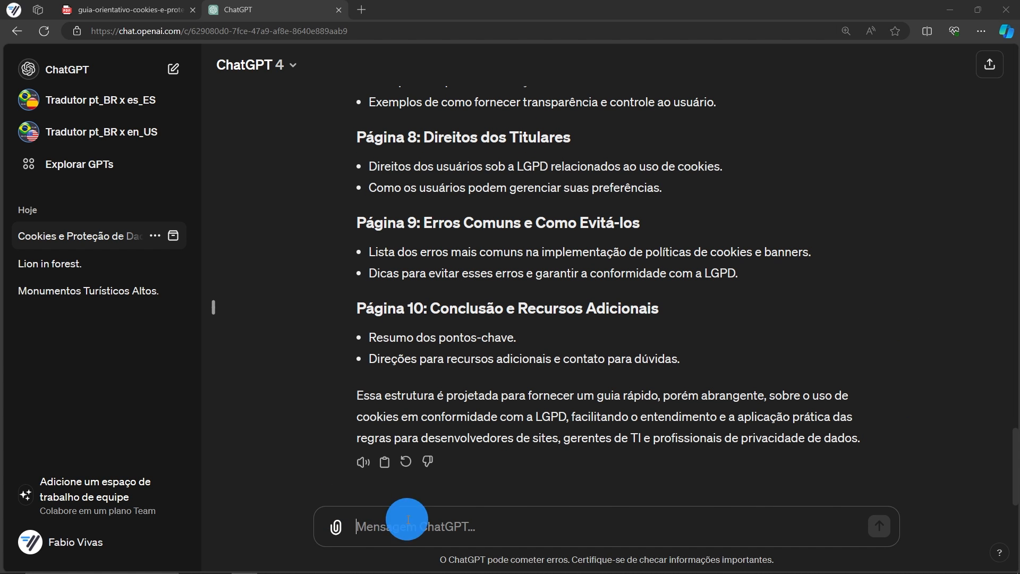
pyautogui.write('Usando o PDF como referência, sugira uma estrutura de apresentação com no máximo 15 slides.')
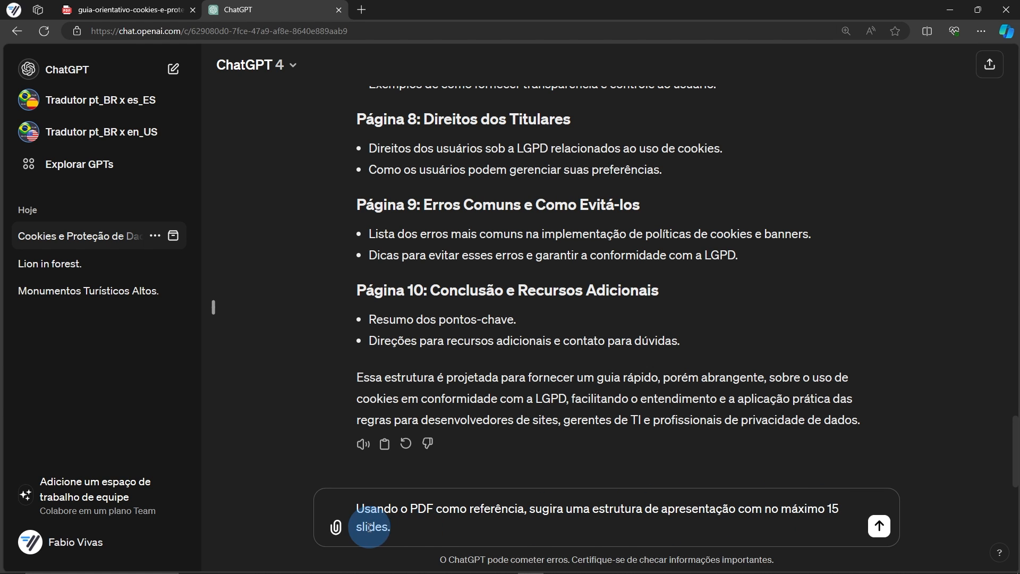
pyautogui.click(877, 527)
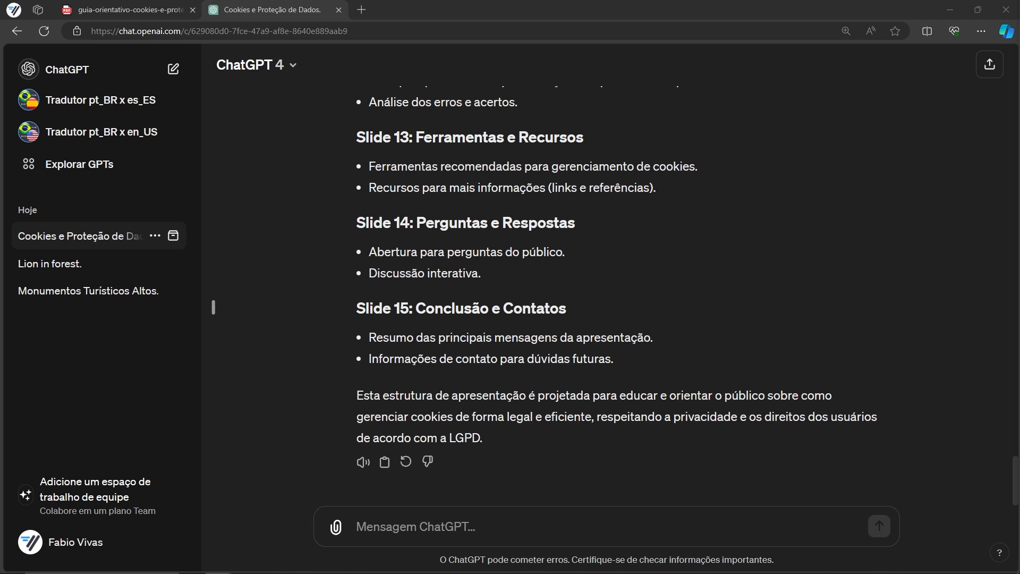
pyautogui.moveTo(1009, 324); pyautogui.dragTo(389, 526)
# Send 'Analise a imagem' with the tiara portrait, then request a prompt for similar images
pyautogui.write('Analise a imagem')
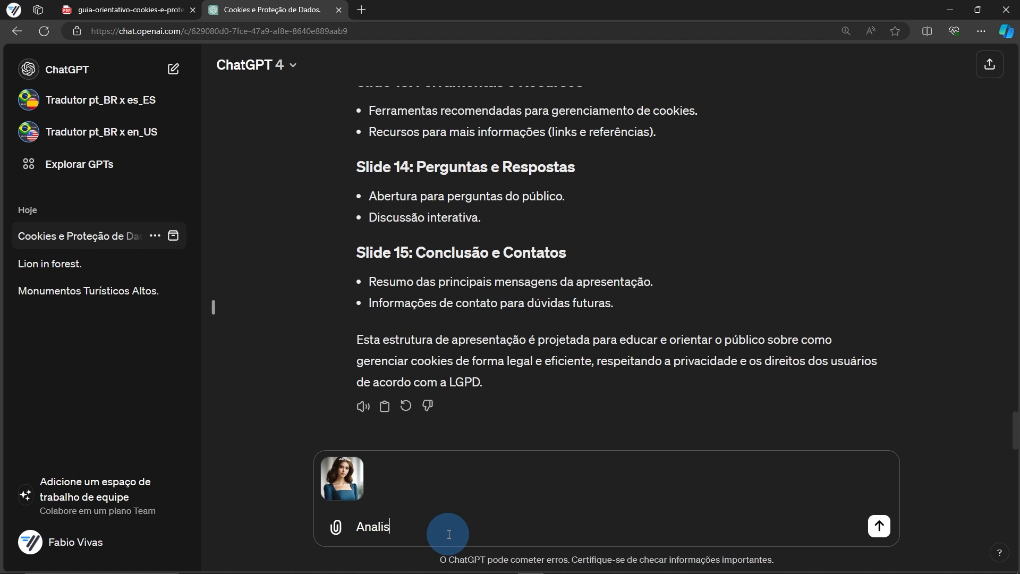
pyautogui.press('Return')
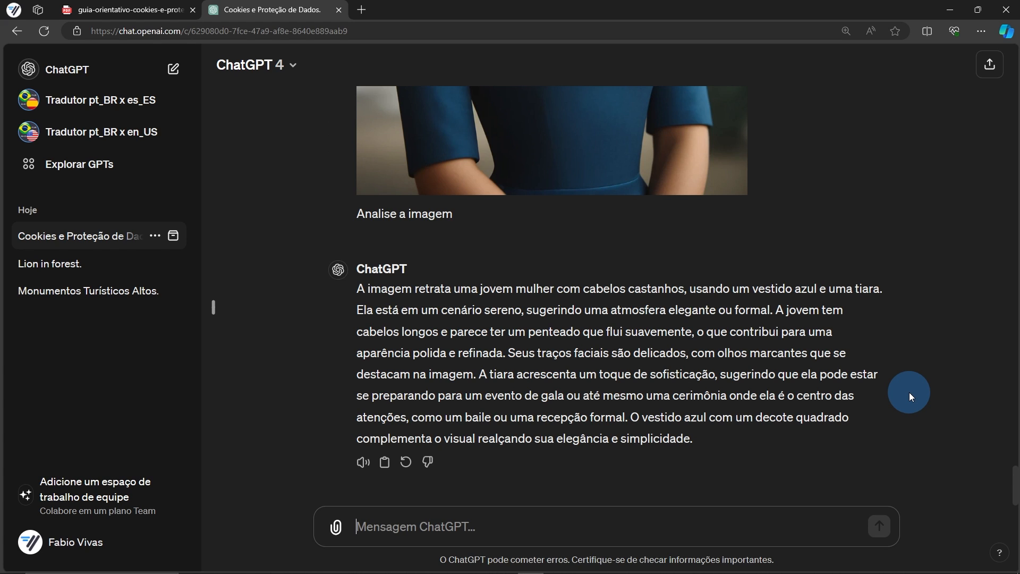
pyautogui.hotkey('alt', 'Tab')
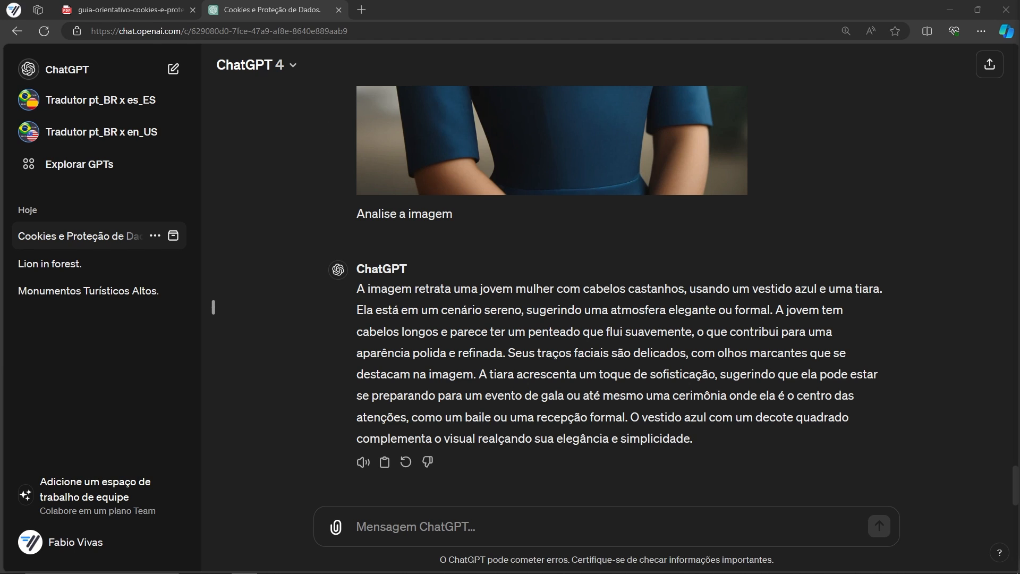
pyautogui.click(412, 526)
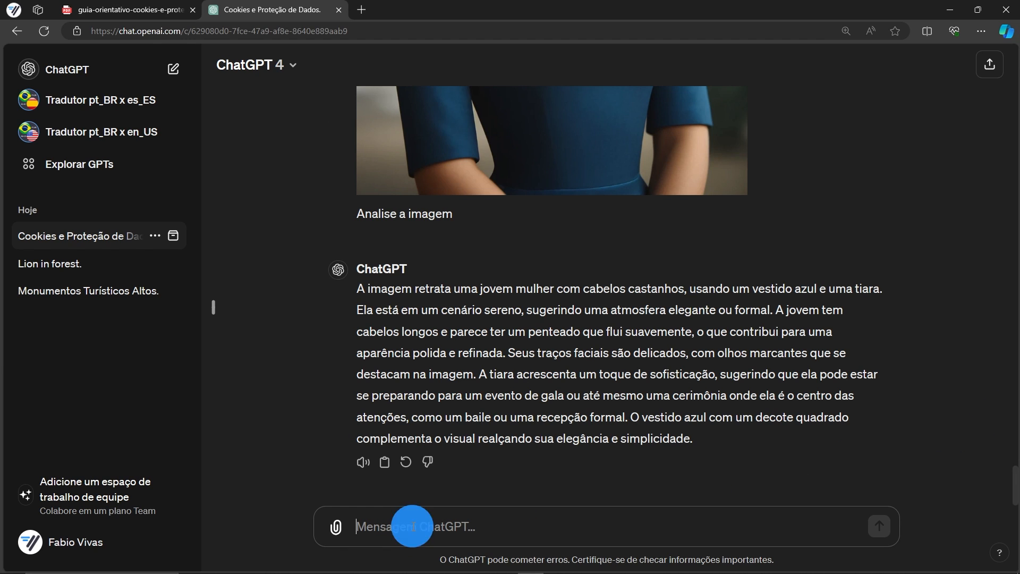
pyautogui.write('Escreva um prompt que eu possa utilizar para gerar imagens semelhantes a essa.')
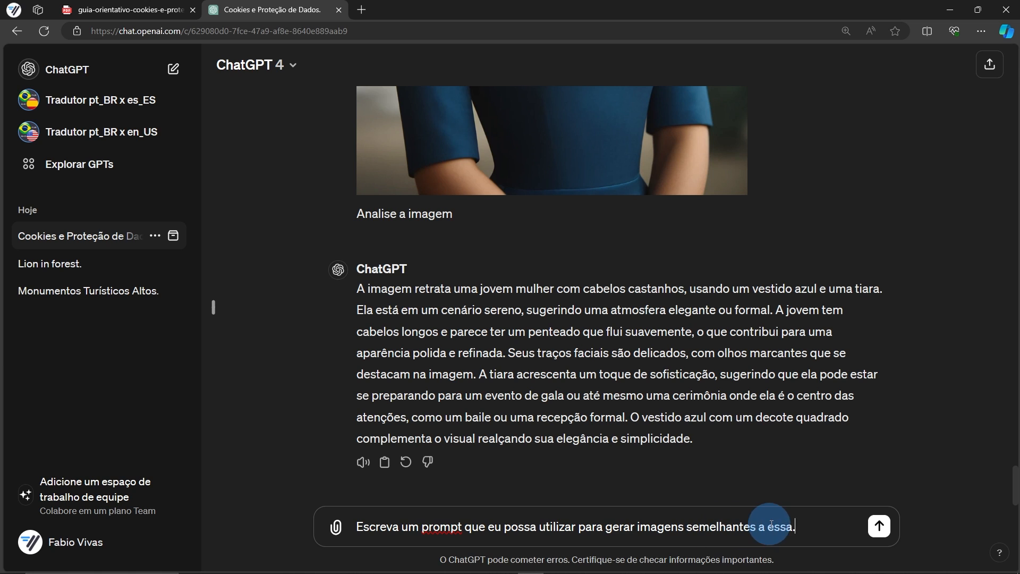
pyautogui.click(878, 527)
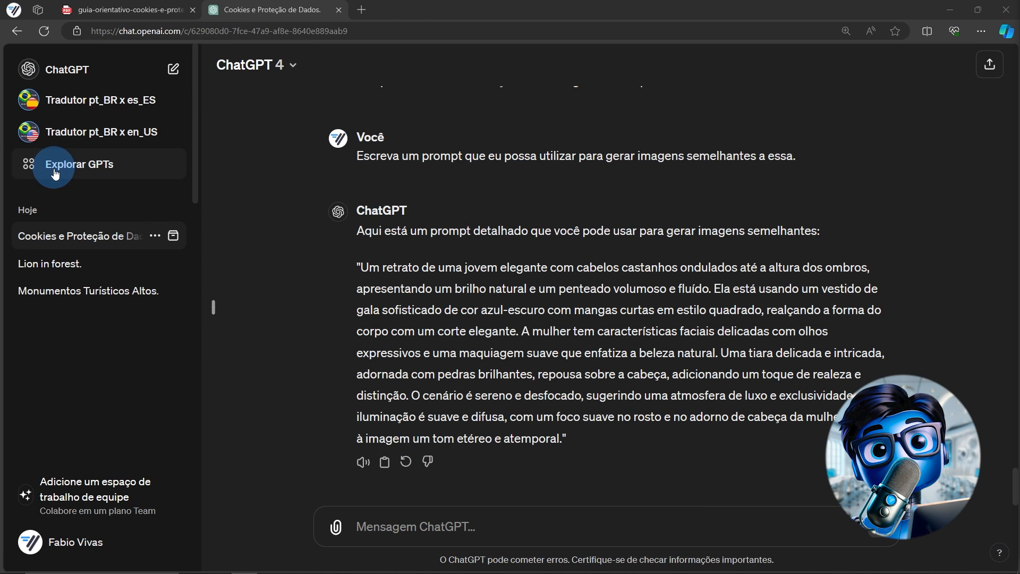
pyautogui.click(104, 175)
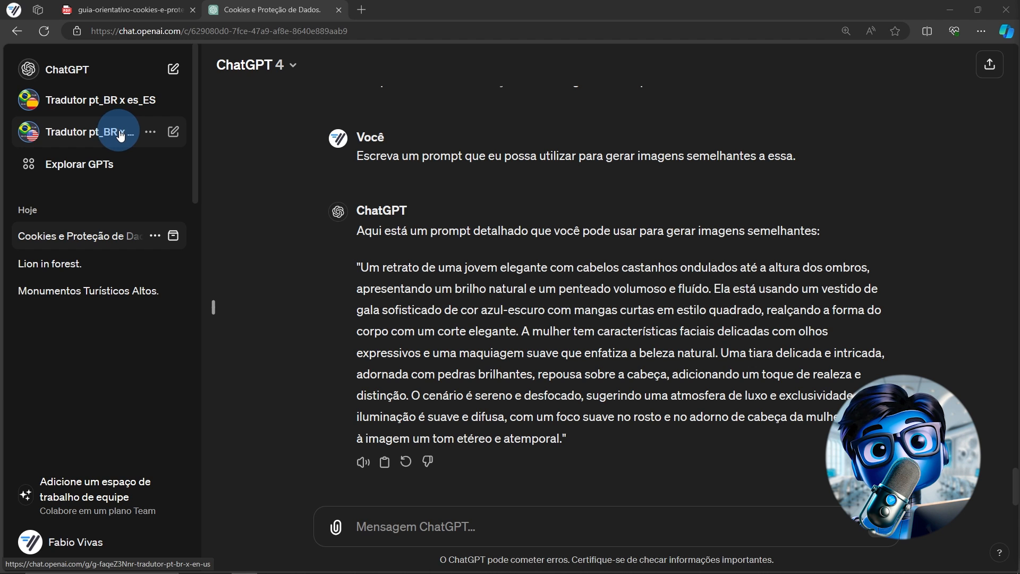
# Have Tradutor pt_BR x en_US translate the pasted Portuguese summary and read the English reply
pyautogui.click(120, 135)
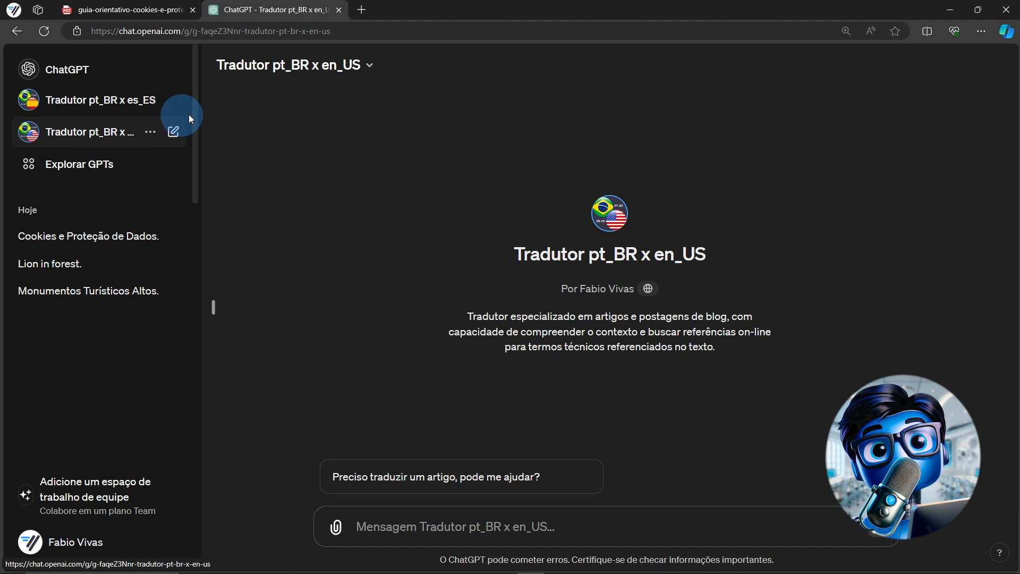
pyautogui.click(502, 527)
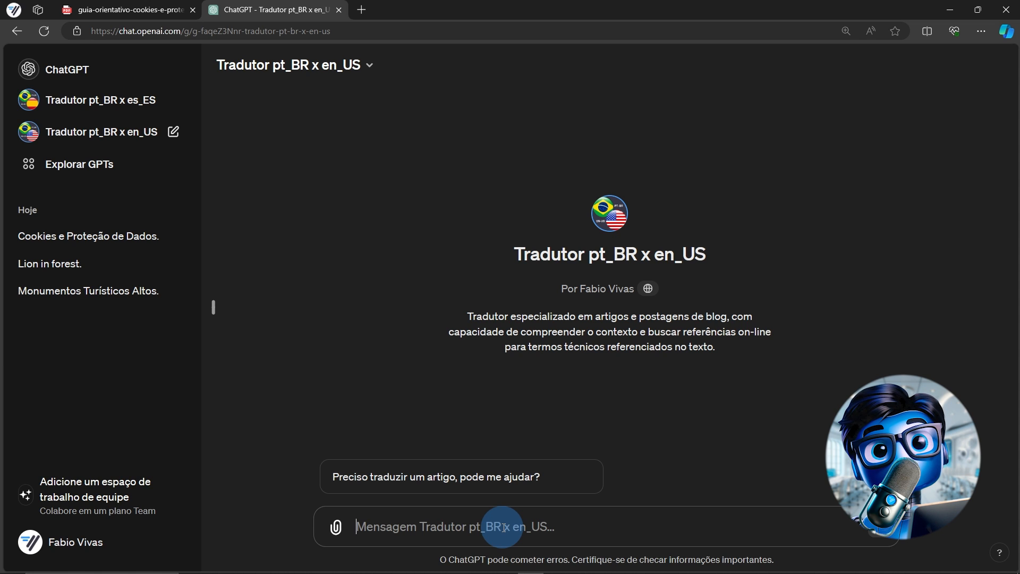
pyautogui.hotkey('ctrl', 'v')
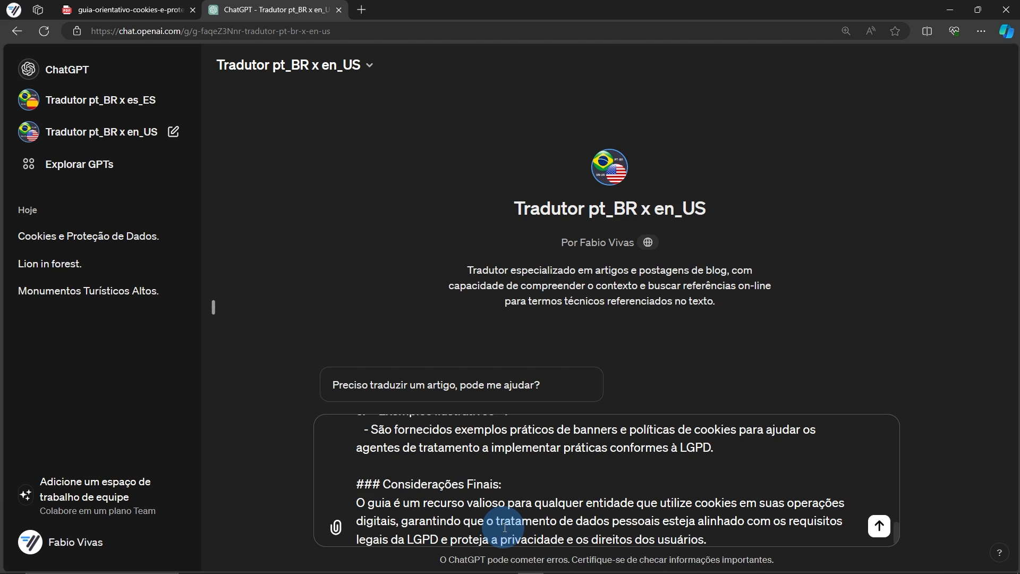
pyautogui.scroll(15, 501, 515)
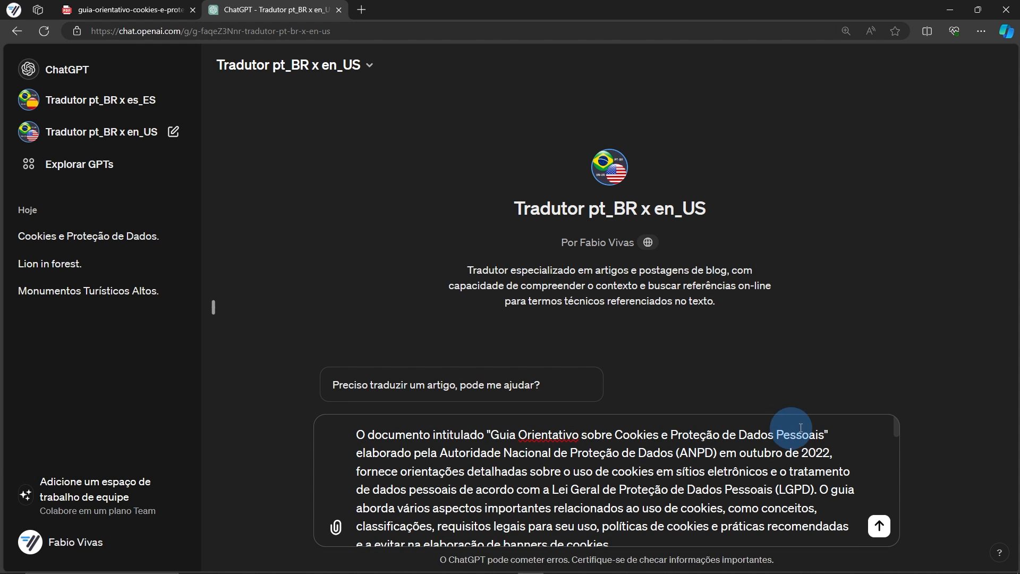
pyautogui.click(879, 526)
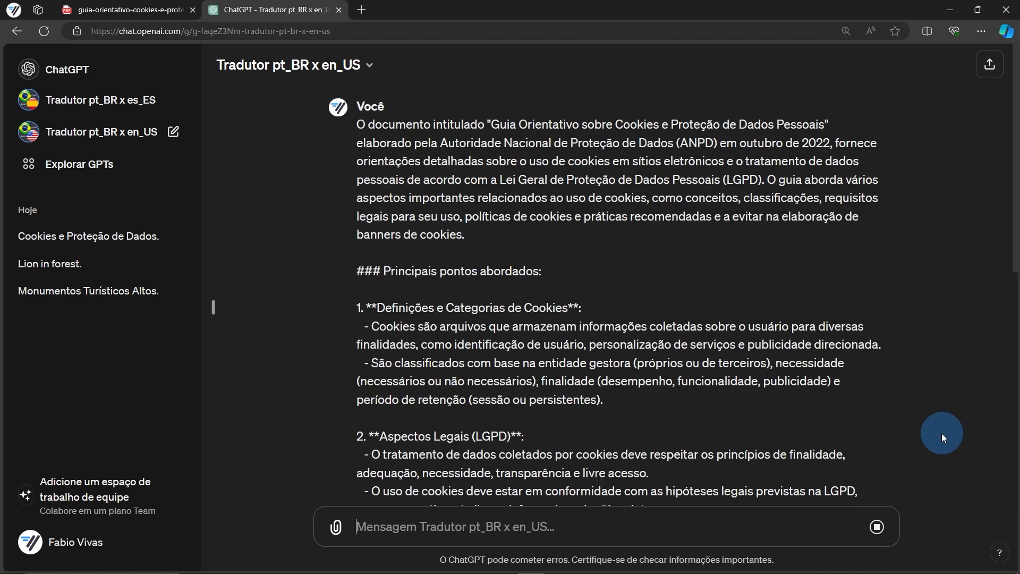
pyautogui.scroll(-9, 941, 438)
pyautogui.scroll(-2, 928, 438)
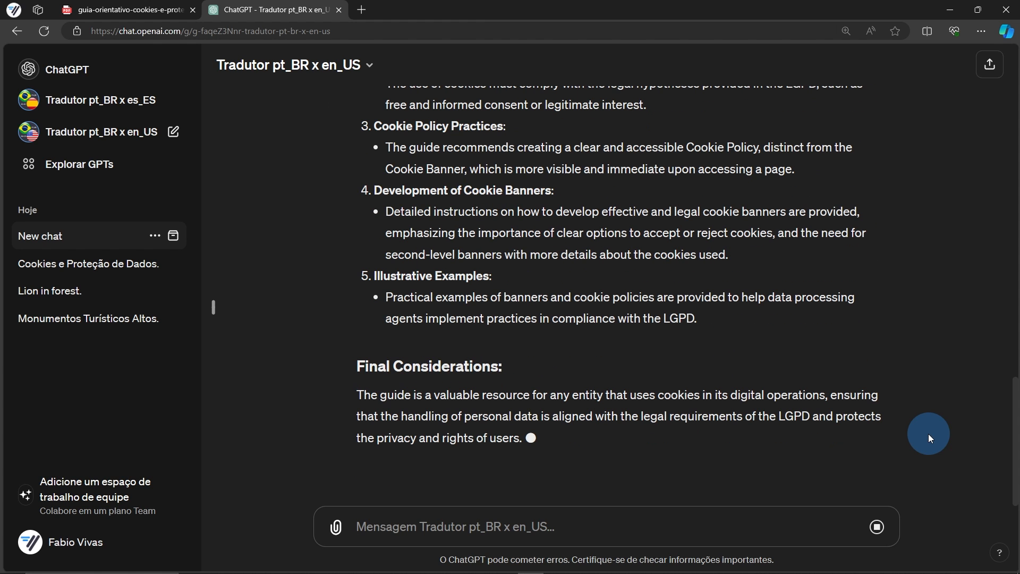
pyautogui.scroll(10, 523, 369)
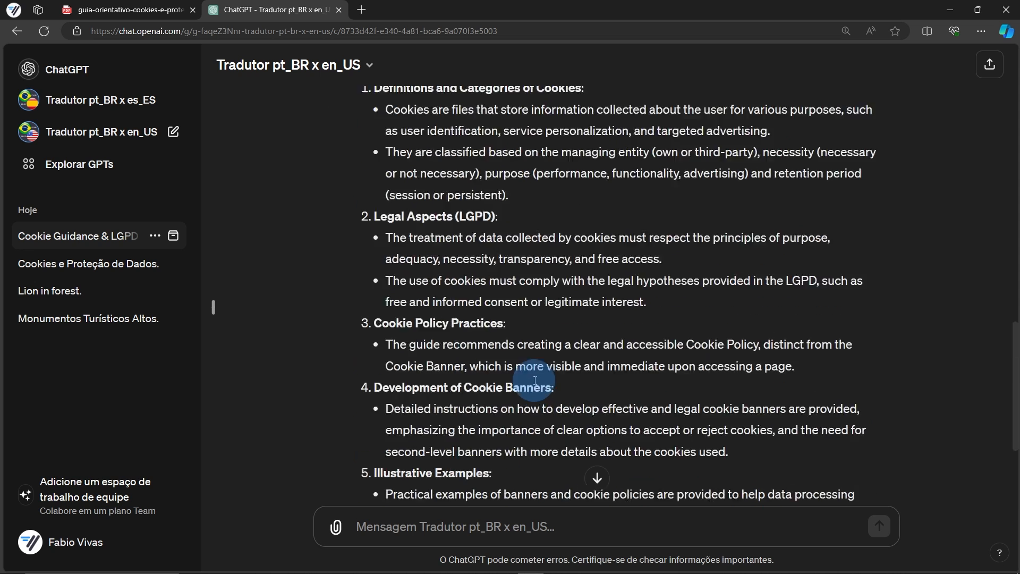
pyautogui.scroll(-10, 653, 311)
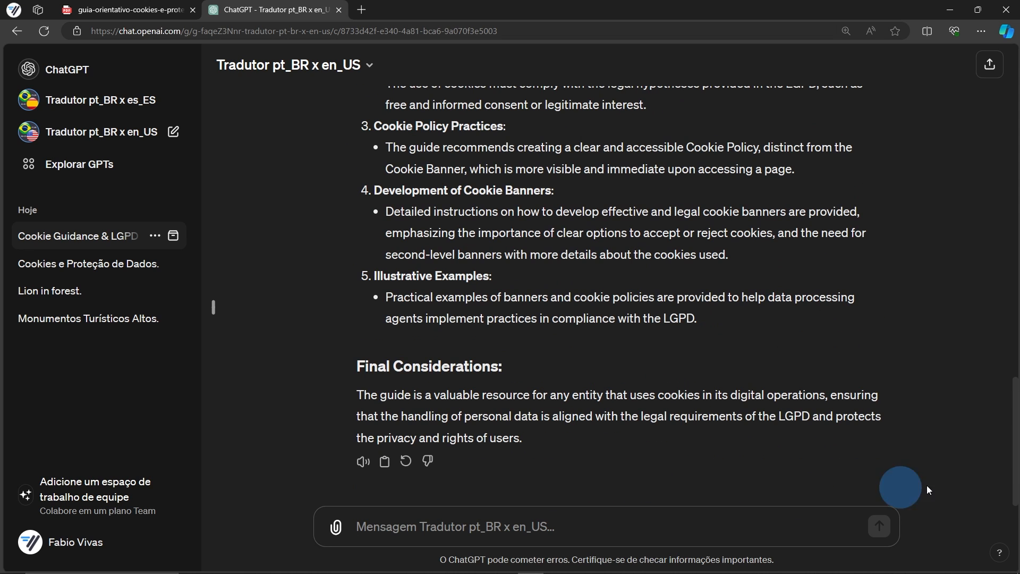
# Browse Explorar GPTs, filter to the DALL·E category, and view Logo Creator's details
pyautogui.click(83, 168)
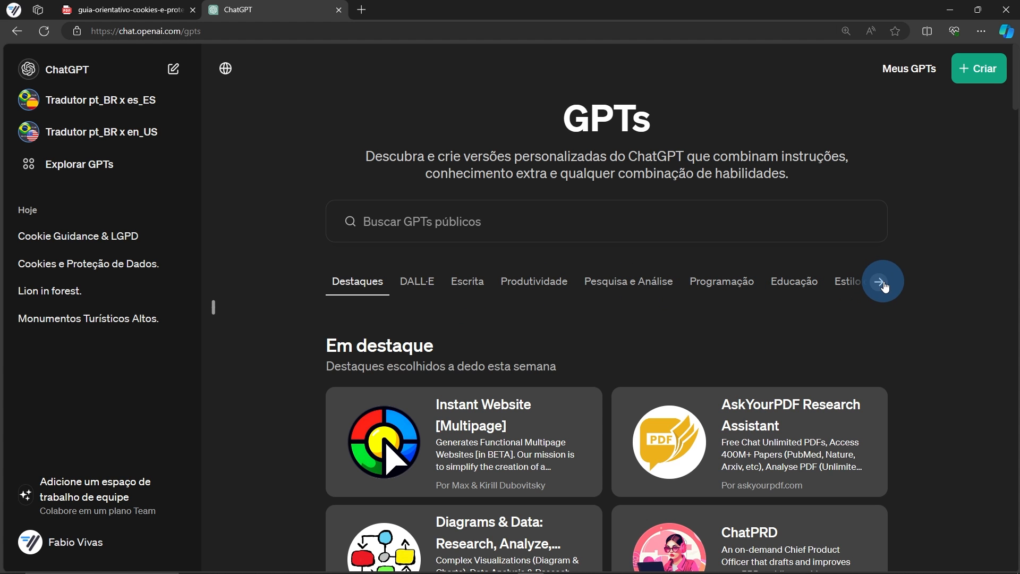
pyautogui.scroll(-10, 942, 274)
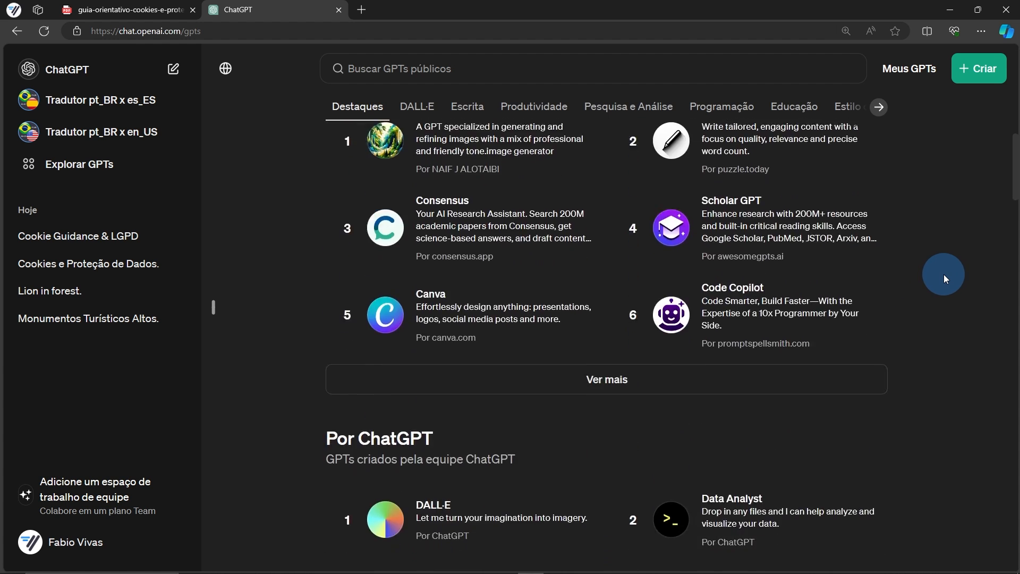
pyautogui.scroll(-20, 943, 274)
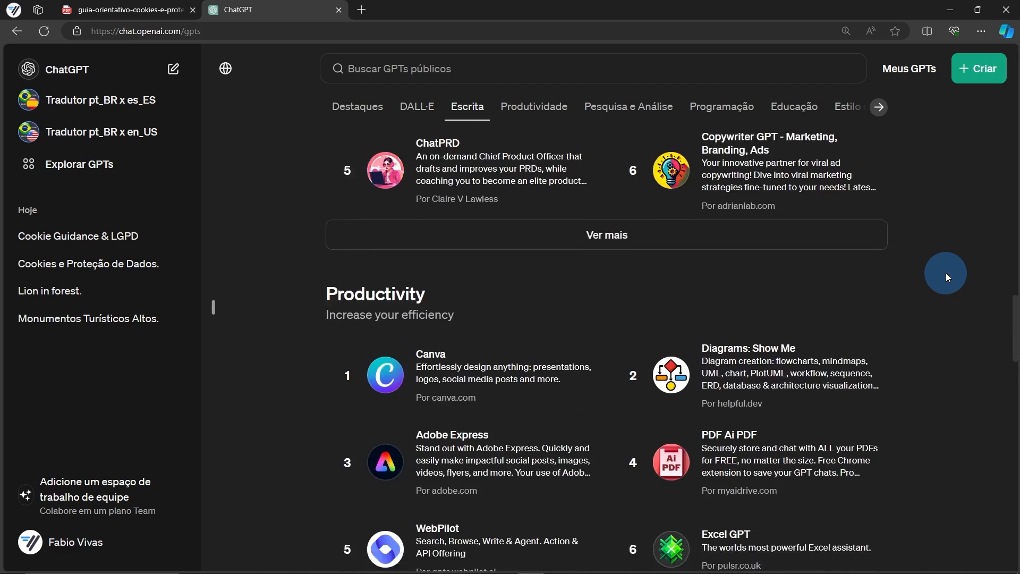
pyautogui.scroll(-20, 946, 272)
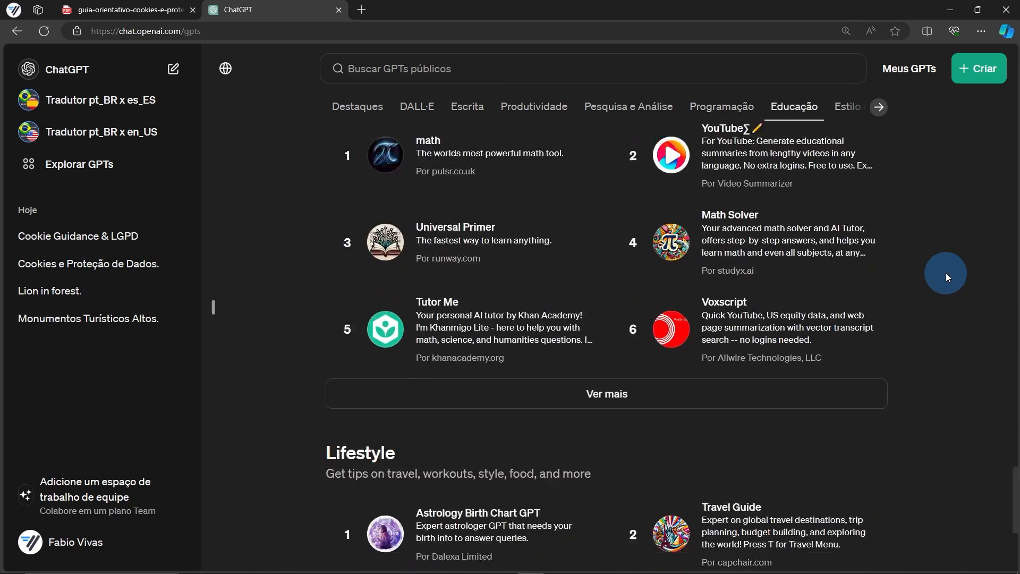
pyautogui.scroll(-5, 946, 272)
pyautogui.press('Home')
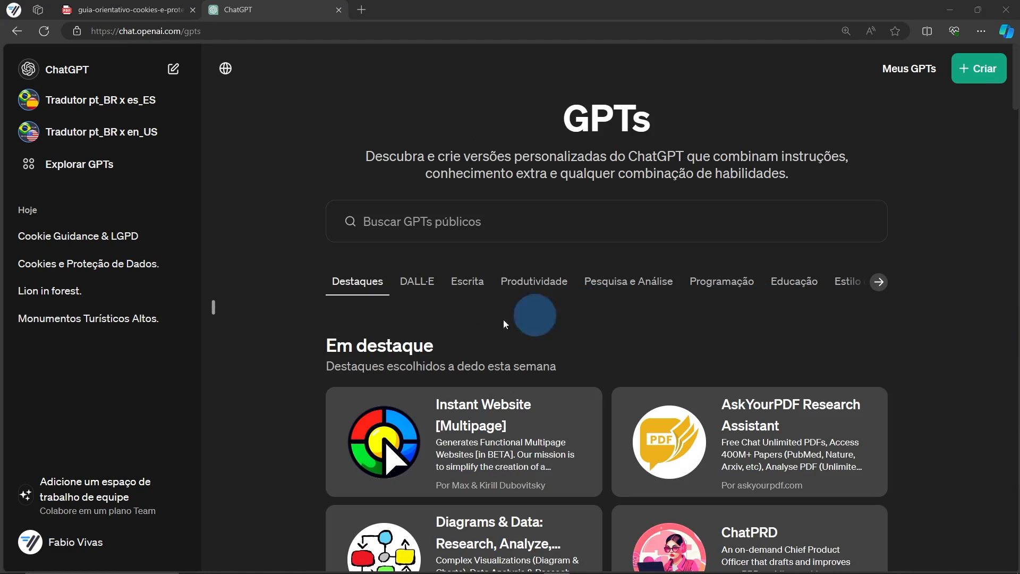
pyautogui.click(423, 287)
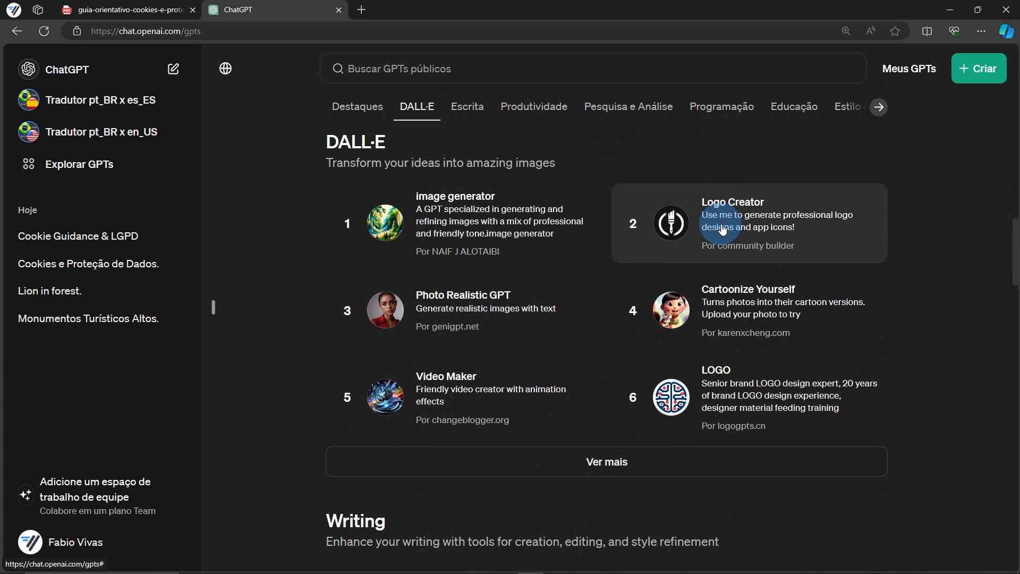
pyautogui.click(722, 229)
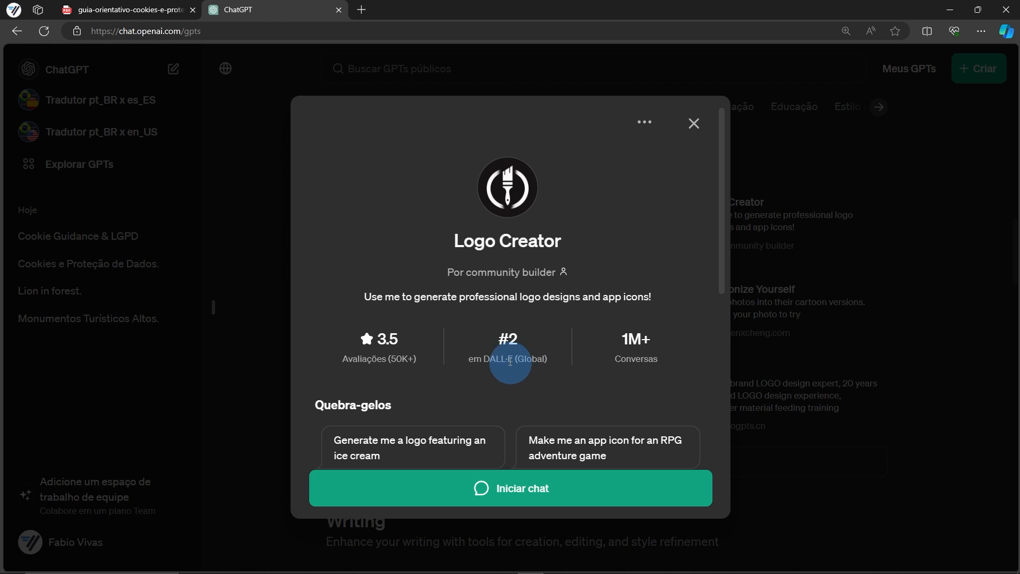
pyautogui.scroll(-1, 510, 367)
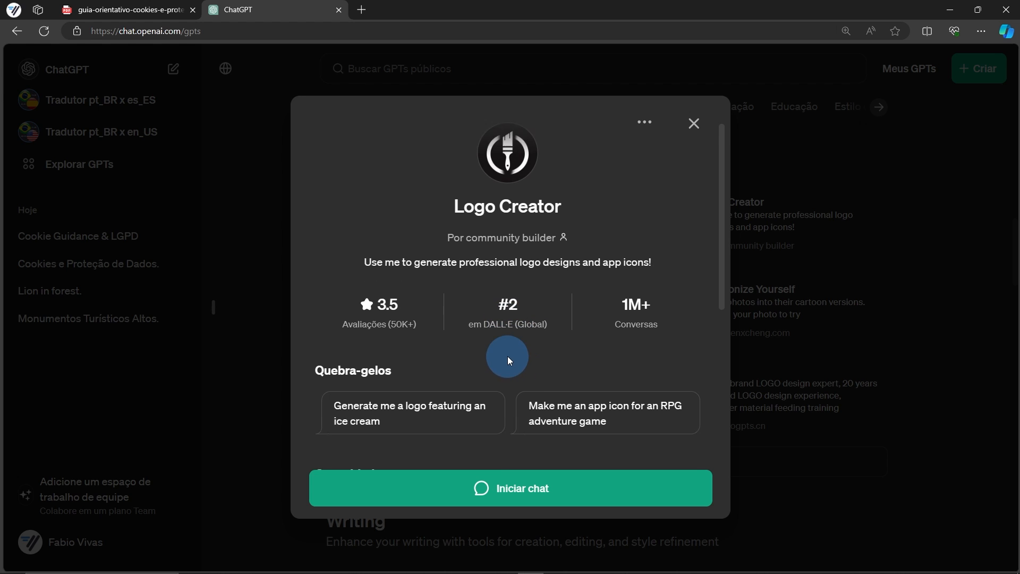
# Start a Logo Creator chat and send the pet food store logo request
pyautogui.click(499, 489)
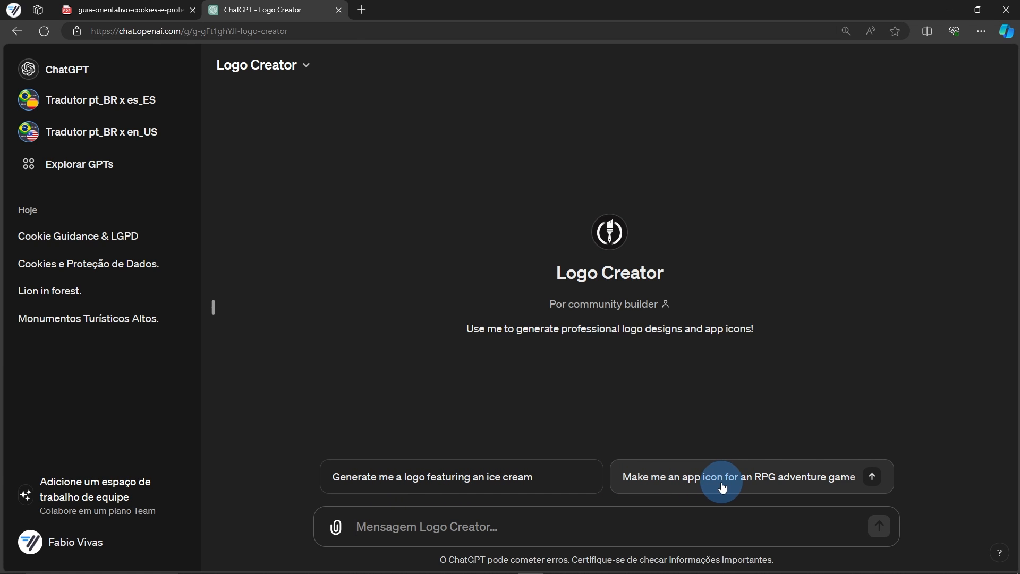
pyautogui.click(438, 526)
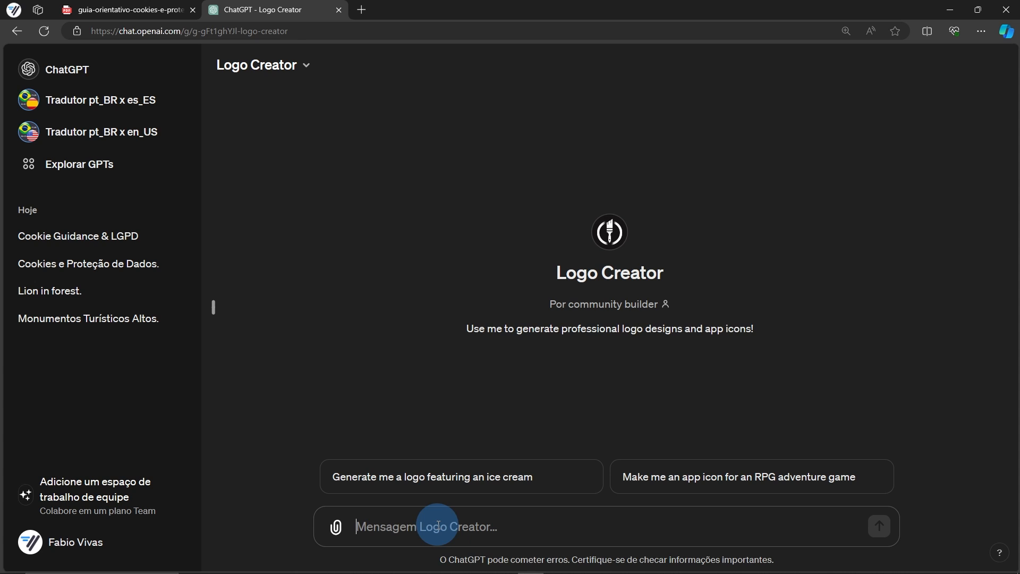
pyautogui.write('Crie um logo para uma loja de ração para pets')
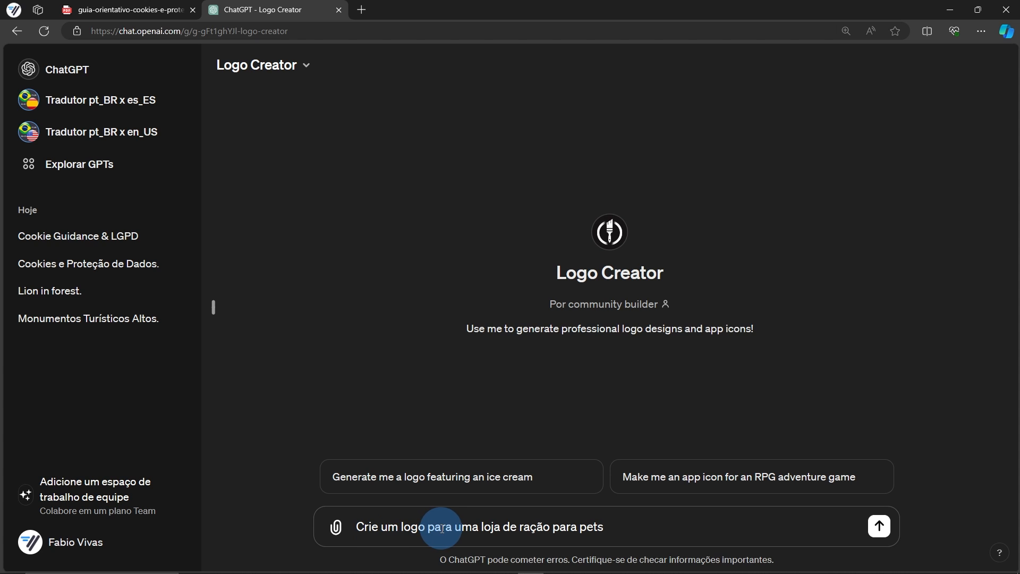
pyautogui.click(879, 526)
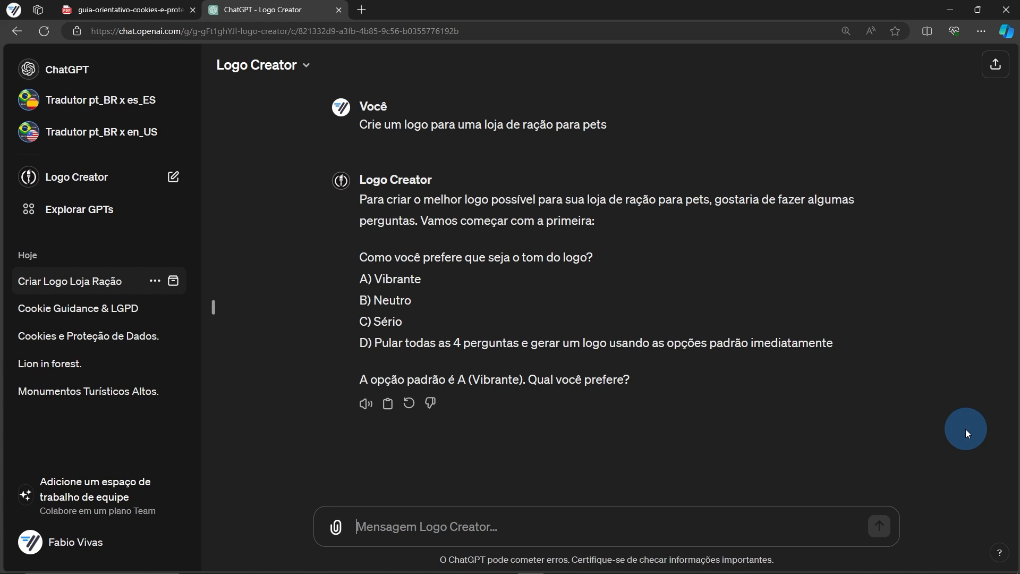
# Answer A (vibrant), 5 (detail), A (blue and green), B (nine designs), then view the logos full-size
pyautogui.write('A')
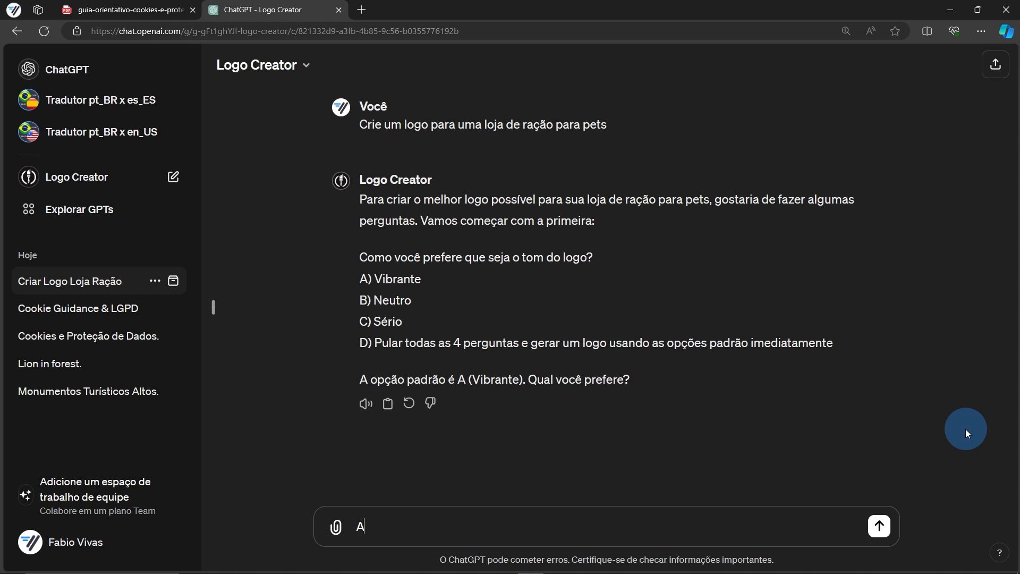
pyautogui.press('Return')
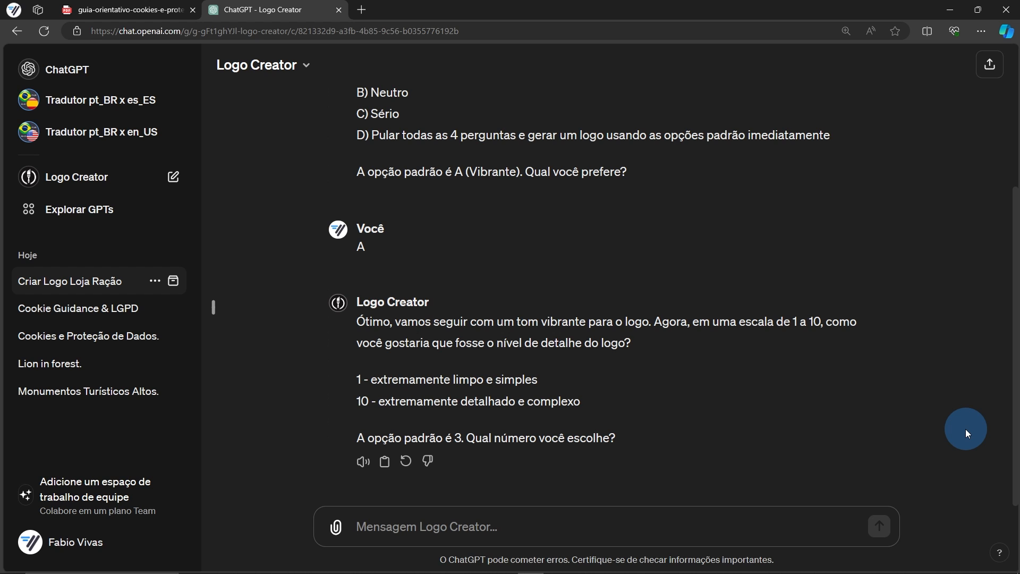
pyautogui.write('5')
pyautogui.press('Return')
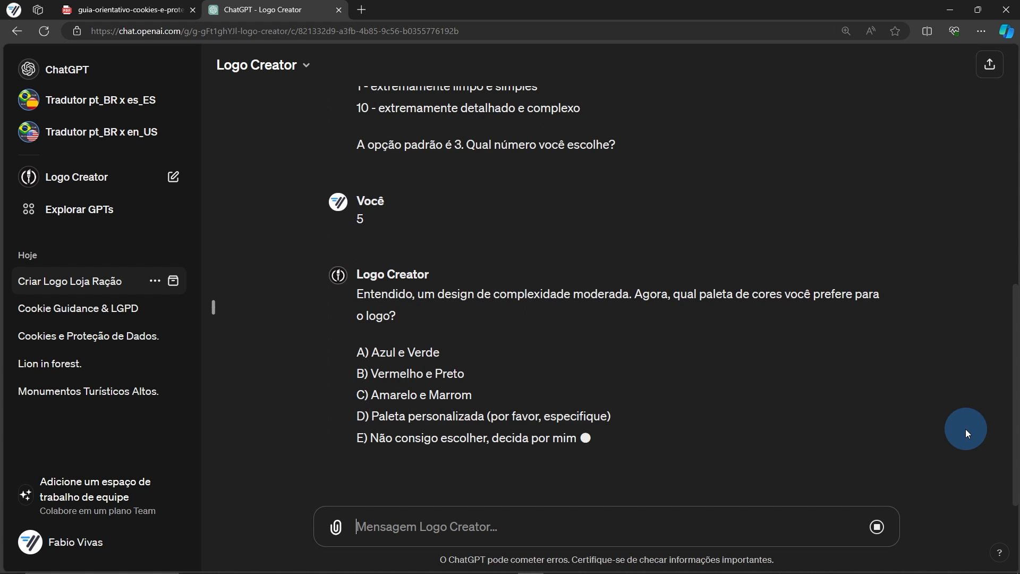
pyautogui.write('A')
pyautogui.press('Return')
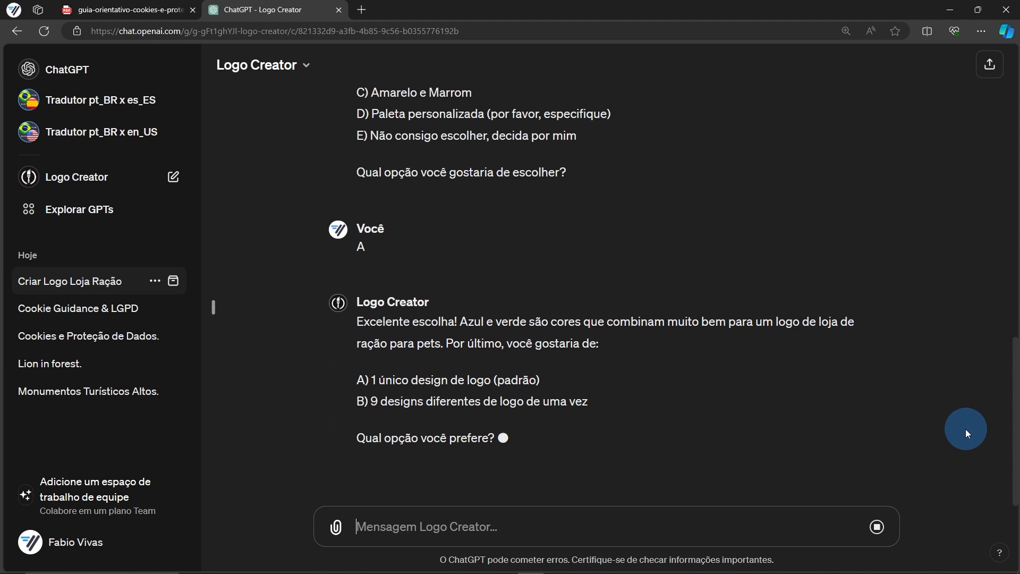
pyautogui.write('B')
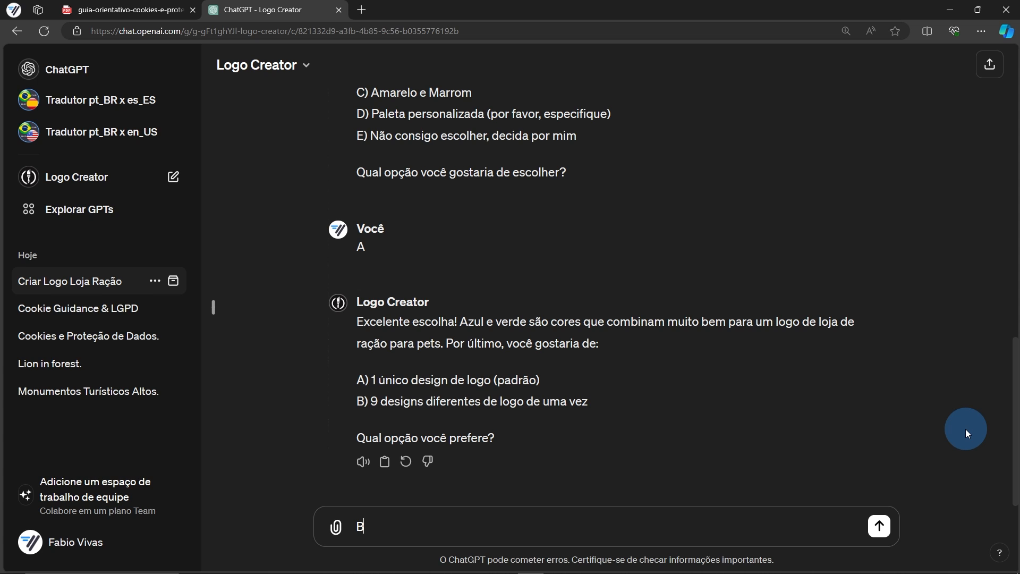
pyautogui.press('Return')
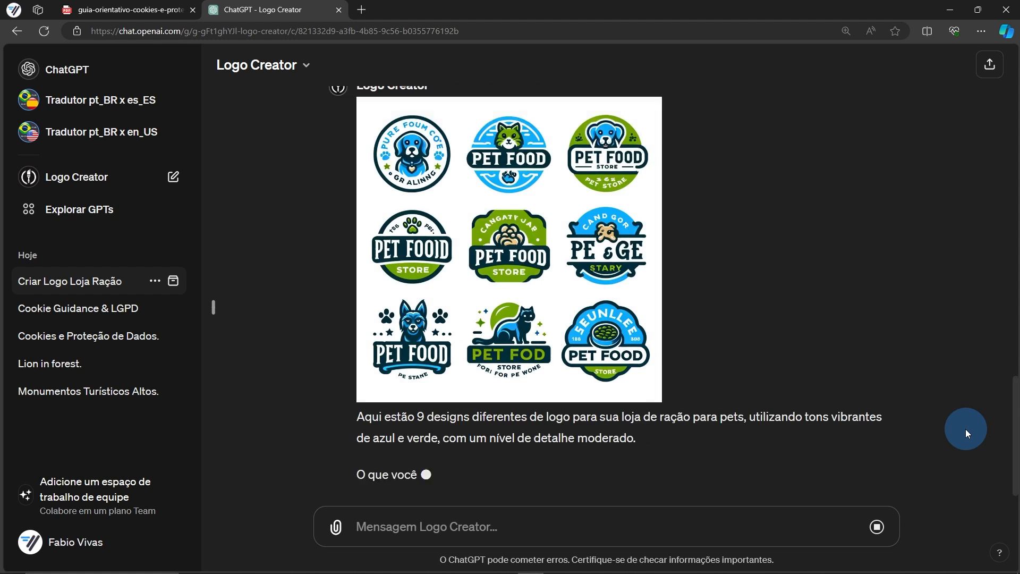
pyautogui.scroll(4, 726, 311)
pyautogui.click(555, 270)
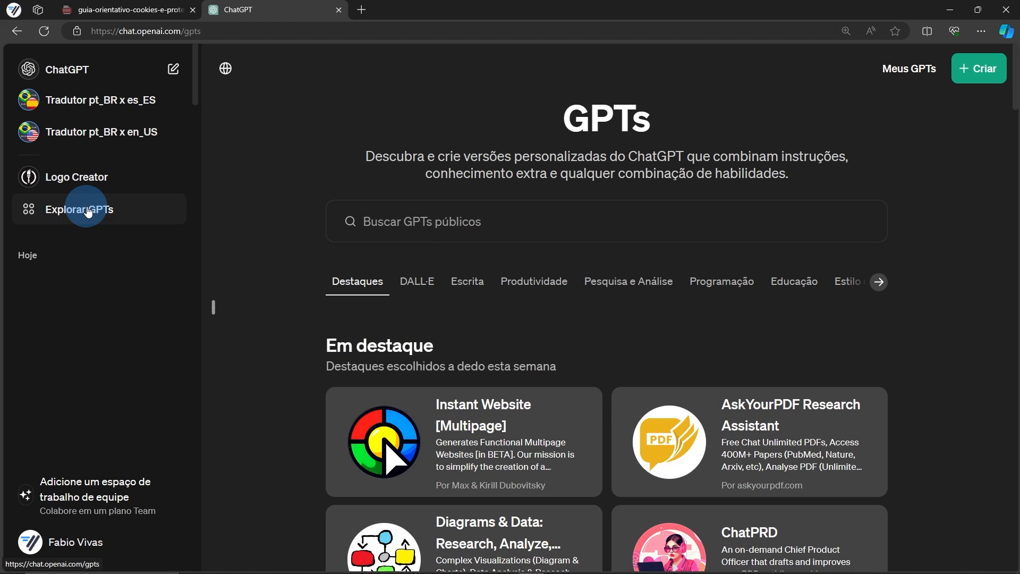
# Search the GPTs for 'Question' and start a chat with Question Maker
pyautogui.click(416, 221)
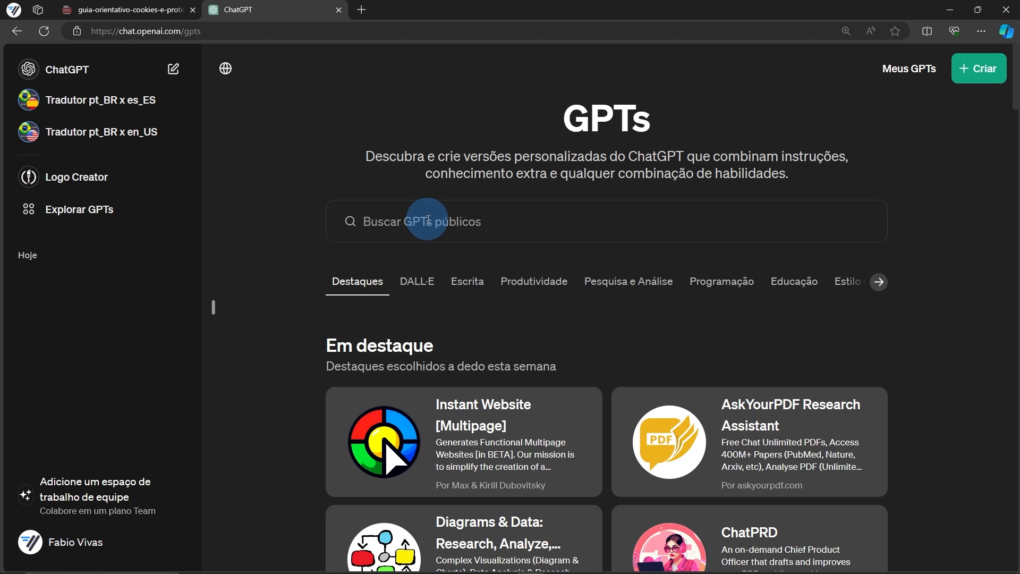
pyautogui.write('Question')
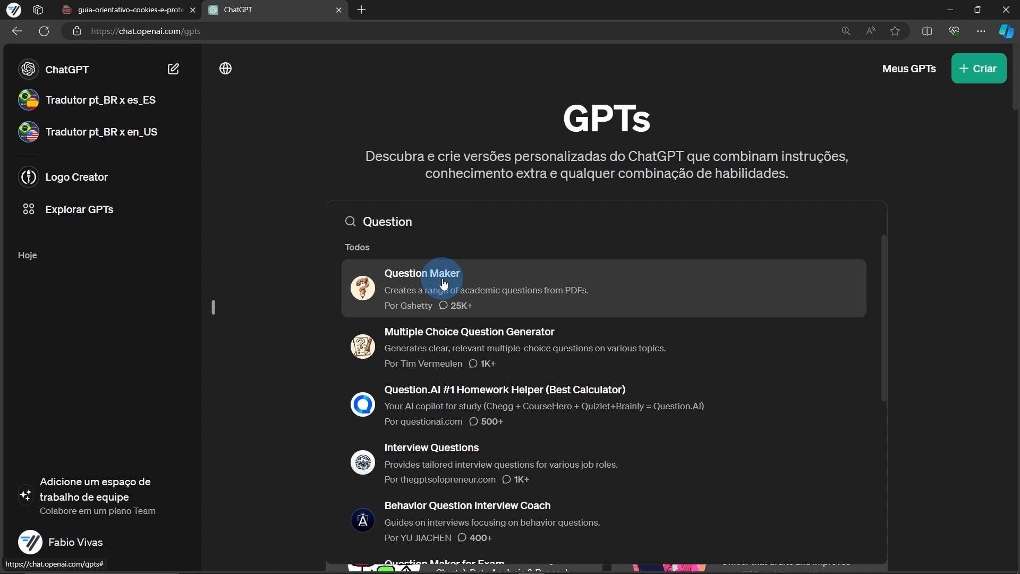
pyautogui.click(440, 279)
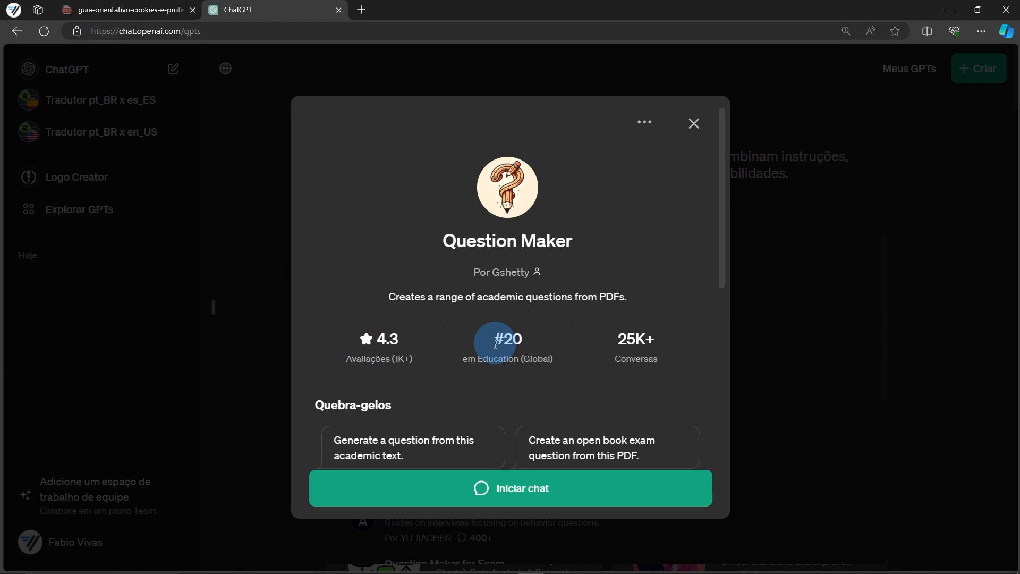
pyautogui.scroll(-5, 647, 363)
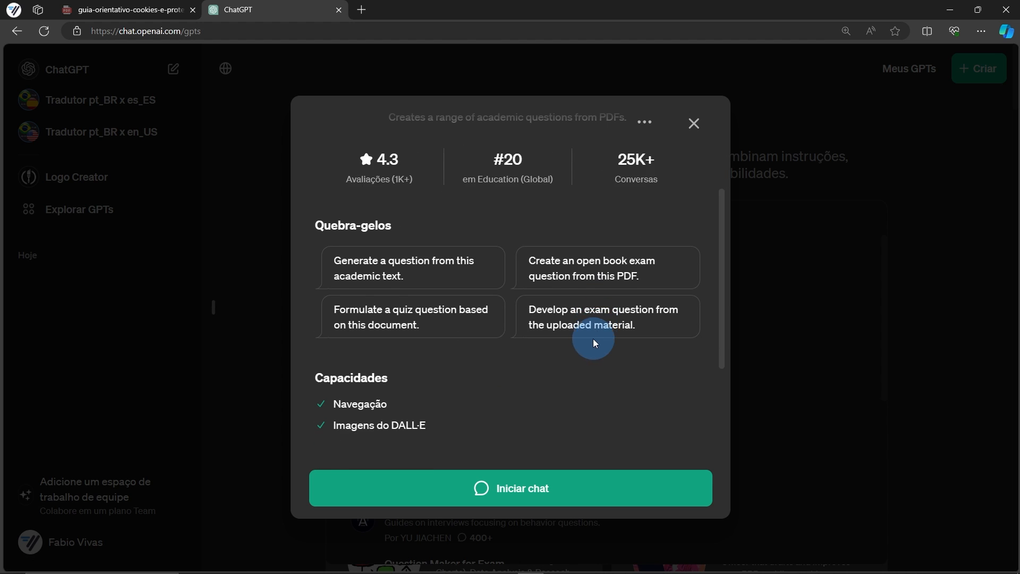
pyautogui.scroll(-5, 393, 333)
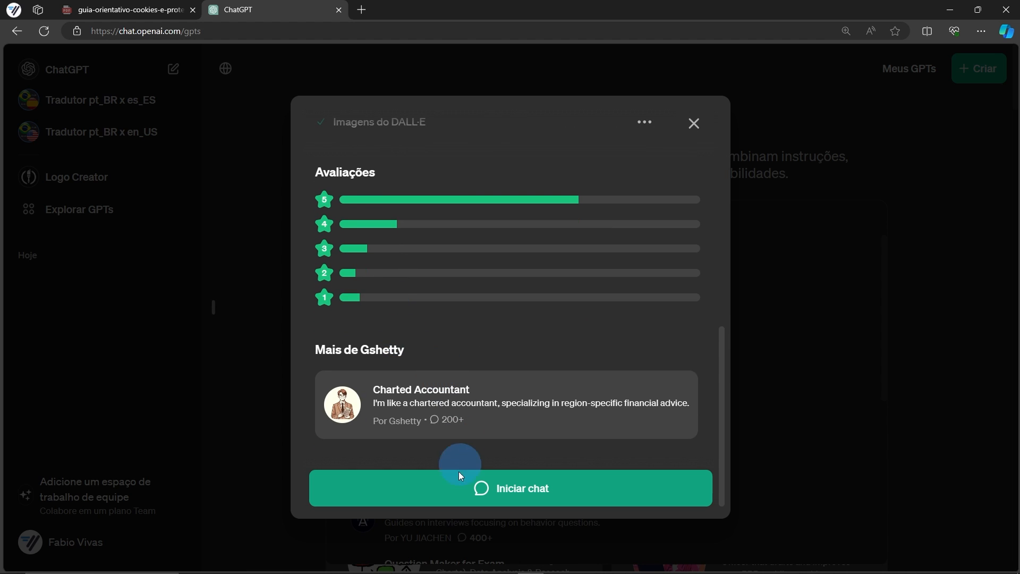
pyautogui.click(457, 487)
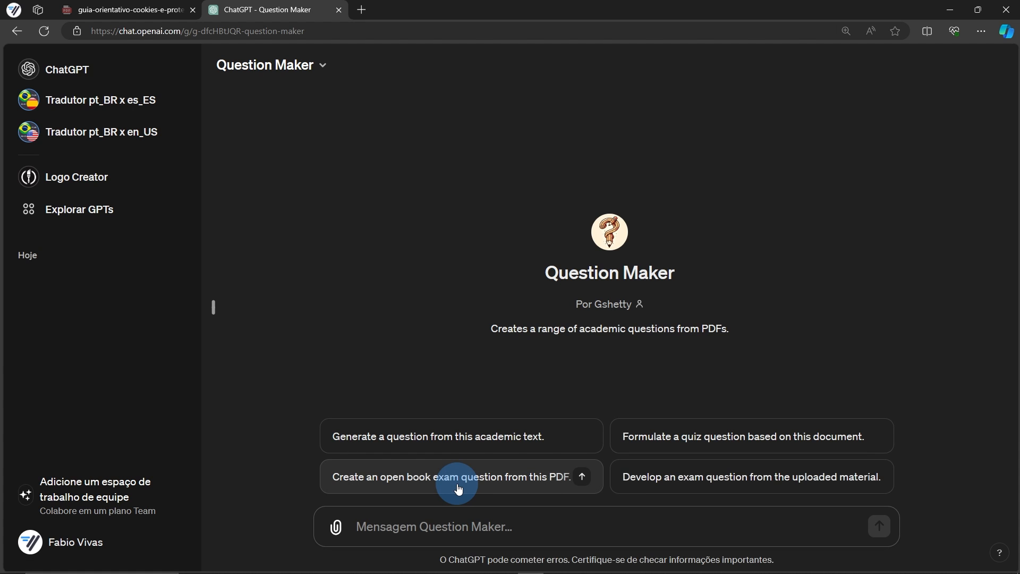
# Attach the cookies guide PDF and send the request for 10 questions based on it
pyautogui.moveTo(1019, 356); pyautogui.dragTo(451, 518)
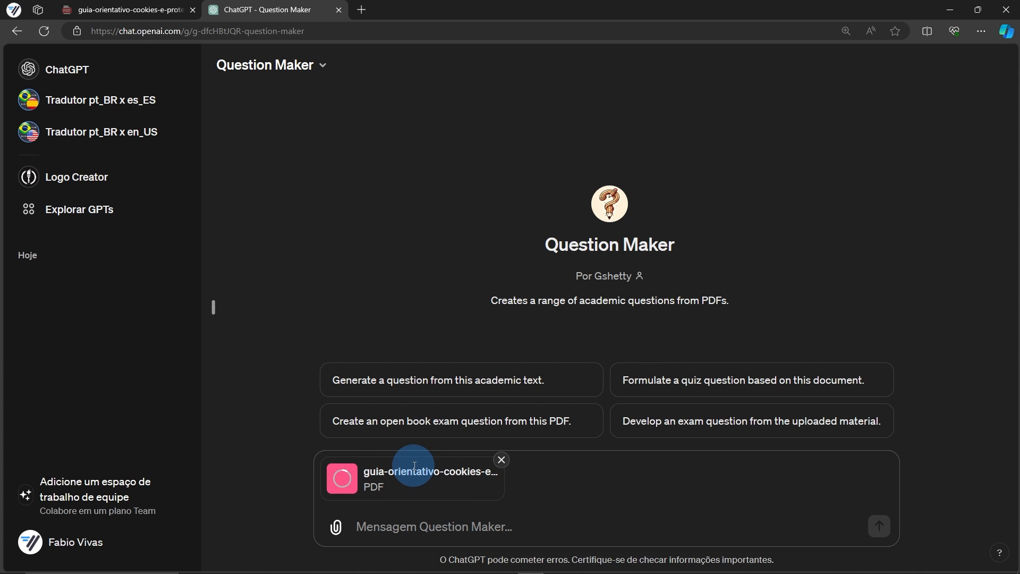
pyautogui.click(392, 528)
pyautogui.write('Gere 10 perguntas a partir do PDF anexado.')
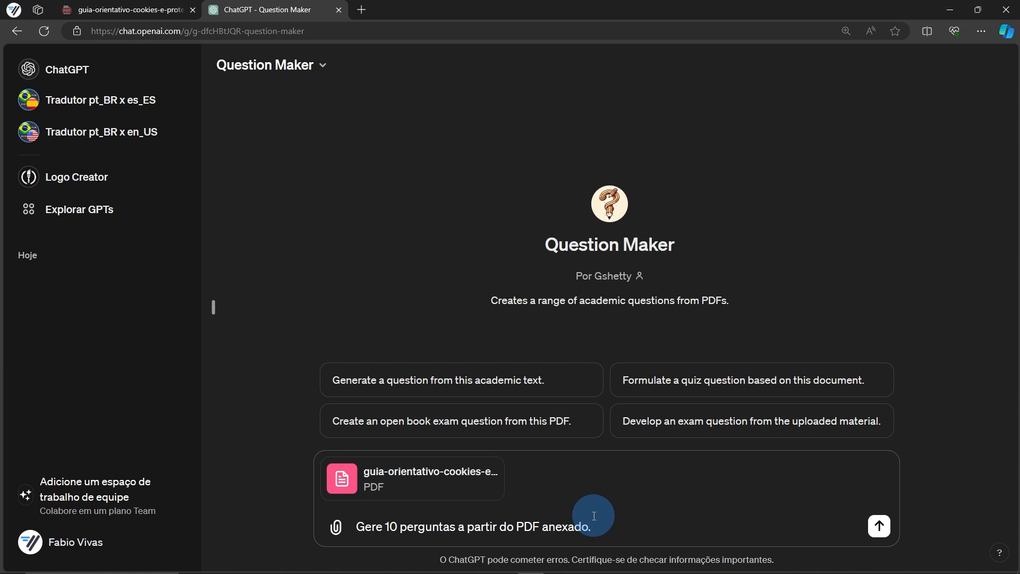
pyautogui.click(878, 528)
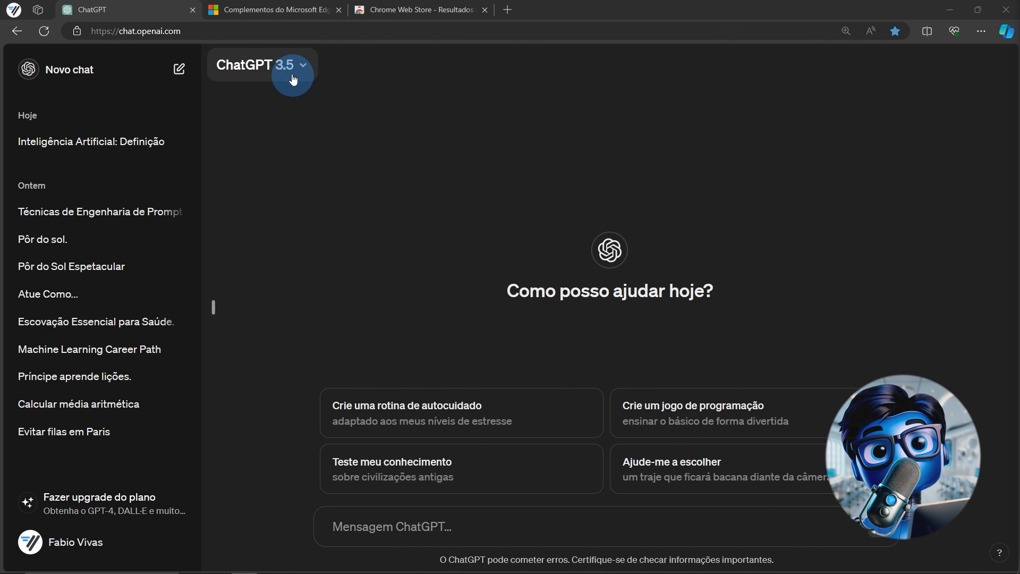
# Glance at the model list, then browse the 508 ChatGPT extension results in Edge Add-ons
pyautogui.click(287, 67)
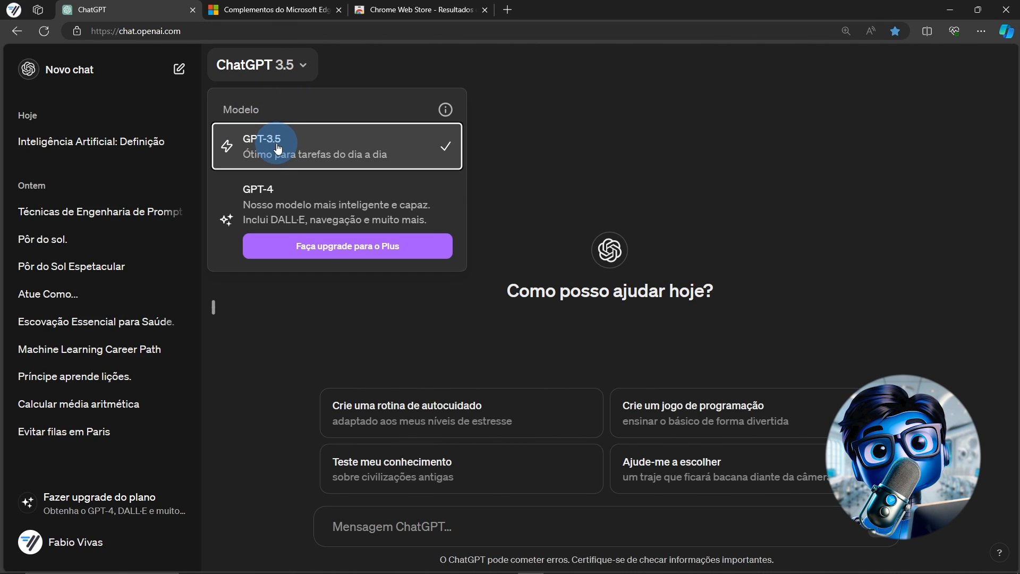
pyautogui.click(403, 326)
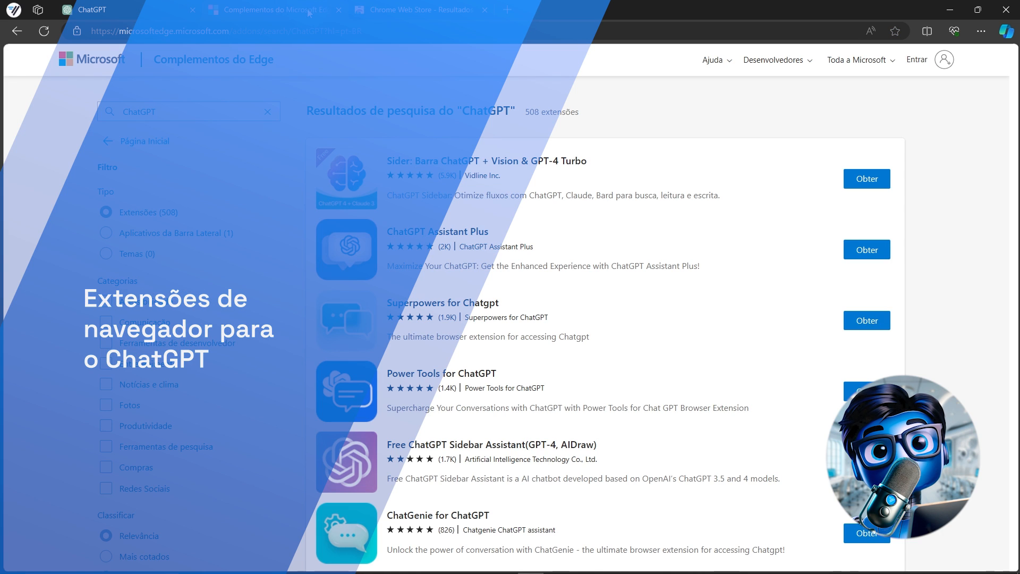
pyautogui.click(187, 106)
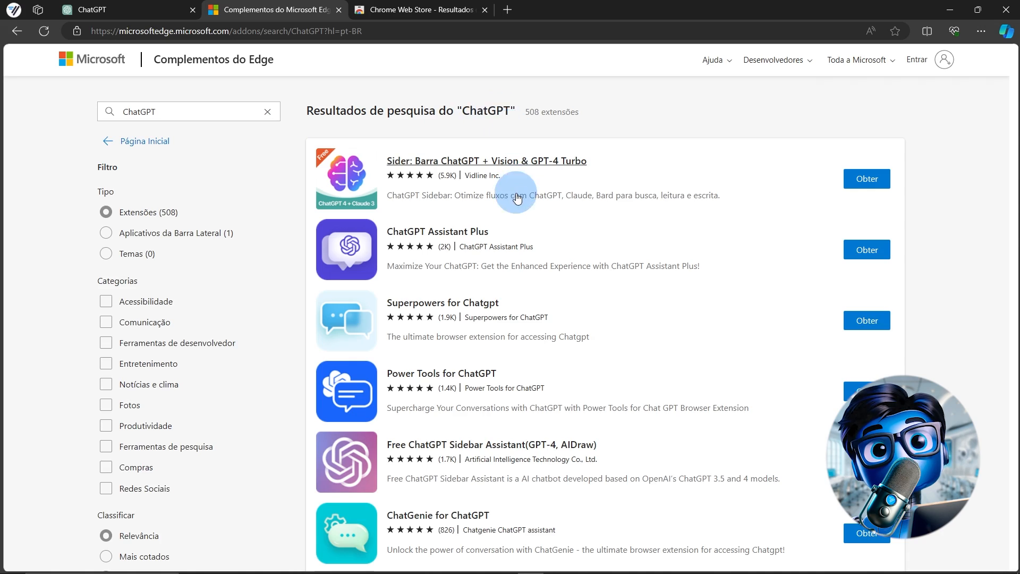
pyautogui.scroll(-10, 518, 200)
pyautogui.scroll(-12, 518, 199)
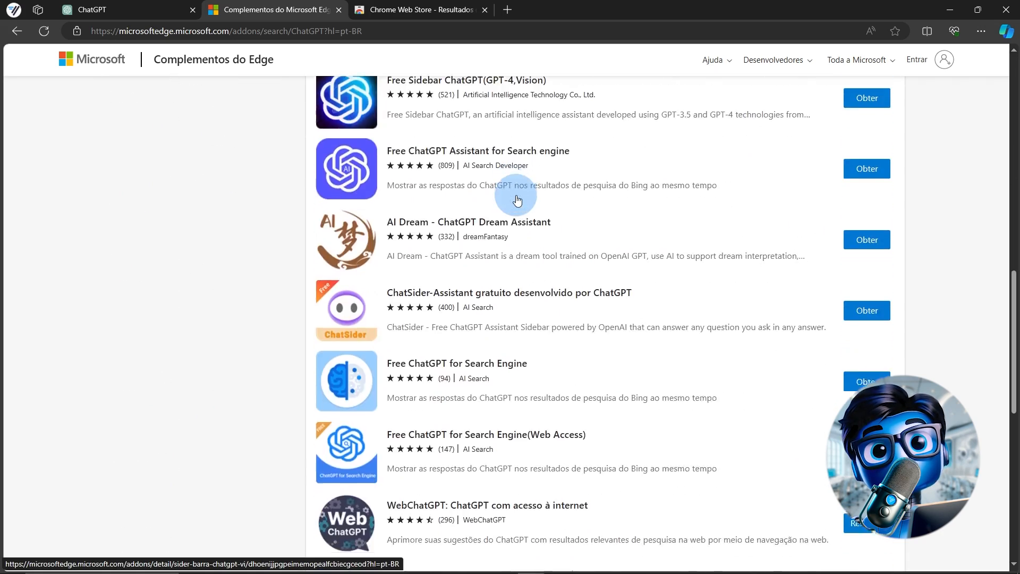
pyautogui.scroll(6, 520, 199)
pyautogui.scroll(10, 520, 199)
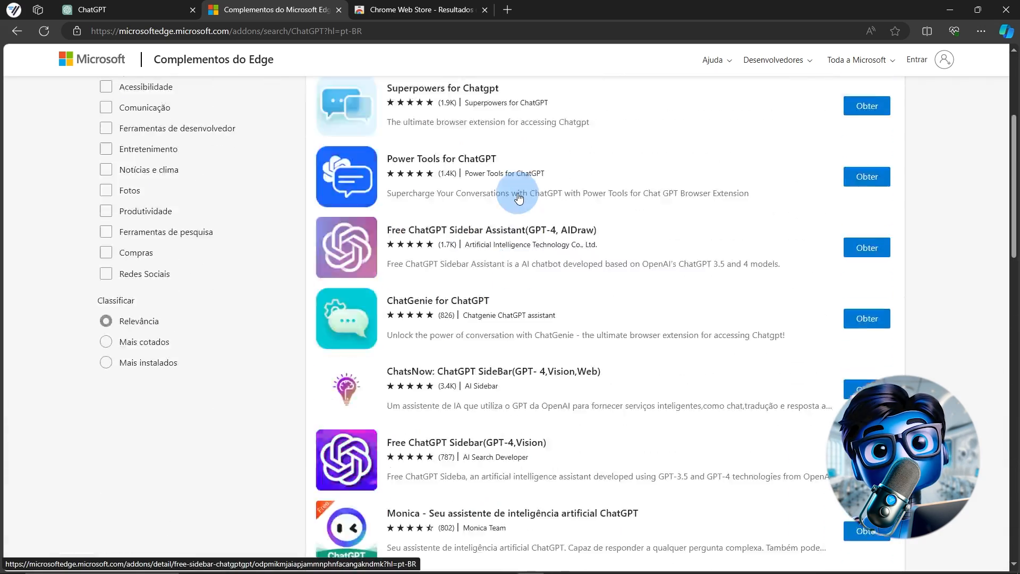
# Find WebChatGPT among the Chrome Web Store ChatGPT results and open its extension page
pyautogui.click(403, 15)
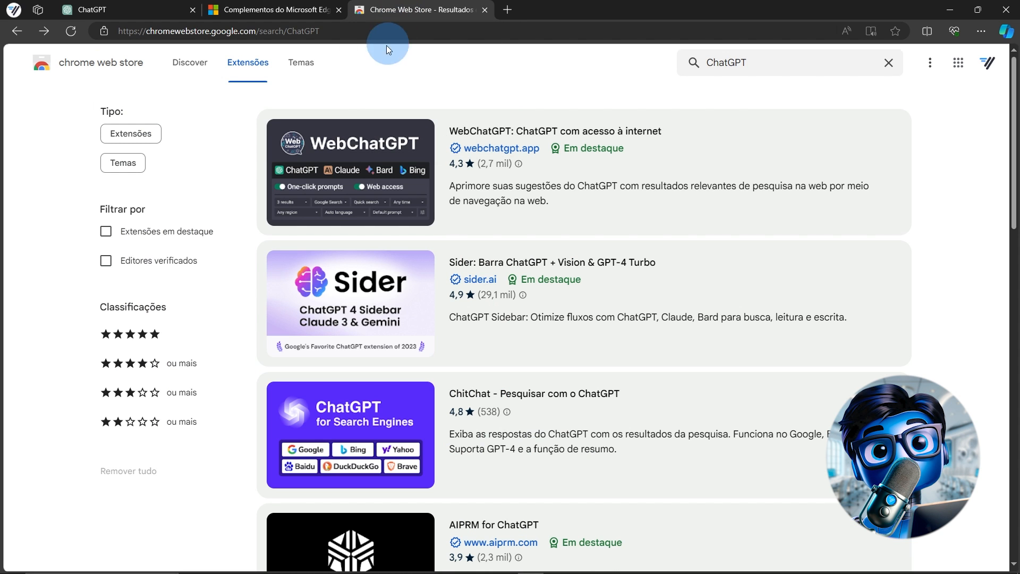
pyautogui.scroll(-15, 731, 242)
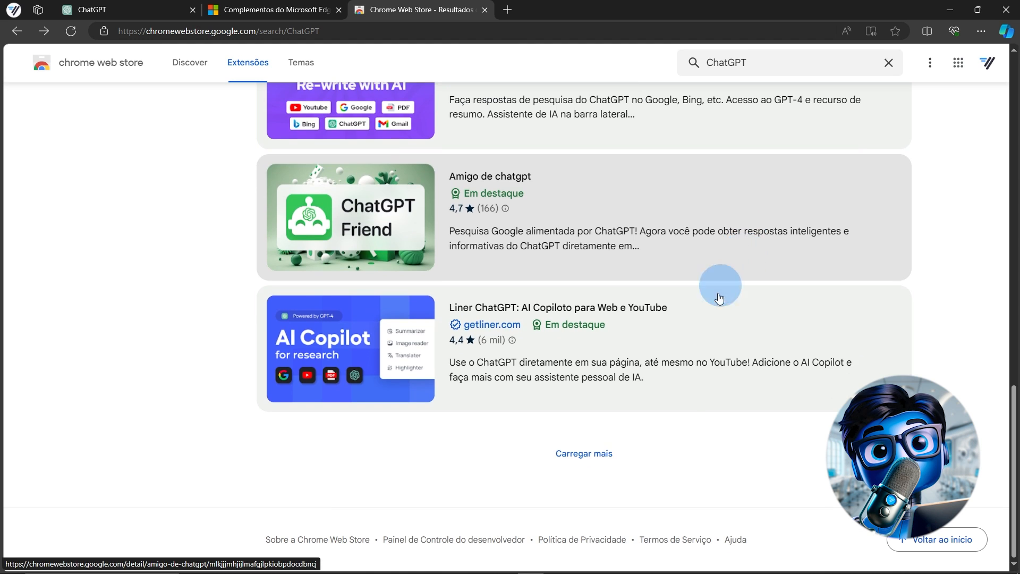
pyautogui.scroll(1, 547, 409)
pyautogui.scroll(14, 547, 409)
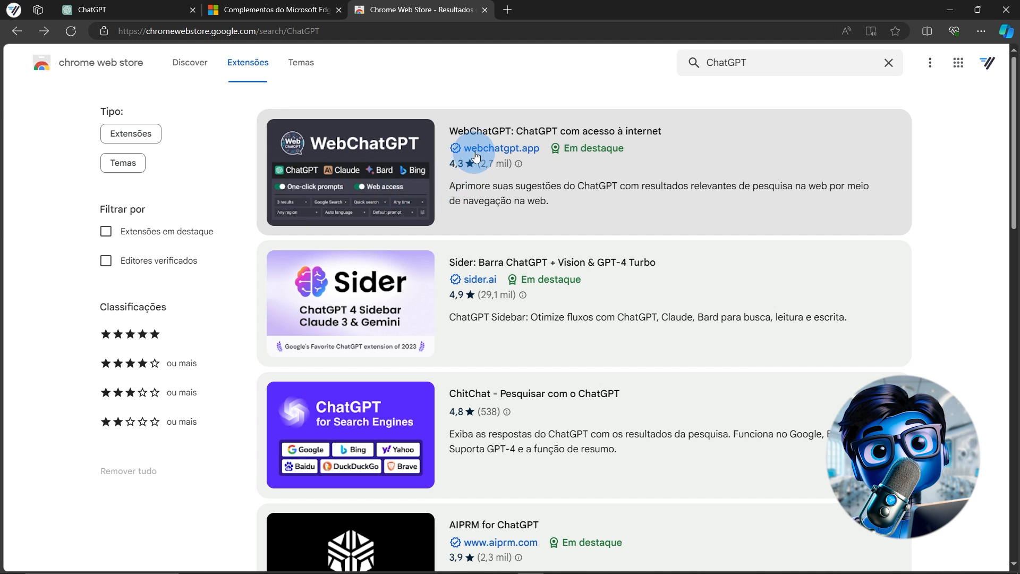
pyautogui.click(618, 132)
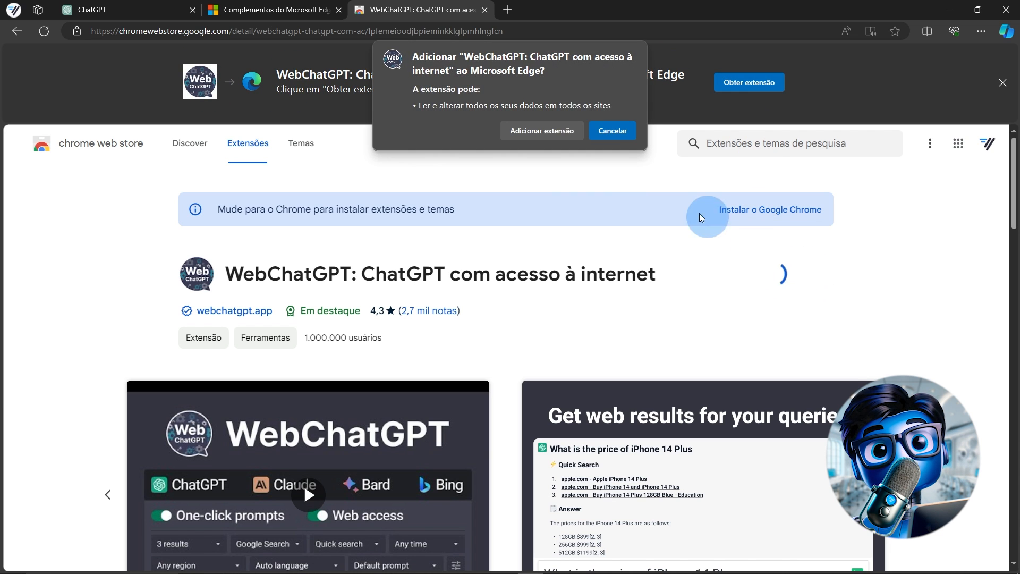
# Add WebChatGPT to Edge and review its quick search and advanced web options
pyautogui.click(538, 130)
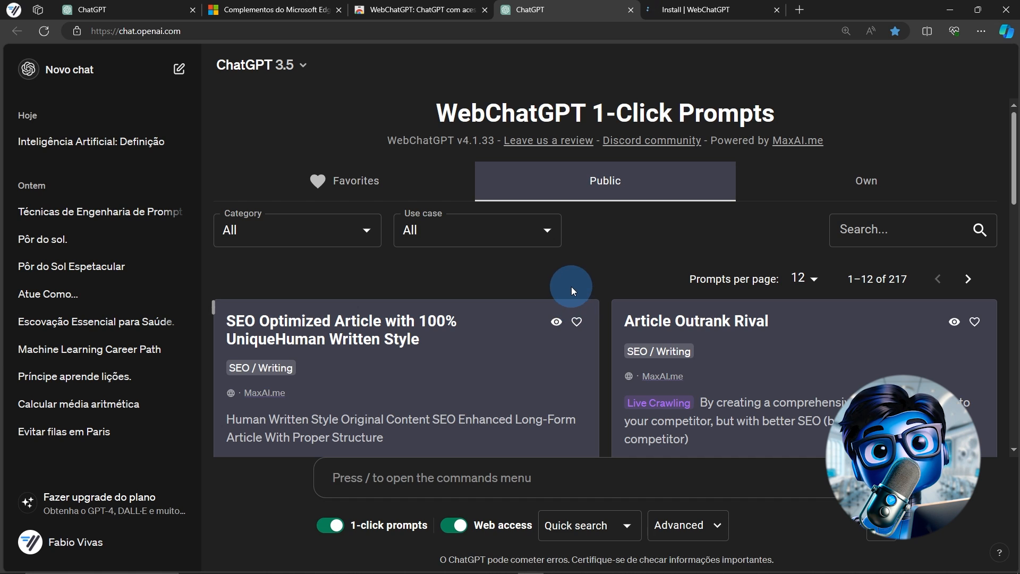
pyautogui.click(616, 524)
pyautogui.click(717, 523)
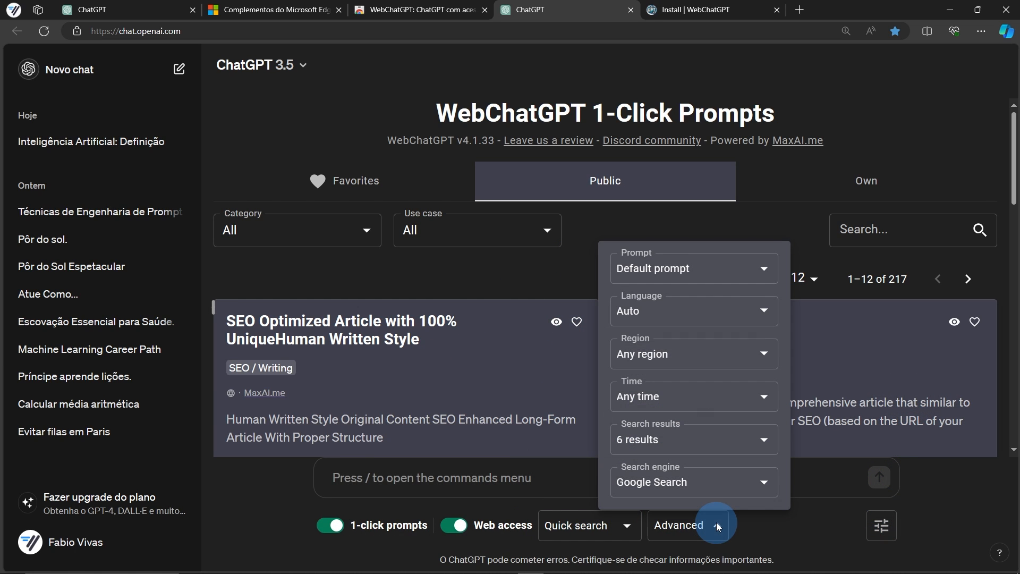
pyautogui.click(503, 477)
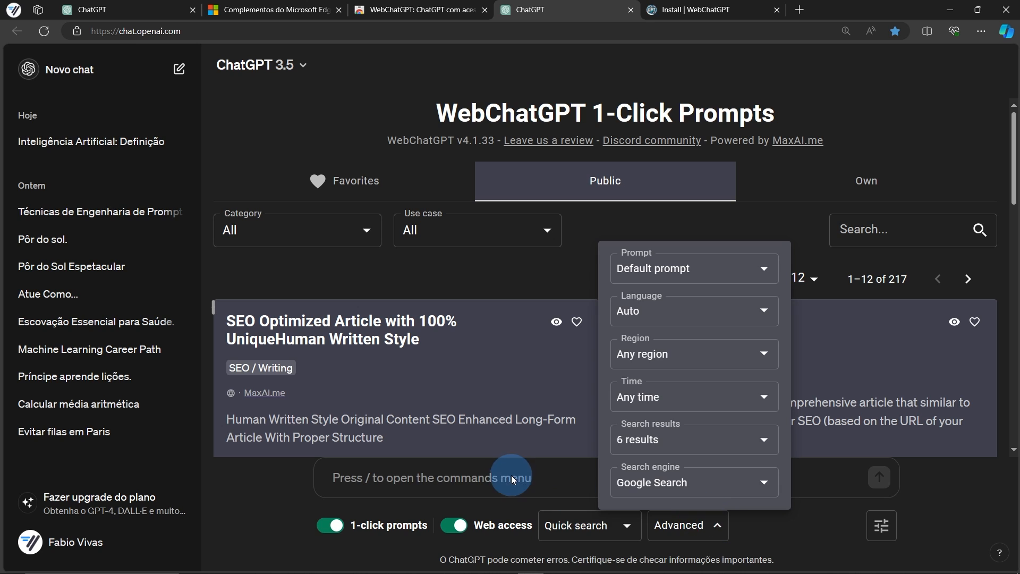
# Ask ChatGPT, with web access, which teams won the 2024 state football championships
pyautogui.write('Quais foram os campeões estaduais de futebol em 2024?')
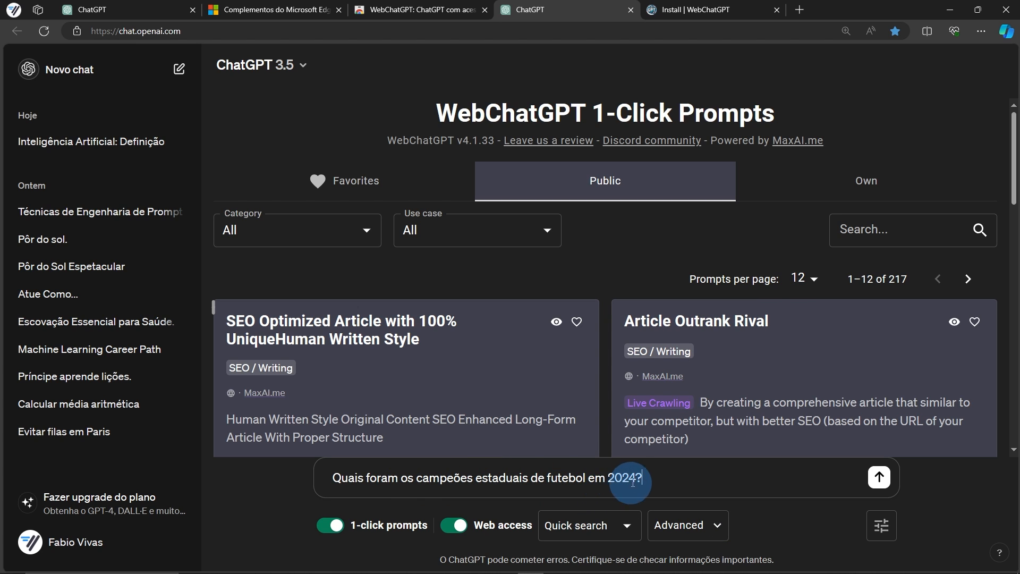
pyautogui.click(872, 477)
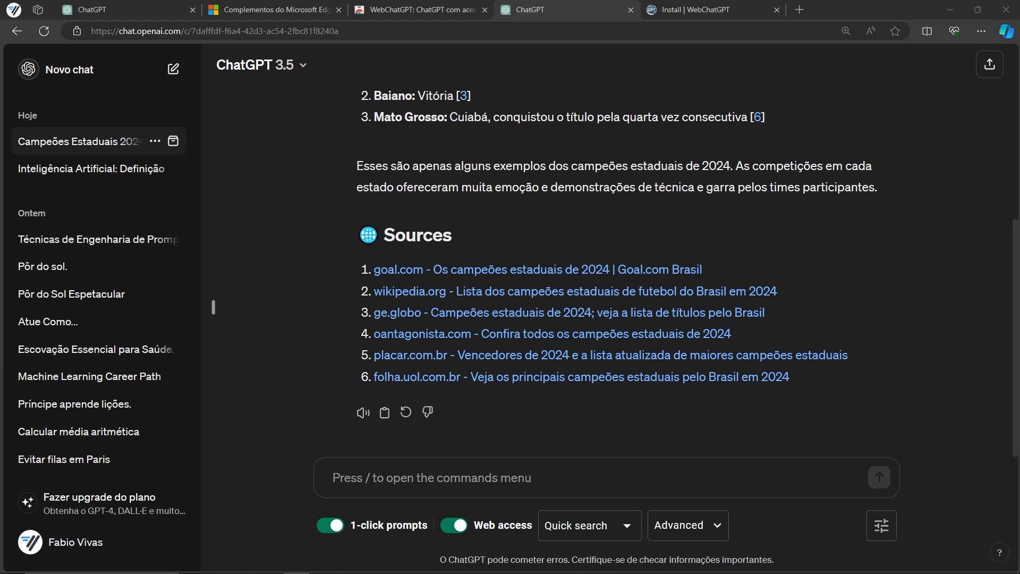
pyautogui.click(691, 463)
# Ask with web access who won the 2024 Campeonato Carioca and the 2024 Campeonato Paulista
pyautogui.write('Quem foi o Campeão do Campeonato Carioca em 2024? Qual foi o placar da final?')
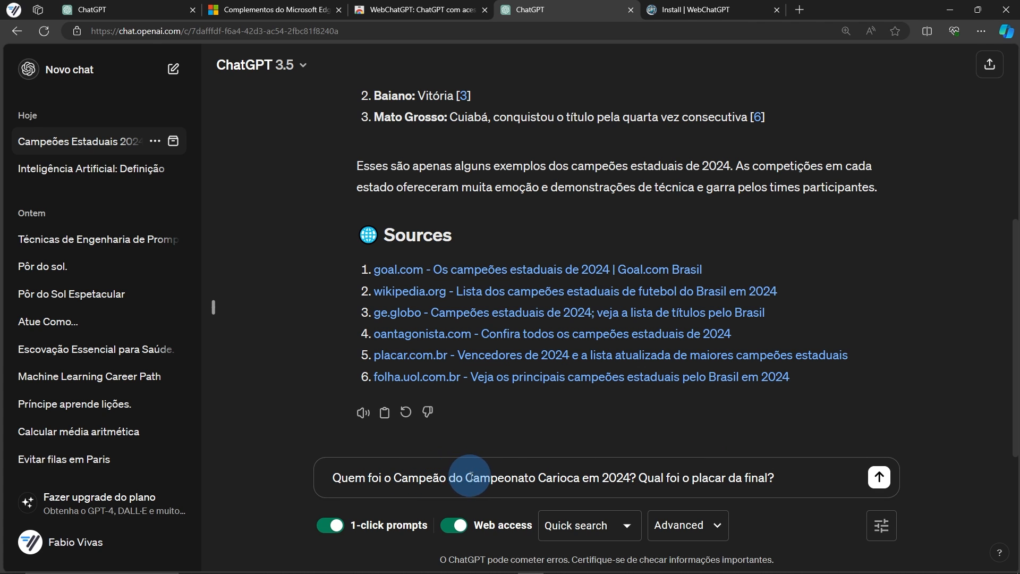
pyautogui.click(878, 477)
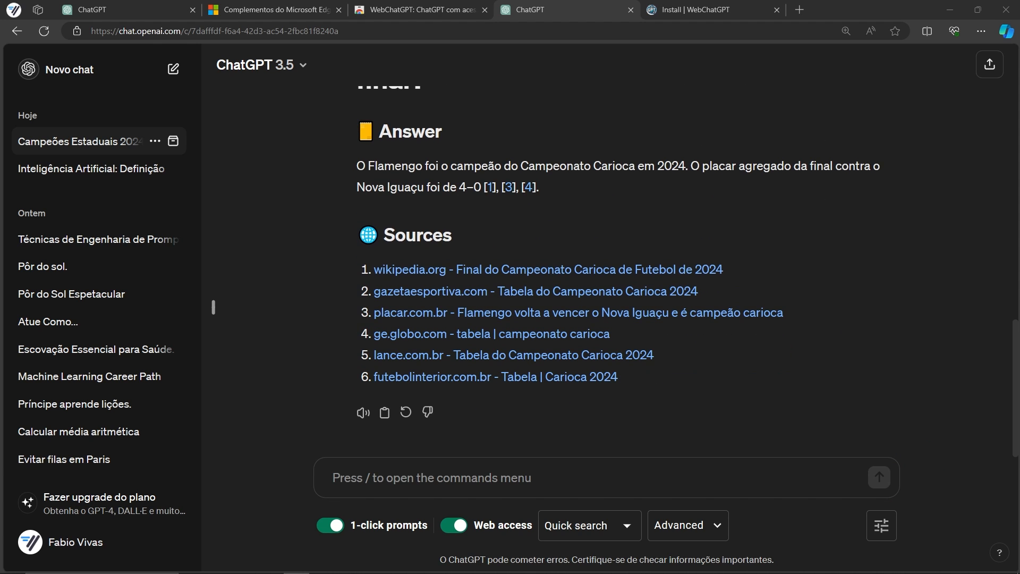
pyautogui.write('Quem foi o Campeão do Campeonato Paulista de Futebol de 2024? Qual foi o placar da final?')
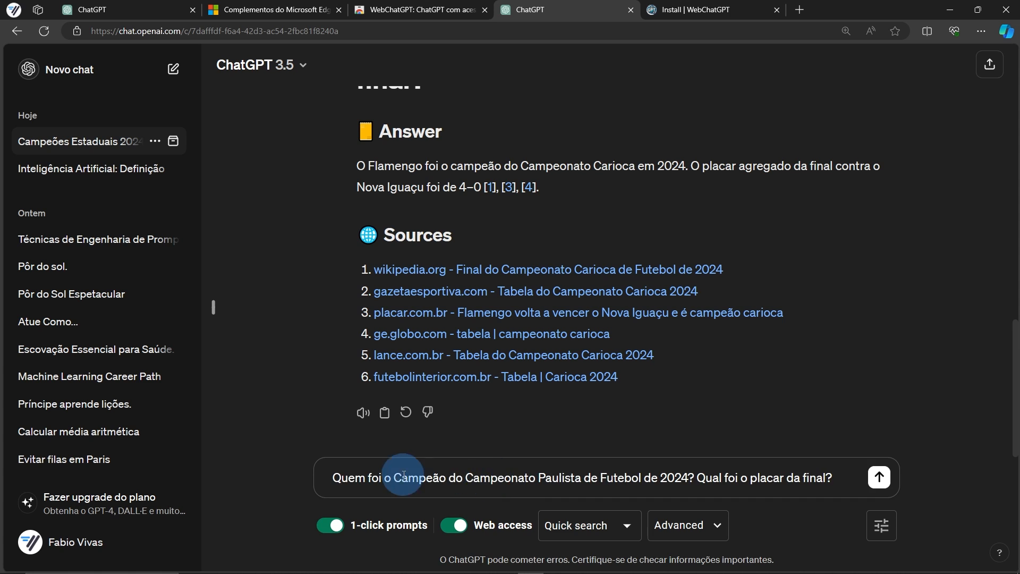
pyautogui.click(882, 479)
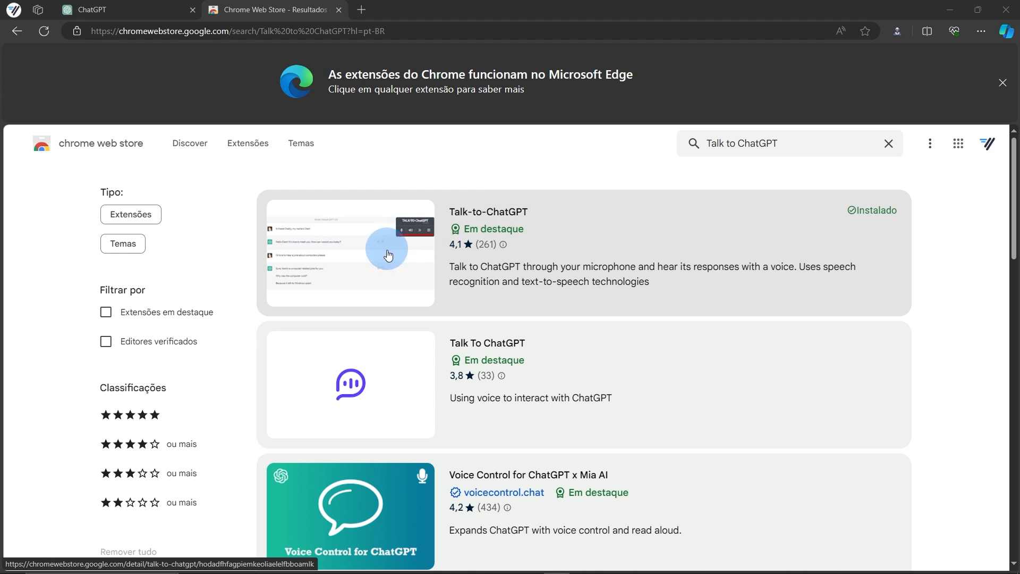
# Start Talk-to-ChatGPT and save its settings, keeping pt-BR recognition and the Microsoft Daniel voice
pyautogui.click(146, 13)
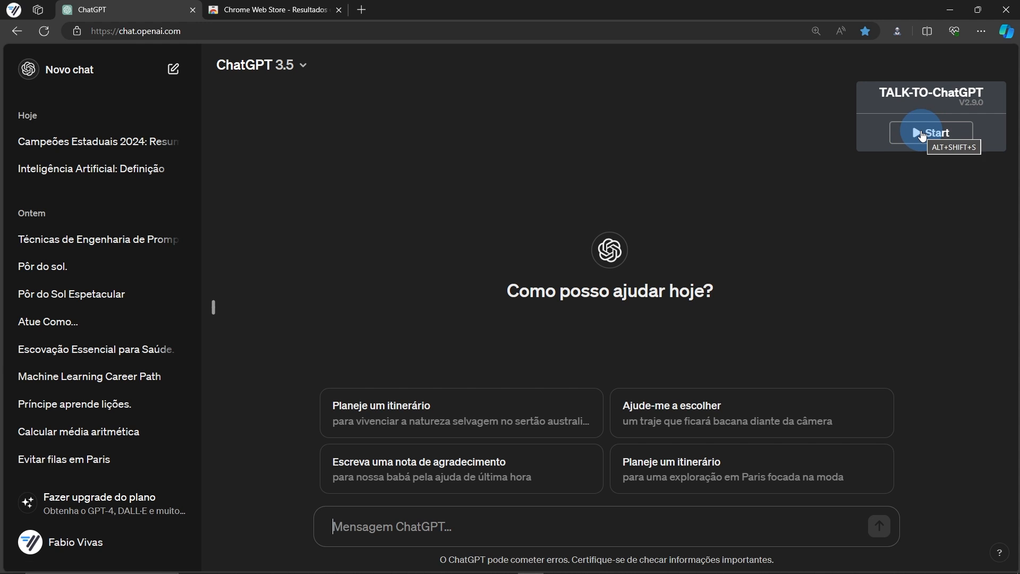
pyautogui.click(922, 133)
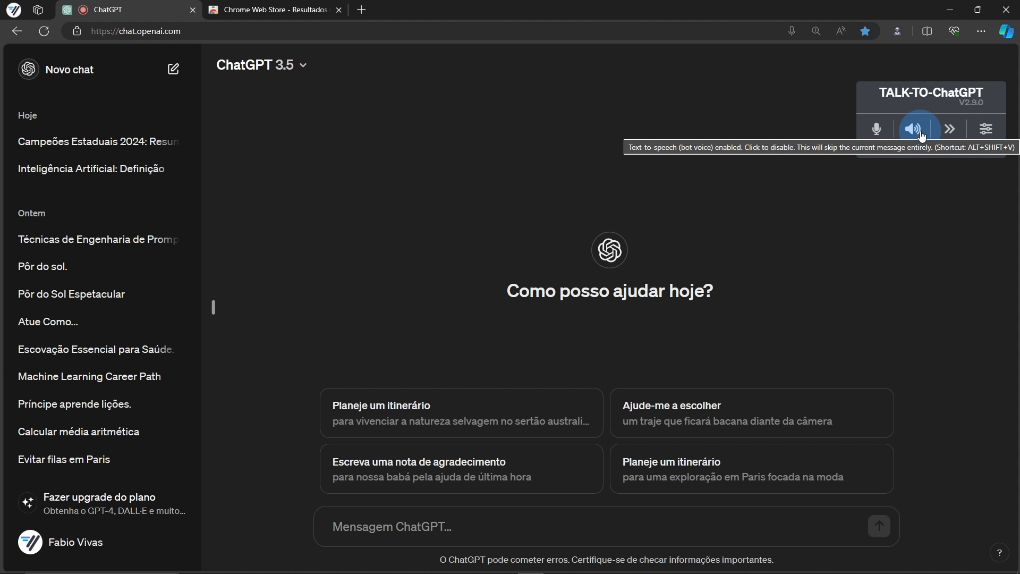
pyautogui.click(988, 135)
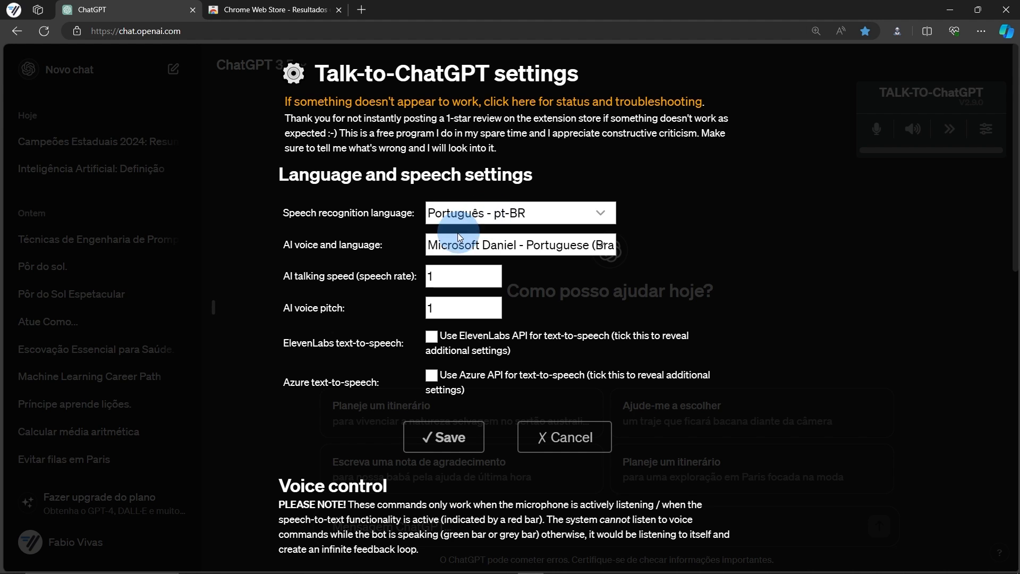
pyautogui.click(580, 245)
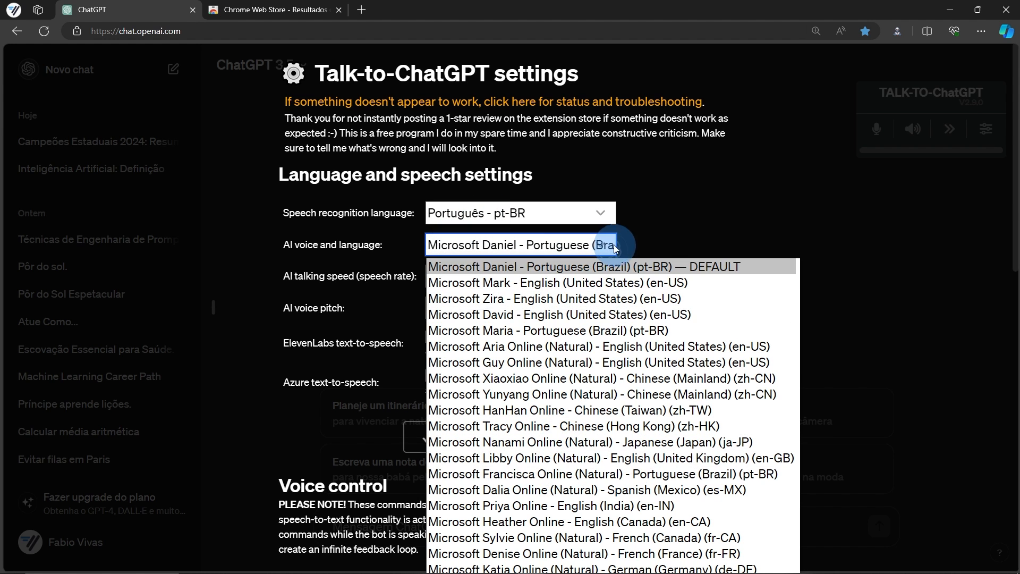
pyautogui.click(534, 251)
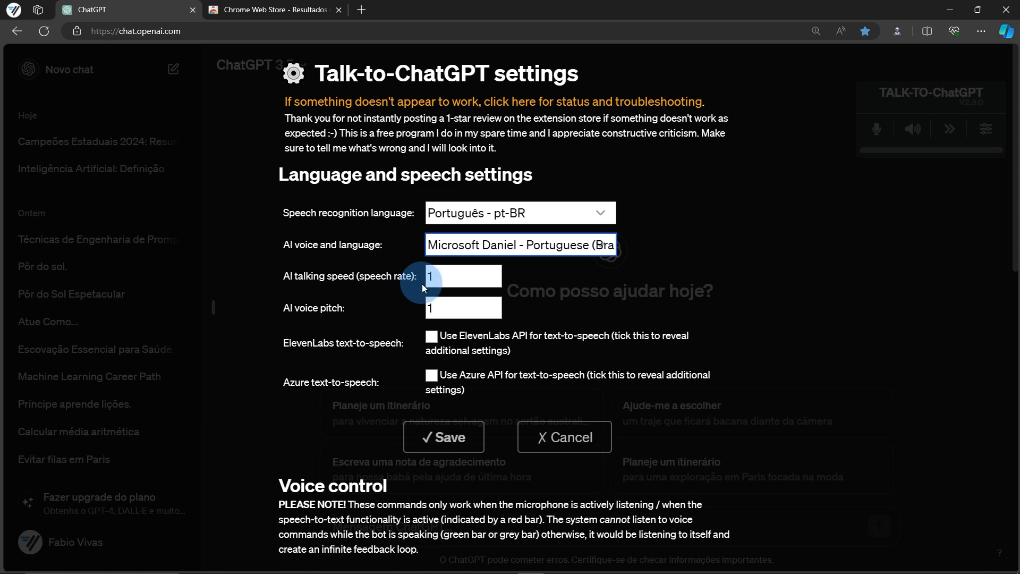
pyautogui.click(434, 445)
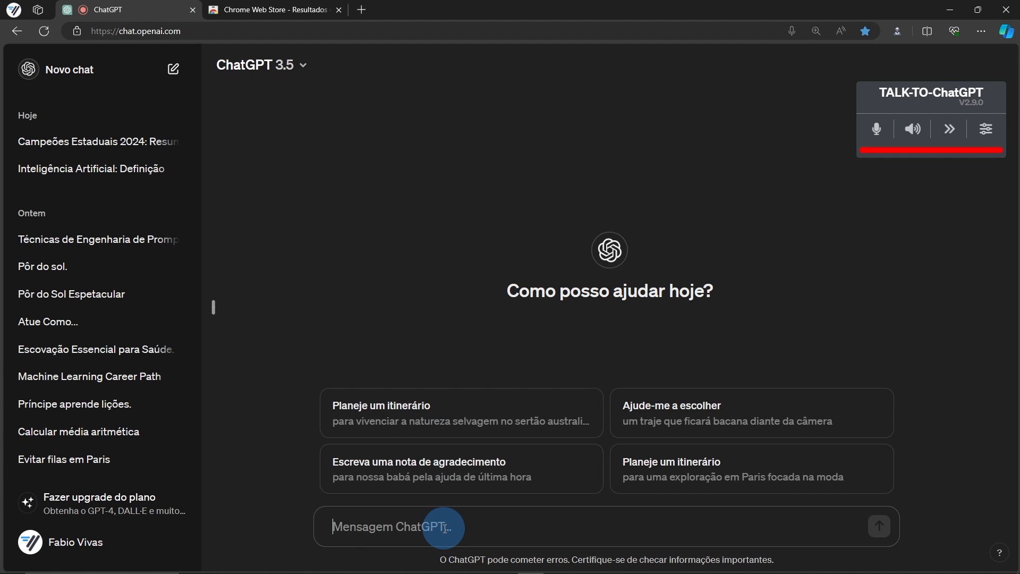